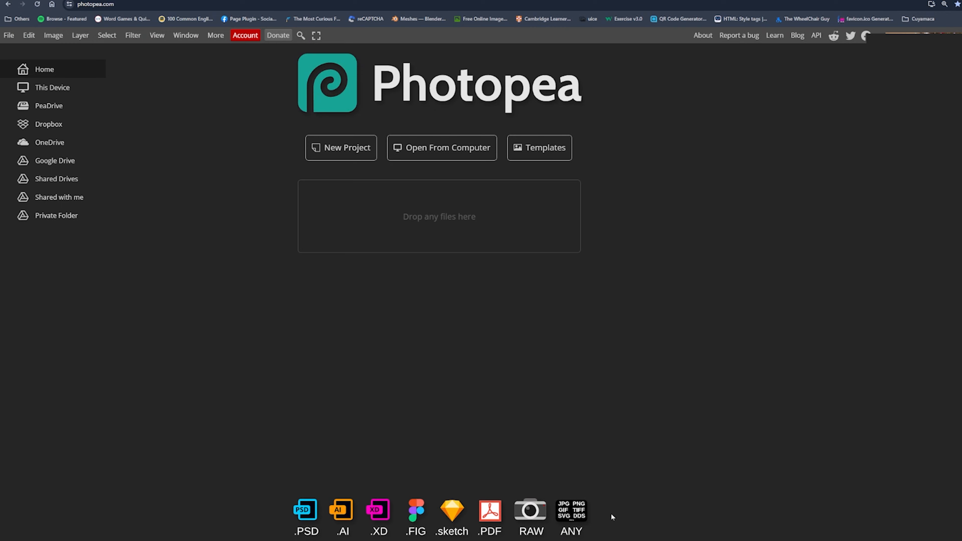
Start a new project and look through the available templates.
click(8, 36)
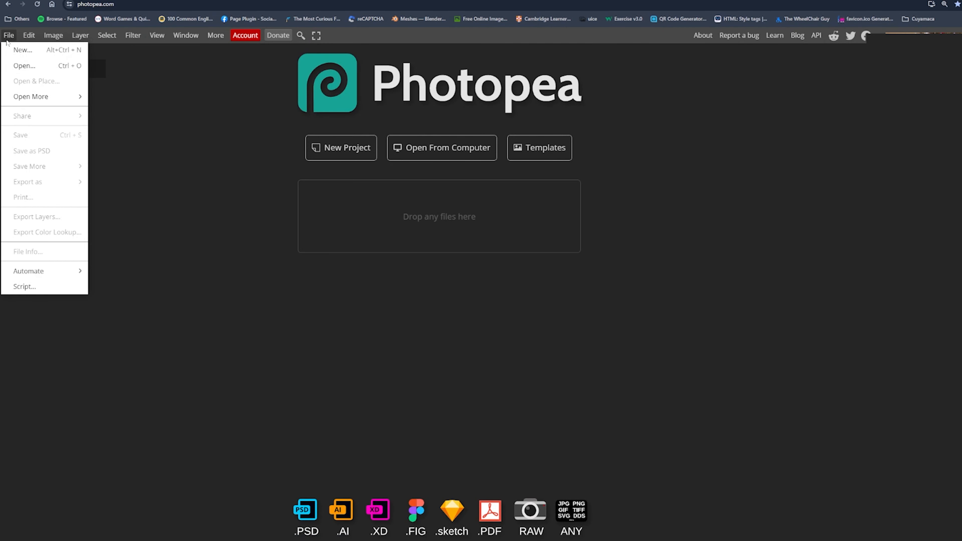
click(19, 55)
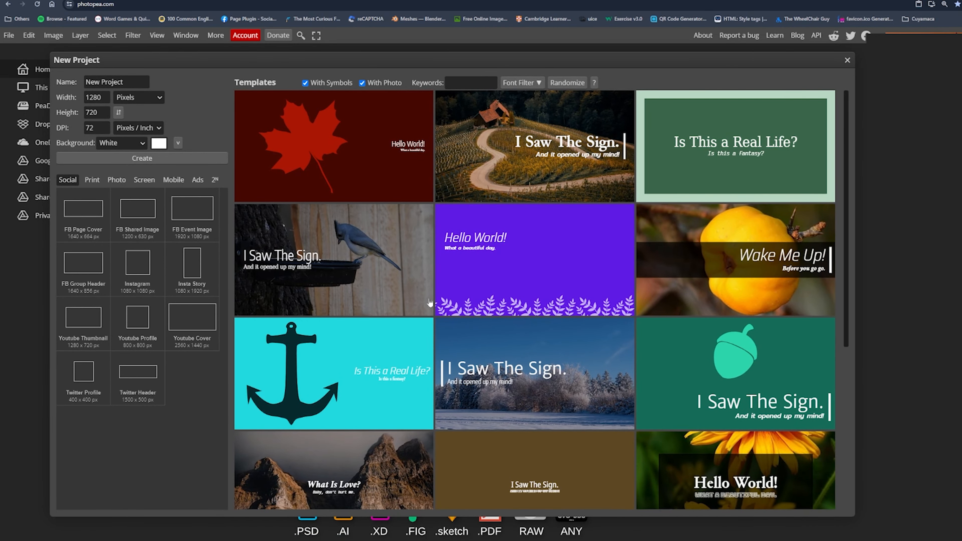
scroll(428, 342, down, 6)
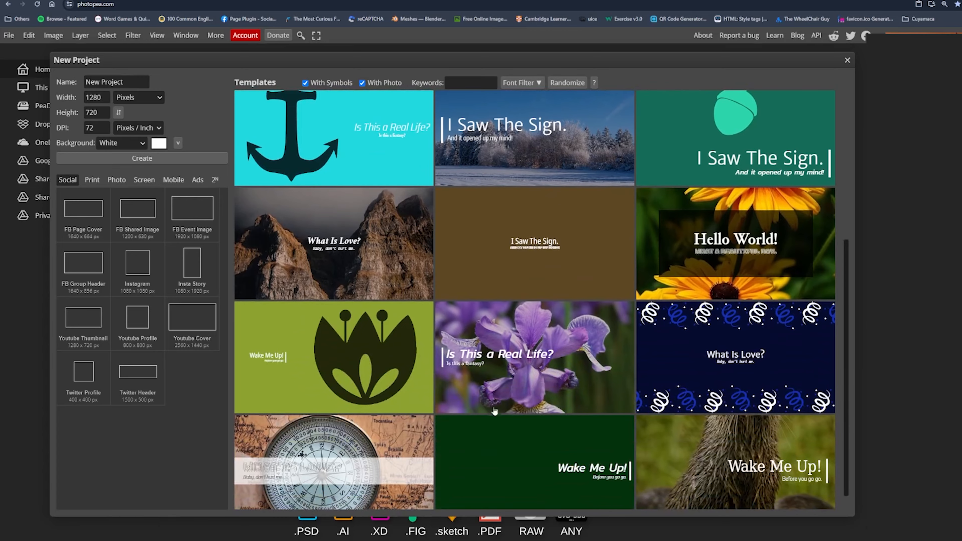
scroll(528, 290, up, 6)
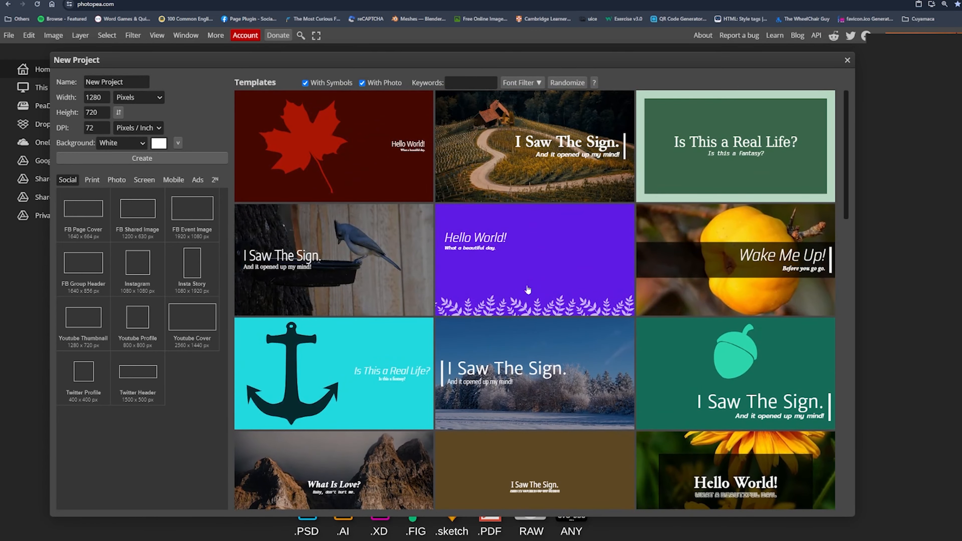
scroll(528, 290, down, 15)
scroll(576, 225, up, 8)
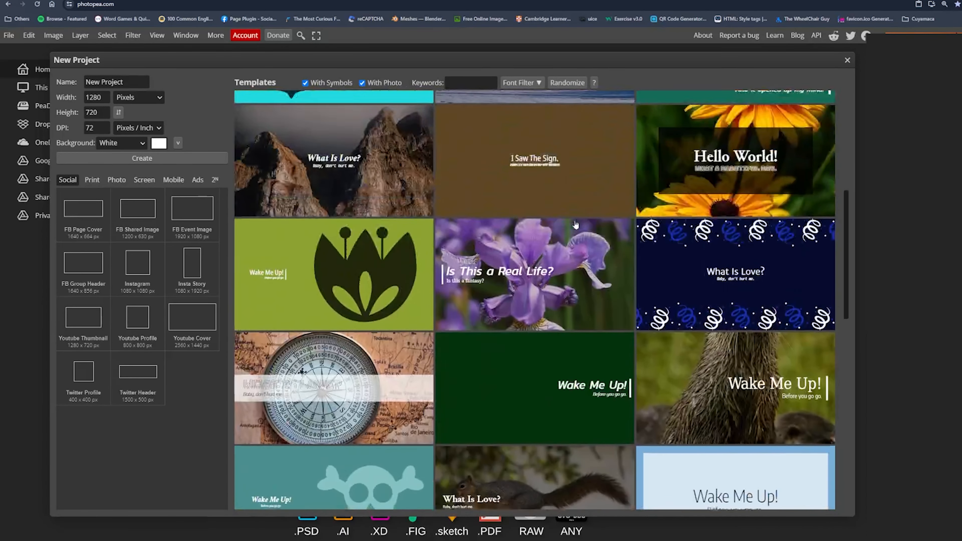
scroll(575, 224, up, 9)
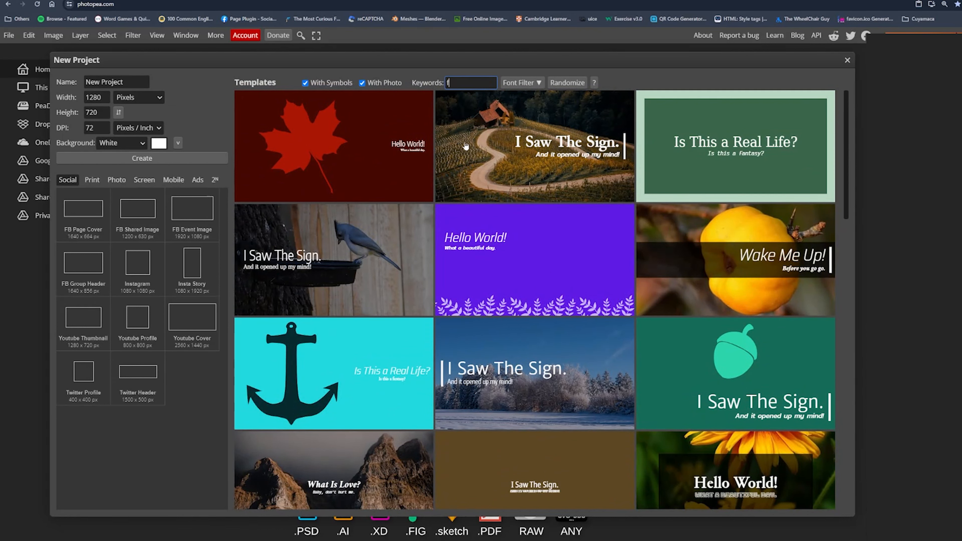
Filter the new project templates by the keyword "gift card" and look through the matching designs.
text(t card)
scroll(534, 219, down, 7)
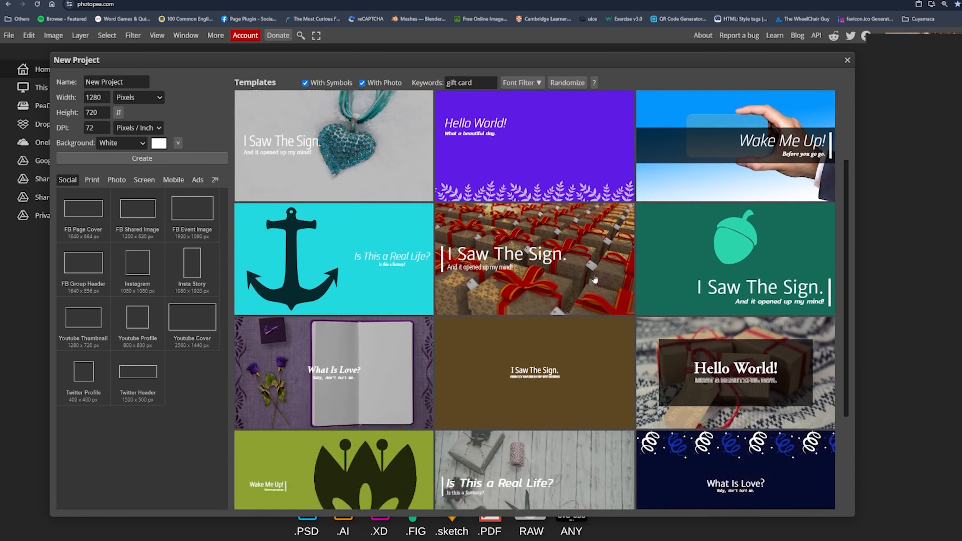
scroll(534, 218, up, 6)
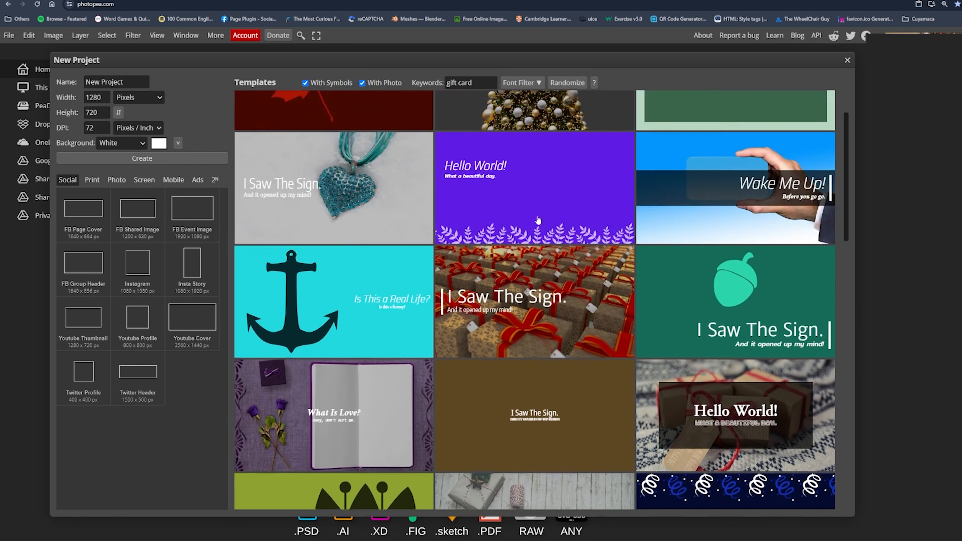
Set the new project's width and height to 800 pixels and its resolution to 72 DPI.
key(shift+Tab)
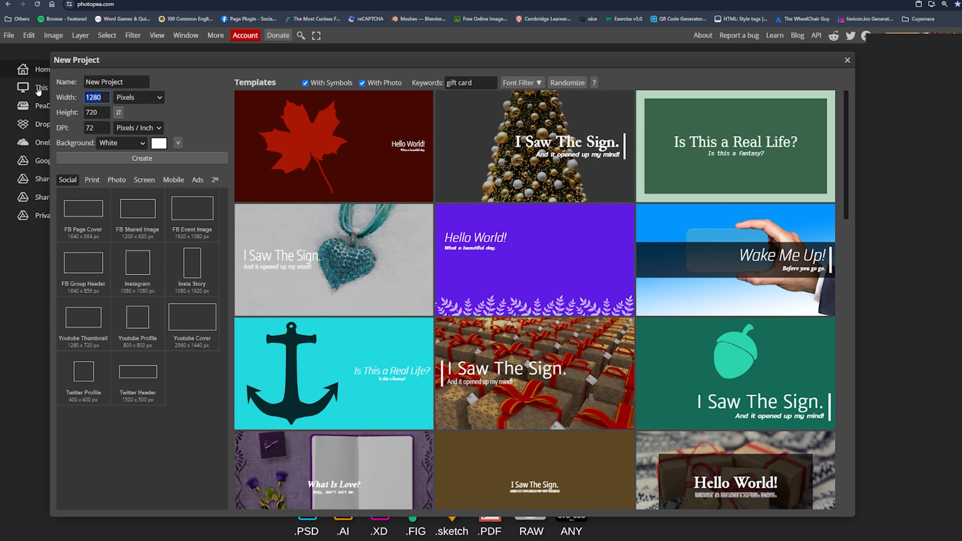
text(8)
key(Tab)
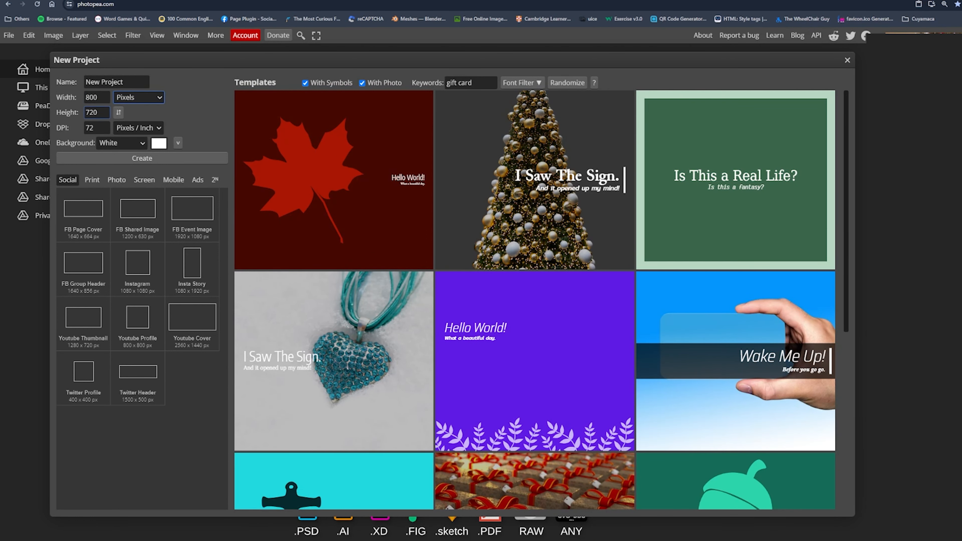
key(Tab)
text(800)
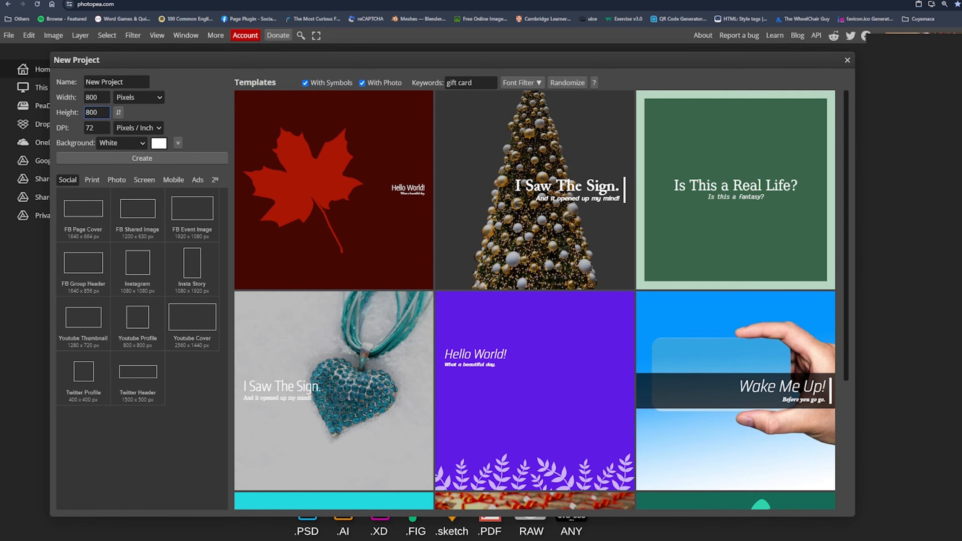
key(Tab)
key(Tab)
key(ctrl+a)
text(300)
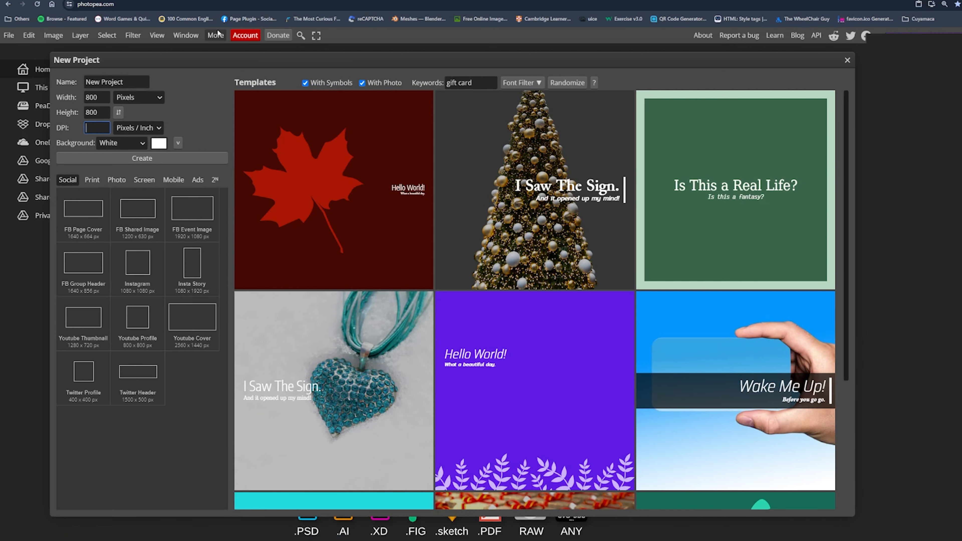
text(72)
Examine the background options for the new project, keeping the background White.
click(182, 94)
click(108, 147)
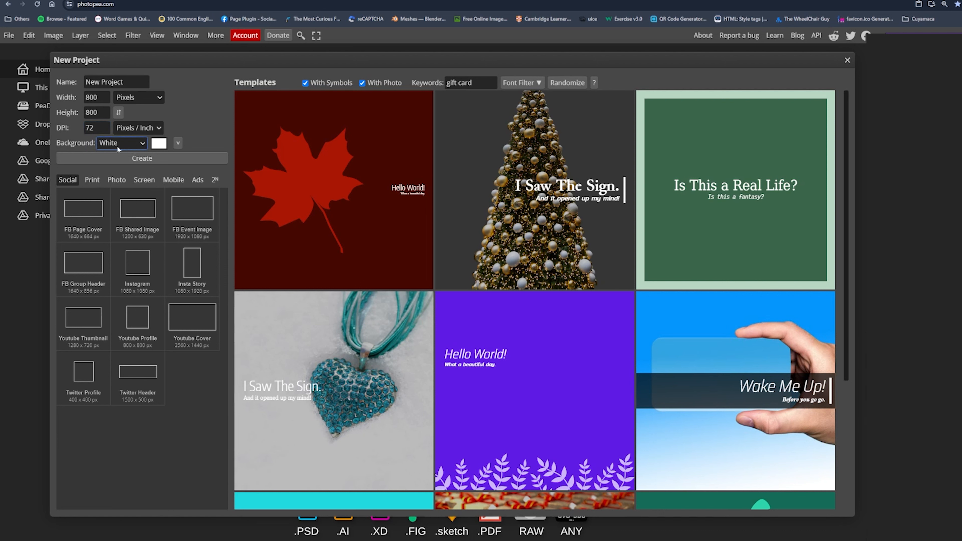
click(176, 148)
click(174, 122)
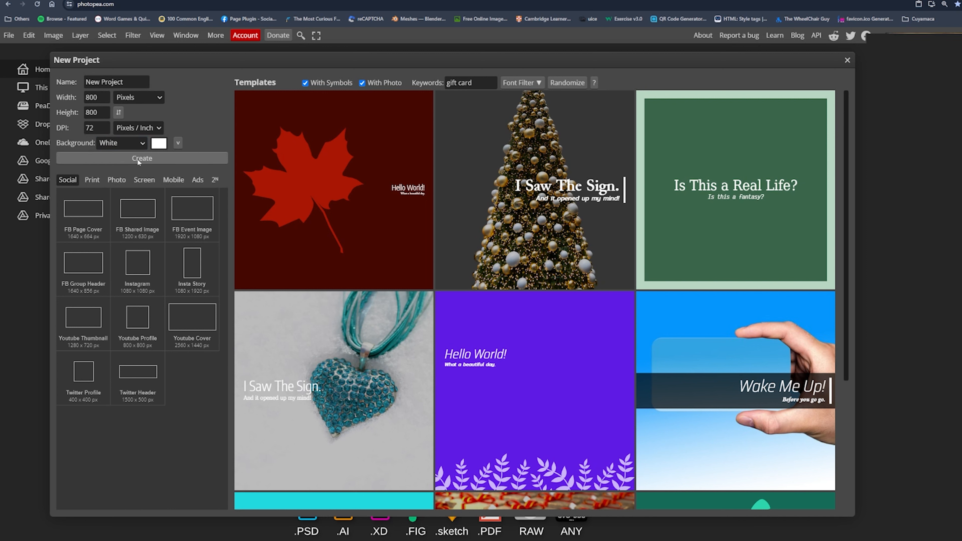
click(131, 145)
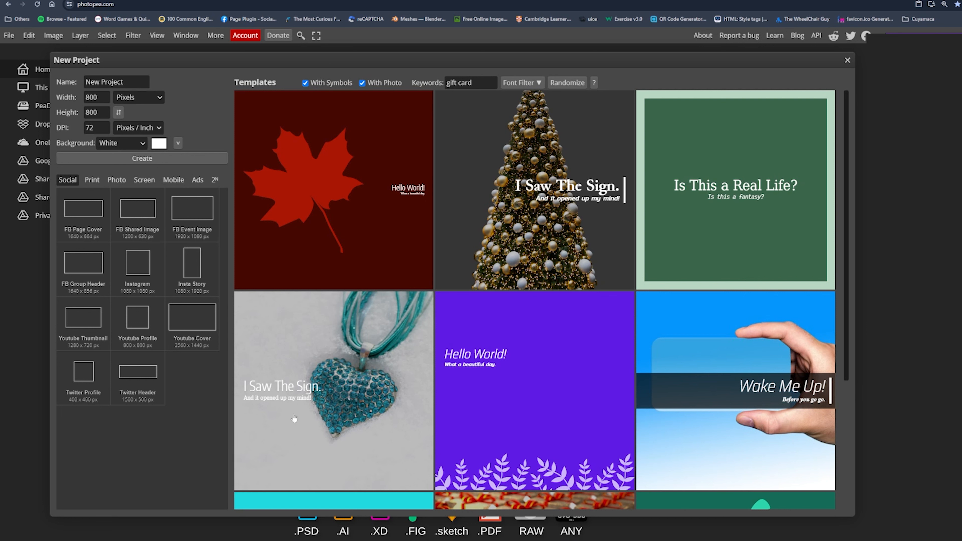
Try the Youtube Thumbnail and Twitter Header size presets, and browse the Print, Screen, Mobile and Ads presets.
click(106, 326)
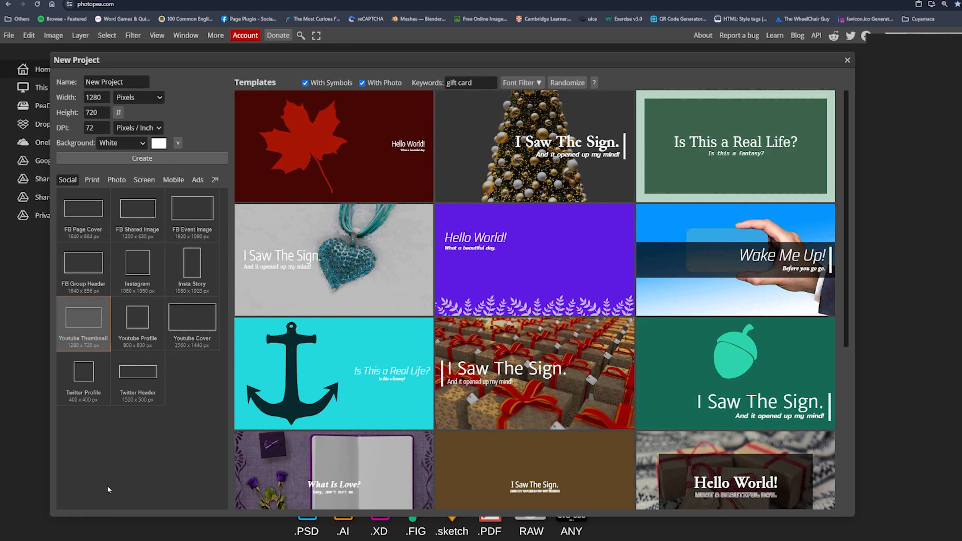
click(127, 389)
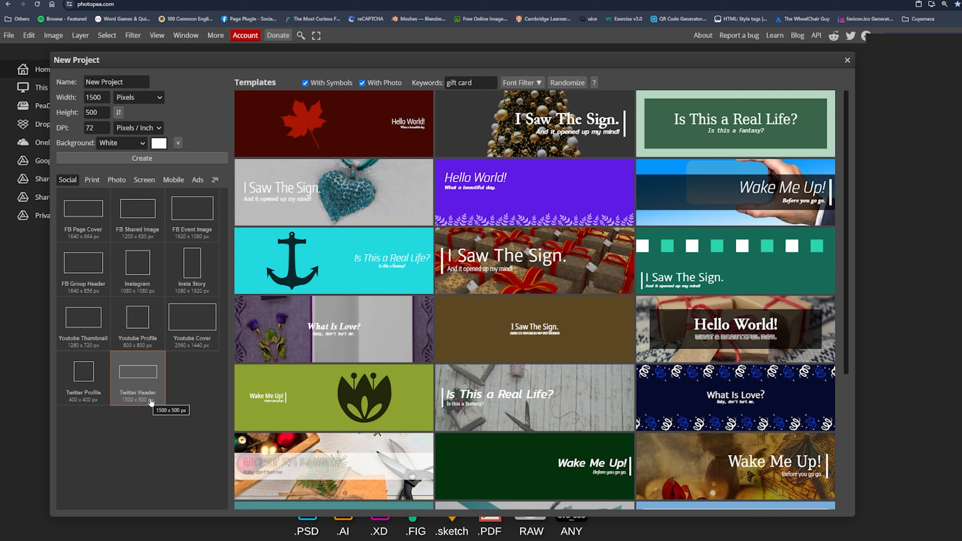
click(92, 180)
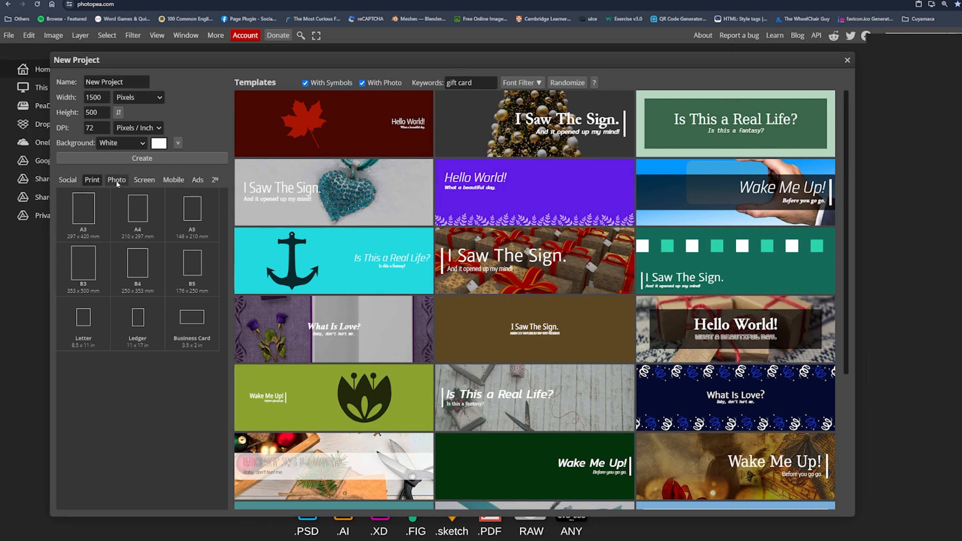
click(143, 180)
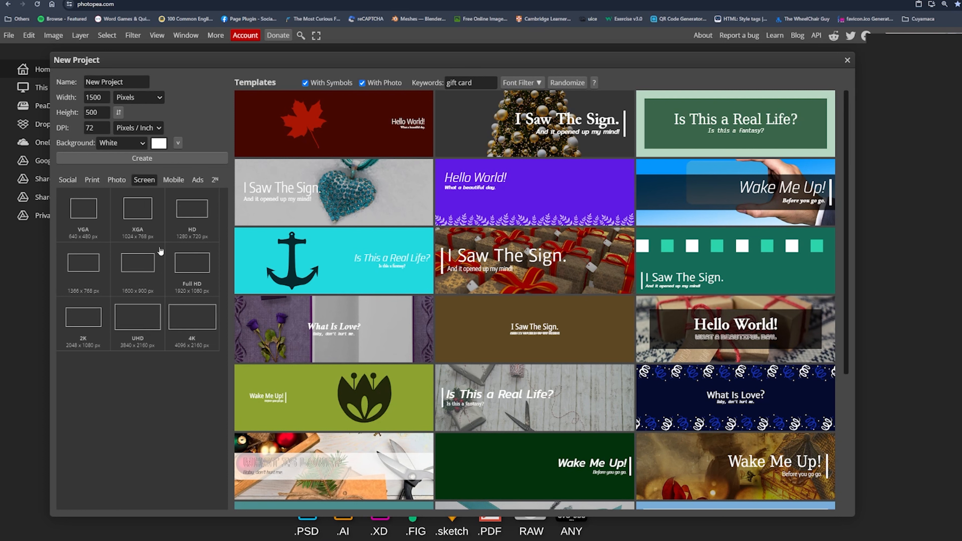
click(174, 181)
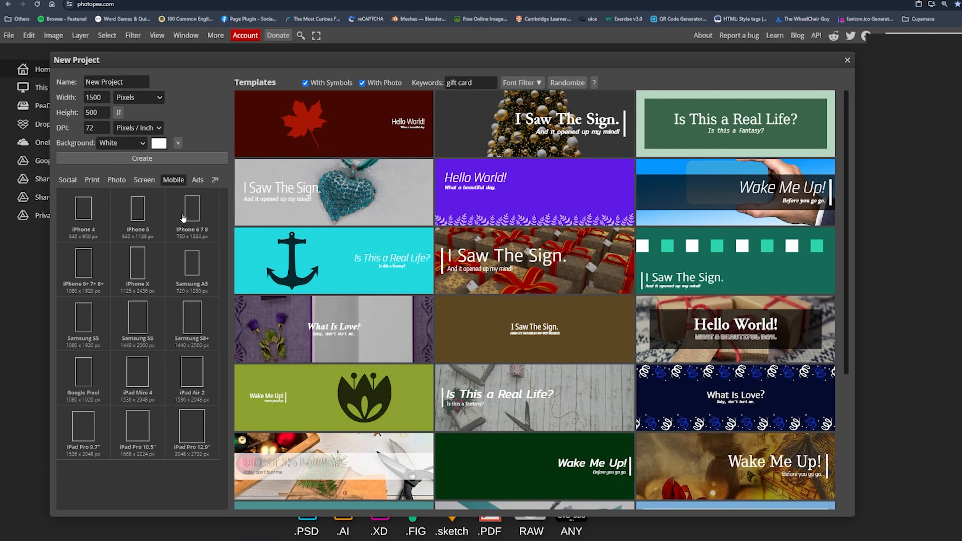
click(197, 180)
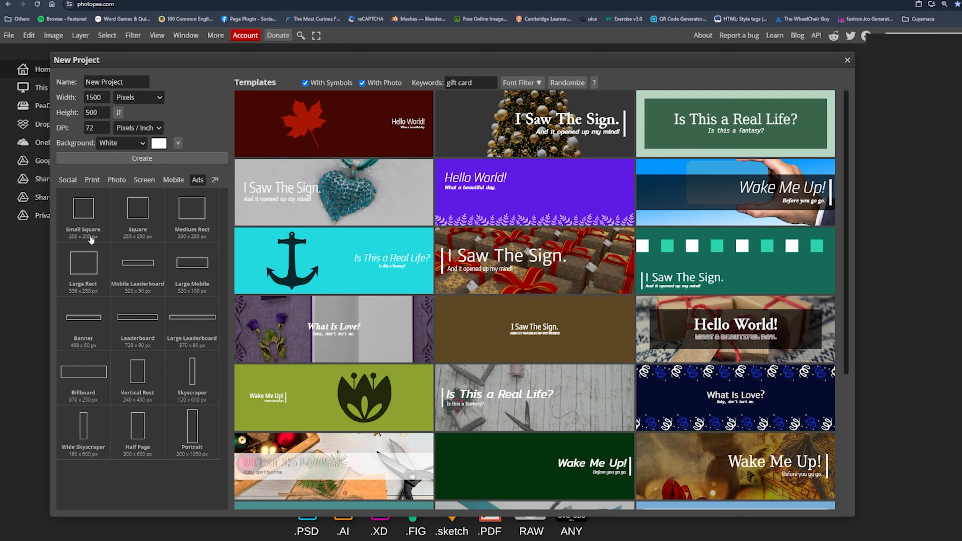
Try the Mobile Leaderboard, Small Square and Square ad size presets for the new project.
click(138, 270)
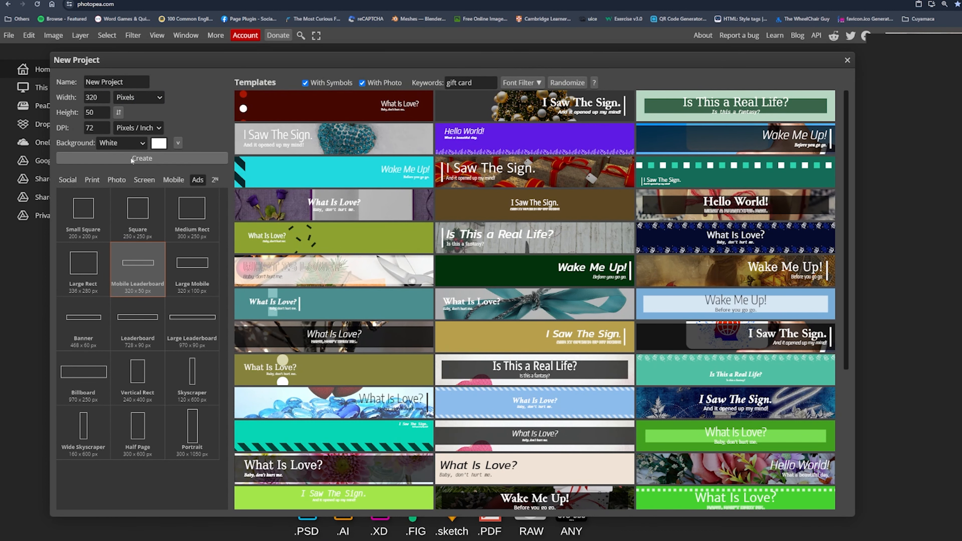
click(87, 214)
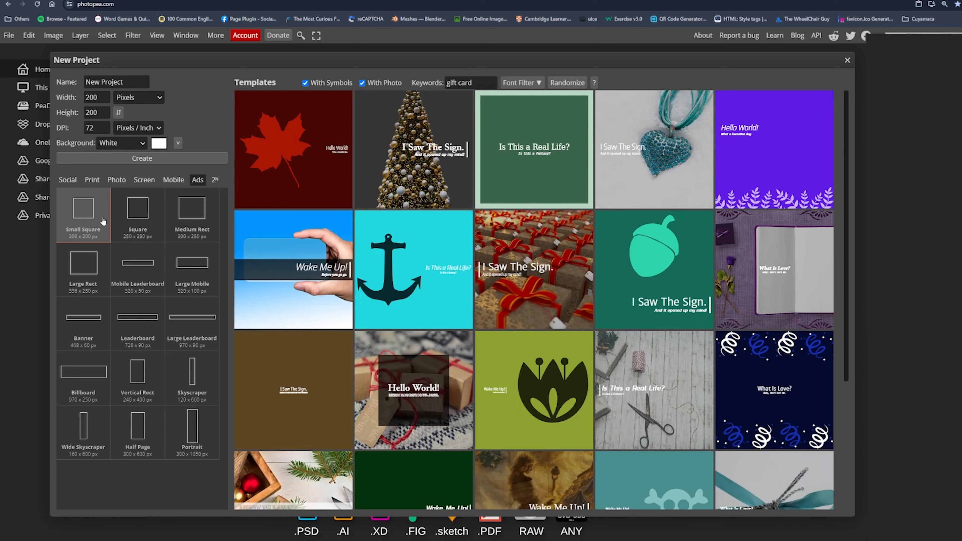
click(120, 222)
click(148, 251)
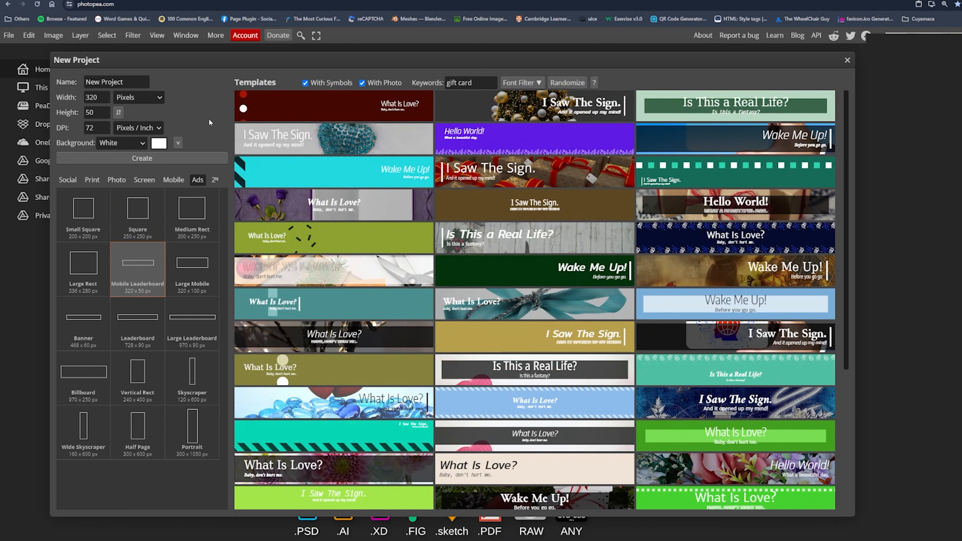
click(138, 219)
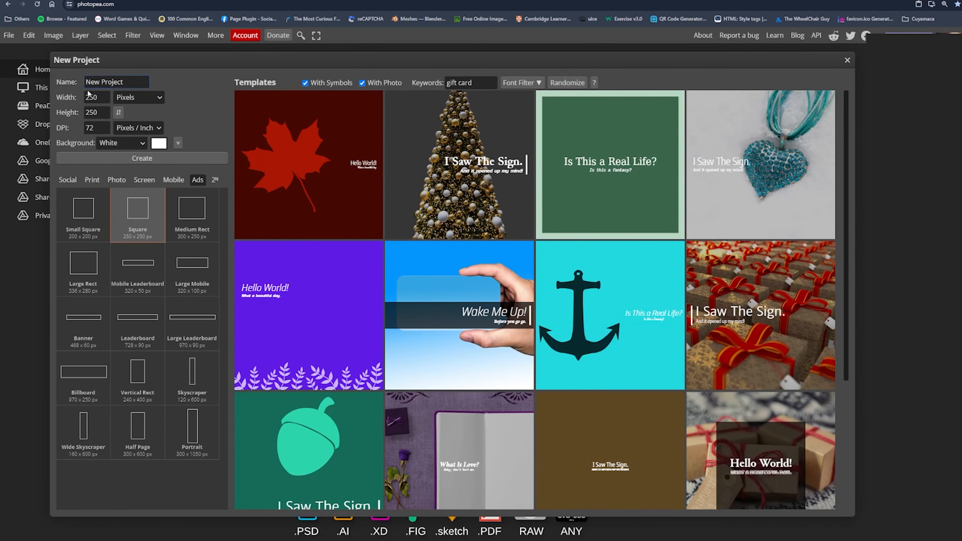
Set the new project's width and height to 800 each.
drag(100, 98, 82, 78)
text(800)
key(Tab)
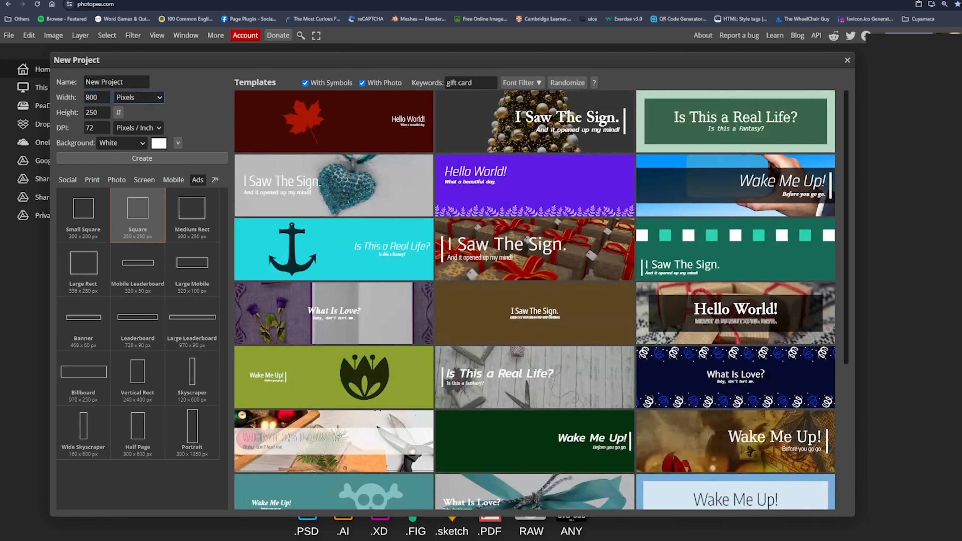
drag(101, 113, 43, 115)
text(800)
click(204, 109)
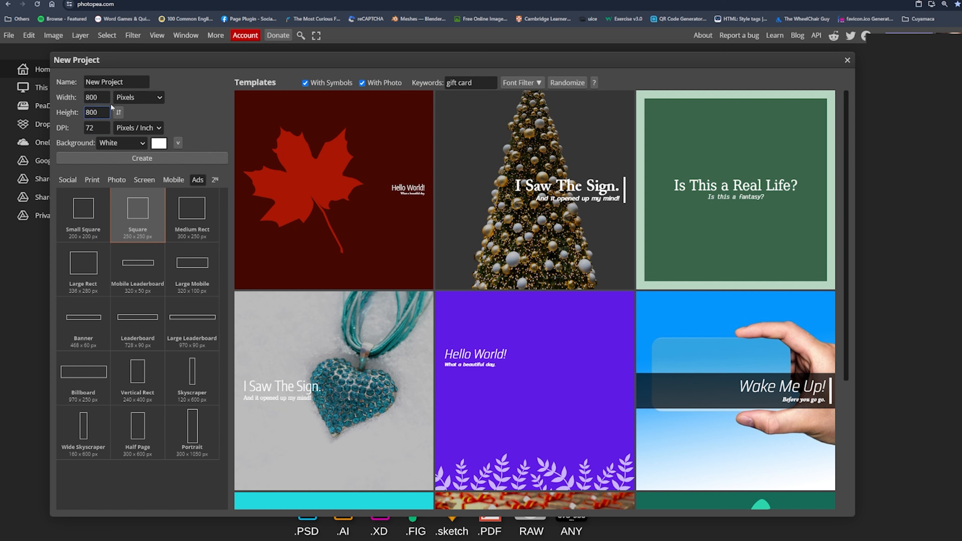
Create the project with its dimensions in pixels and add a new empty layer above the background.
click(155, 101)
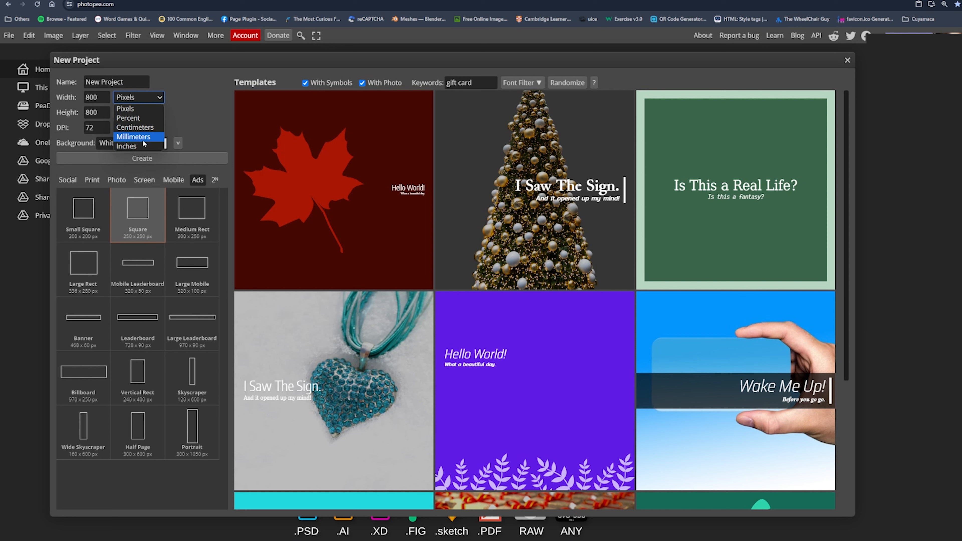
click(139, 112)
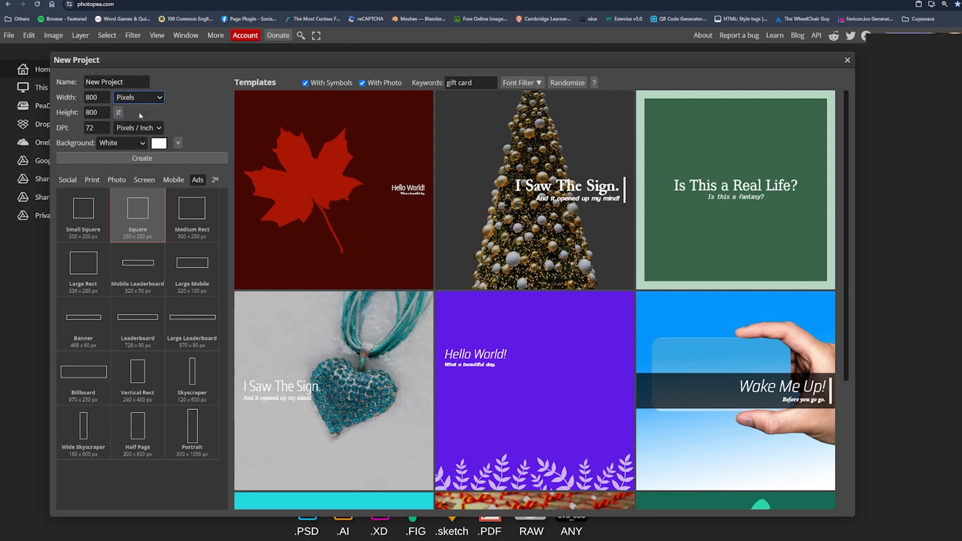
click(159, 159)
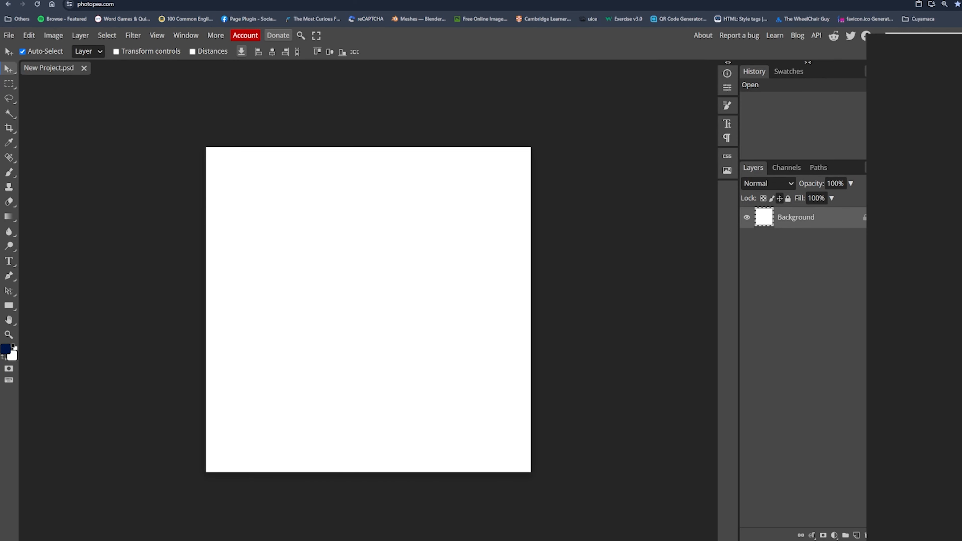
click(857, 535)
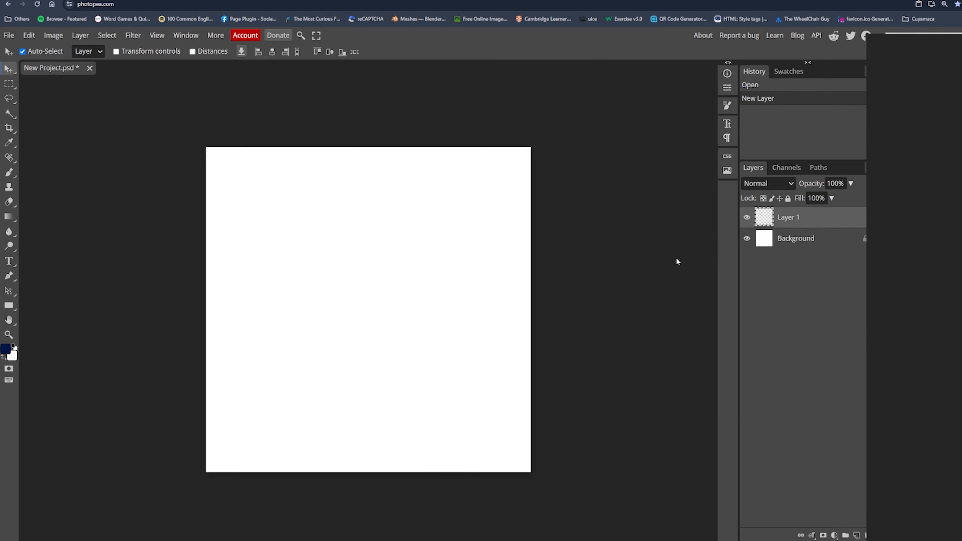
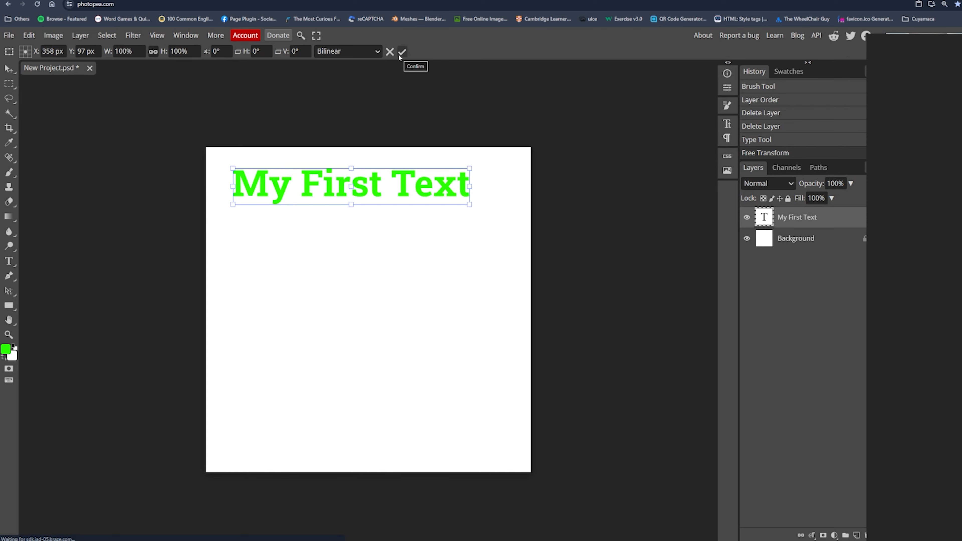
Open the blending options of the My First Text layer and move the Layer Style dialog clear of the text.
key(l)
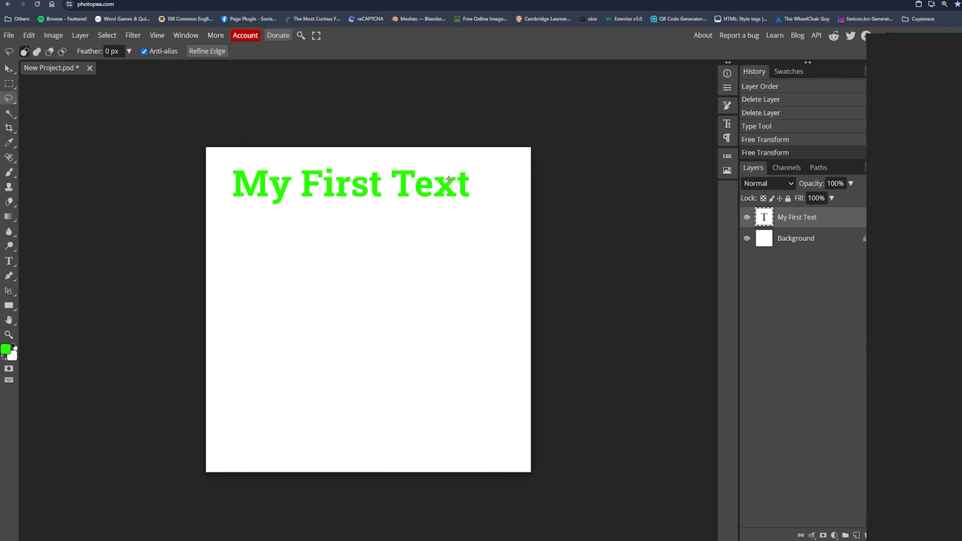
right_click(783, 218)
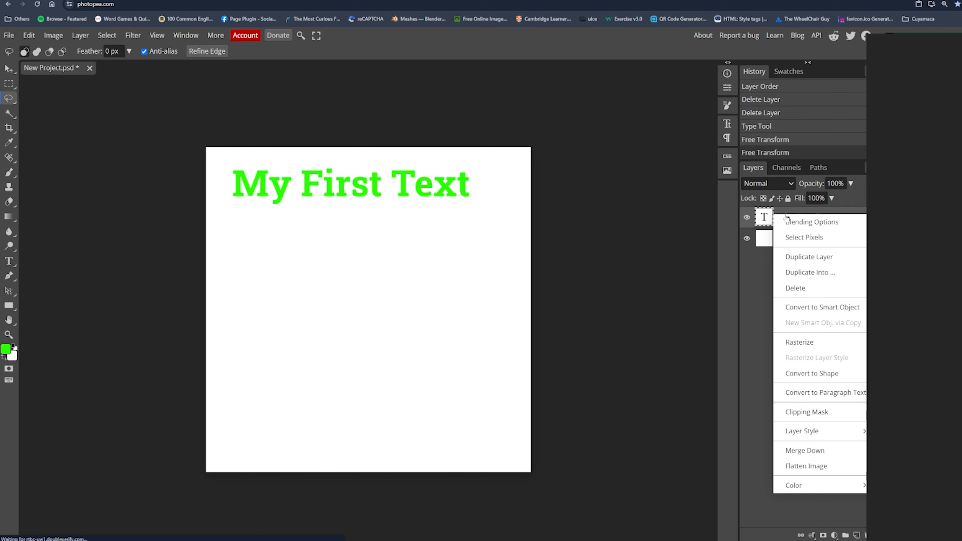
click(837, 227)
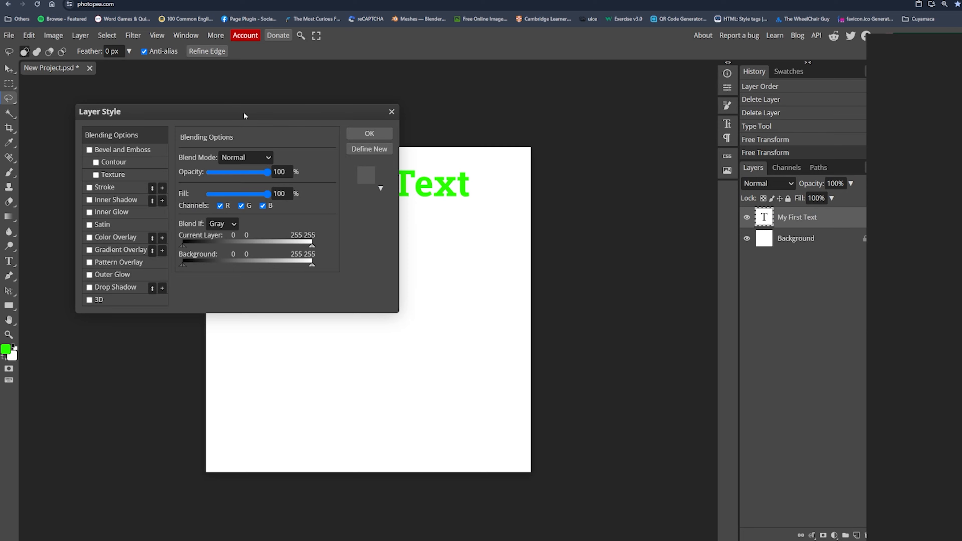
drag(245, 116, 638, 120)
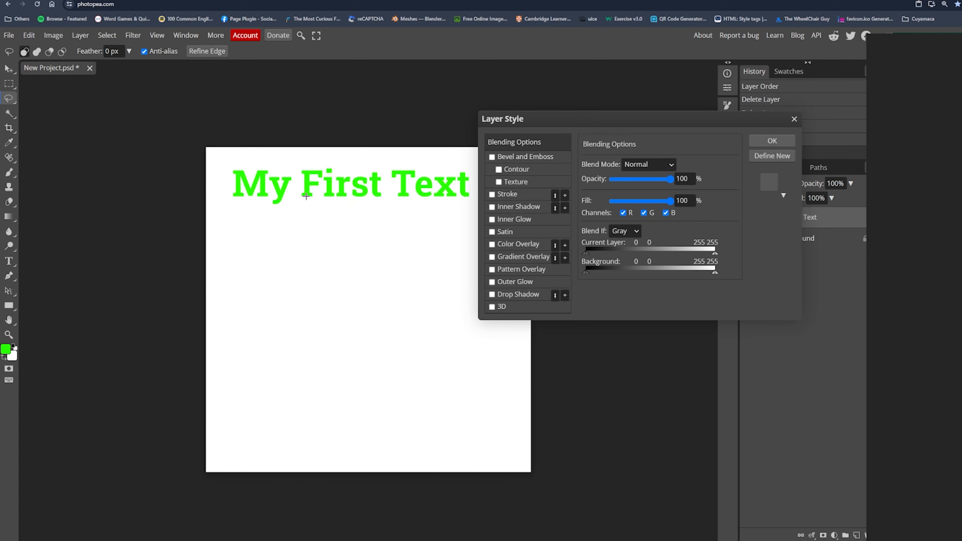
drag(550, 119, 607, 115)
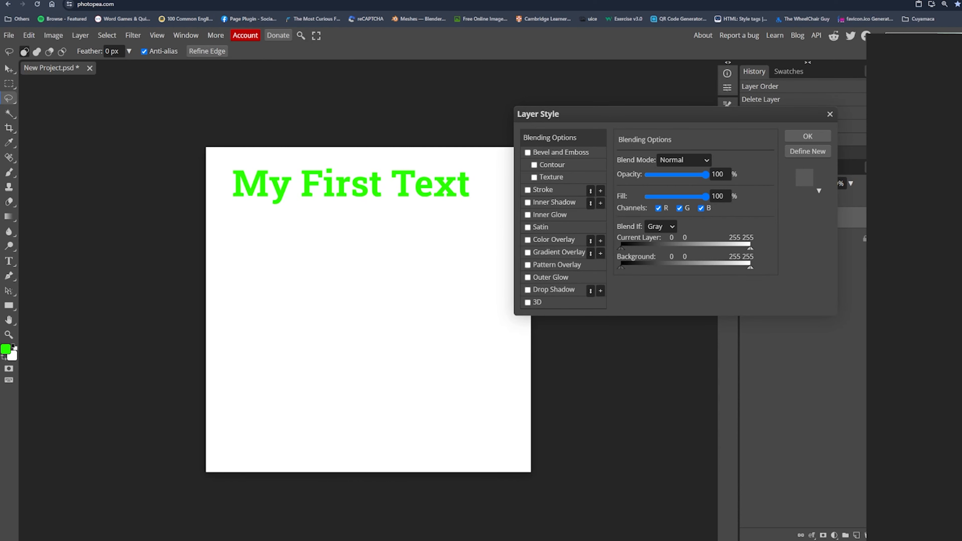
Enable a Color Overlay on the text layer and set its color to blue 0c47af.
click(528, 241)
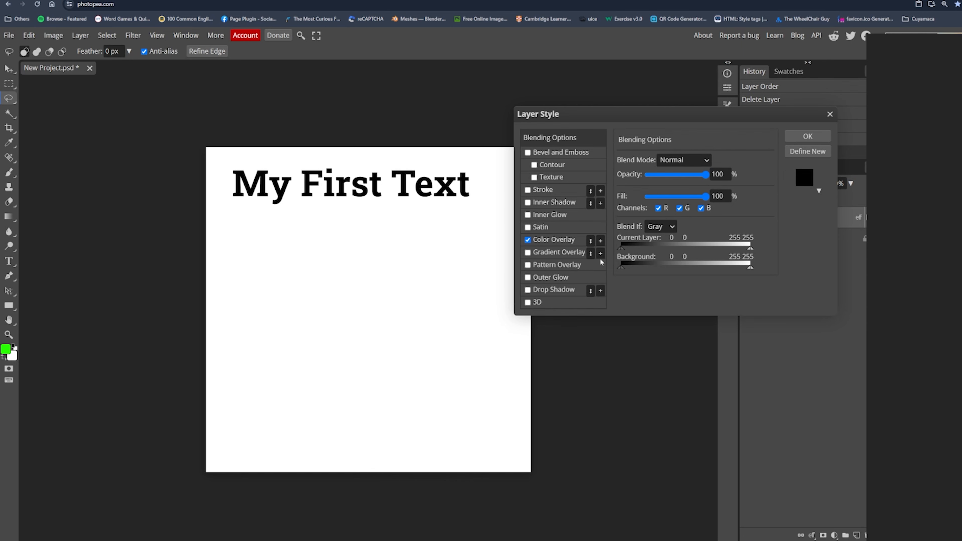
click(553, 242)
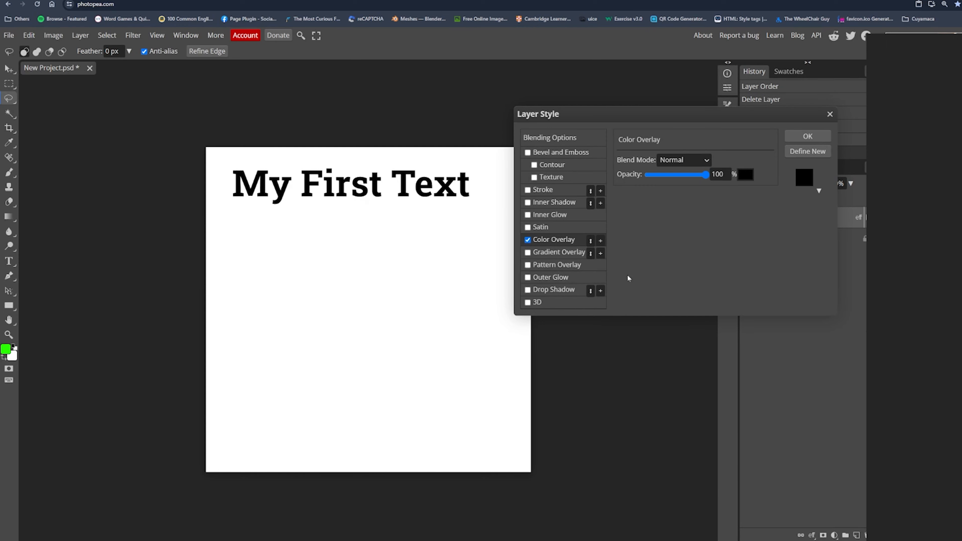
click(739, 181)
click(249, 234)
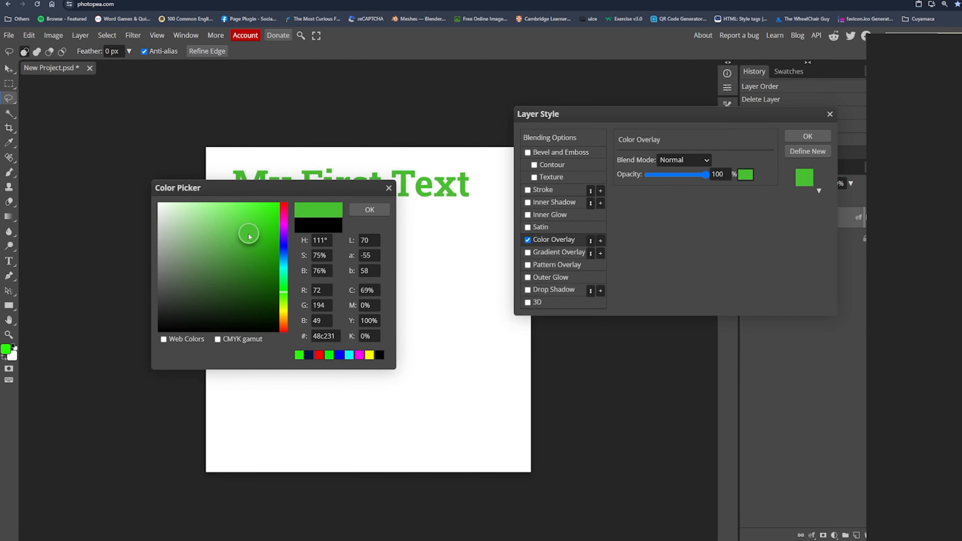
drag(280, 187, 448, 166)
drag(452, 242, 439, 224)
click(414, 157)
click(429, 230)
drag(452, 166, 545, 251)
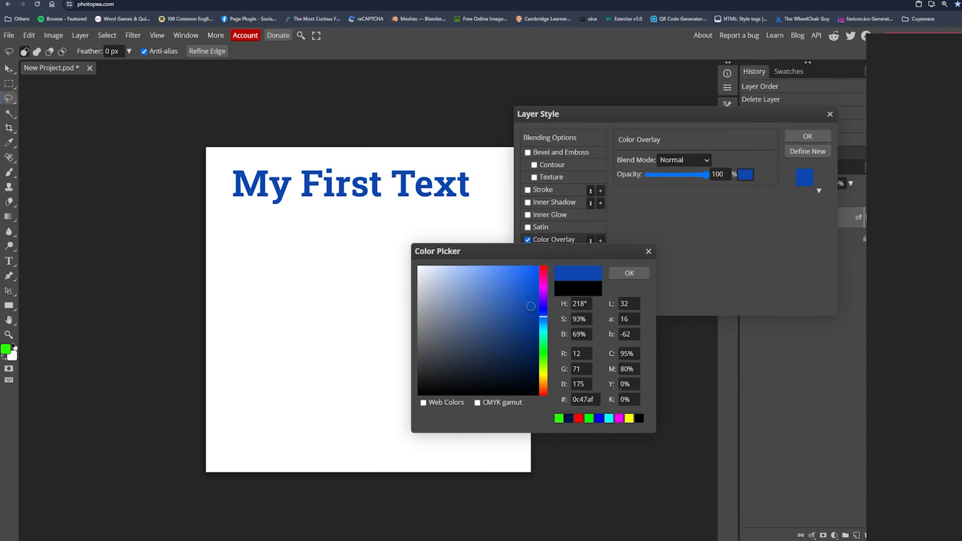
click(629, 273)
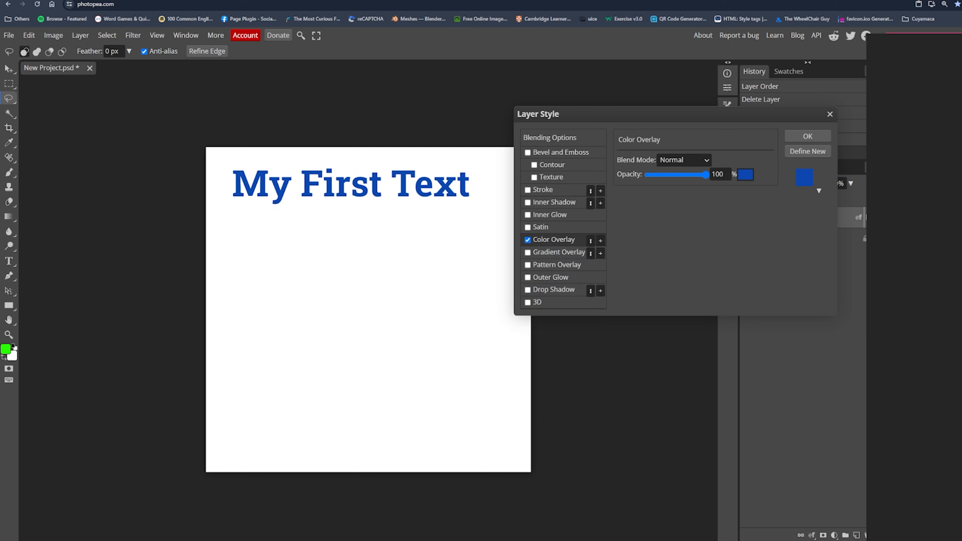
Try a 3D effect on the text with a distance of 19 px and an angle of -140°.
click(528, 302)
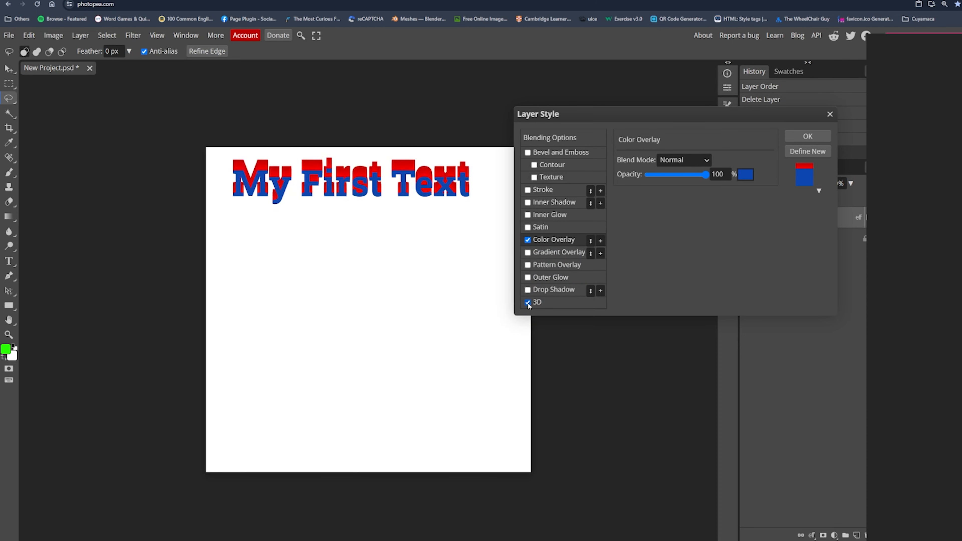
click(544, 304)
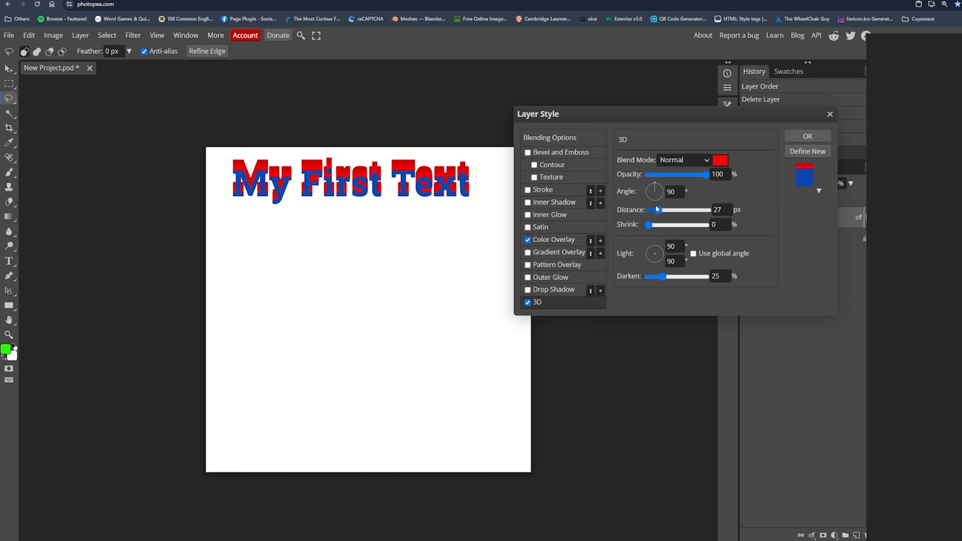
drag(659, 210, 658, 222)
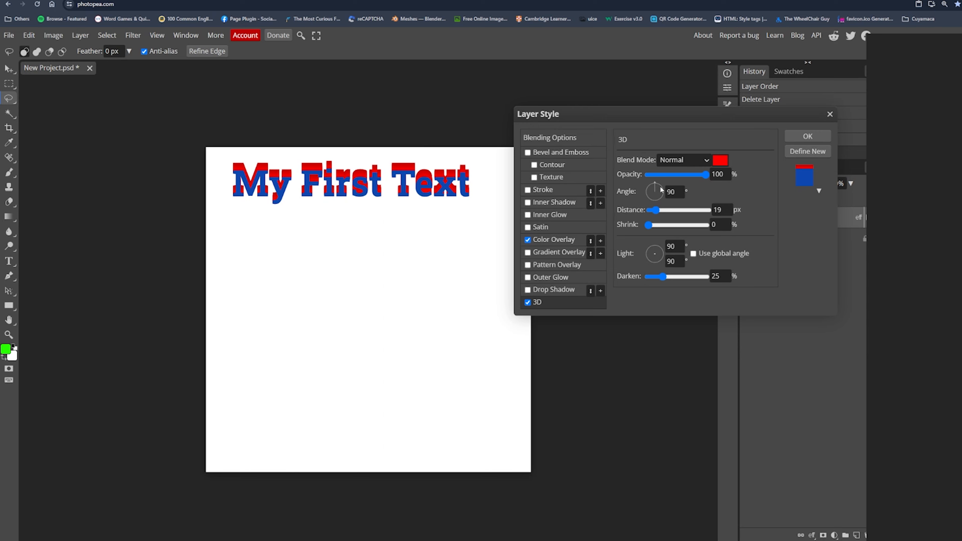
mouse_move(657, 192)
mouse_down()
mouse_move(631, 210)
mouse_move(654, 194)
mouse_up()
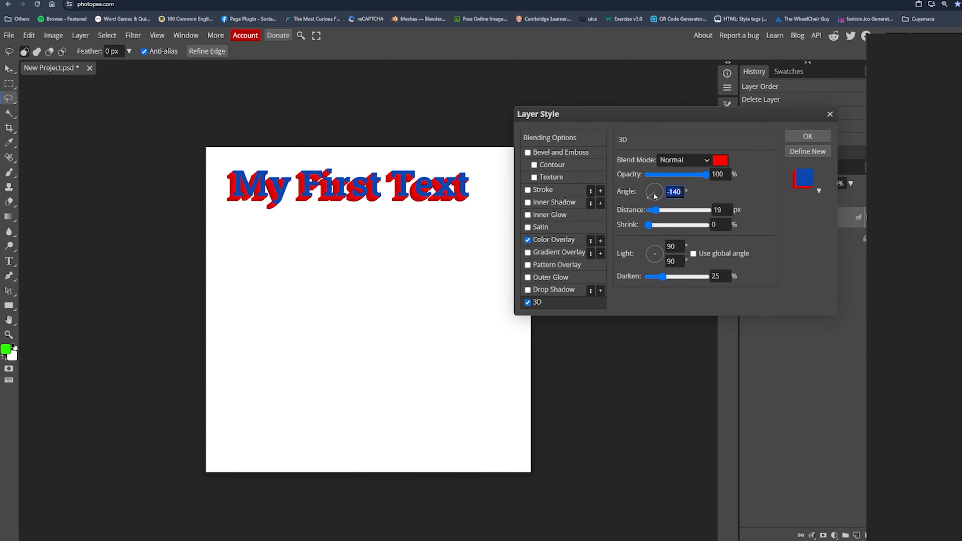
text(-)
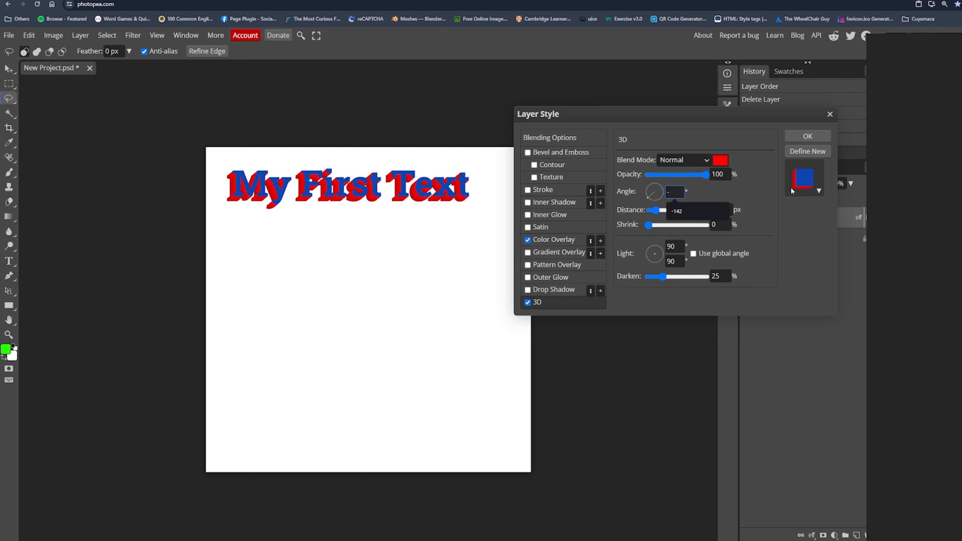
text(140)
click(738, 196)
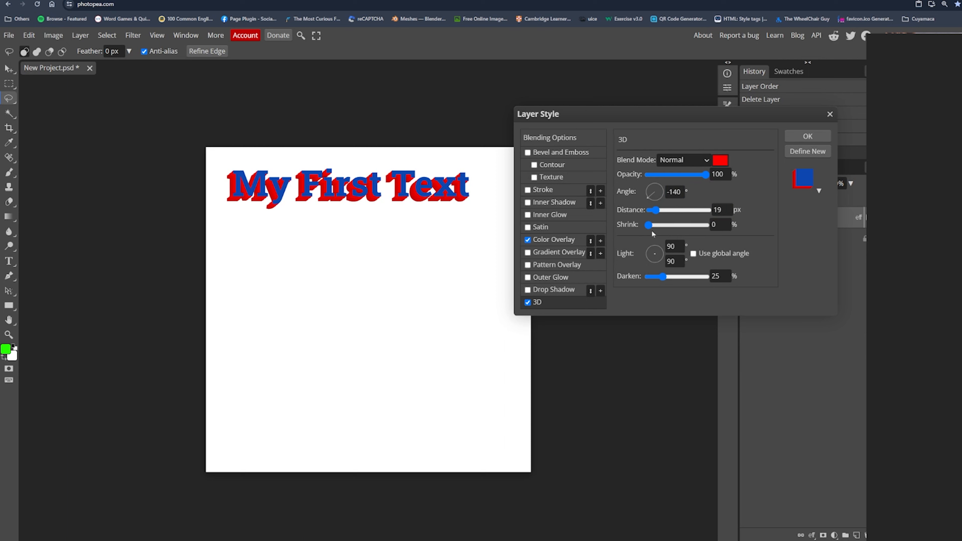
Try black (000000) as the 3D effect's color, and turn the 3D effect off after comparing the text with and without it.
click(715, 157)
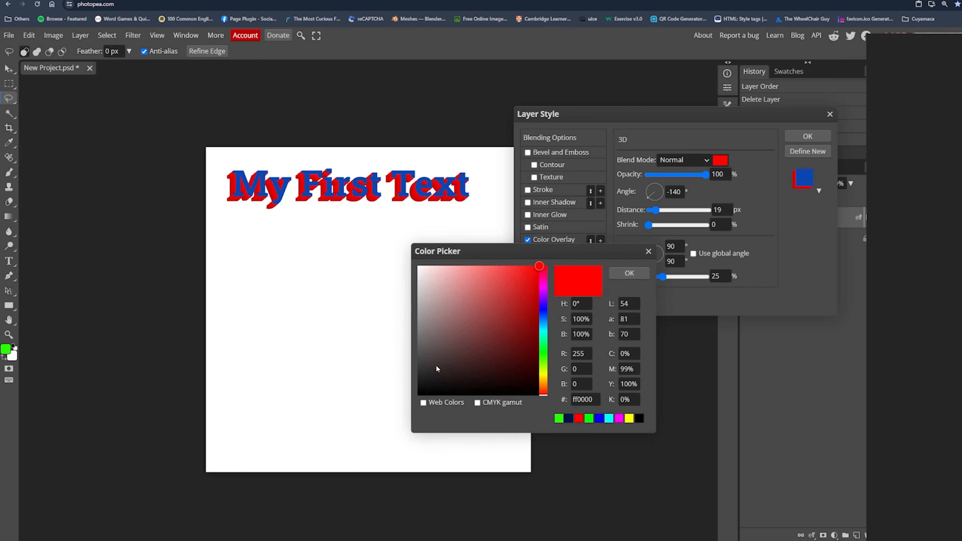
drag(438, 370, 519, 424)
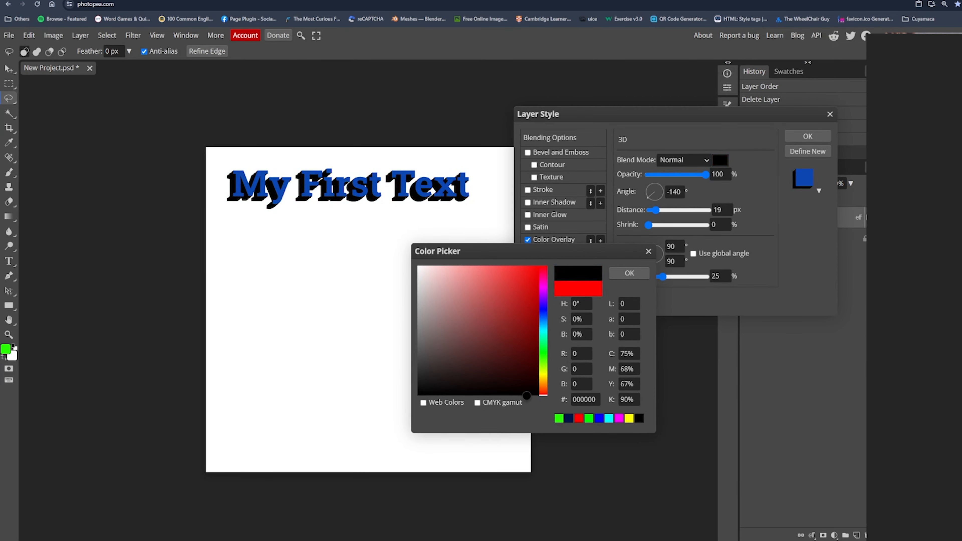
click(629, 273)
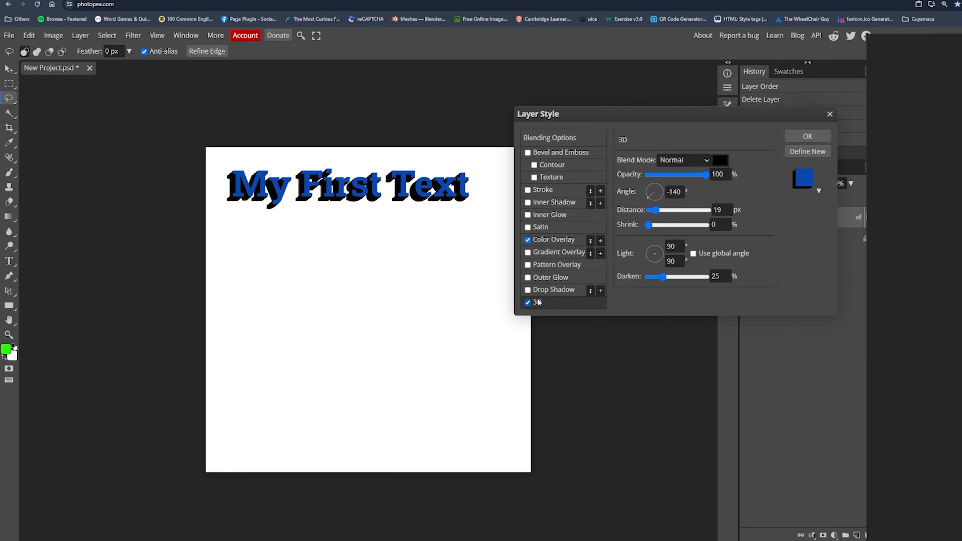
click(527, 304)
click(528, 304)
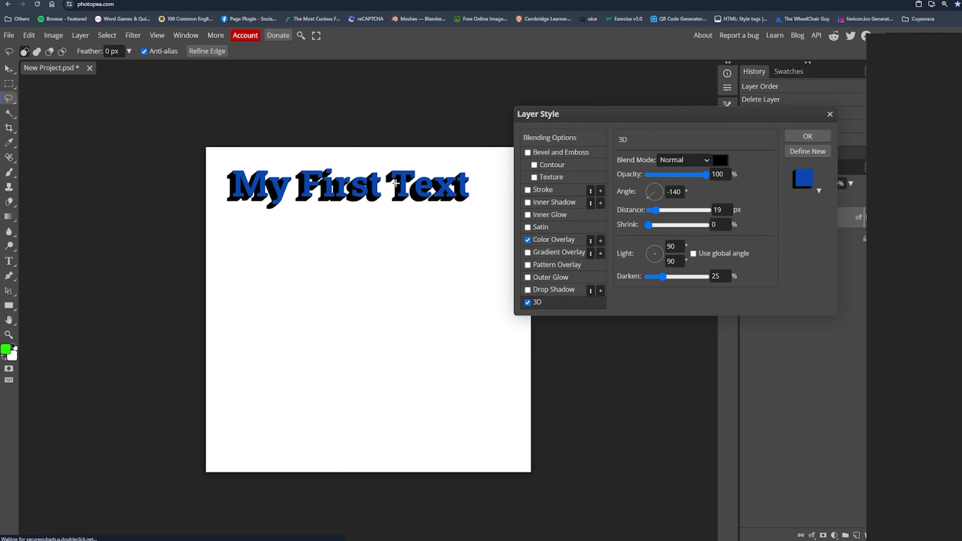
click(528, 302)
Try a Drop Shadow on the text with 100% opacity and a red color.
click(528, 291)
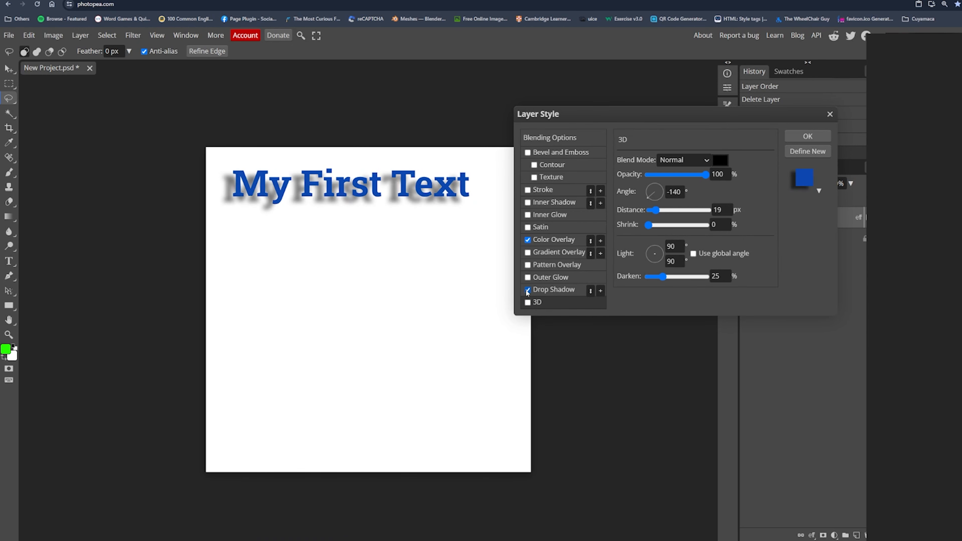
click(529, 291)
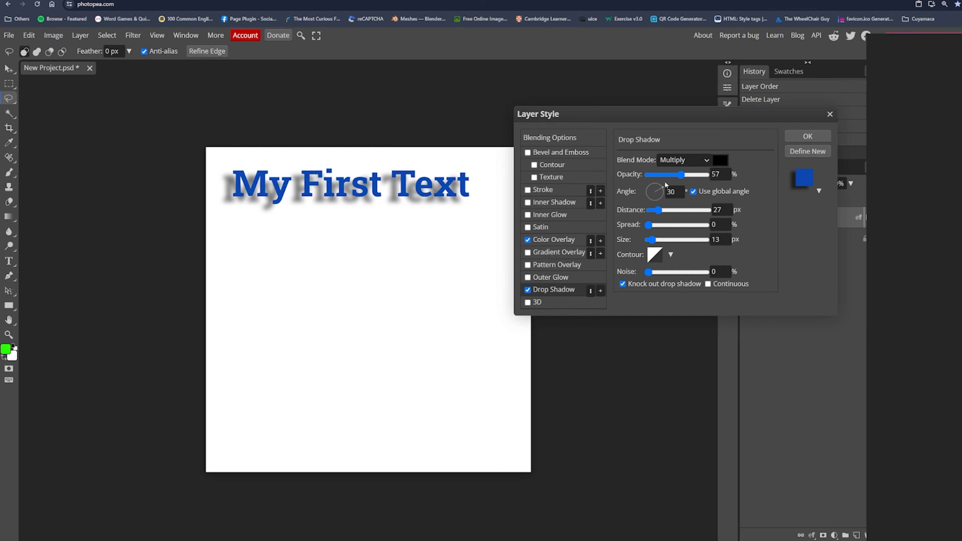
drag(681, 174, 707, 175)
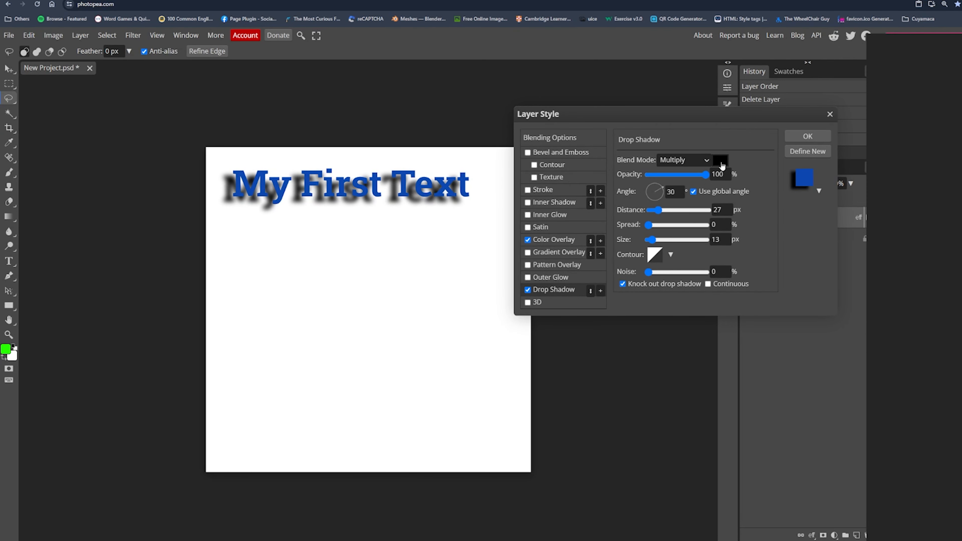
click(722, 166)
mouse_move(504, 299)
mouse_down()
mouse_move(516, 375)
mouse_move(524, 296)
mouse_move(535, 322)
mouse_move(486, 339)
mouse_move(524, 284)
mouse_up()
click(629, 273)
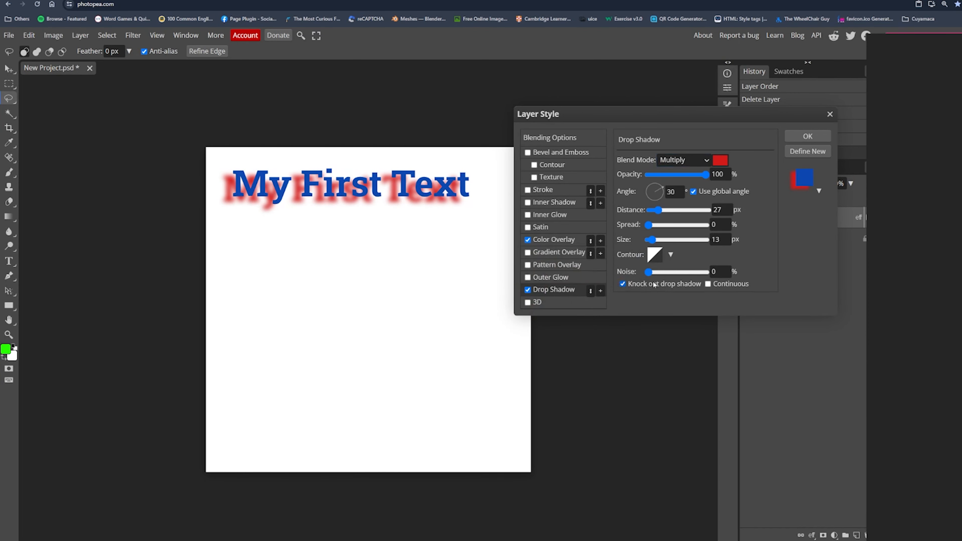
Try a shadow distance of 12 px, spread of 27% and size of 28 px, and turn the Drop Shadow off.
mouse_move(659, 210)
mouse_down()
mouse_move(649, 210)
mouse_move(651, 222)
mouse_move(689, 223)
mouse_move(655, 226)
mouse_move(665, 228)
mouse_up()
drag(666, 240, 657, 243)
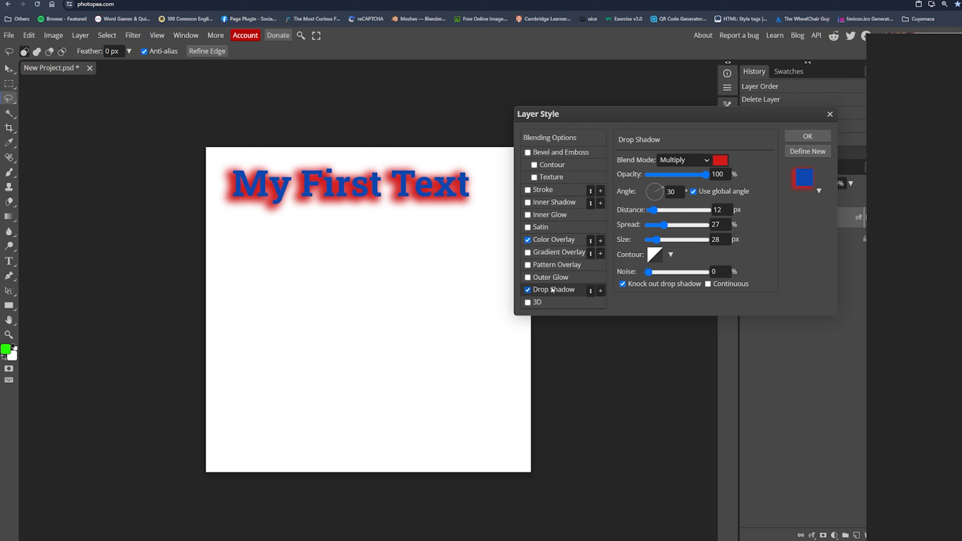
click(527, 291)
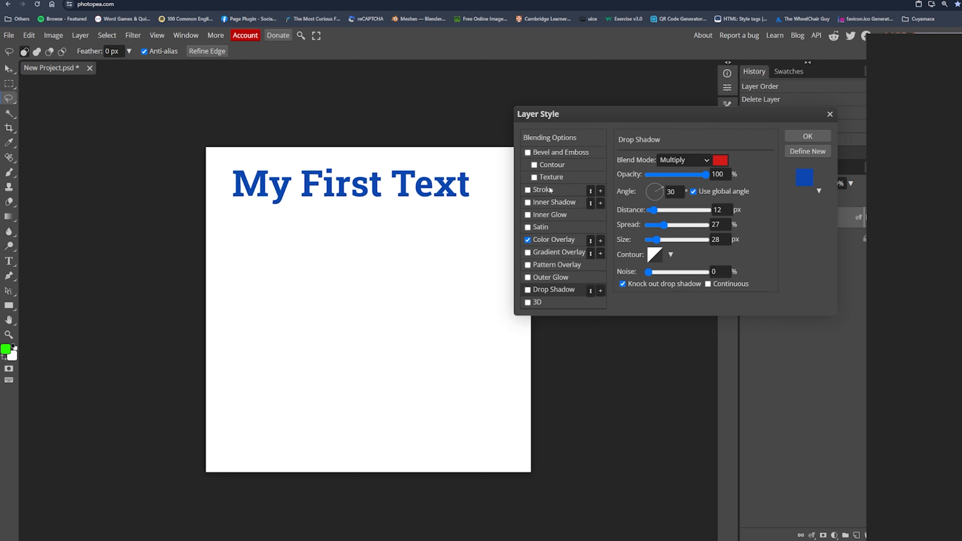
Enable a Stroke effect on the text and set its color to red e30202.
click(528, 190)
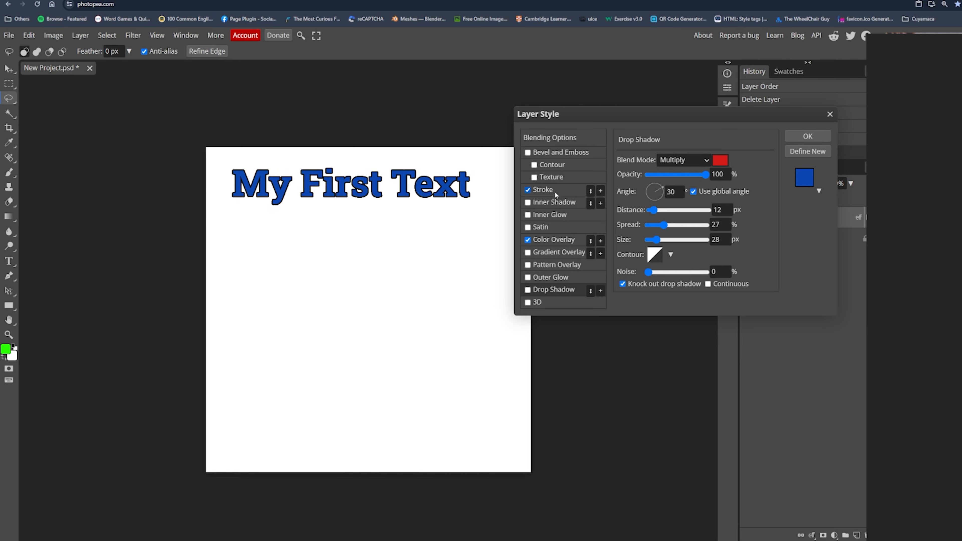
click(538, 189)
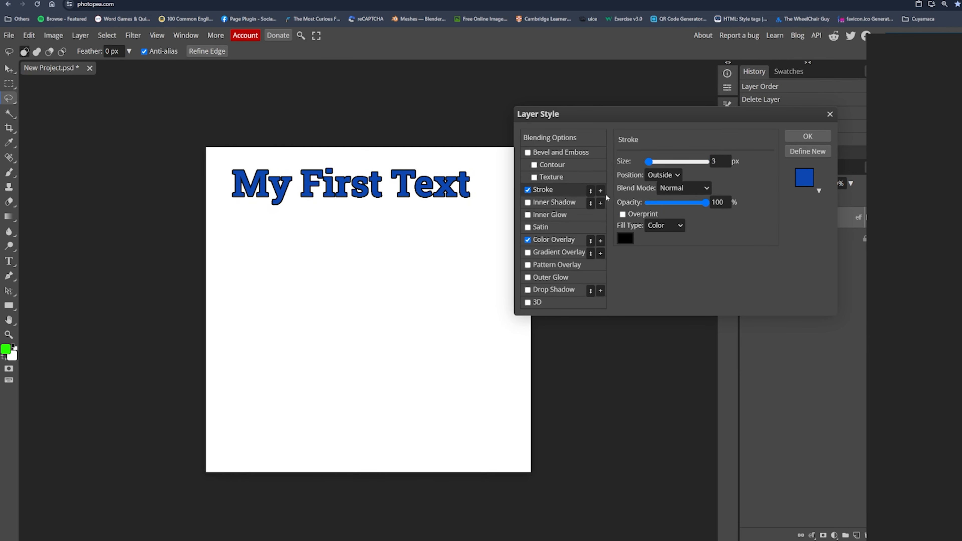
click(626, 238)
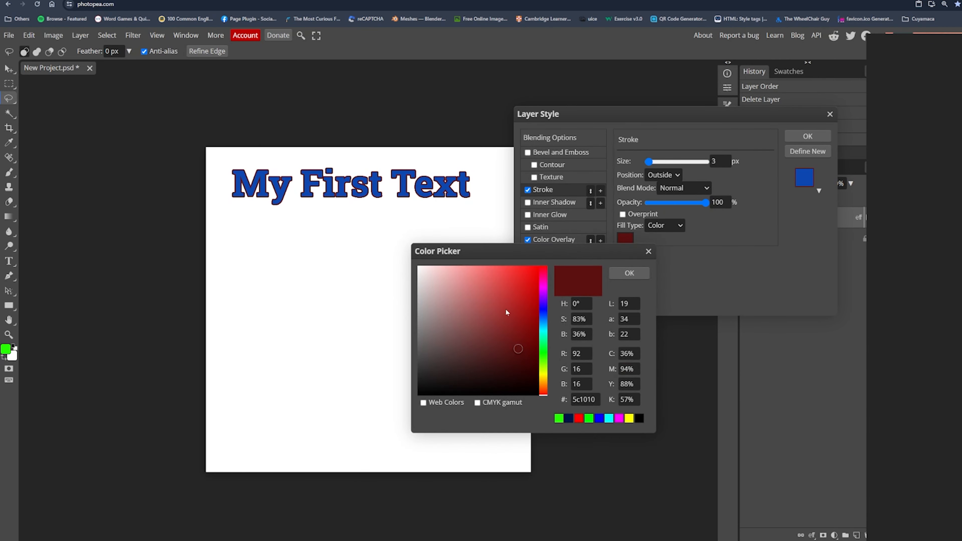
click(473, 317)
mouse_move(470, 318)
mouse_down()
mouse_move(474, 342)
mouse_move(463, 283)
mouse_move(489, 327)
mouse_move(486, 282)
mouse_move(538, 280)
mouse_up()
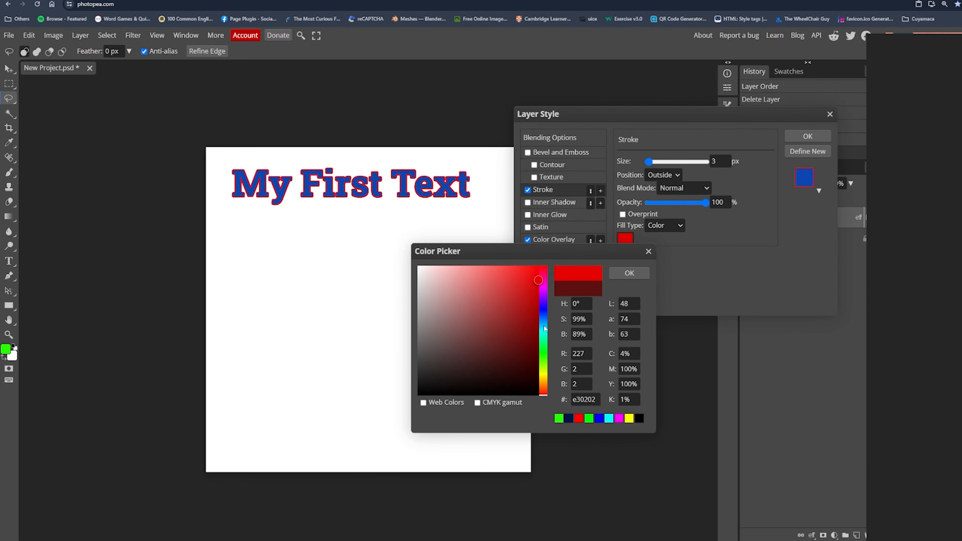
click(629, 274)
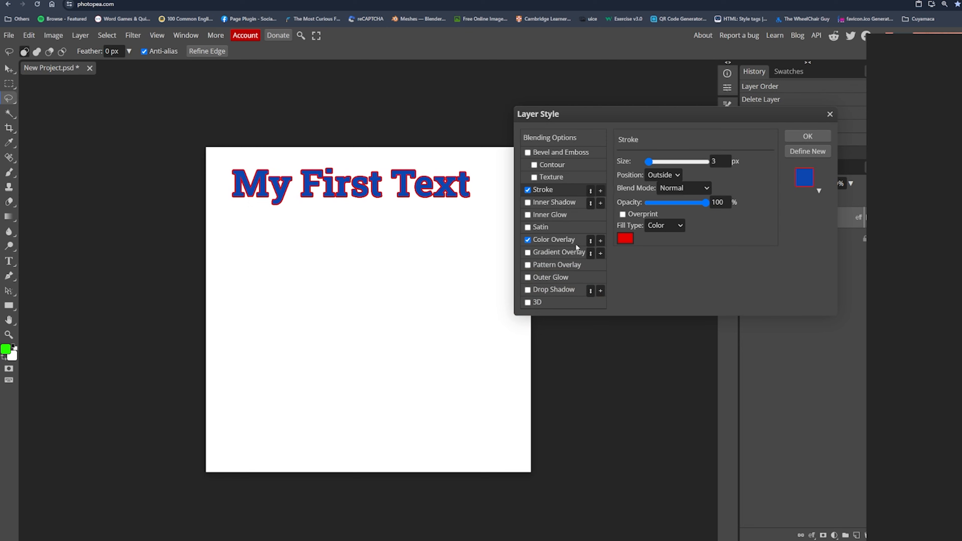
Add a second Stroke effect and give the selected stroke a very dark red color and a size of 10 px.
click(601, 191)
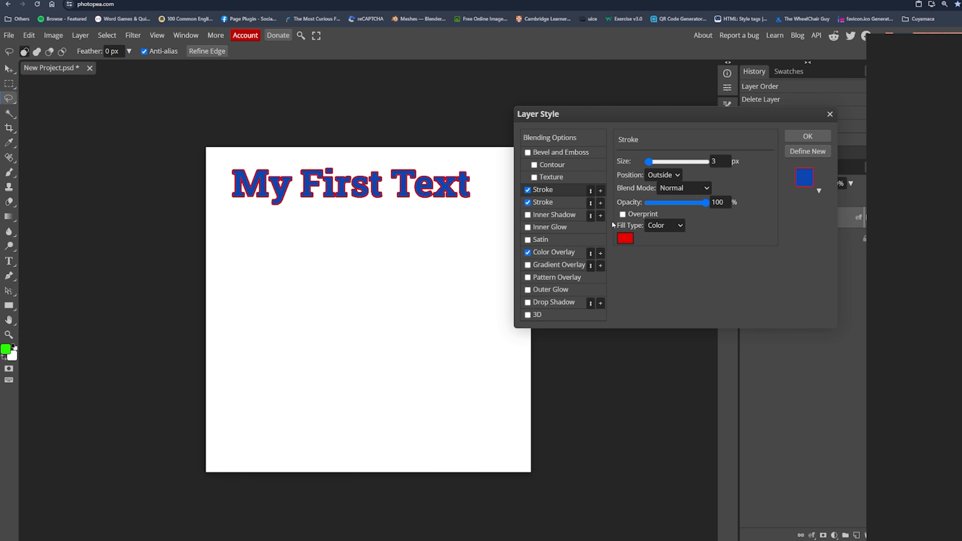
click(625, 238)
click(500, 340)
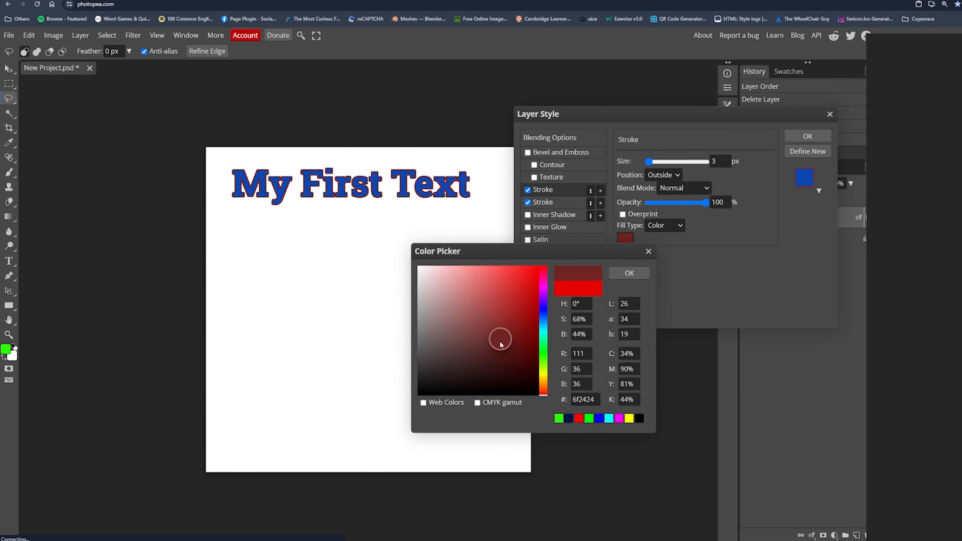
drag(500, 342, 516, 386)
click(630, 273)
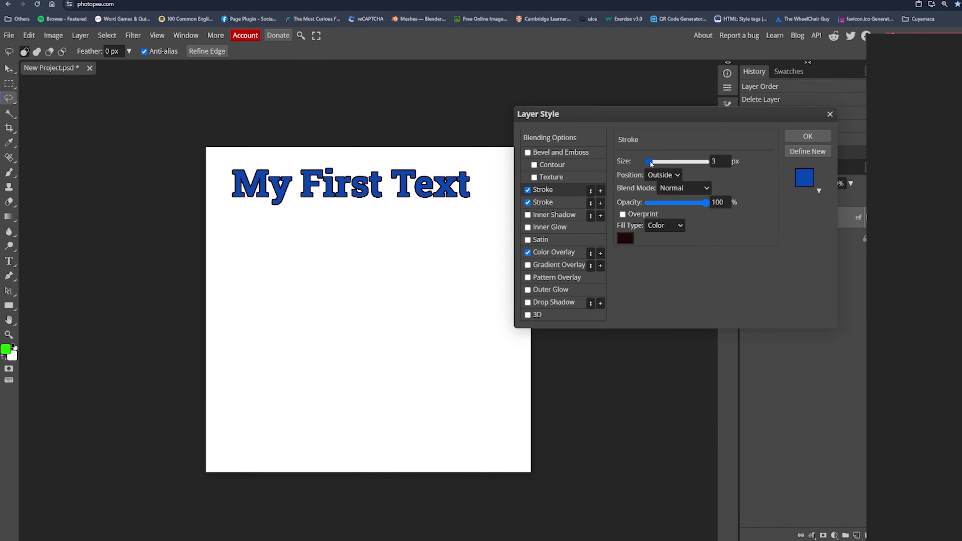
drag(651, 164, 653, 163)
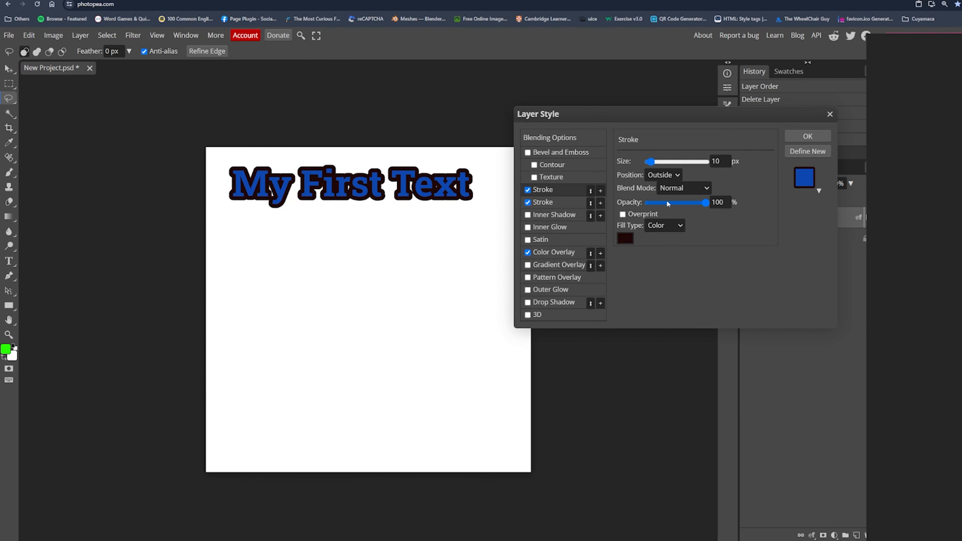
Try bright red as the color of the 10 px Stroke on the text.
click(625, 238)
mouse_move(528, 300)
mouse_down()
mouse_move(536, 276)
mouse_move(498, 333)
mouse_move(537, 269)
mouse_up()
click(629, 271)
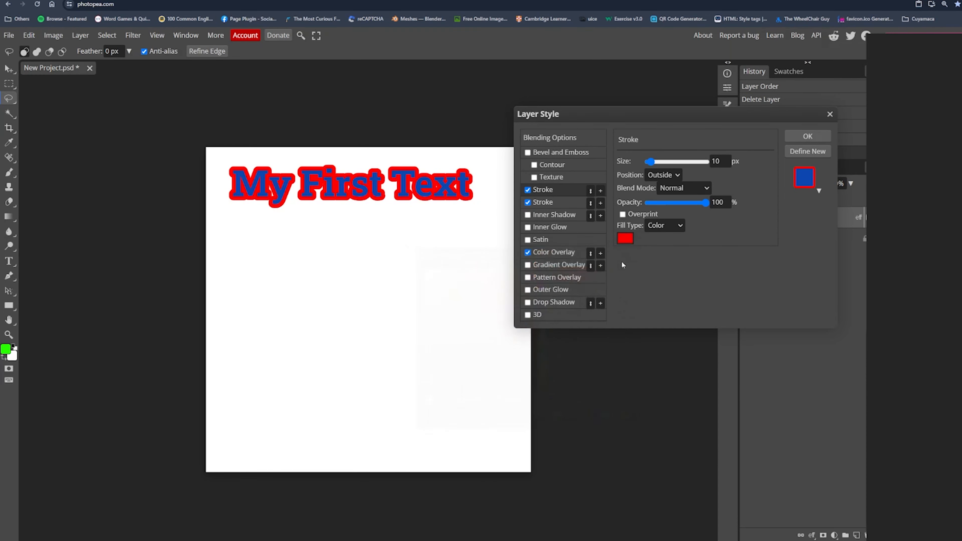
Turn both Stroke effects off and back on to compare the text's outlines.
click(528, 202)
click(529, 190)
click(529, 191)
click(530, 203)
Try green 5eff00 as the color of the 3 px Stroke on the text.
click(554, 203)
click(626, 238)
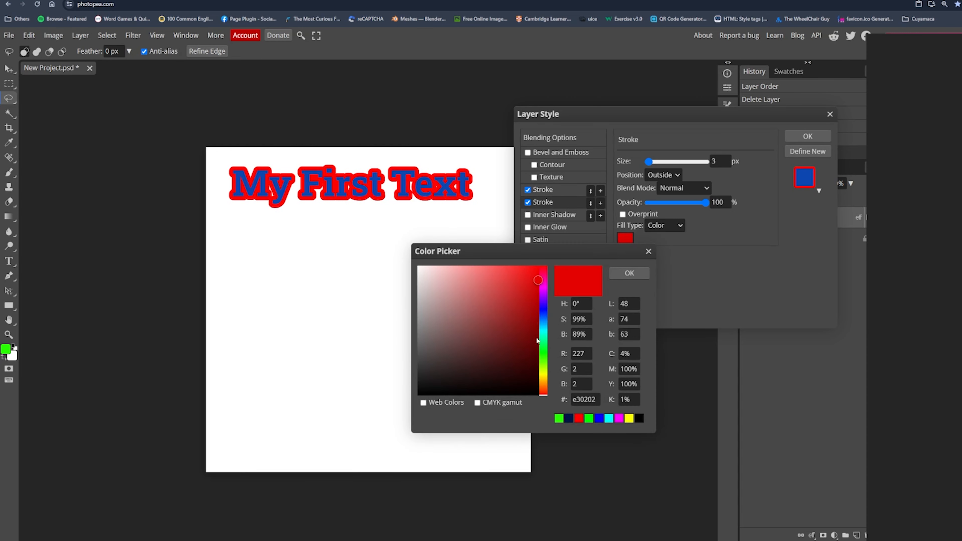
drag(544, 343, 543, 360)
drag(491, 267, 540, 266)
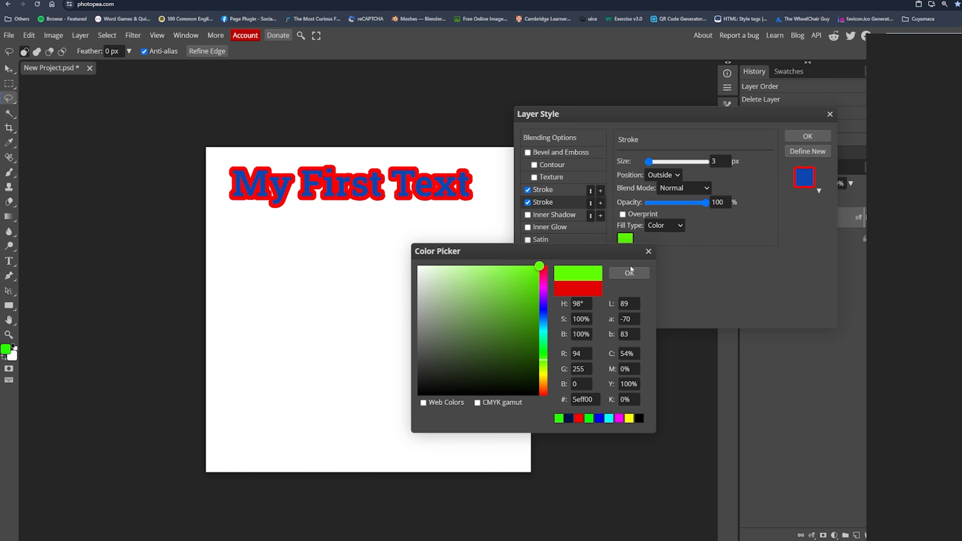
click(630, 273)
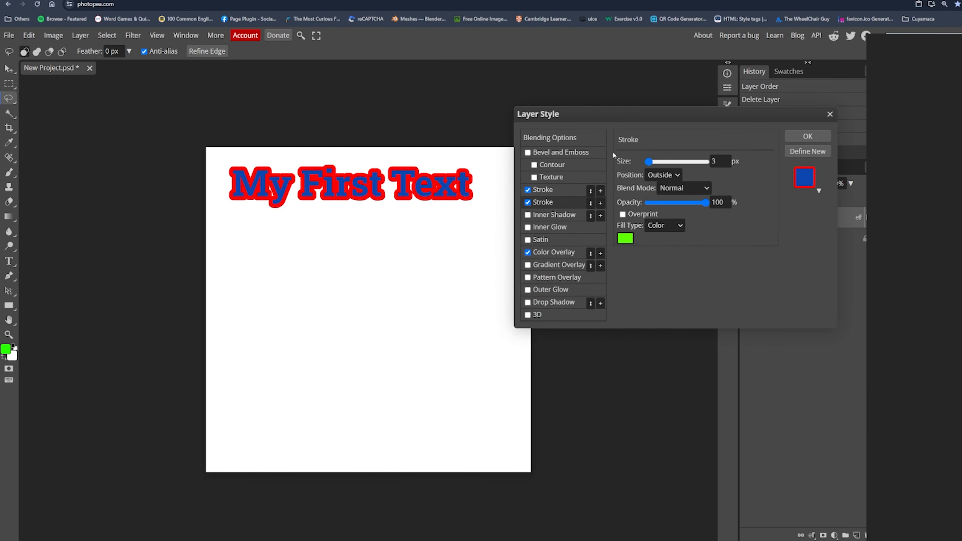
Try sizes of 20 px and 15 px for the green Stroke so it extends around the red one.
drag(620, 119, 435, 179)
mouse_move(463, 223)
mouse_down()
mouse_move(478, 224)
mouse_move(470, 223)
mouse_up()
drag(481, 175, 669, 146)
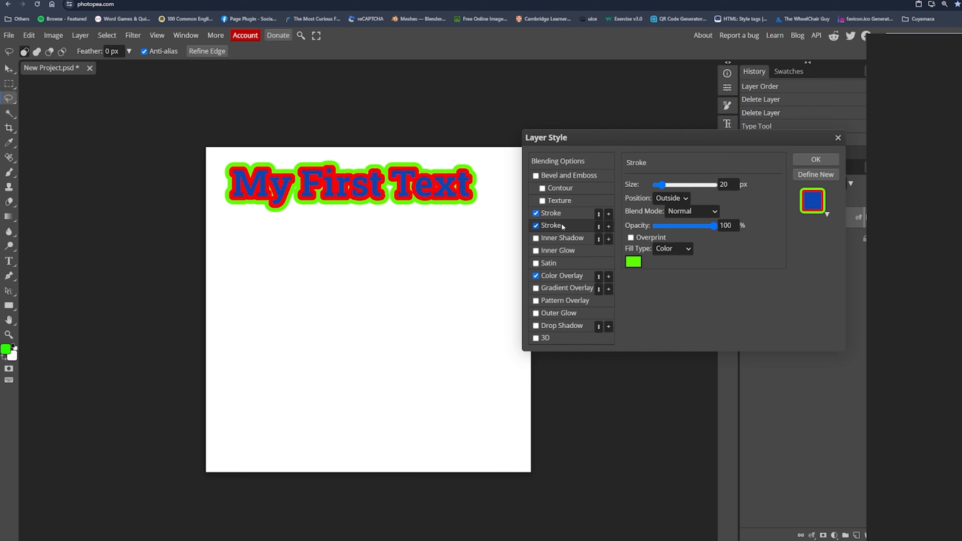
drag(661, 191, 662, 189)
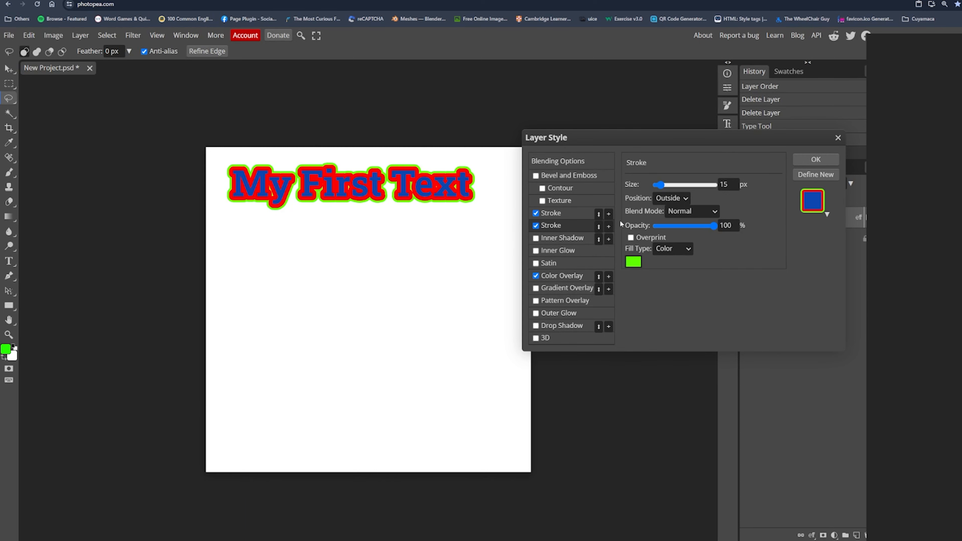
Turn off the green Stroke, toggle the red Stroke to compare, and leave both Stroke effects off.
click(536, 226)
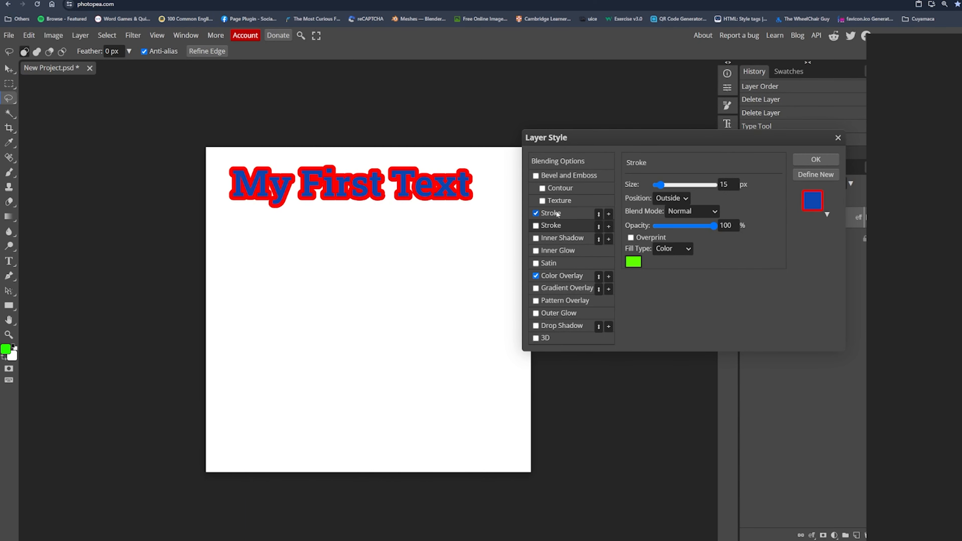
click(536, 213)
click(536, 213)
click(536, 213)
click(536, 213)
click(536, 213)
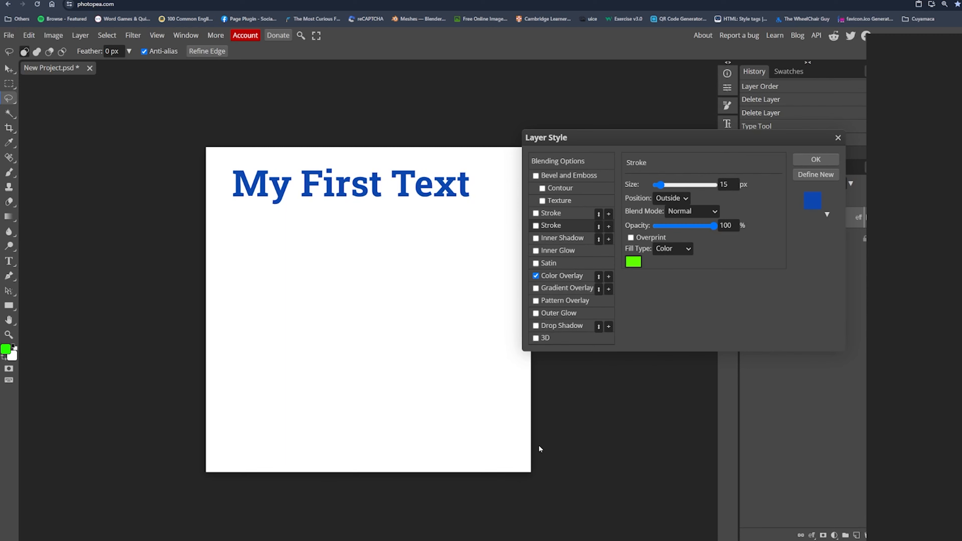
Try a Gradient Overlay together with the Color Overlay, look at its gradient editor, and discard all the layer style changes.
click(536, 289)
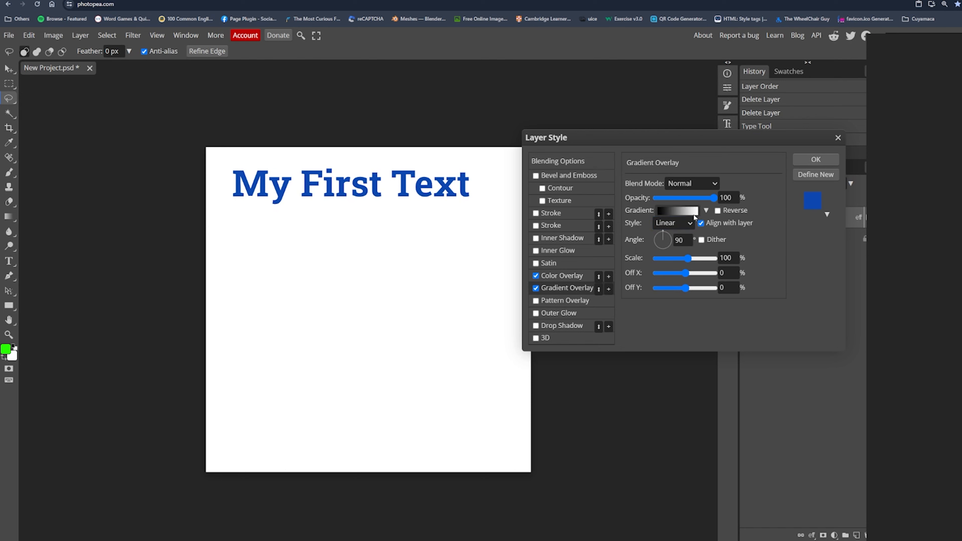
click(685, 213)
drag(275, 191, 464, 193)
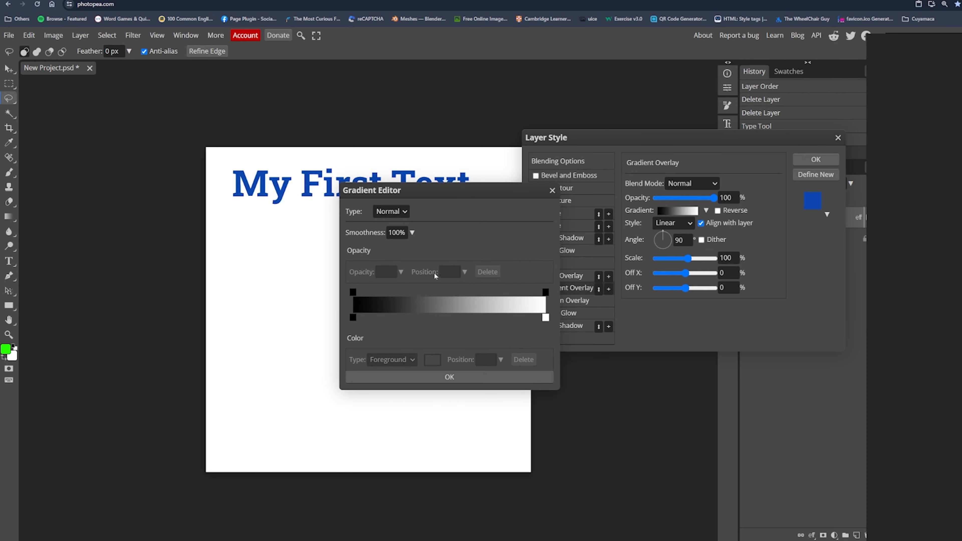
click(552, 190)
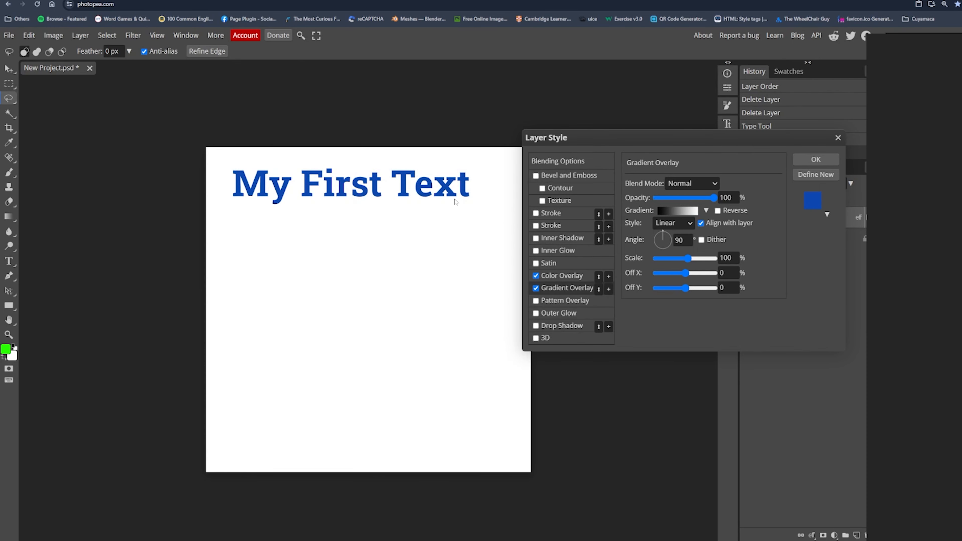
click(837, 138)
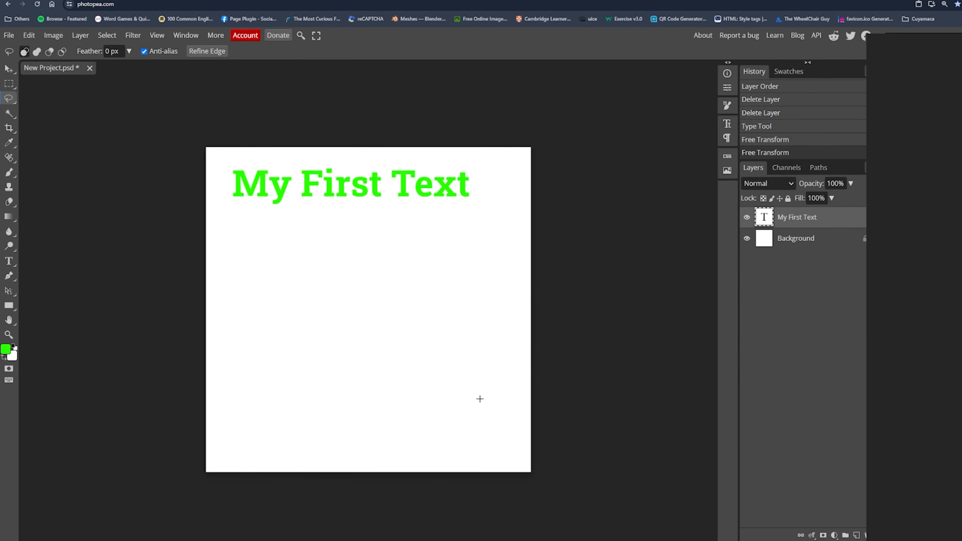
key(t)
click(369, 185)
drag(434, 187, 236, 190)
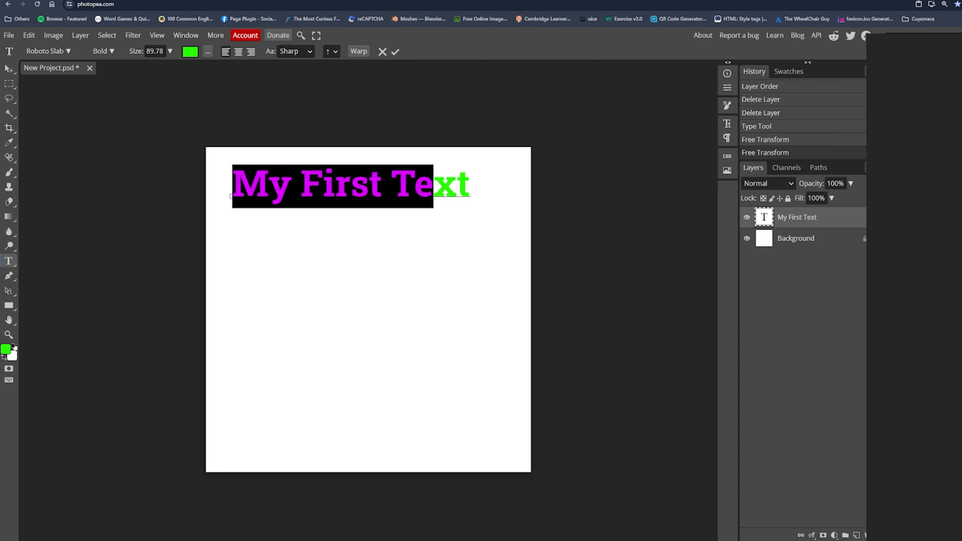
click(353, 209)
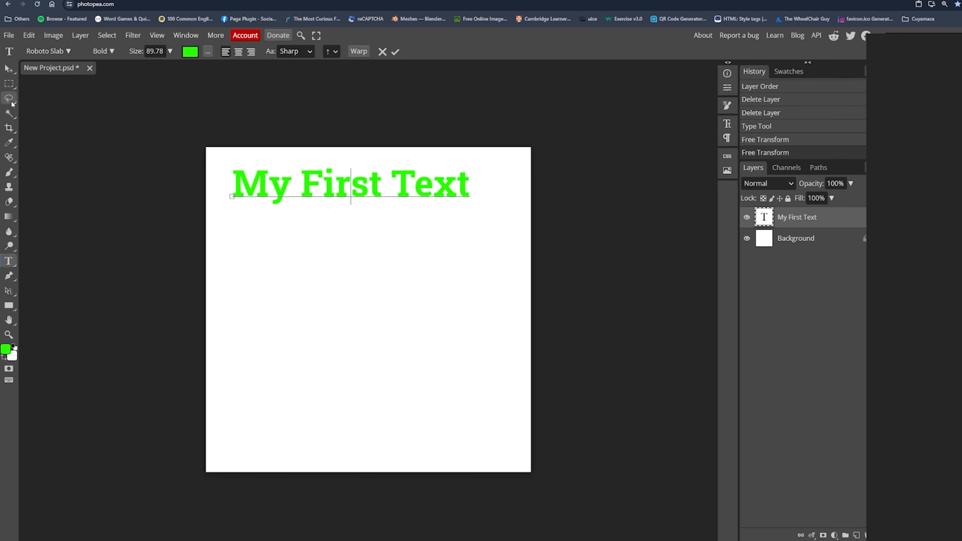
click(395, 52)
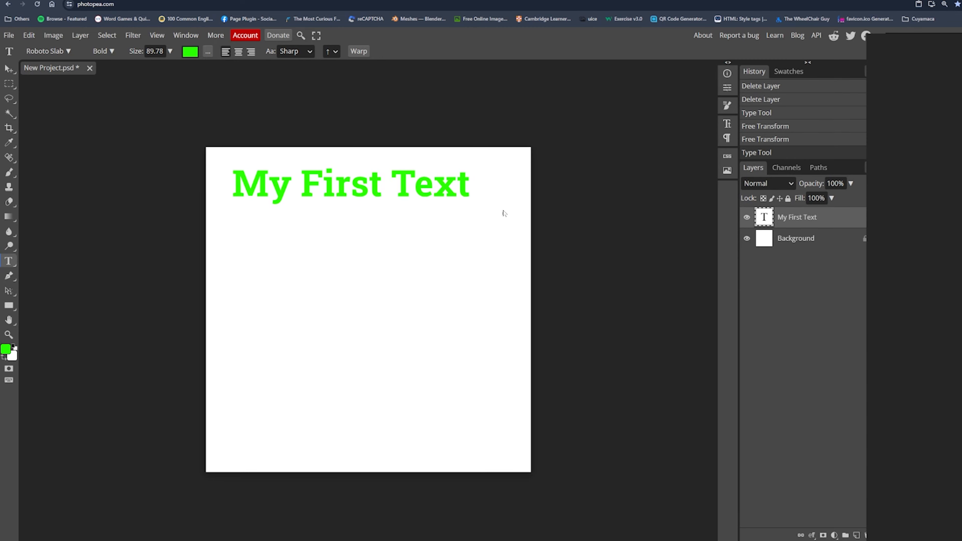
right_click(786, 221)
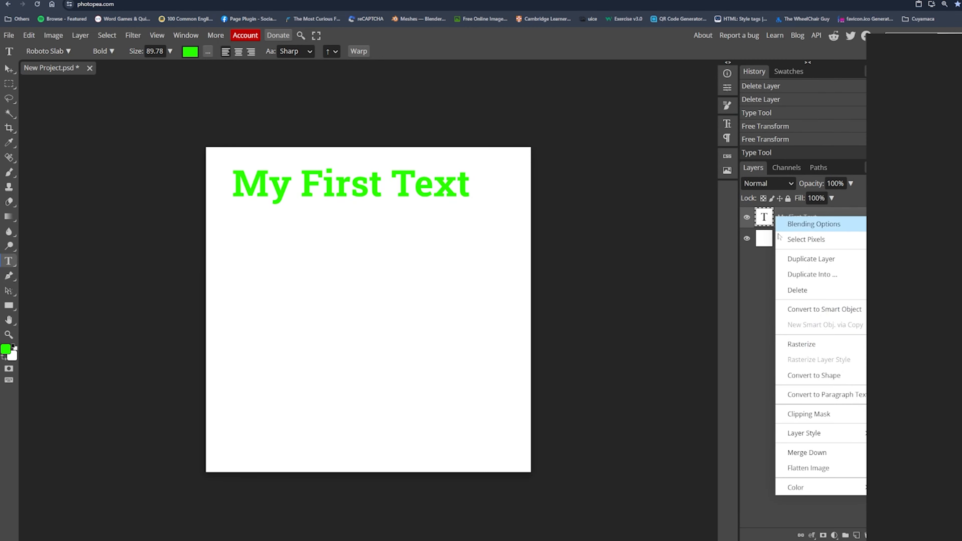
click(814, 225)
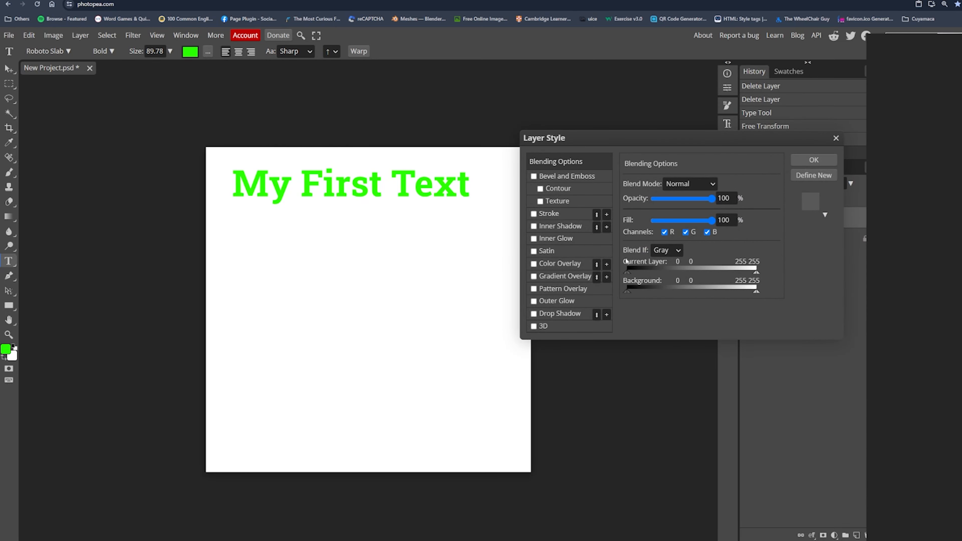
drag(785, 140, 558, 179)
click(617, 180)
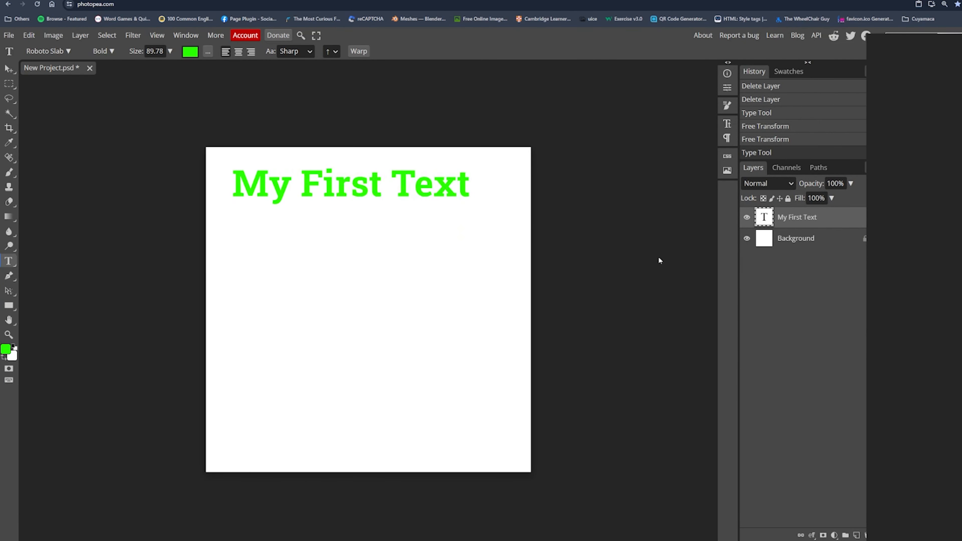
Enable a Gradient Overlay in the My First Text layer's blending options and set its angle to 84°.
right_click(785, 221)
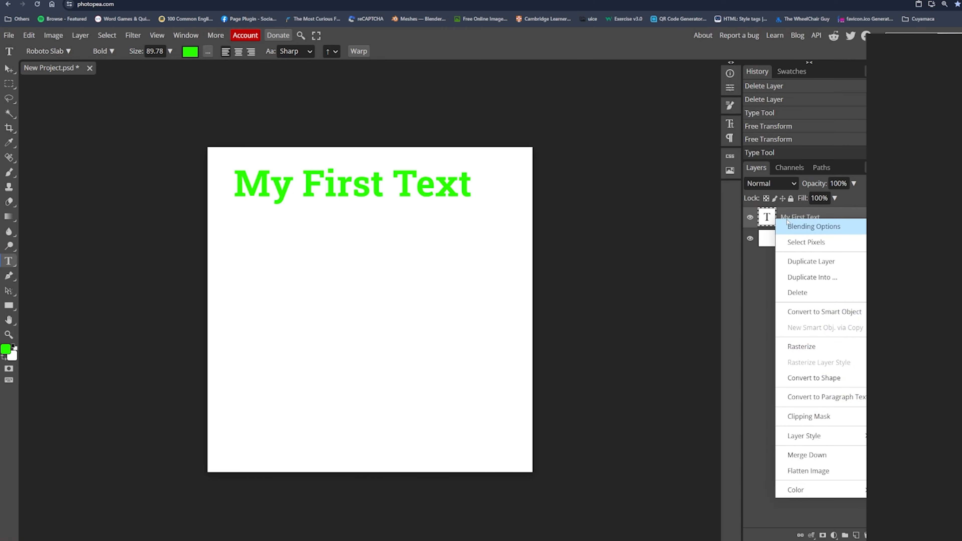
click(807, 227)
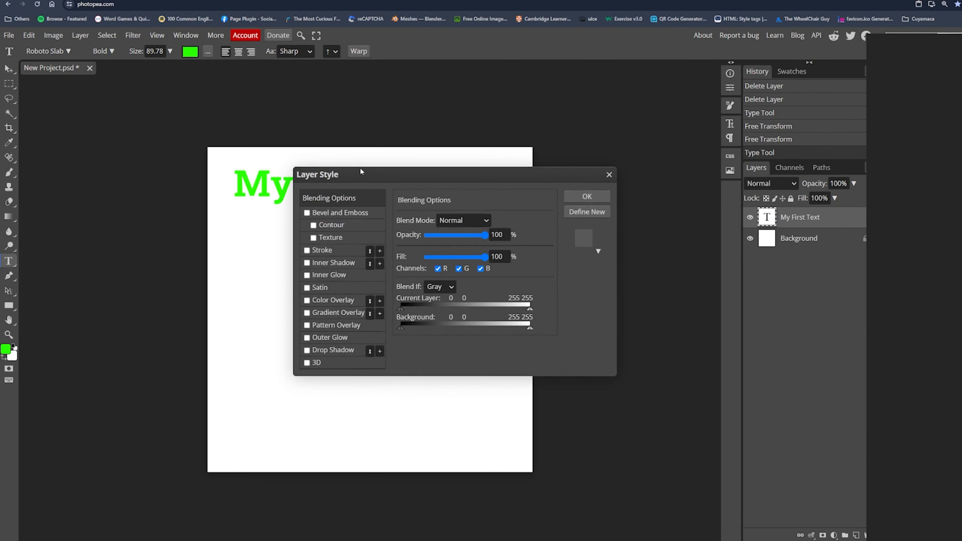
drag(360, 175, 520, 77)
click(468, 217)
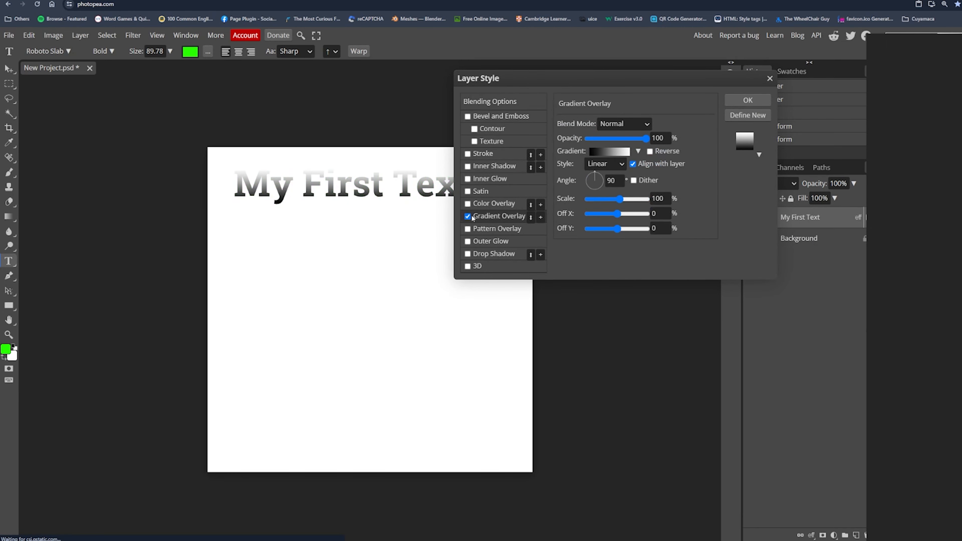
drag(530, 79, 498, 227)
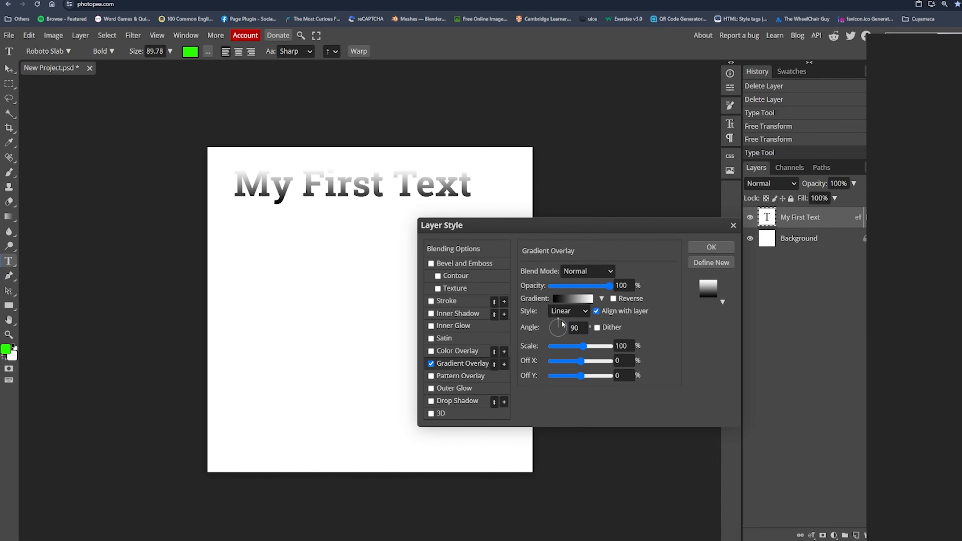
mouse_move(564, 325)
mouse_down()
mouse_move(550, 329)
mouse_move(560, 323)
mouse_up()
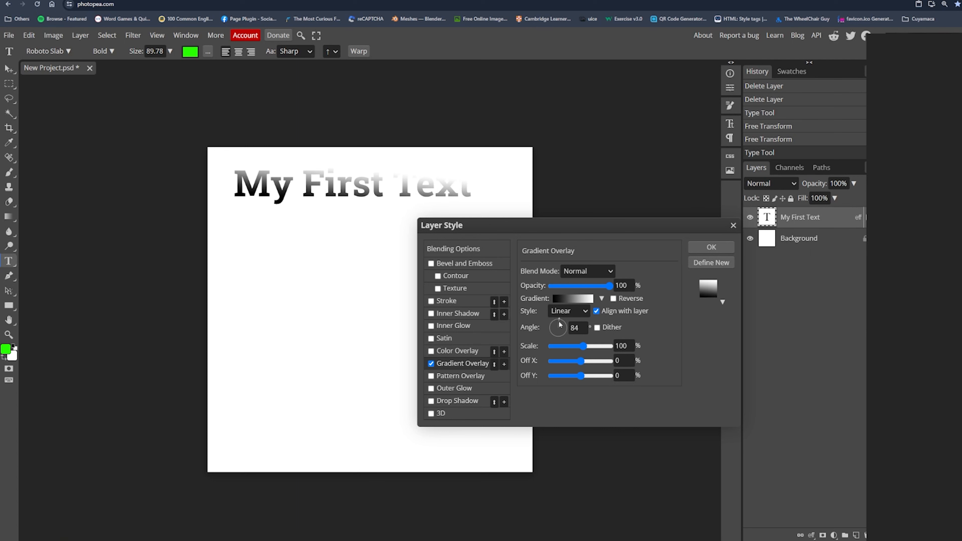
Try the Radial and Reflected gradient styles on the text, and return the style to Linear.
click(581, 315)
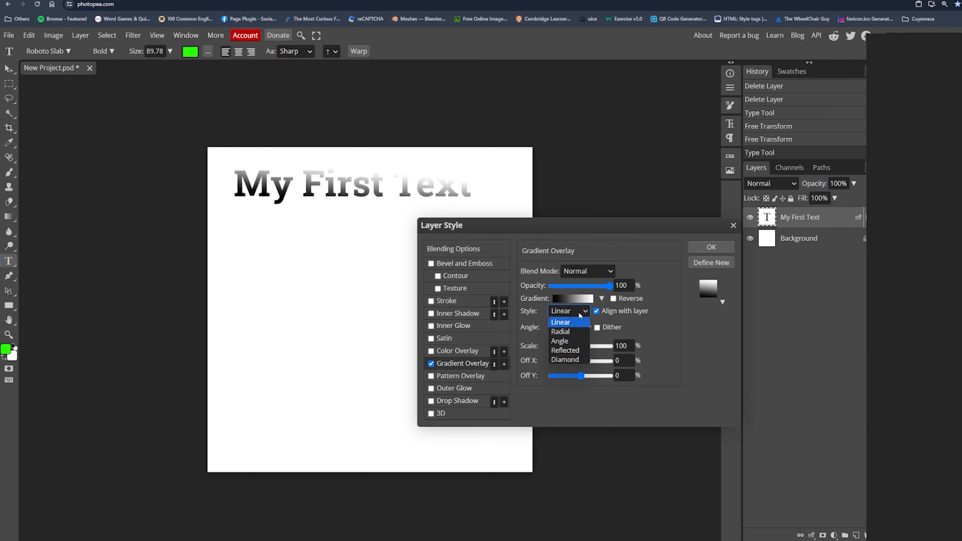
click(570, 335)
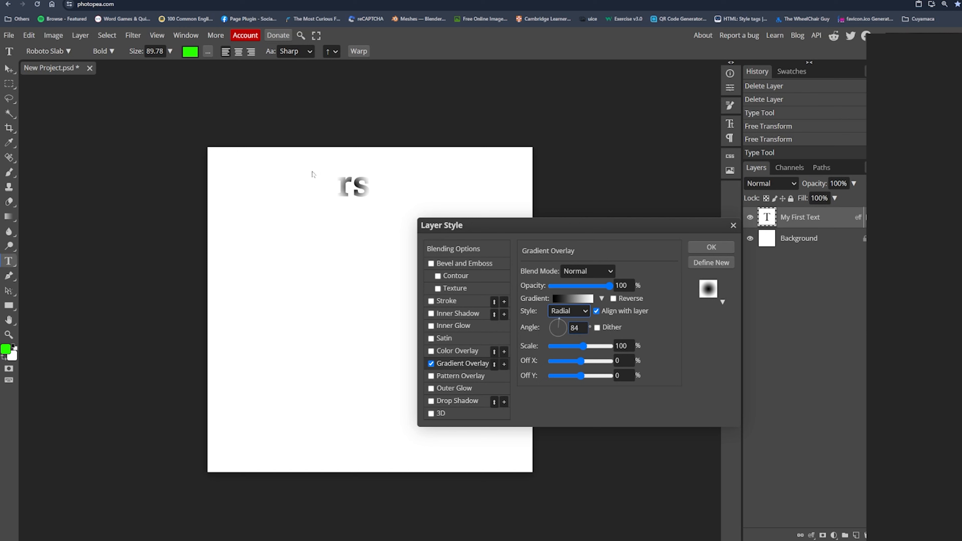
click(577, 312)
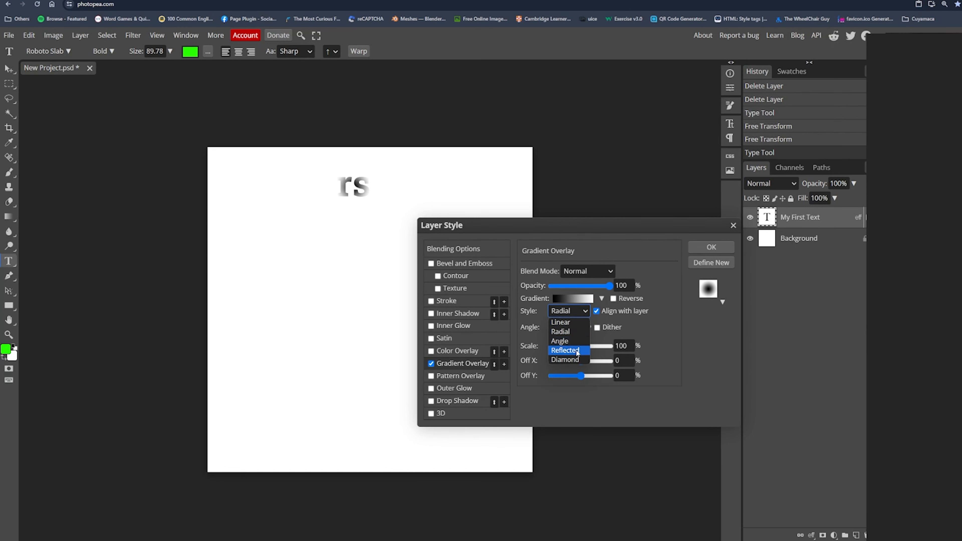
click(578, 351)
click(566, 312)
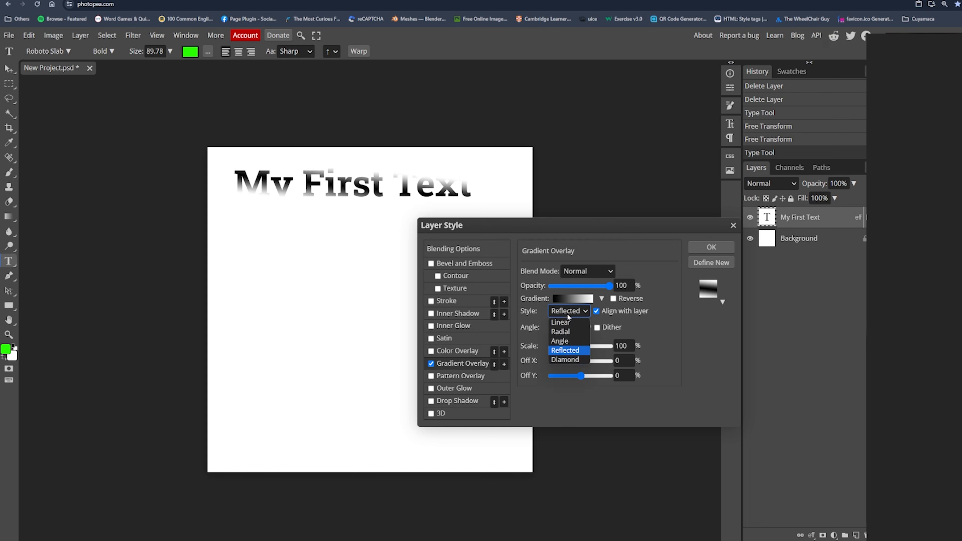
click(572, 323)
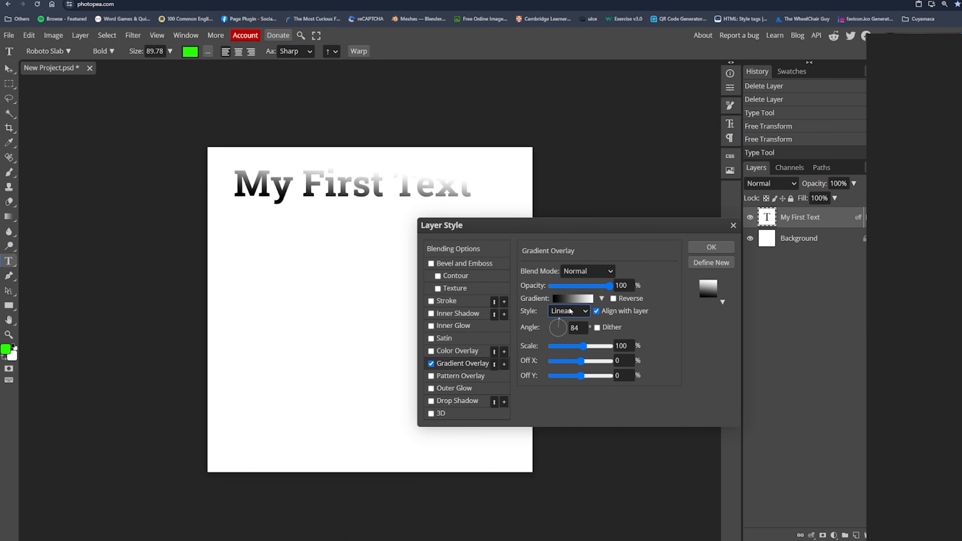
Set the color of the overlay gradient's black stop at 0% to red f90909, leaving that stop selected.
click(577, 302)
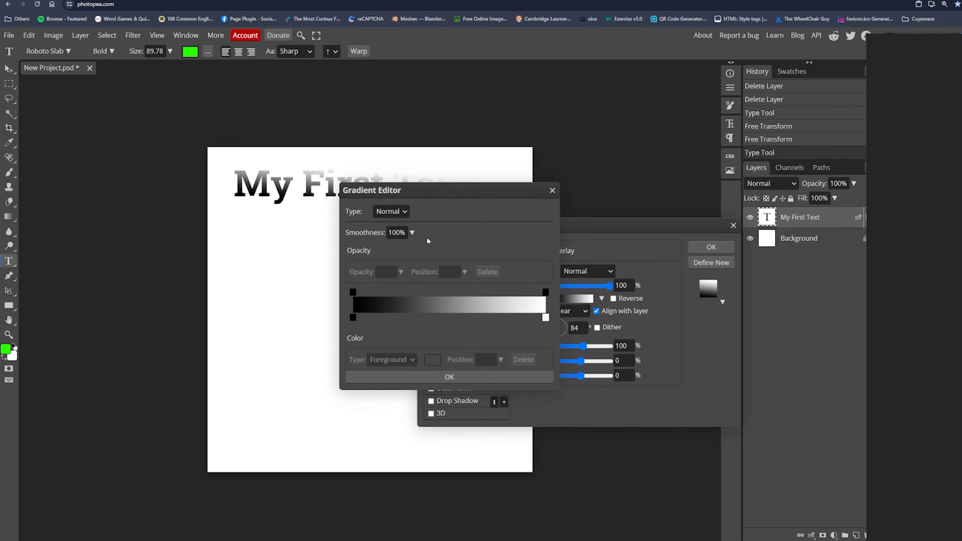
drag(444, 187, 636, 136)
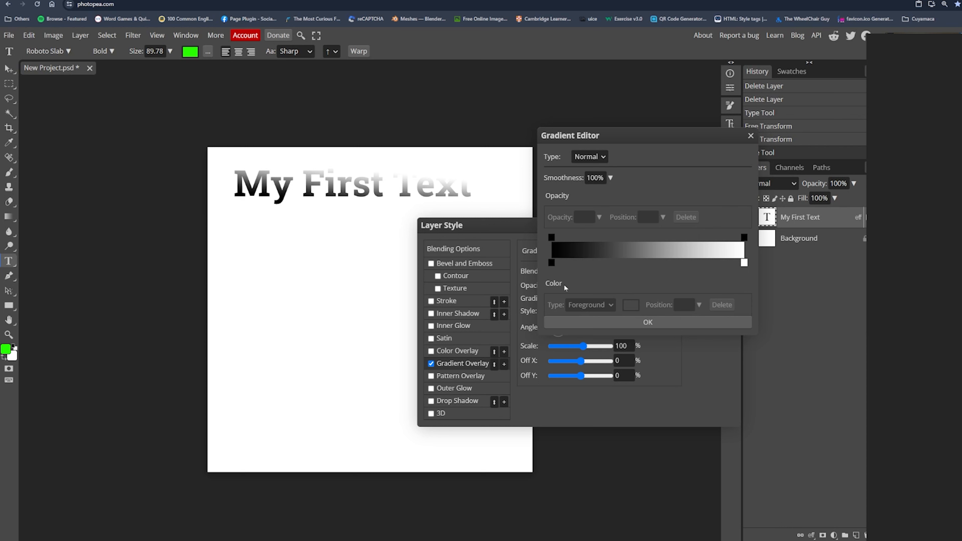
click(552, 262)
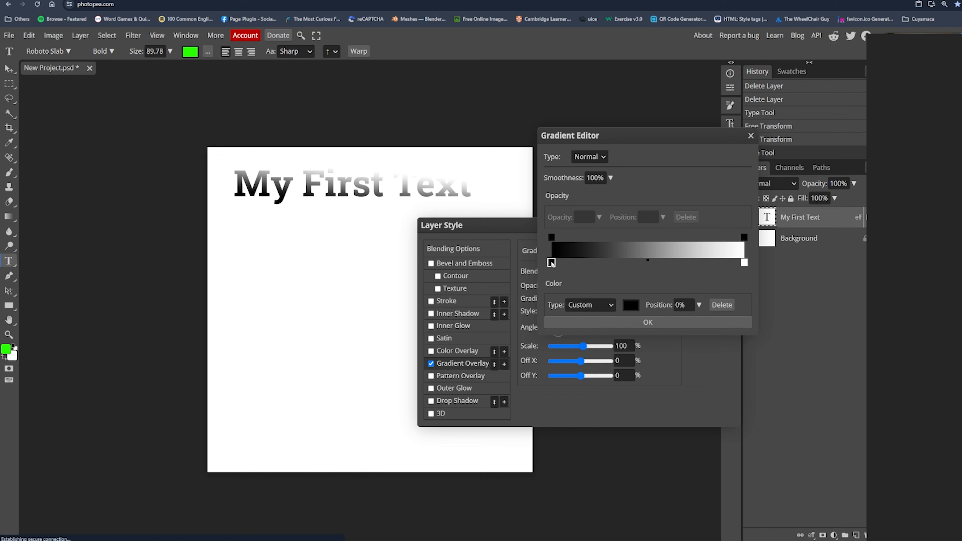
click(631, 305)
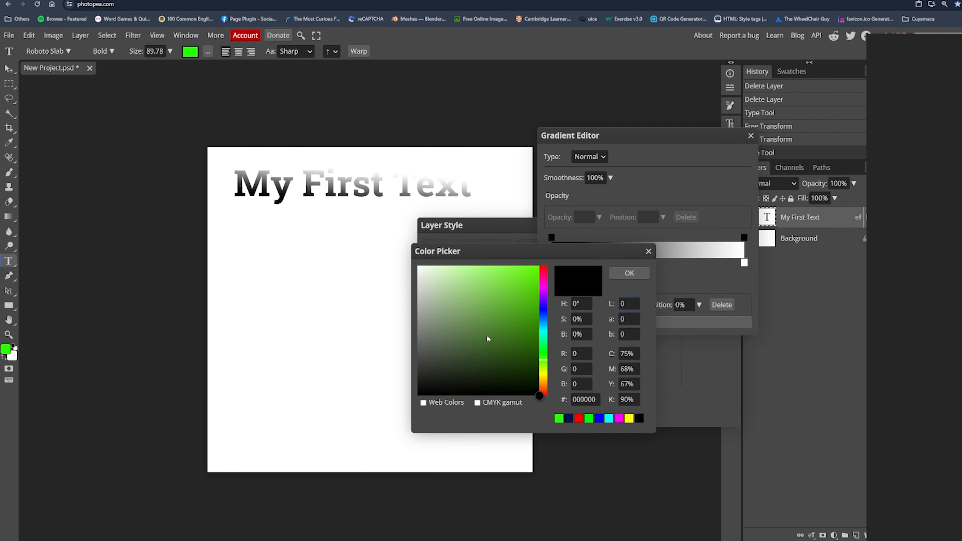
drag(545, 280, 545, 250)
click(535, 270)
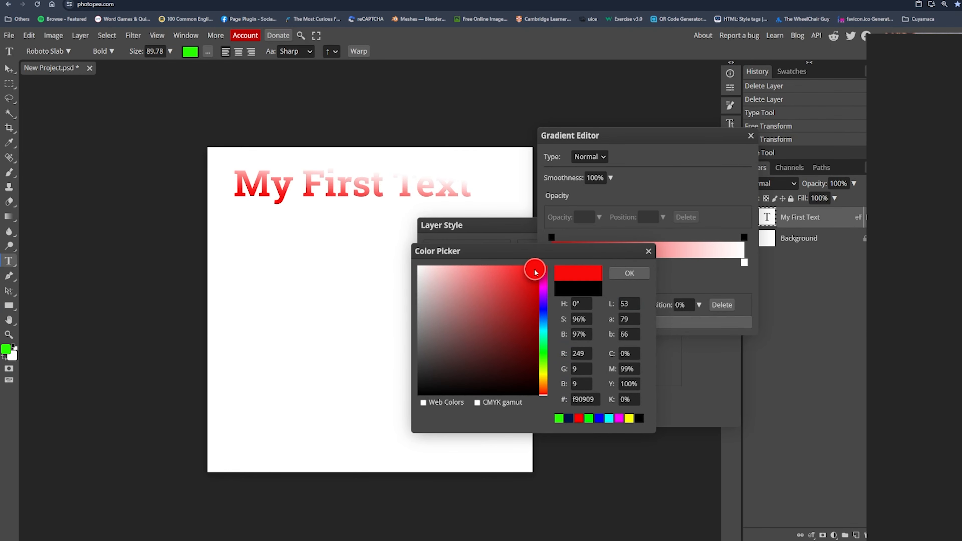
click(636, 278)
click(744, 263)
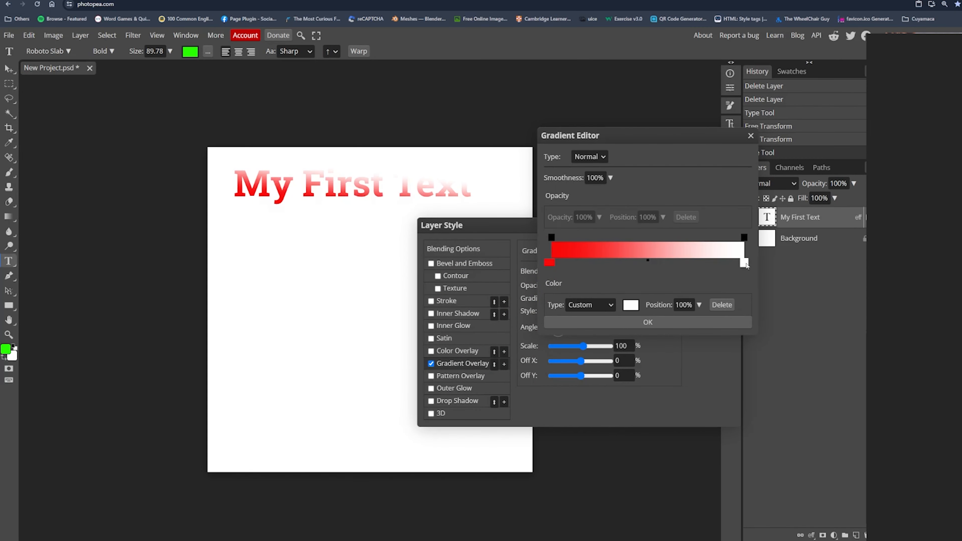
click(550, 262)
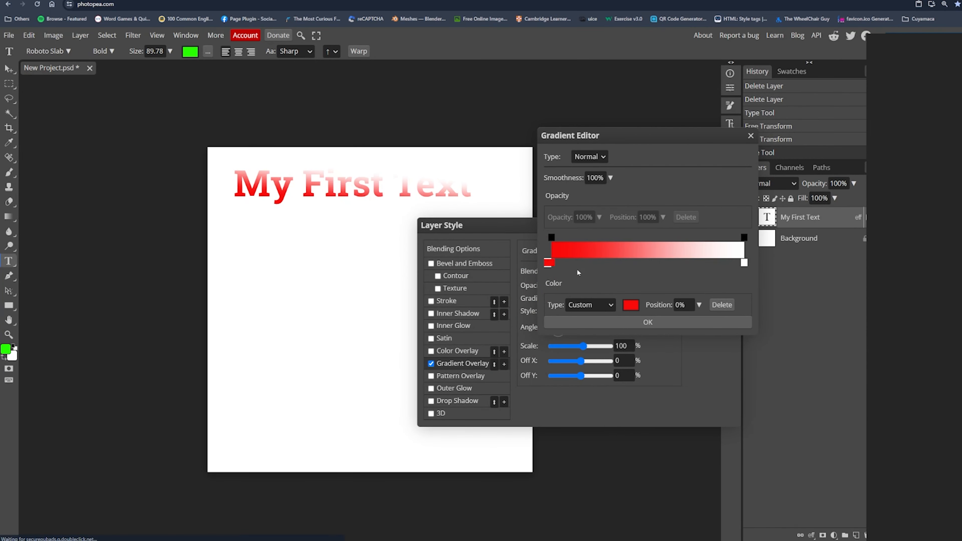
Set the color of the overlay gradient's white stop at 100% to blue and accept the gradient.
click(745, 263)
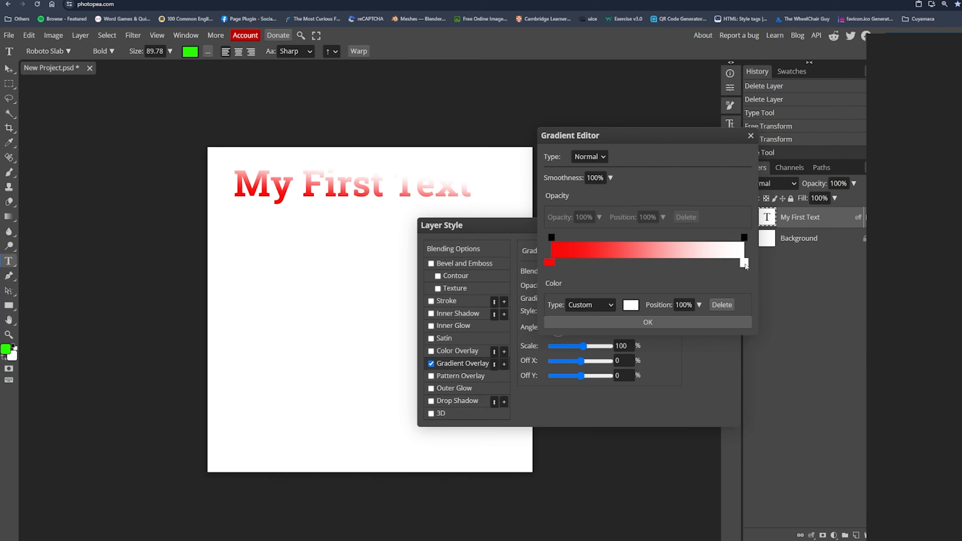
click(631, 305)
mouse_move(542, 325)
mouse_down()
mouse_move(533, 275)
mouse_move(520, 270)
mouse_up()
click(630, 273)
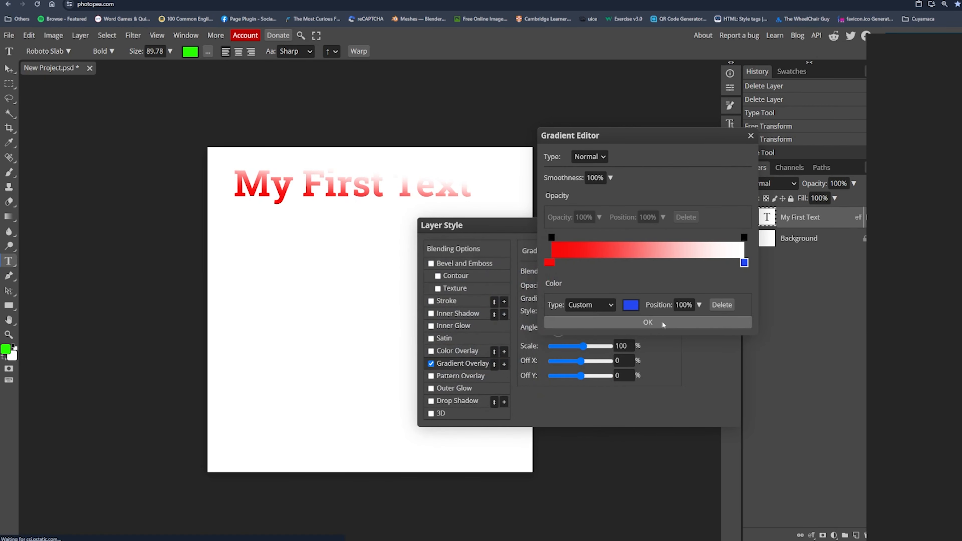
click(648, 322)
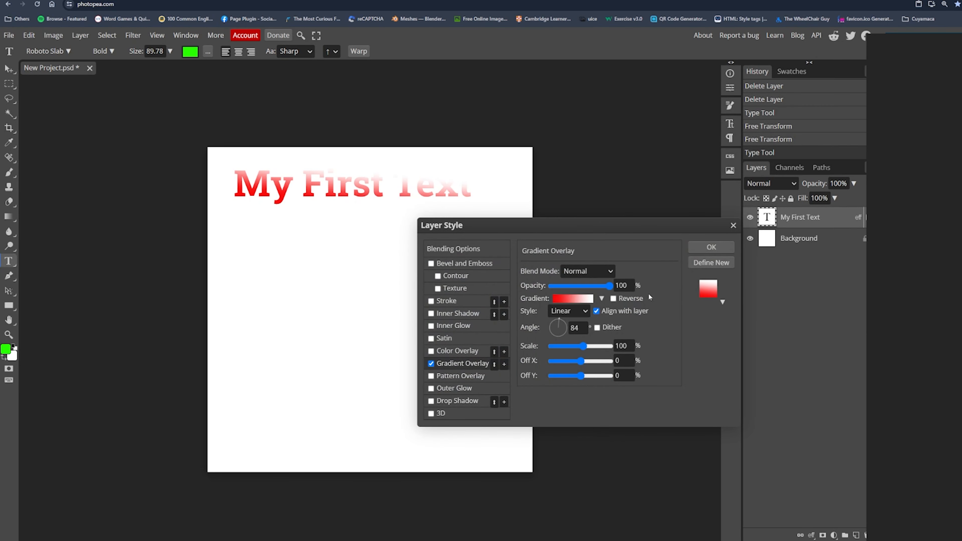
Reopen the overlay gradient for editing, move the blue stop inward, and delete the white stop at the 100% end.
click(564, 301)
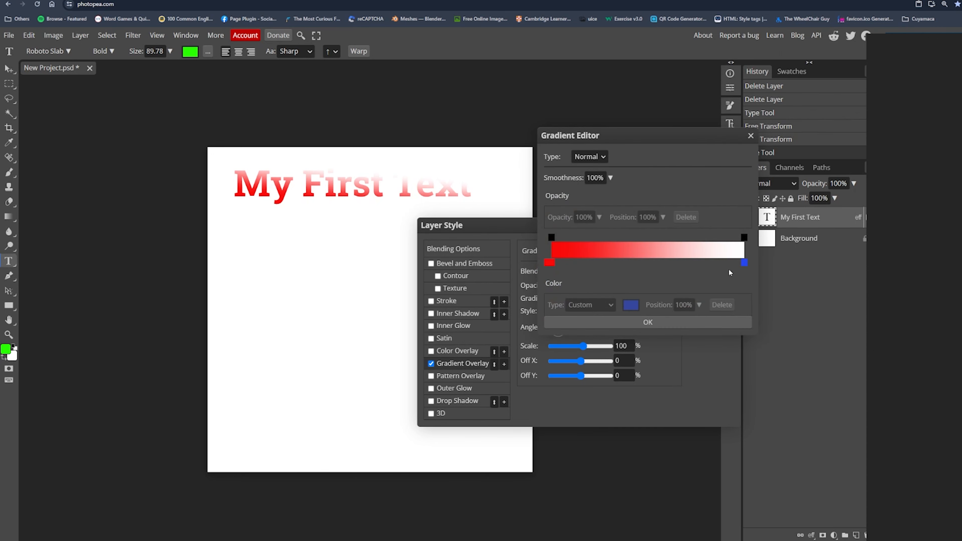
click(745, 238)
mouse_move(745, 263)
mouse_down()
mouse_move(687, 262)
mouse_move(730, 264)
mouse_up()
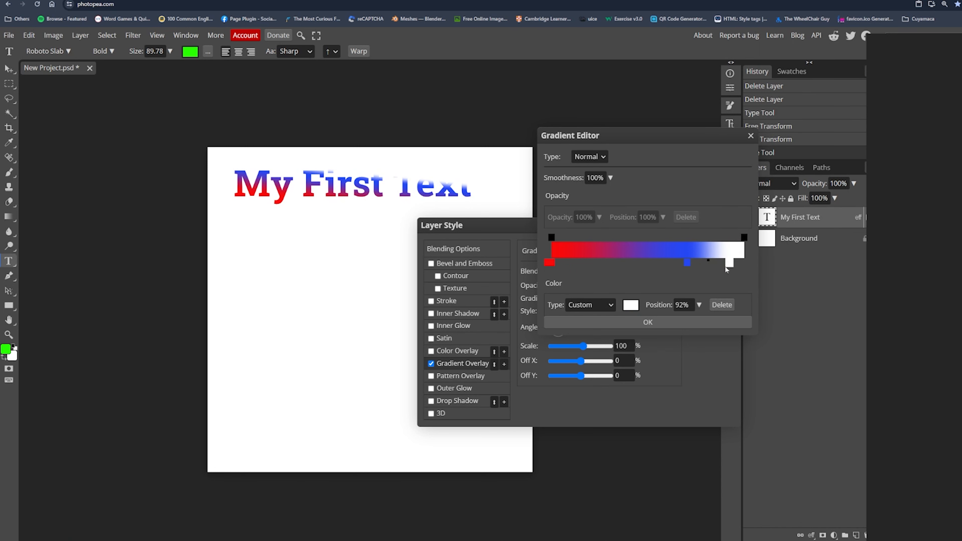
drag(726, 266, 739, 269)
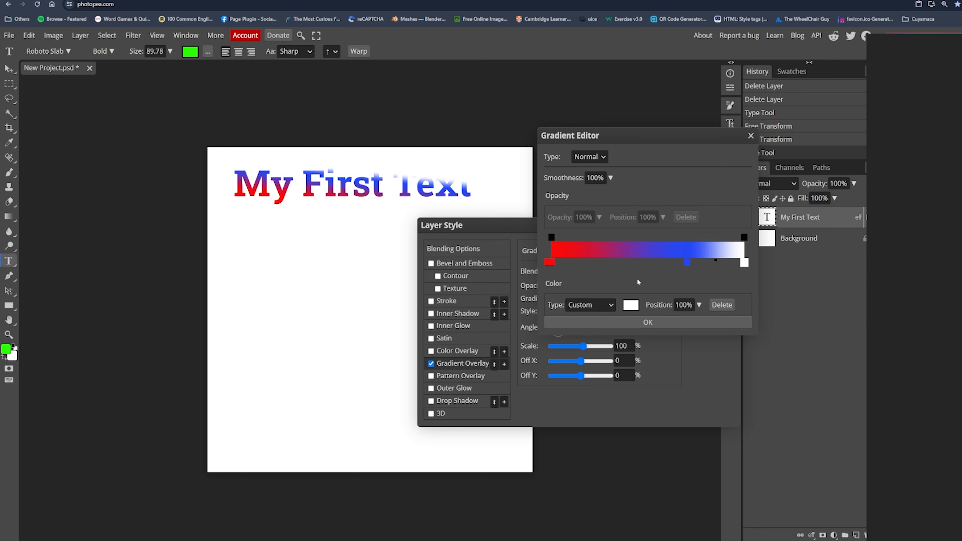
click(722, 305)
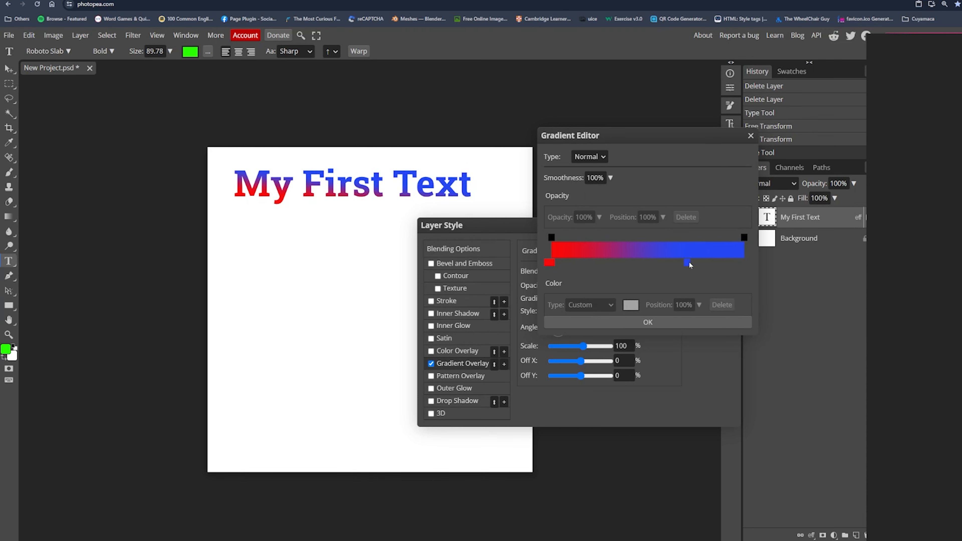
Shift the blue stop slightly toward the 100% end and add color stops at 50%, 19% and 67% along the gradient.
mouse_move(691, 265)
mouse_down()
mouse_move(626, 266)
mouse_move(707, 272)
mouse_up()
click(627, 263)
drag(629, 263, 649, 265)
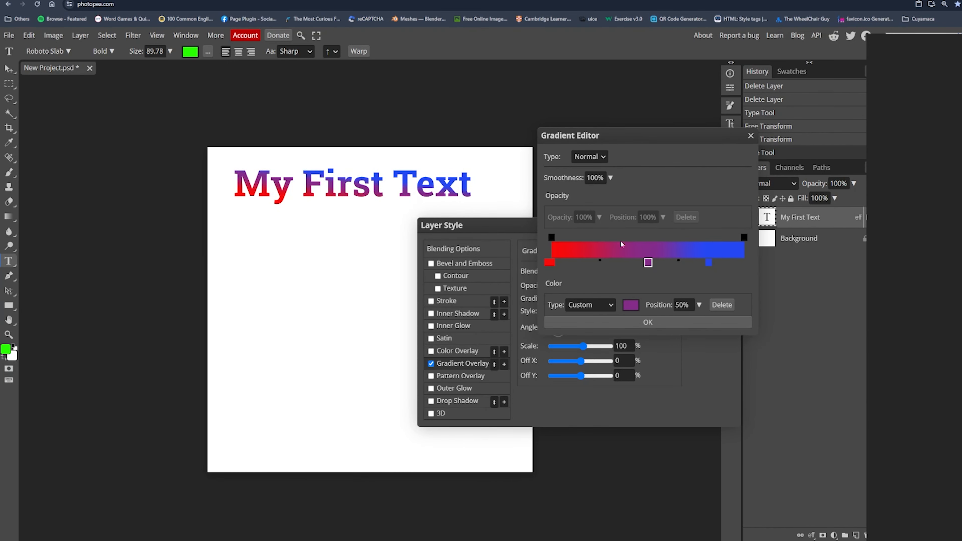
click(589, 263)
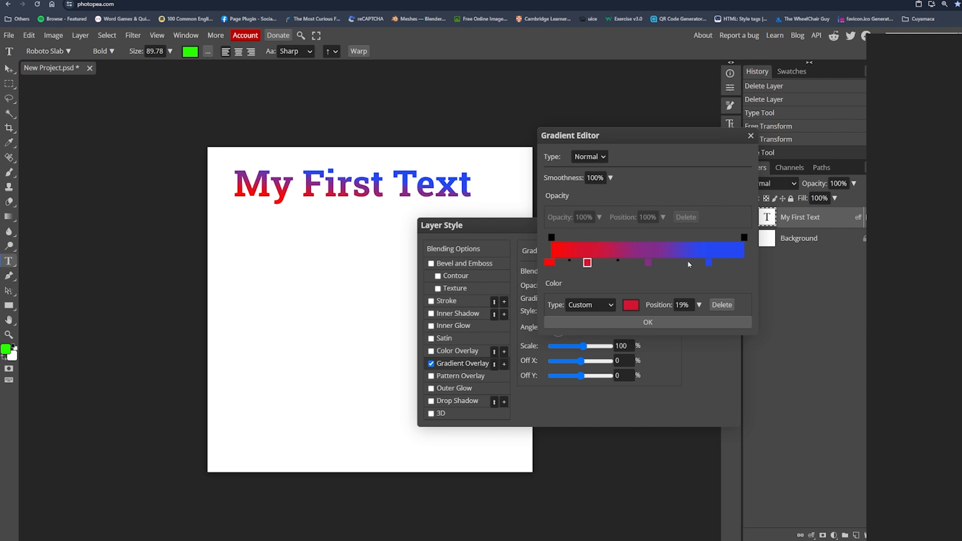
click(681, 263)
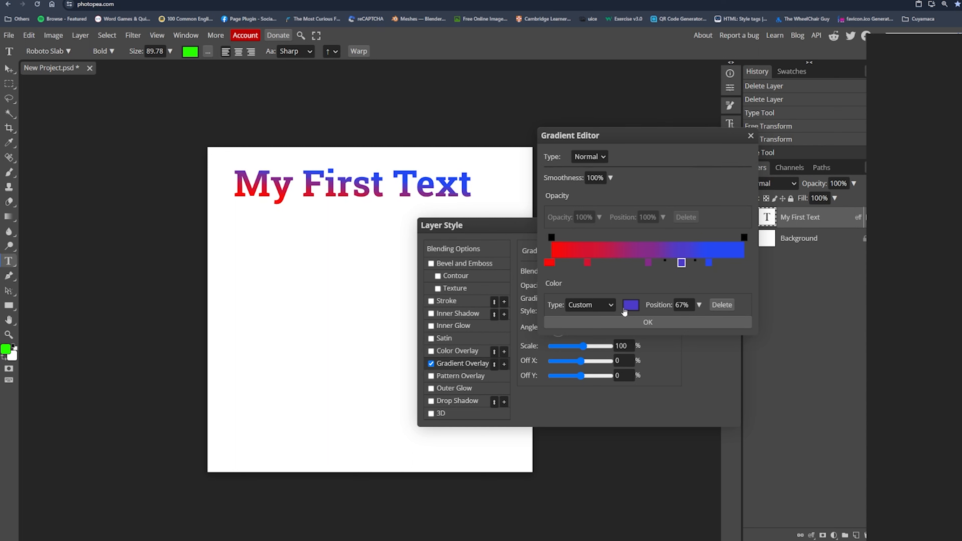
Recolor the gradient stop at 19% to light sky blue.
click(587, 263)
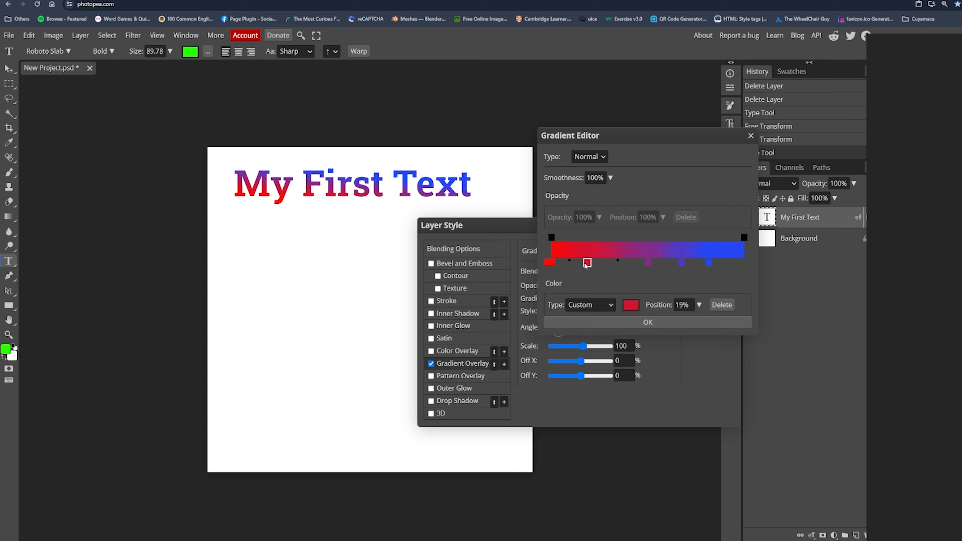
click(631, 305)
drag(543, 332, 543, 325)
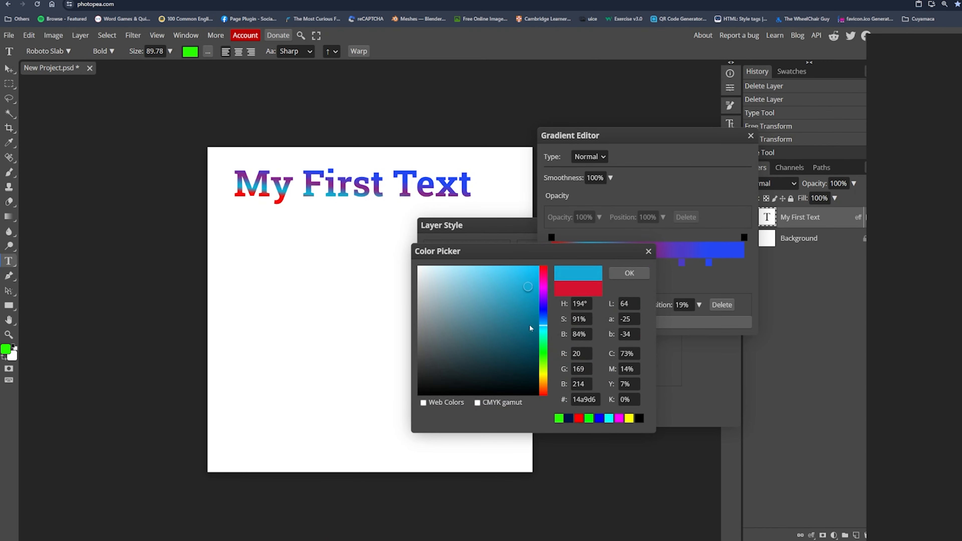
drag(481, 299, 486, 266)
click(640, 273)
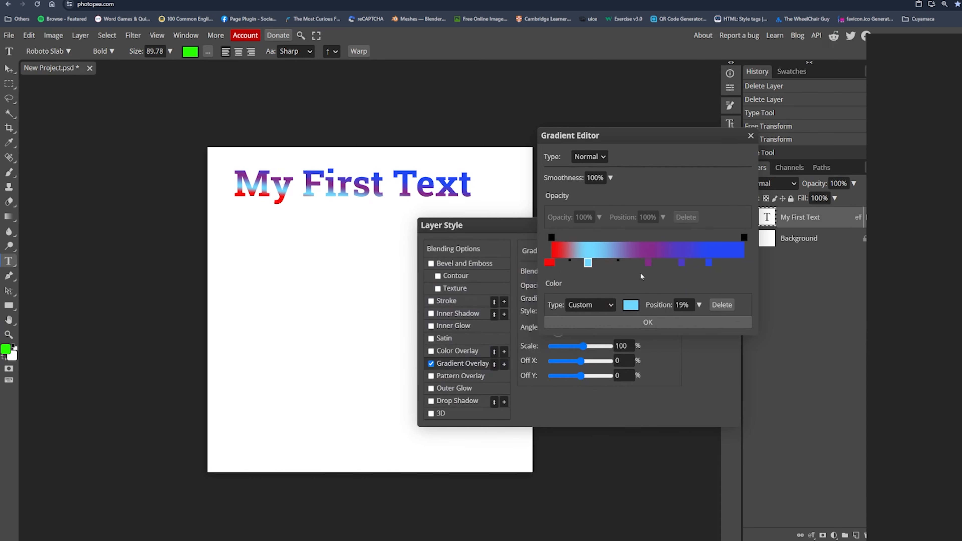
Recolor the gradient stop at 50% to bright magenta.
click(649, 262)
click(631, 304)
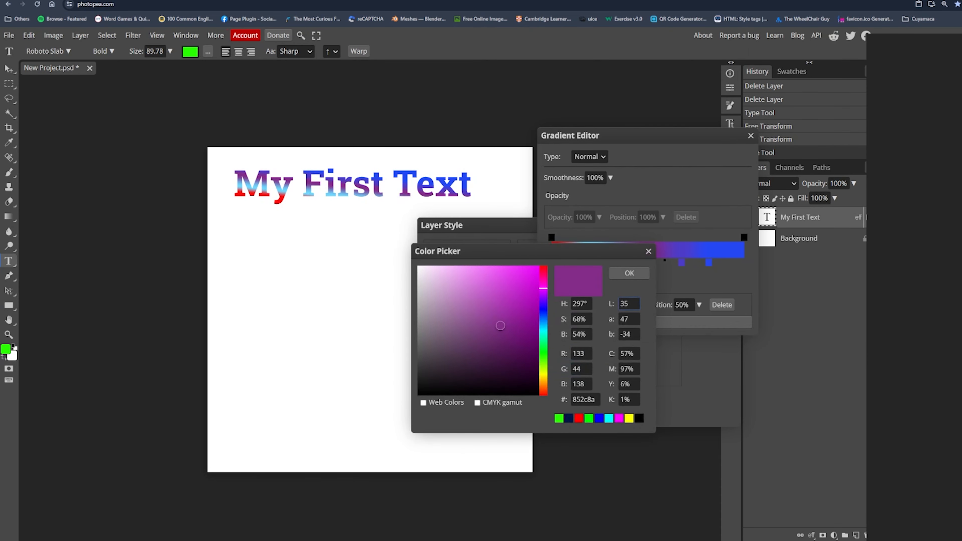
click(537, 268)
click(629, 273)
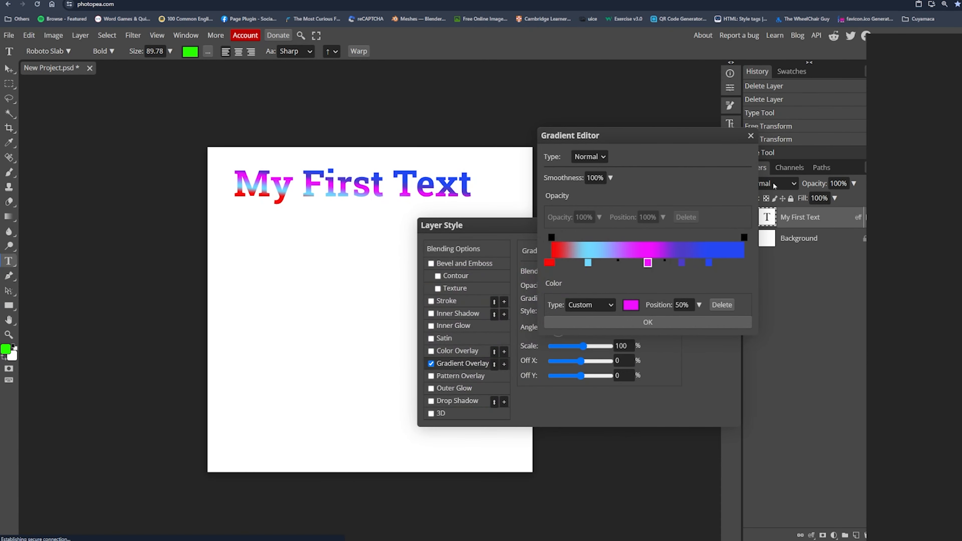
Recolor the gradient stop at 67% to dark navy, accept the gradient, and apply the layer style to the text.
click(683, 264)
click(631, 305)
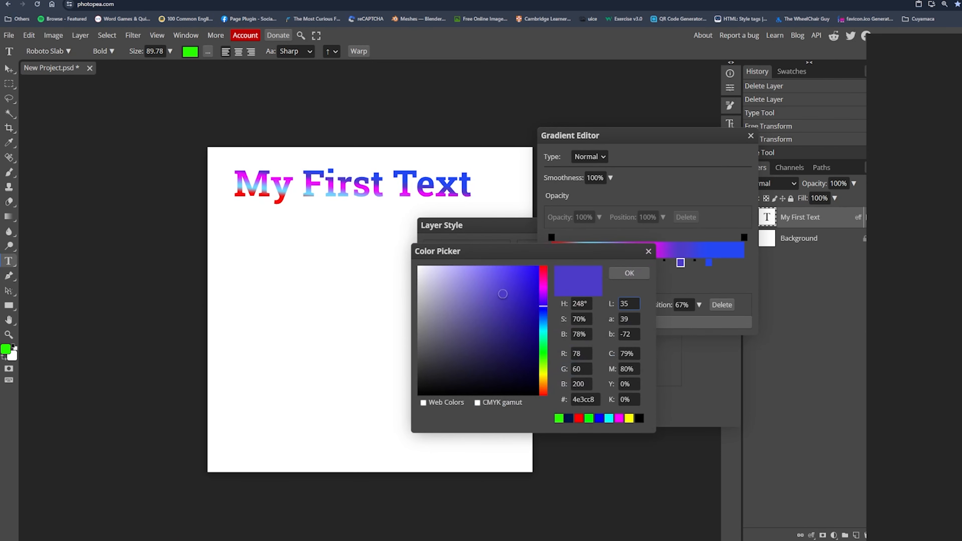
click(509, 358)
click(629, 274)
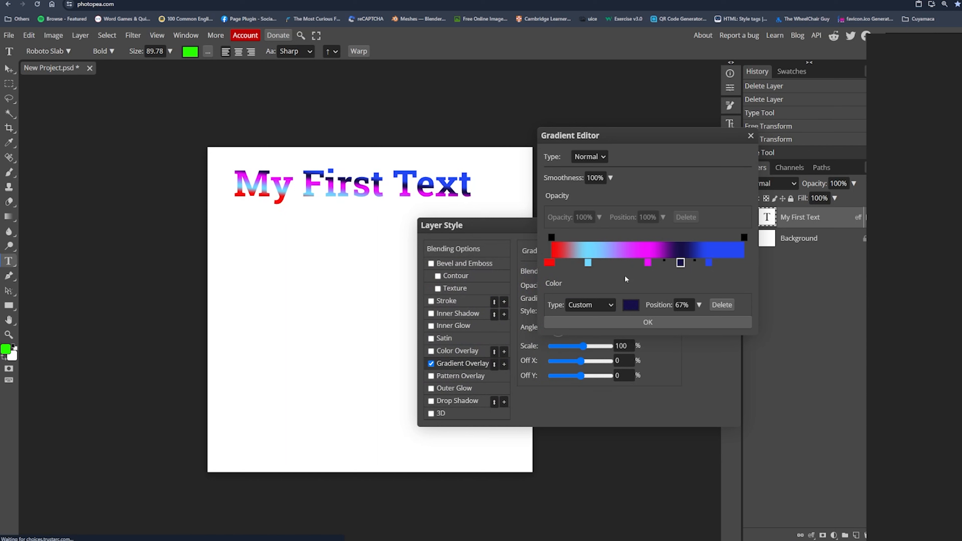
click(644, 323)
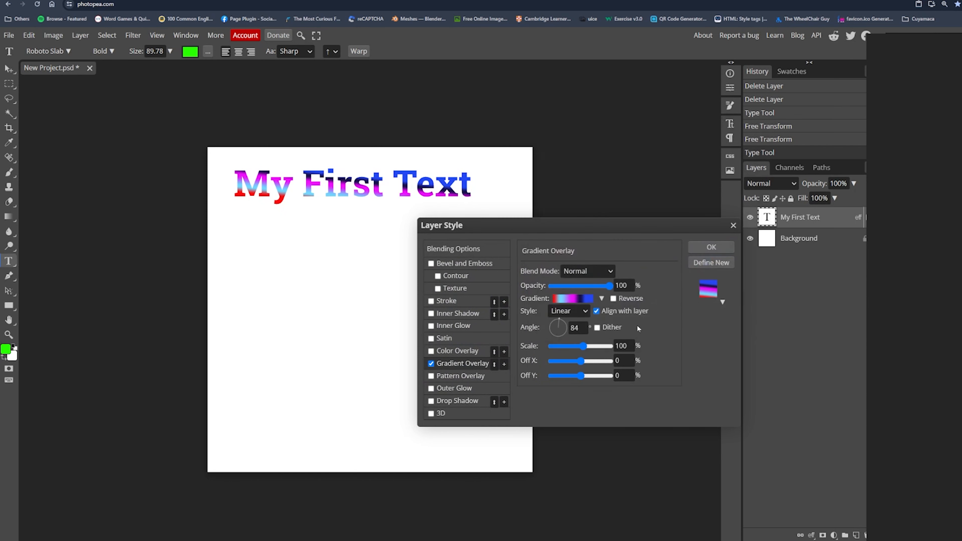
click(712, 248)
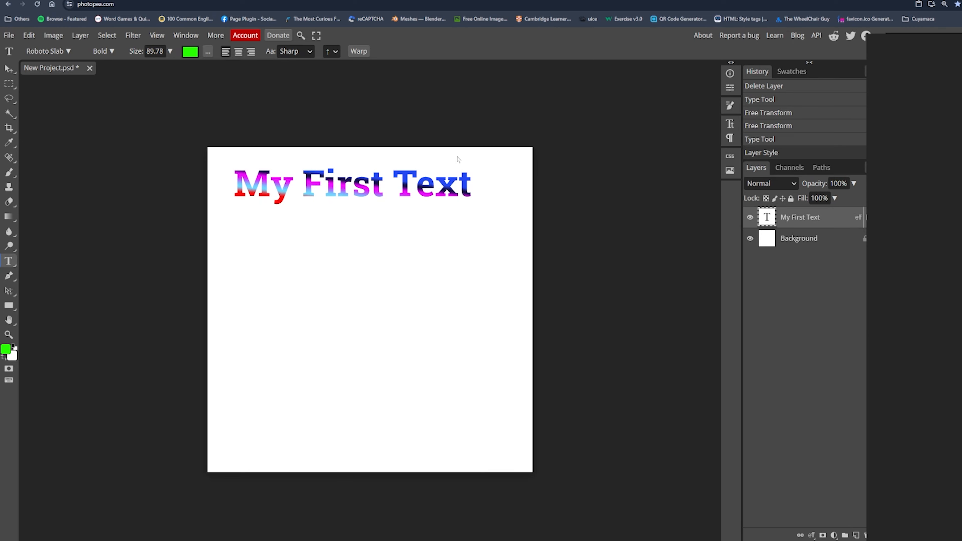
Select the whole My First Text line for editing, clear the selection, and commit the text.
drag(234, 182, 473, 183)
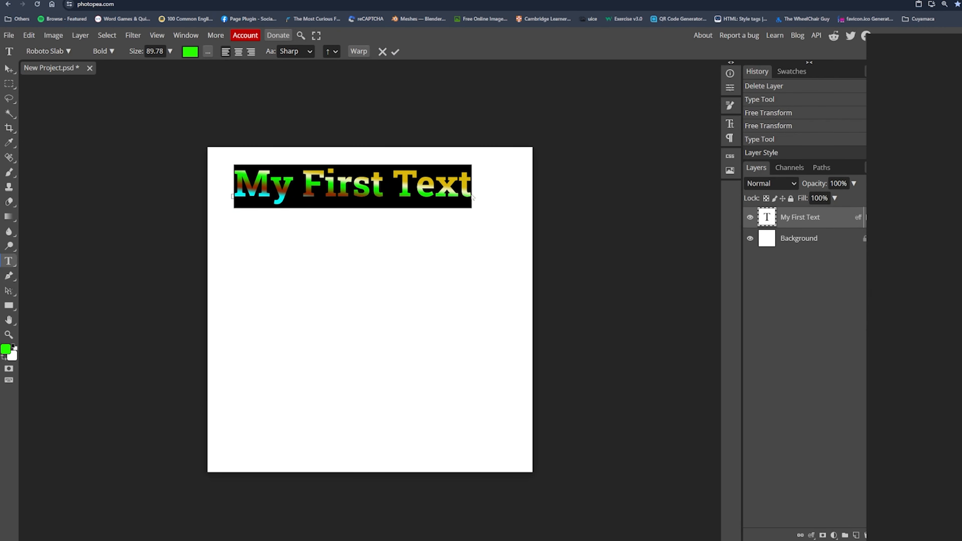
click(474, 216)
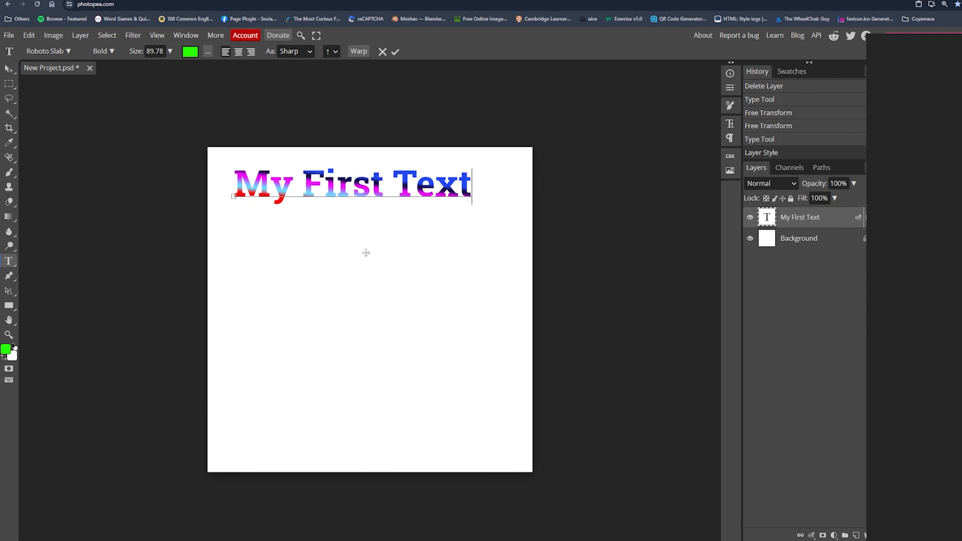
click(396, 53)
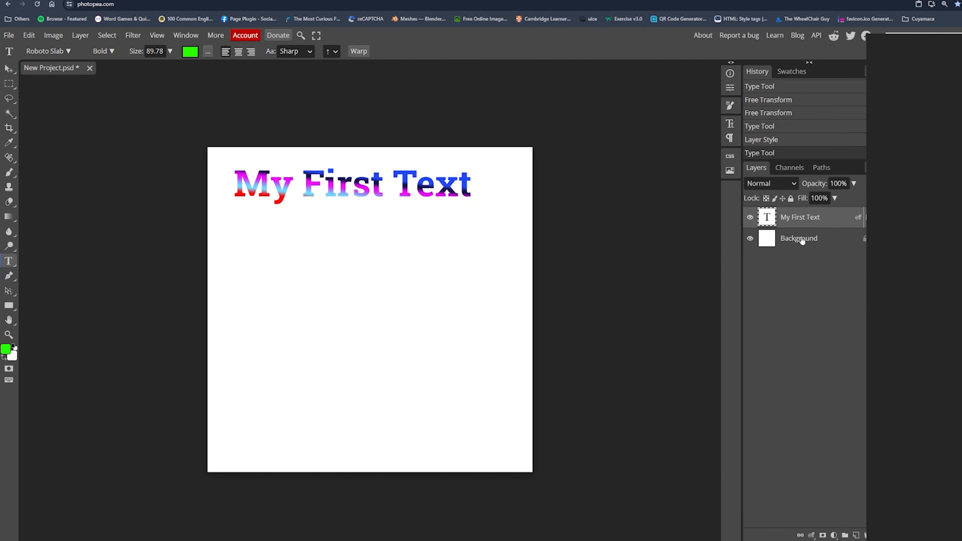
Toggle the visibility of the My First Text layer off and on to check its effect on the canvas.
click(750, 217)
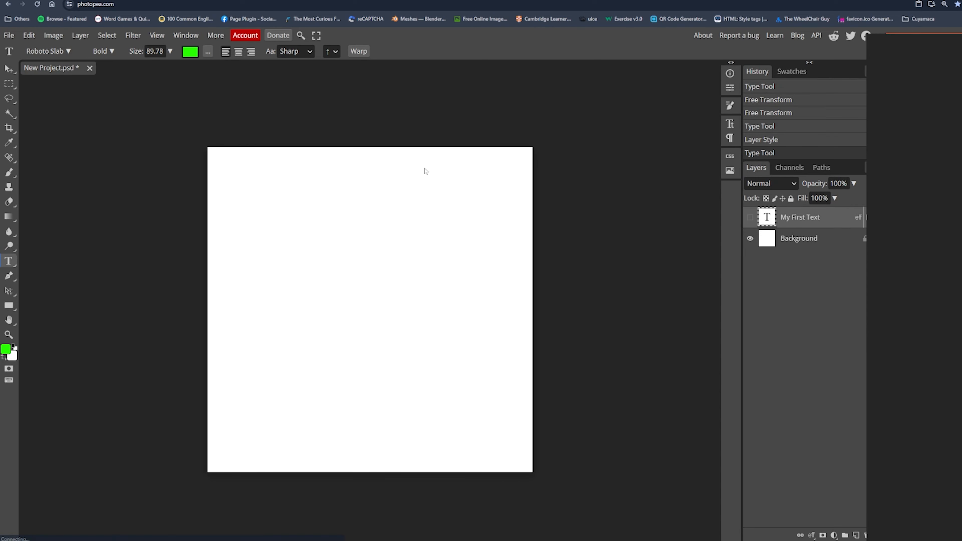
click(751, 217)
click(750, 217)
Open Google in a new browser tab and search for "free images to use".
key(ctrl+t)
text(goog)
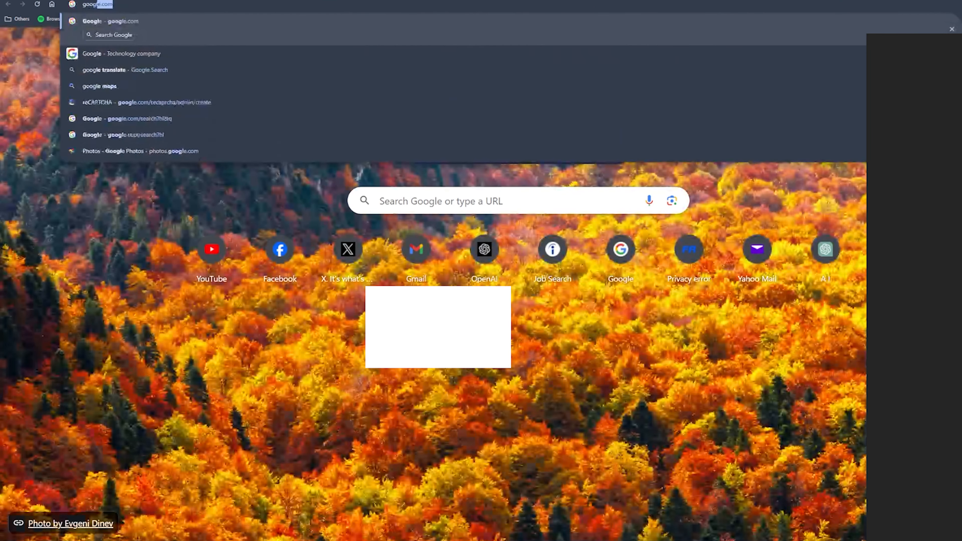
key(Return)
text(f)
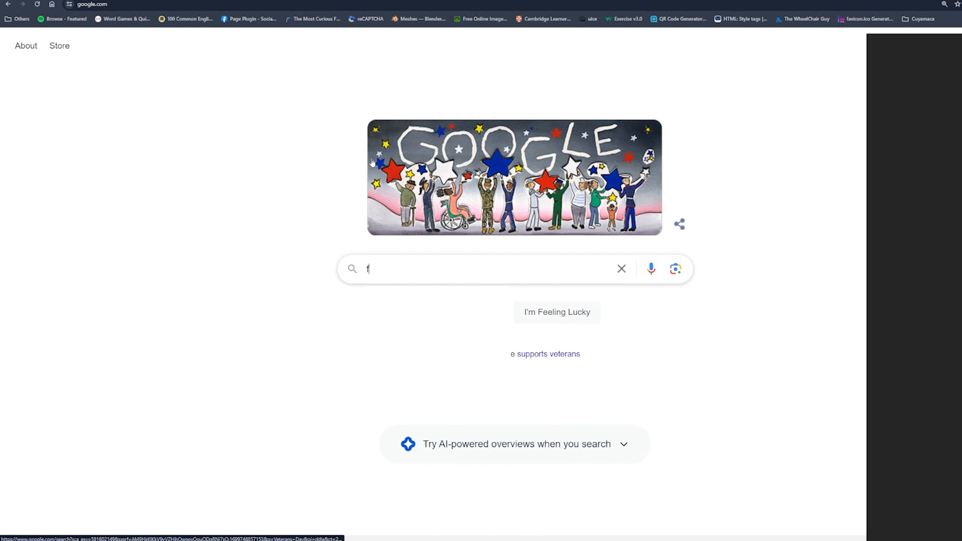
text(ree im)
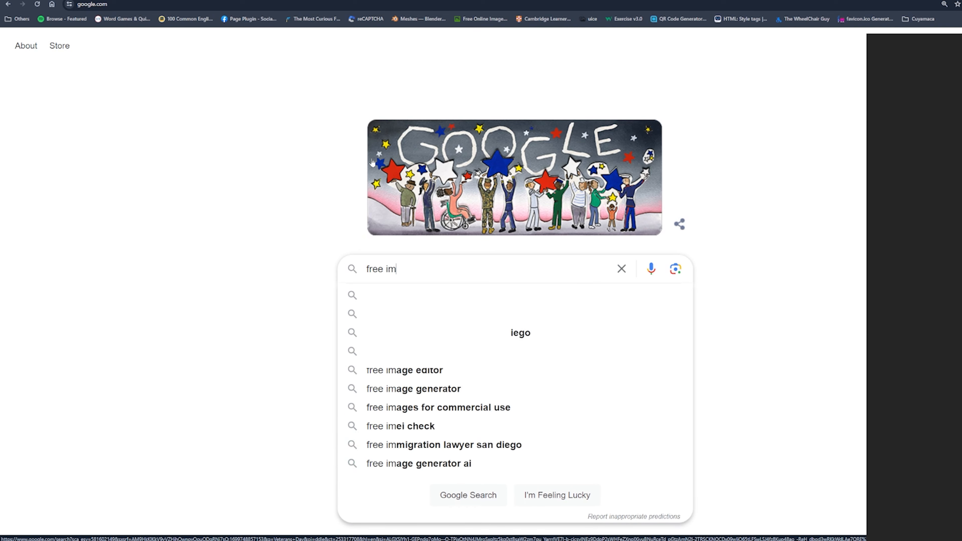
text(ages )
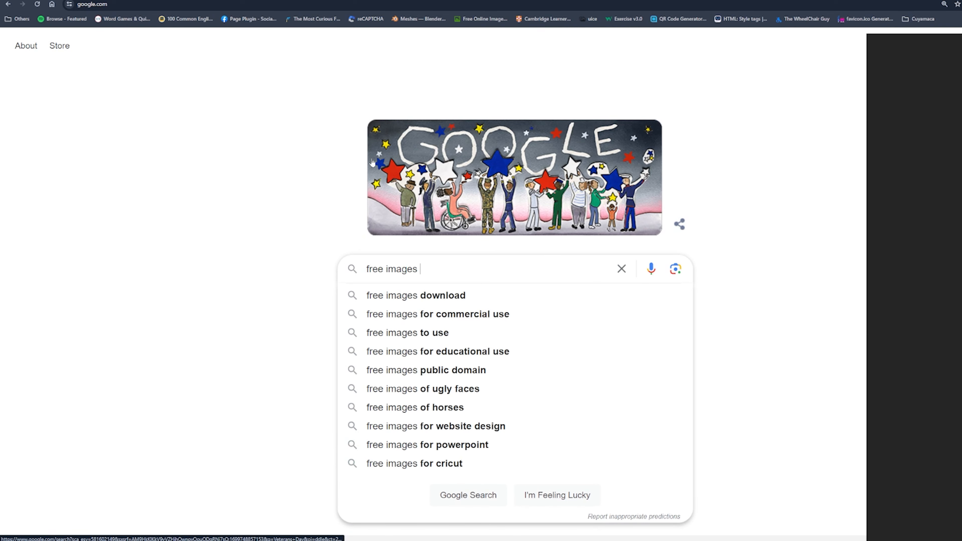
text(to use)
key(Return)
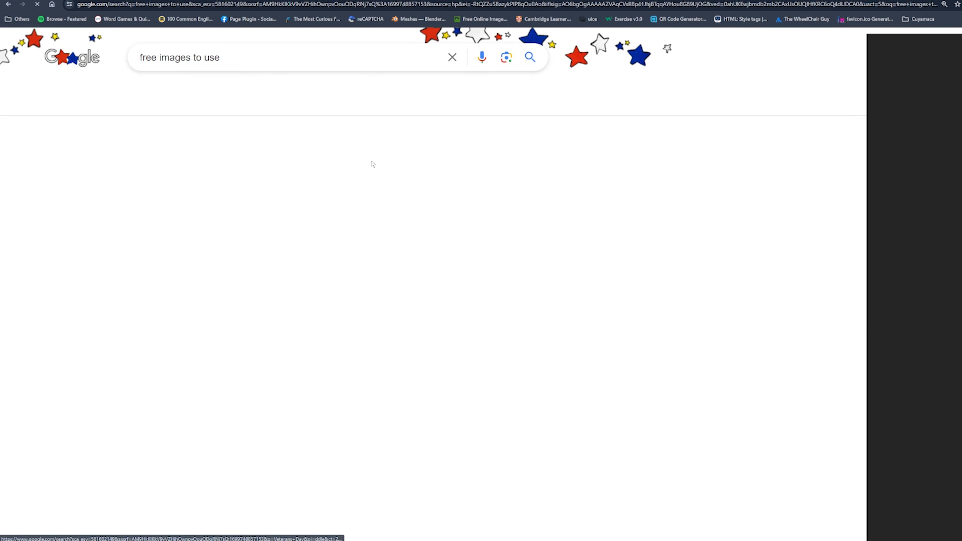
Find the Unsplash result among the search results and open the site.
scroll(611, 304, down, 2)
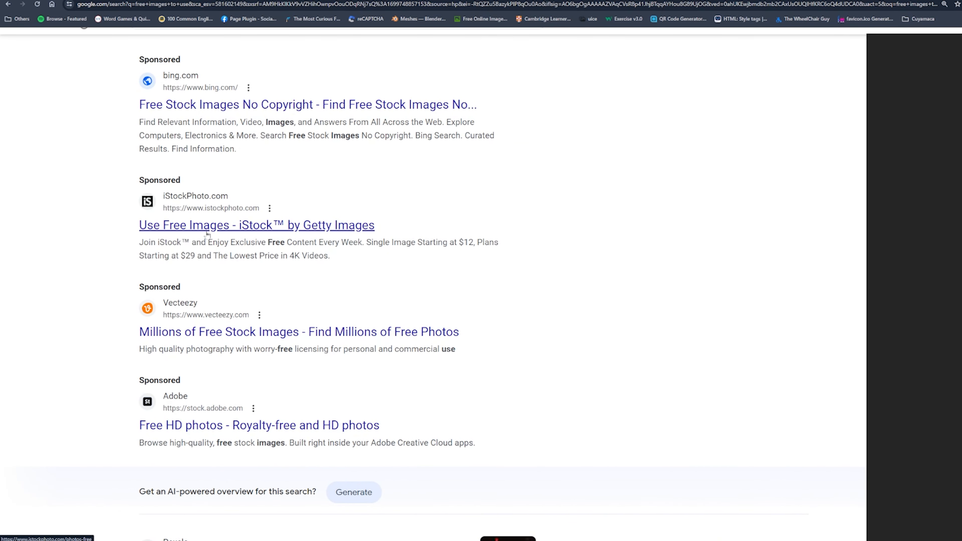
scroll(235, 232, down, 9)
scroll(242, 228, down, 4)
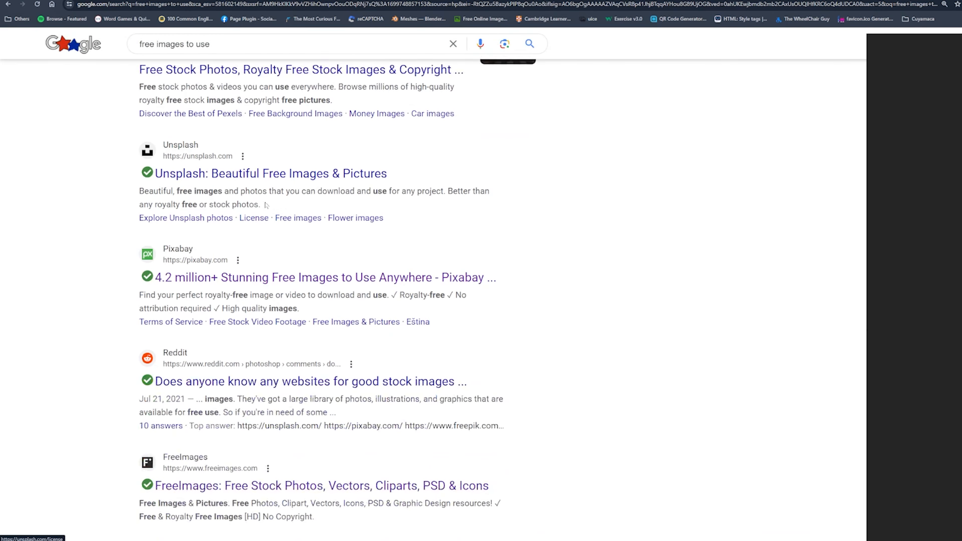
click(183, 182)
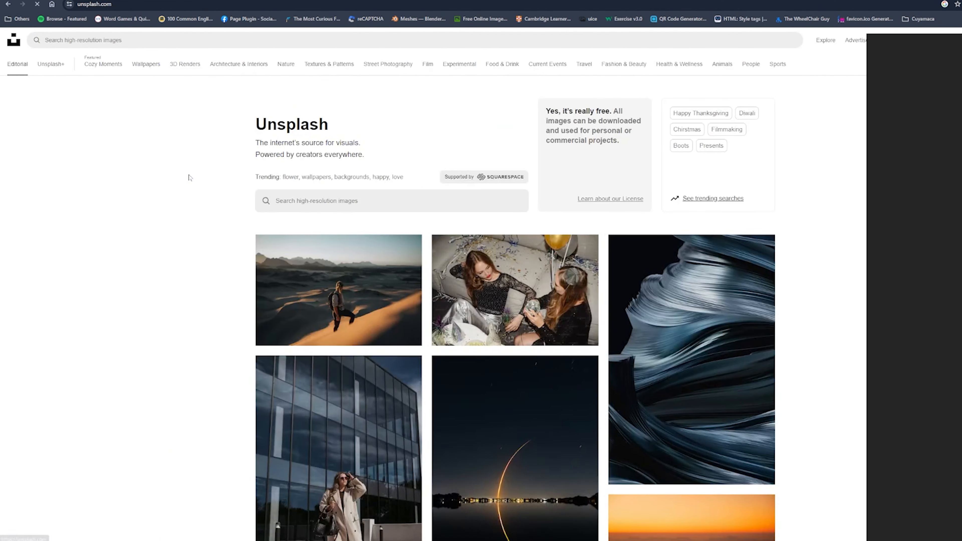
Browse the Unsplash editorial photos and open the one of a single pink flower on a blue ribbon.
scroll(148, 270, down, 8)
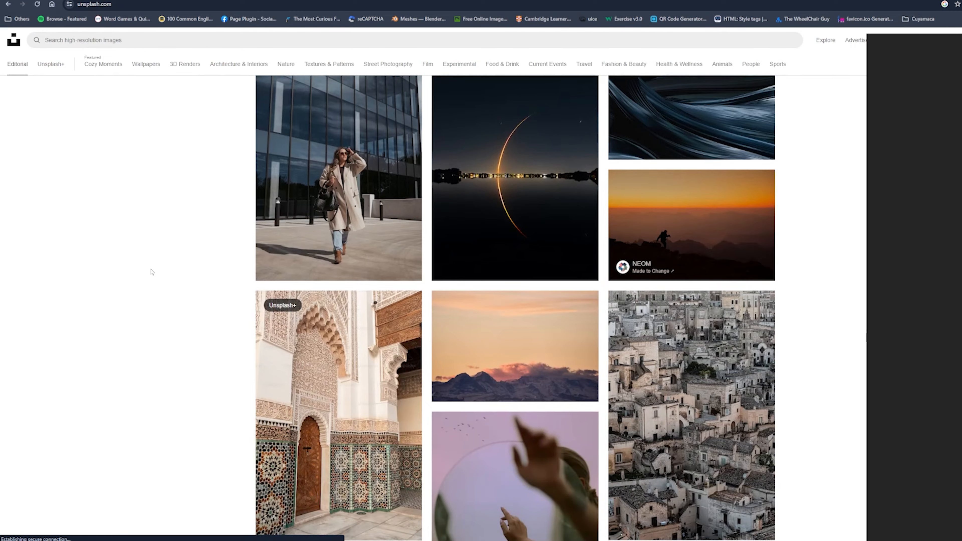
scroll(151, 272, down, 2)
scroll(151, 272, up, 2)
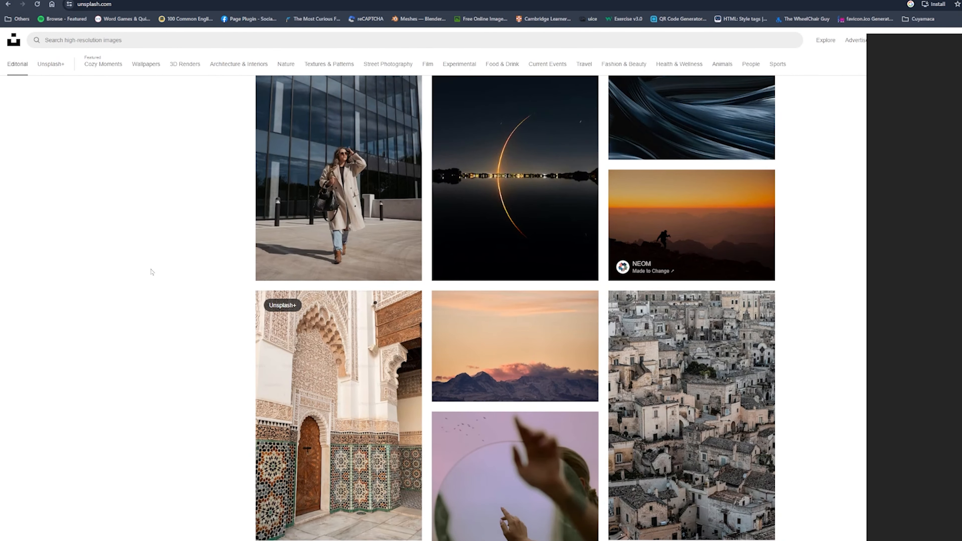
scroll(151, 272, down, 12)
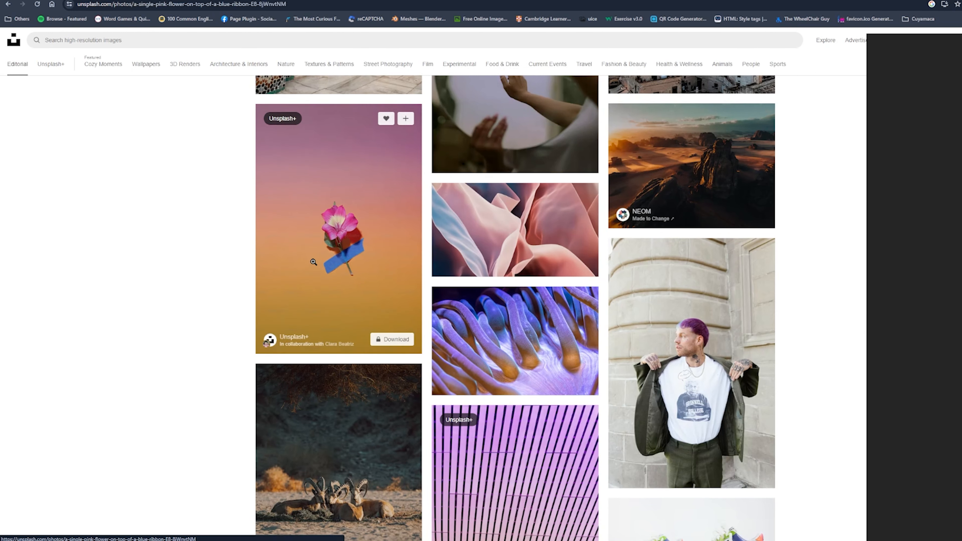
click(313, 262)
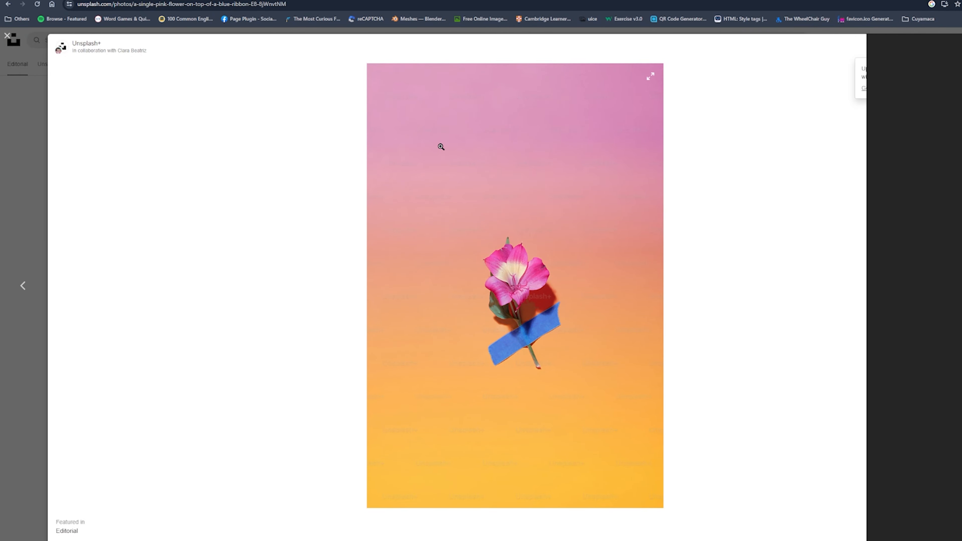
Copy the pink flower photo from Unsplash and paste it as a new layer into the Photopea project.
right_click(450, 177)
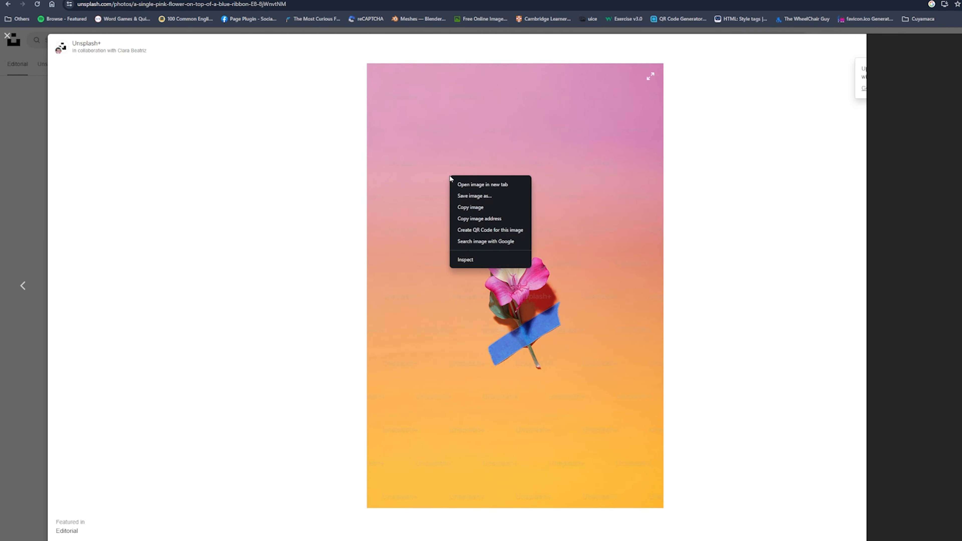
click(494, 206)
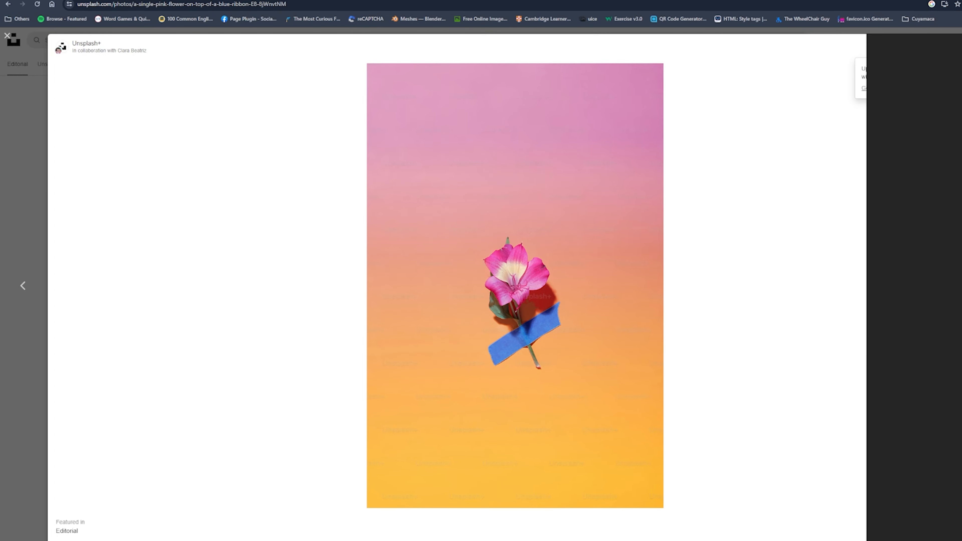
key(ctrl+shift+Tab)
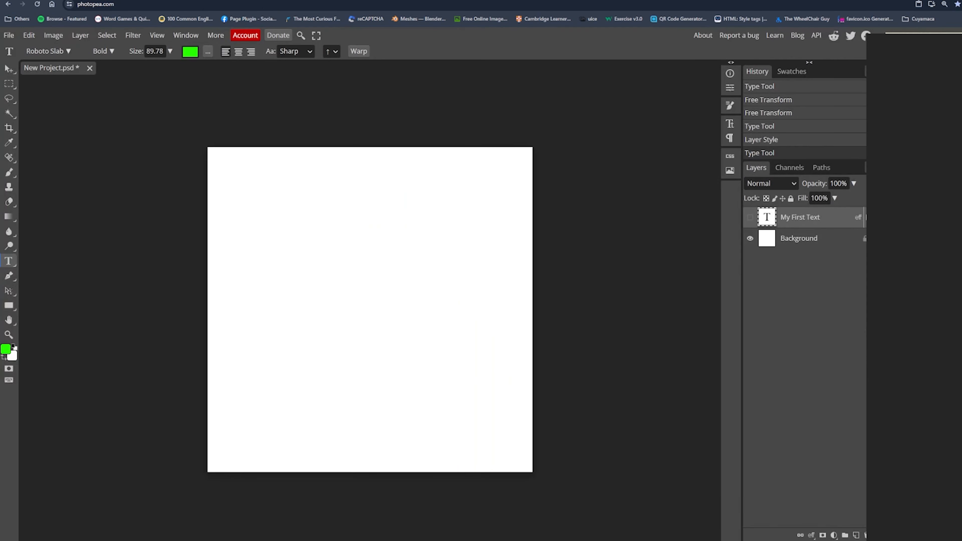
click(29, 36)
click(61, 168)
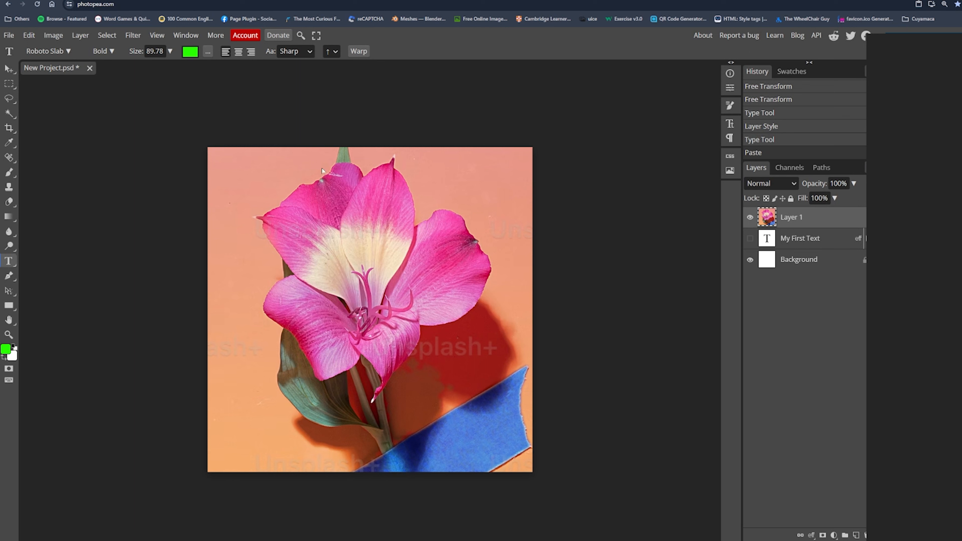
Trace a freehand Lasso selection around the flower's petals and part of the lower leaf on Layer 1.
click(7, 100)
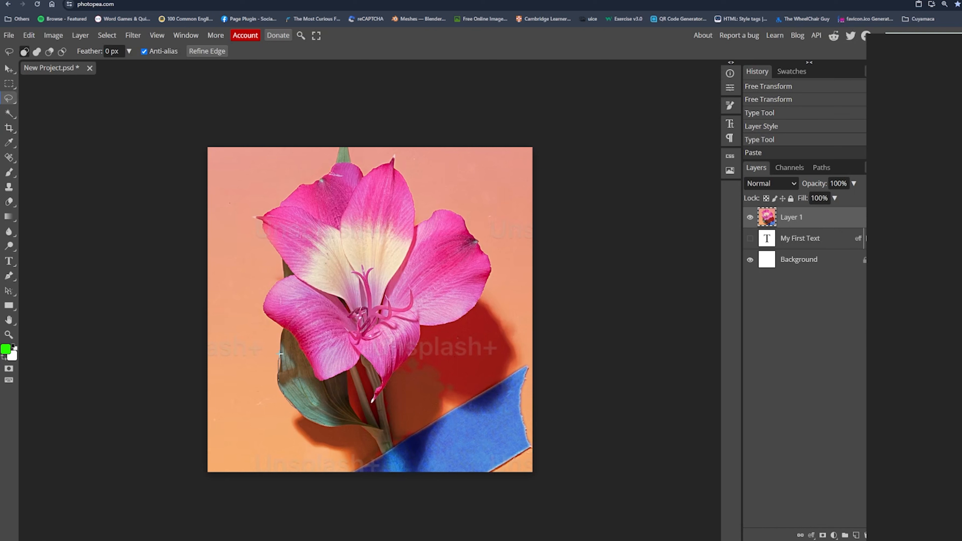
drag(276, 321, 266, 311)
drag(284, 274, 265, 232)
mouse_move(328, 174)
mouse_down()
mouse_move(365, 175)
mouse_move(395, 158)
mouse_move(420, 223)
mouse_move(448, 210)
mouse_move(474, 240)
mouse_up()
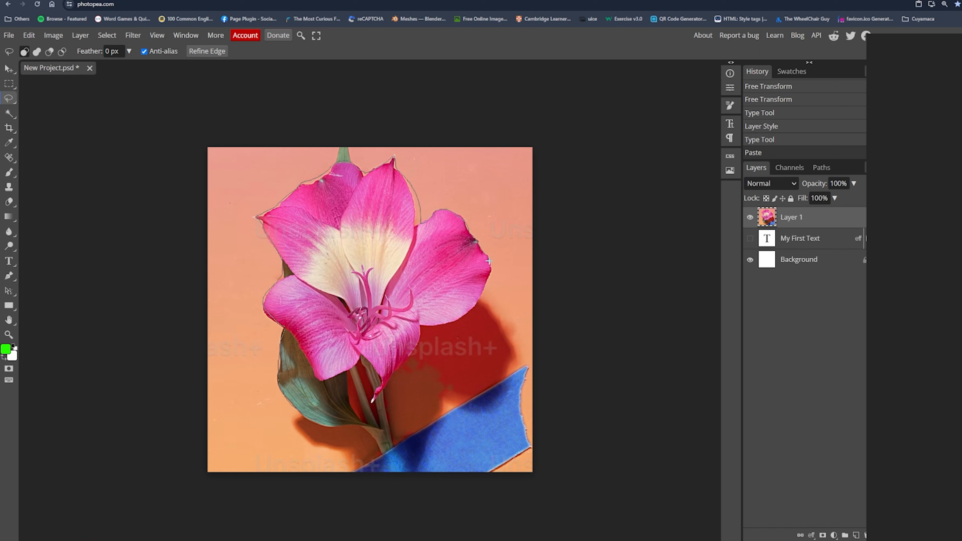
mouse_move(491, 284)
mouse_down()
mouse_move(455, 328)
mouse_move(423, 326)
mouse_move(371, 404)
mouse_move(379, 382)
mouse_move(363, 351)
mouse_move(330, 380)
mouse_move(276, 322)
mouse_up()
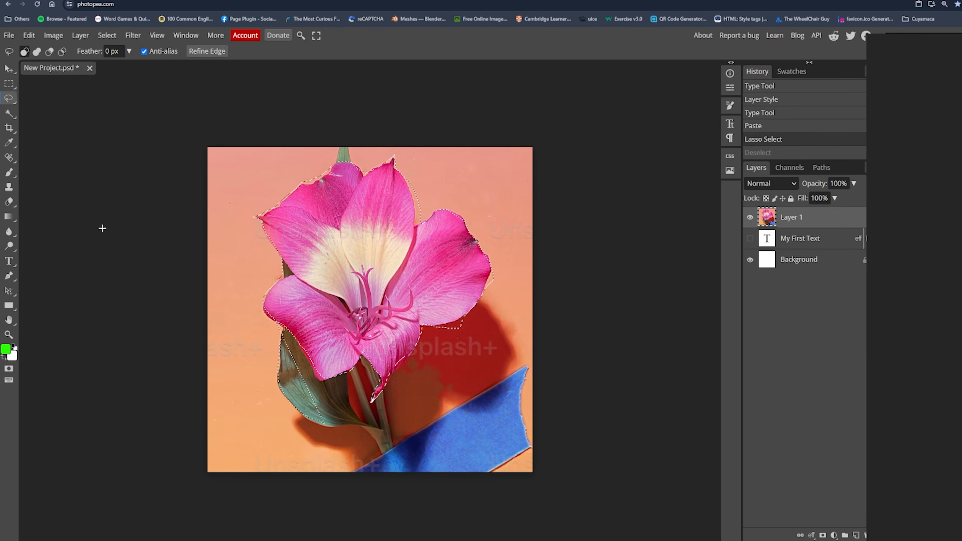
Copy the selected flower onto its own layer and hide Layer 1 beneath it.
click(28, 39)
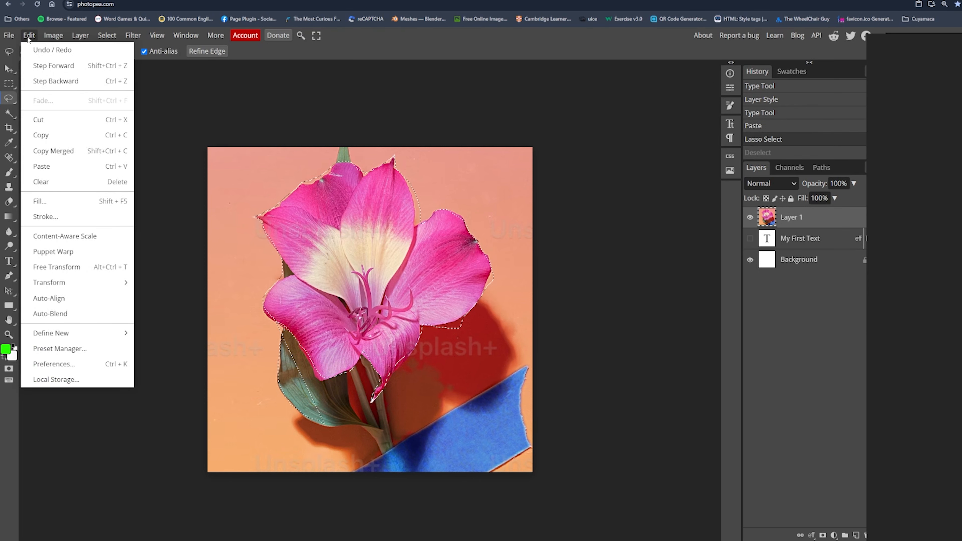
click(60, 133)
click(29, 36)
click(87, 167)
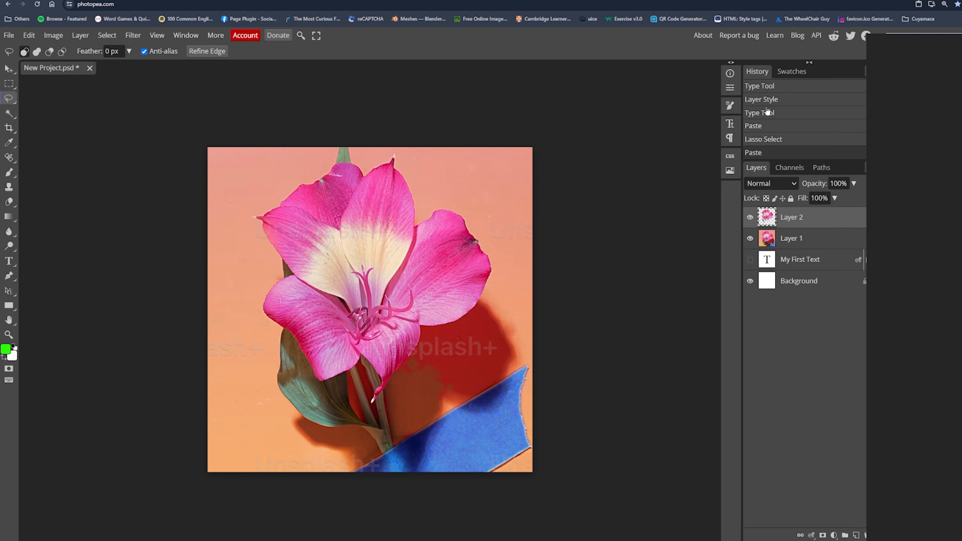
click(750, 239)
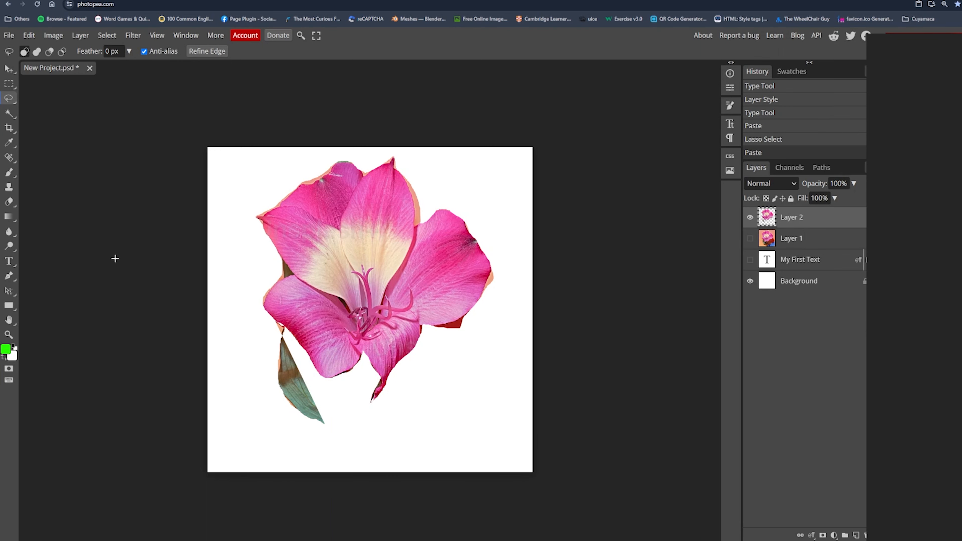
Erase the leftover green leaf from Layer 2 using the Eraser with a brush size of about 124 px.
click(10, 203)
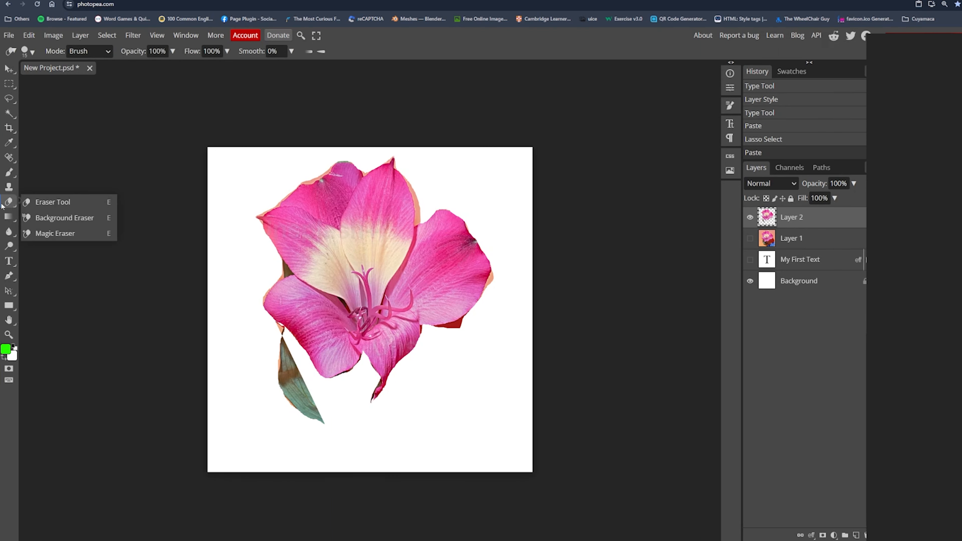
click(60, 207)
right_click(259, 370)
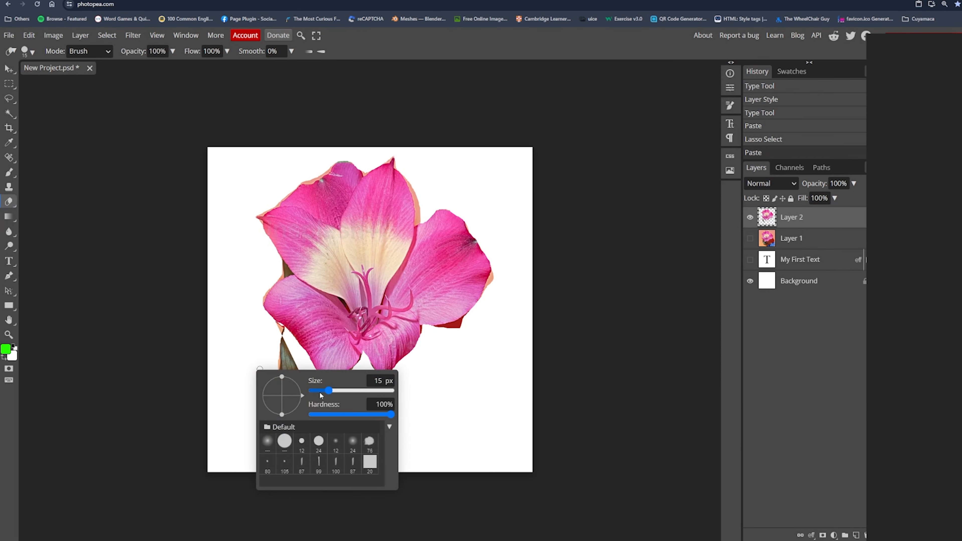
drag(328, 391, 350, 393)
mouse_move(257, 349)
mouse_down()
mouse_move(316, 423)
mouse_move(264, 340)
mouse_move(245, 337)
mouse_up()
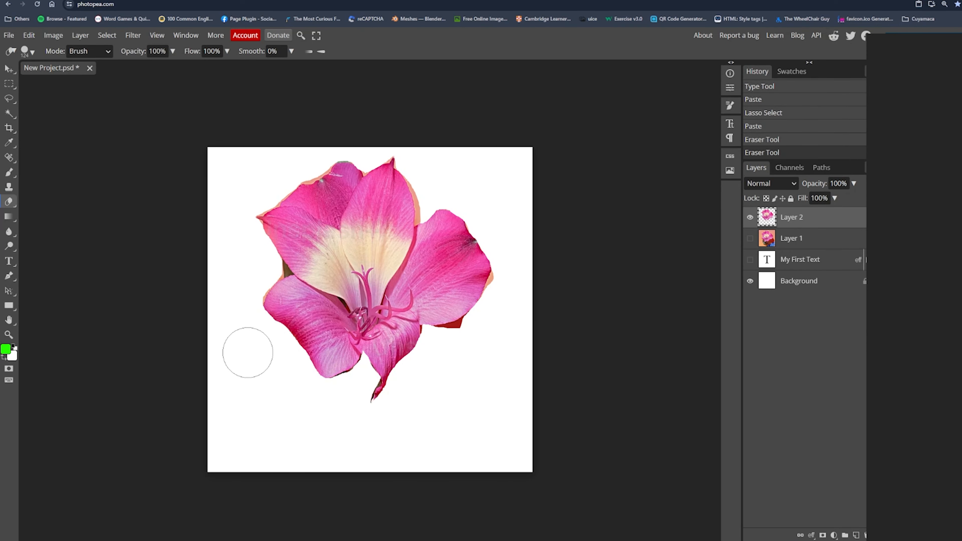
Undo both eraser strokes on Layer 2 one at a time, and redo them to reapply the leaf removal.
scroll(269, 323, up, 5)
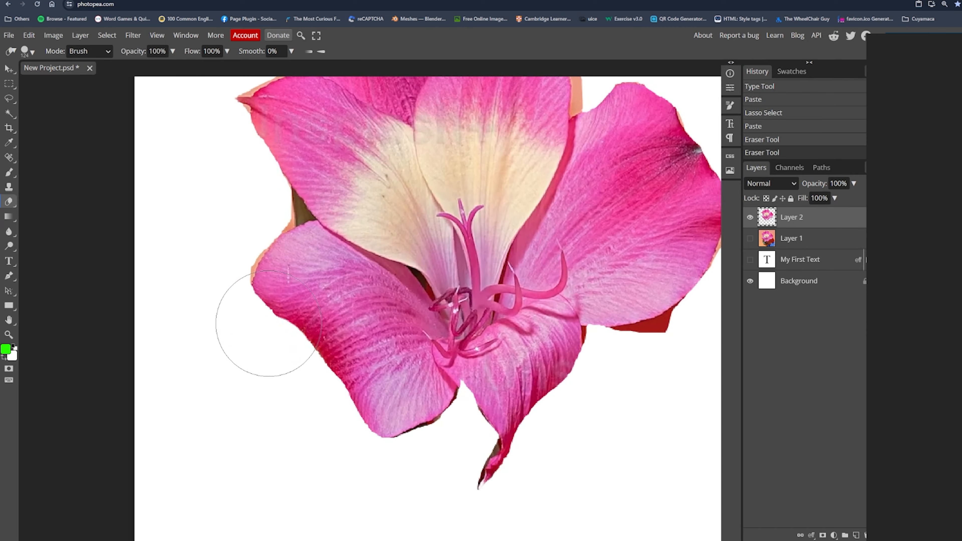
scroll(245, 271, down, 3)
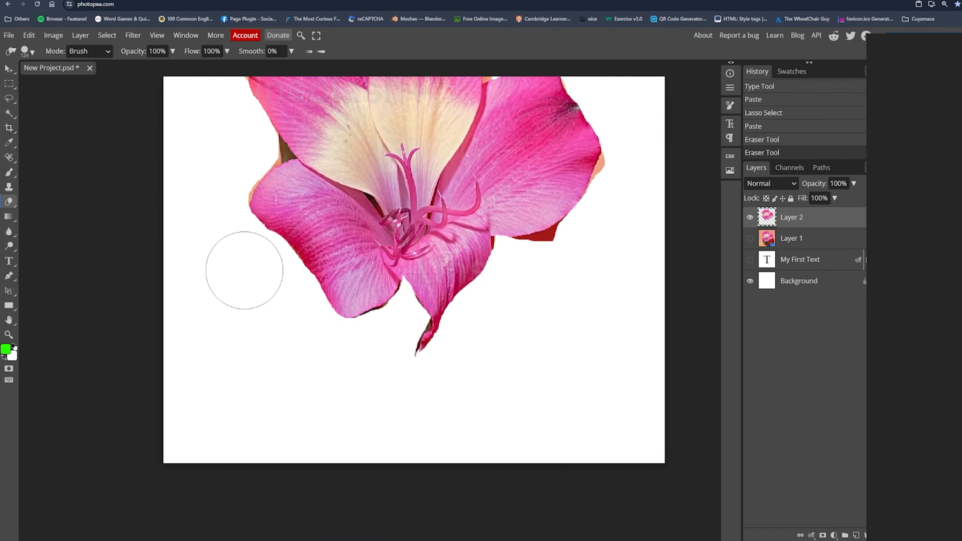
click(26, 37)
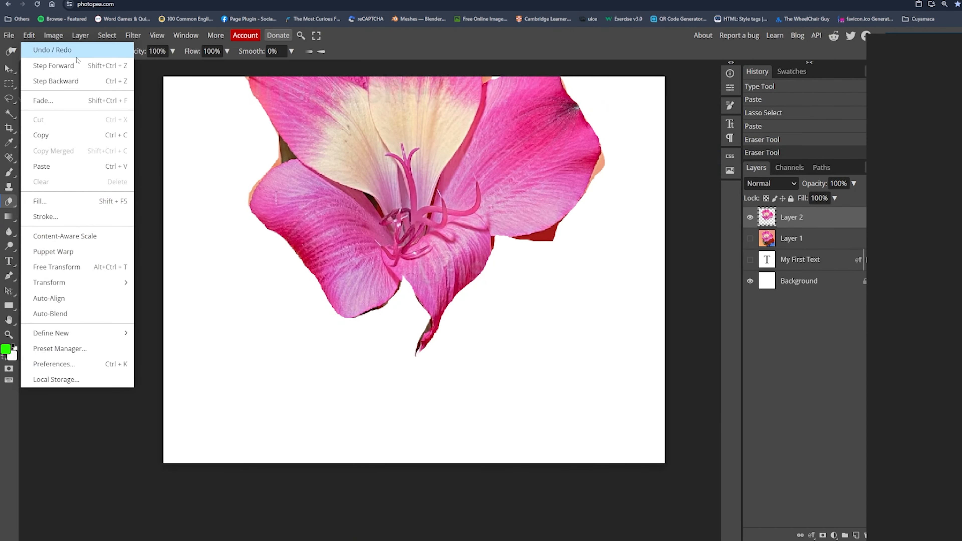
click(54, 51)
click(31, 37)
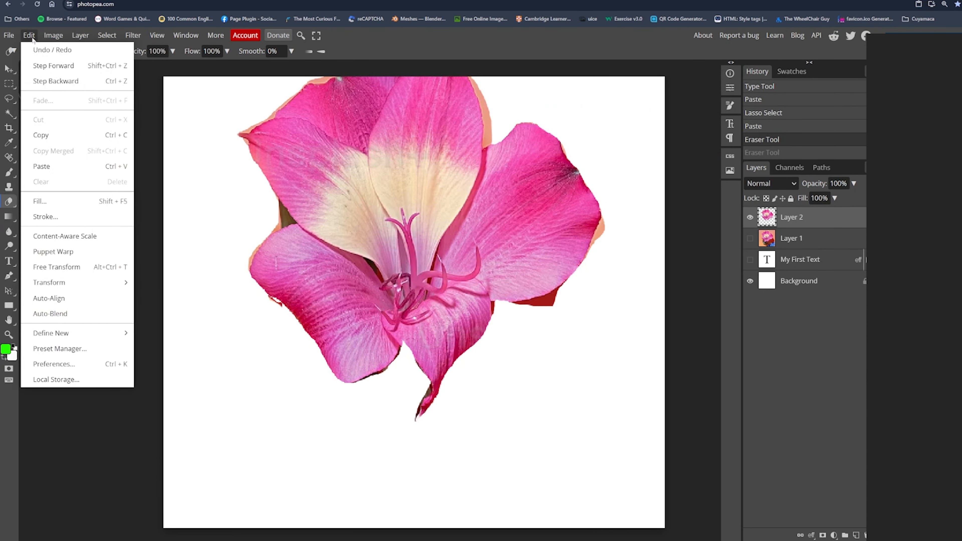
click(44, 50)
click(28, 35)
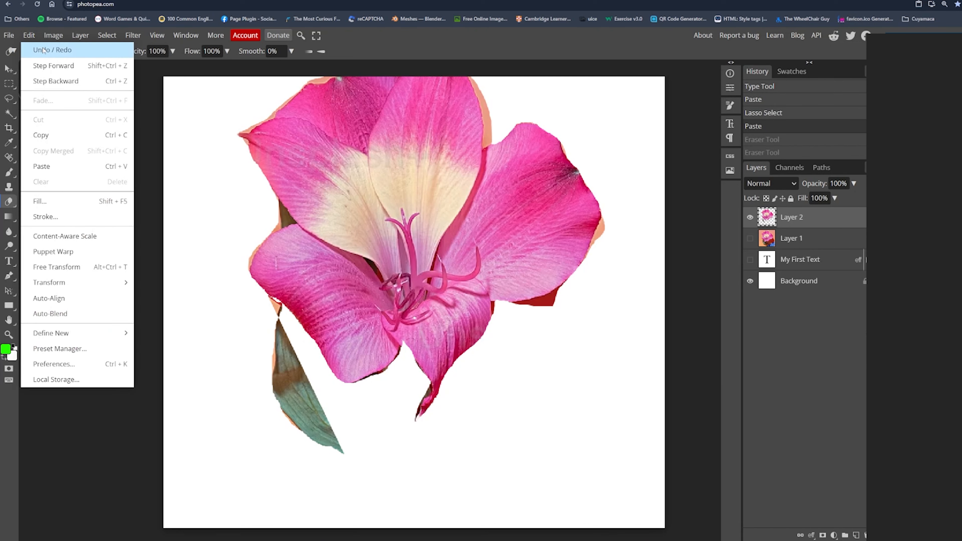
click(44, 51)
key(ctrl+shift+z)
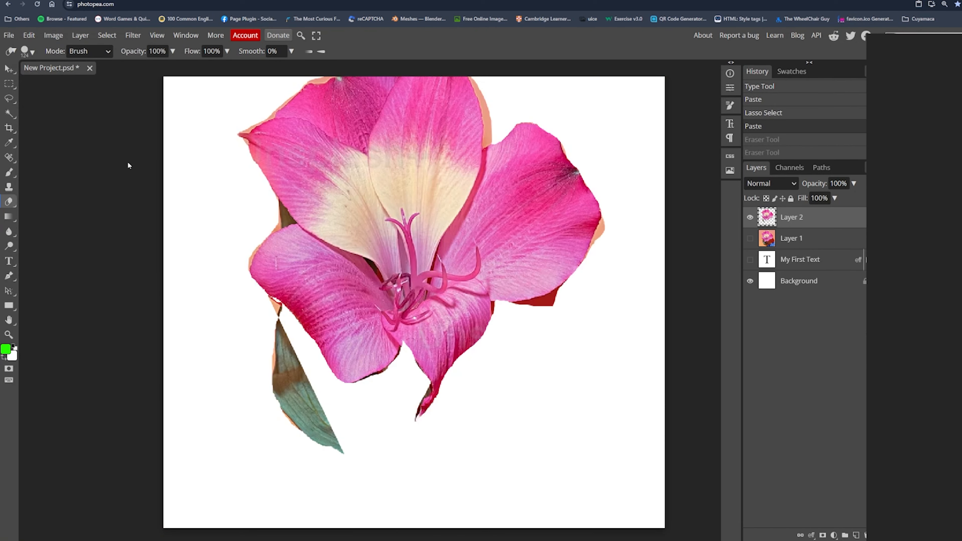
key(ctrl+shift+z)
key(ctrl+shift+z)
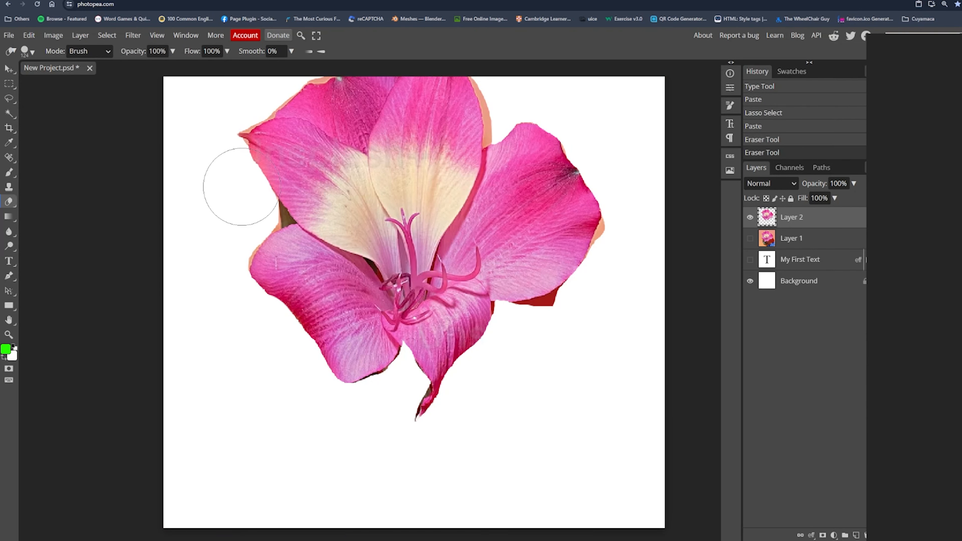
Step back and forth through the leaf erasing again, and toggle Layer 1's visibility to compare with the original photo.
scroll(119, 261, down, 1)
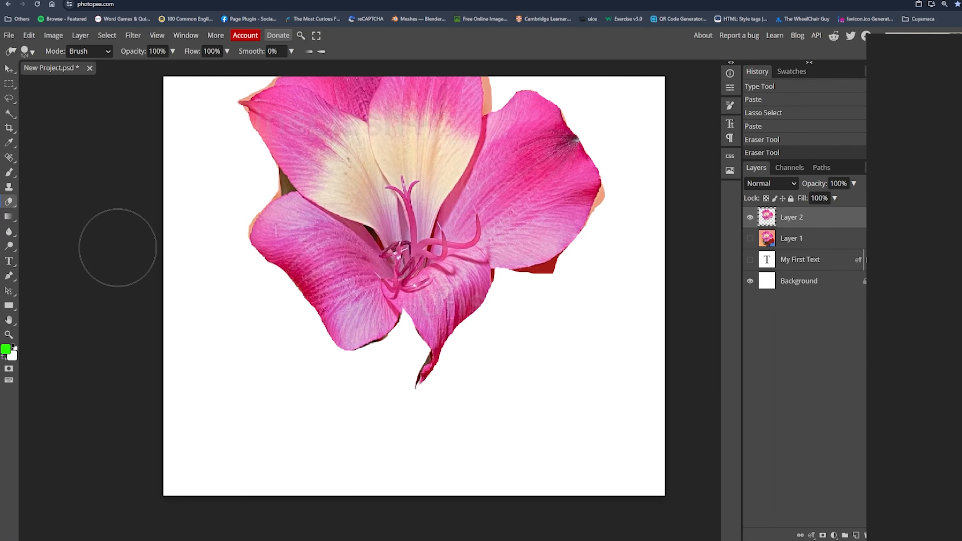
scroll(47, 415, up, 2)
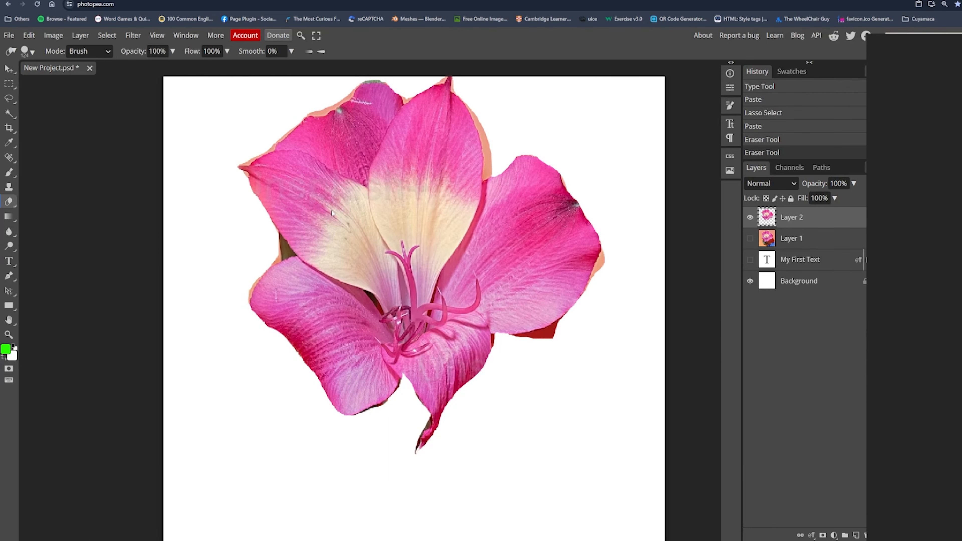
key(ctrl+z)
key(ctrl+z)
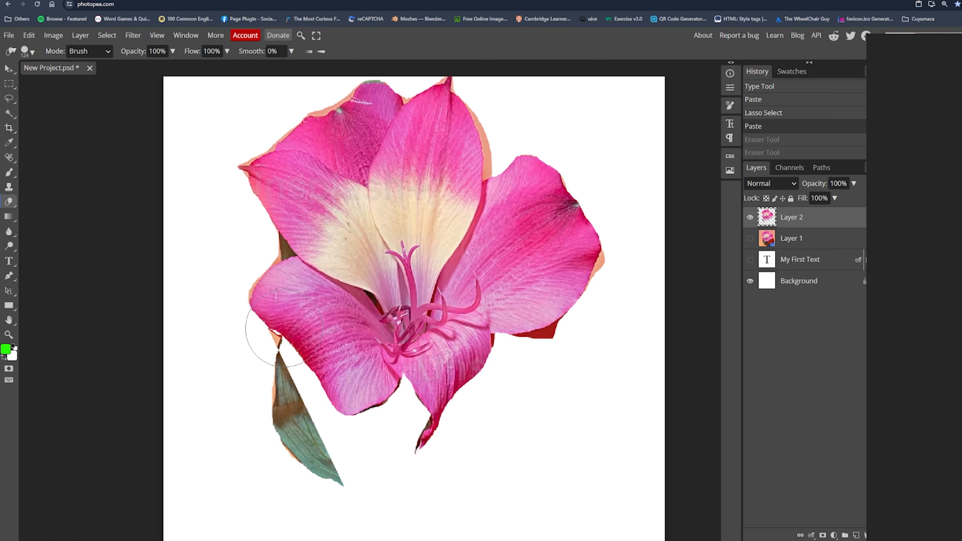
key(ctrl+shift+z)
key(ctrl+shift+z)
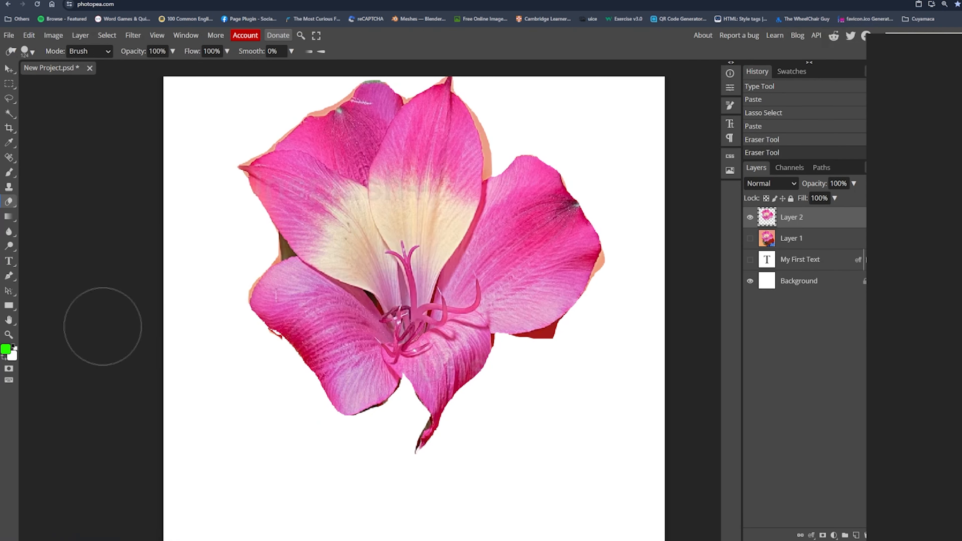
key(ctrl+z)
key(ctrl+z)
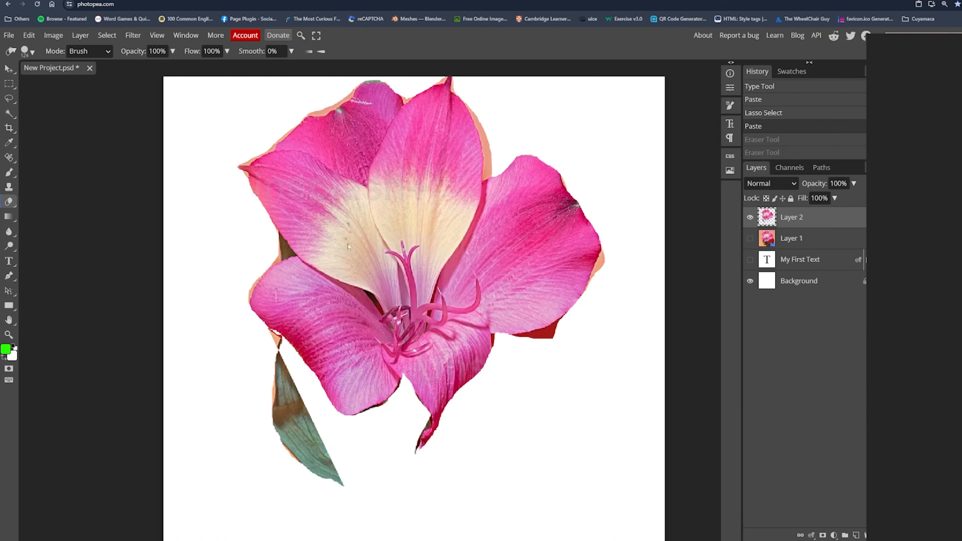
click(750, 239)
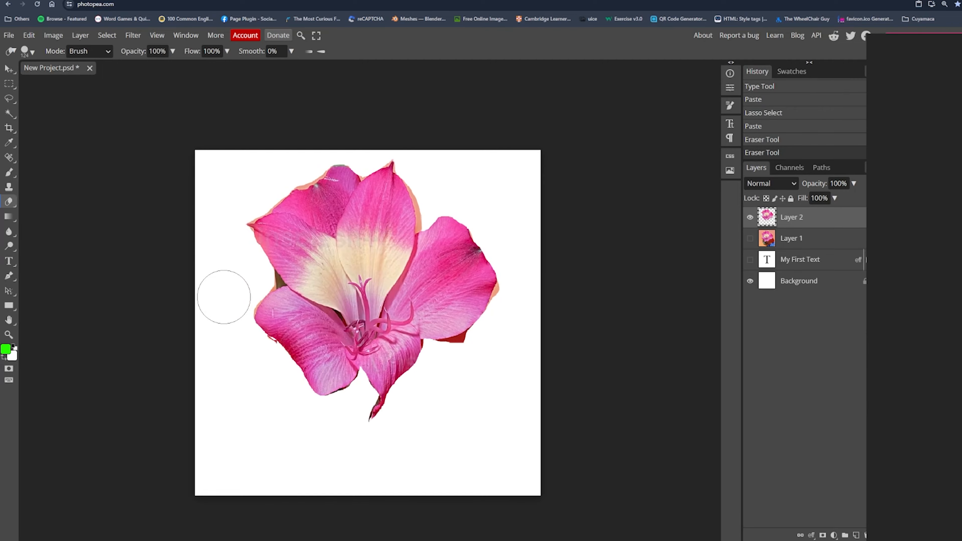
Erase the orange and brown background remnants between the two left petals with a 5 px Eraser brush.
scroll(225, 297, up, 7)
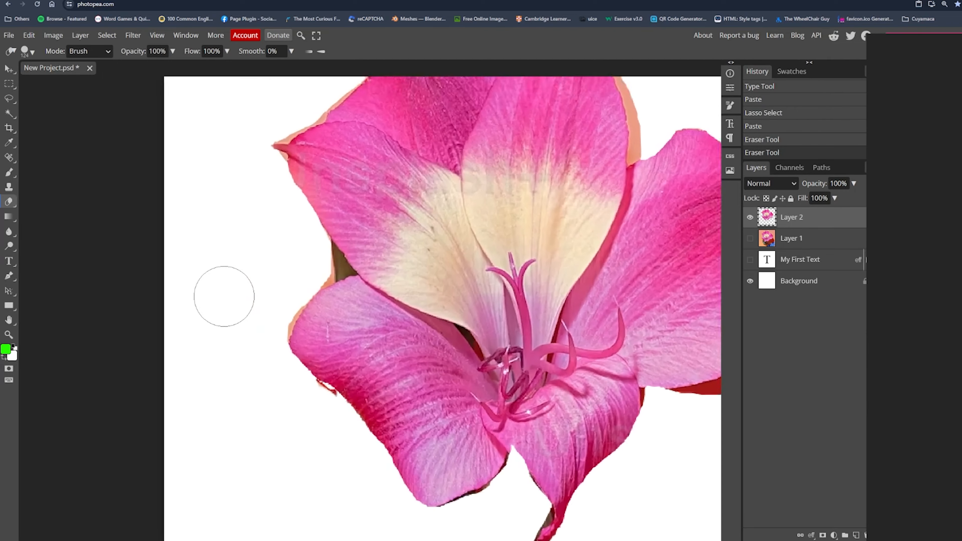
scroll(224, 297, up, 5)
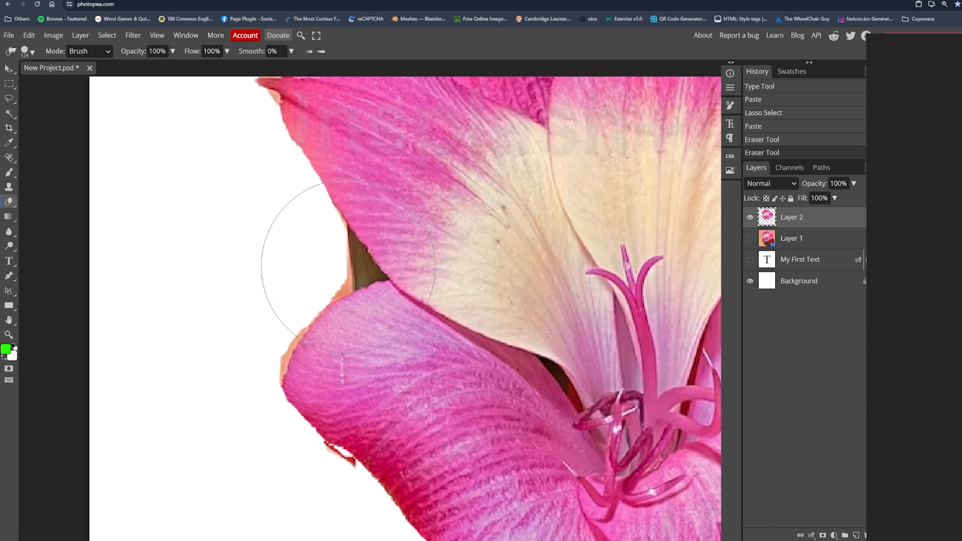
scroll(311, 281, down, 3)
scroll(311, 281, up, 5)
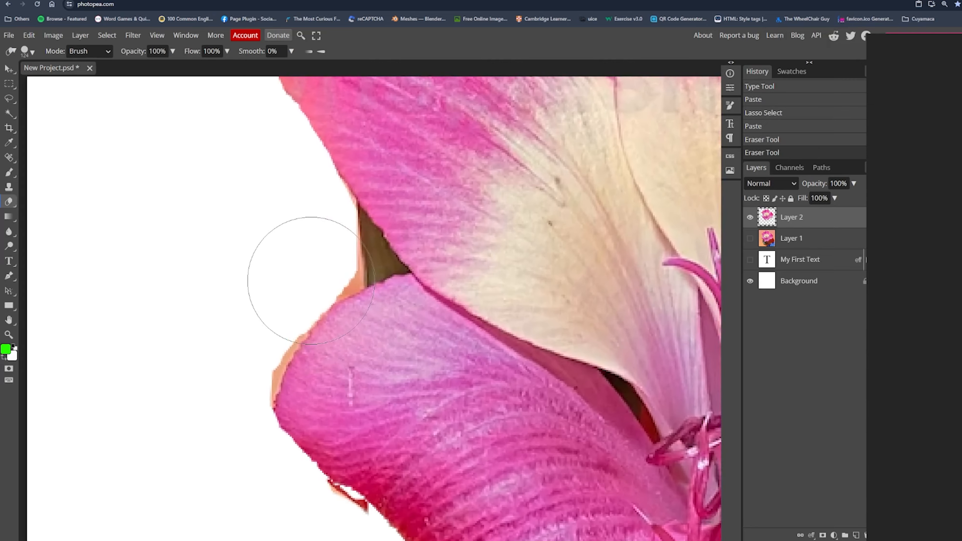
scroll(311, 281, up, 4)
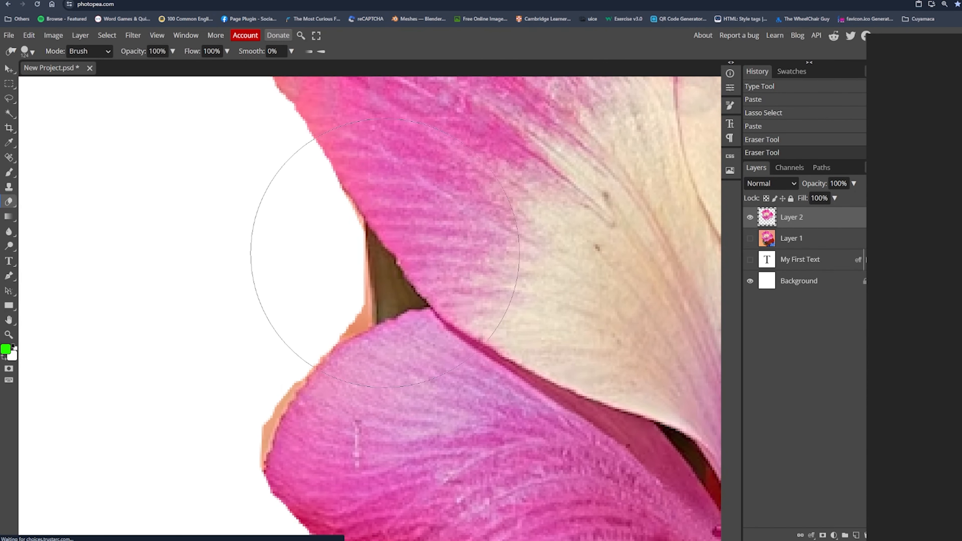
right_click(243, 269)
drag(302, 291, 292, 296)
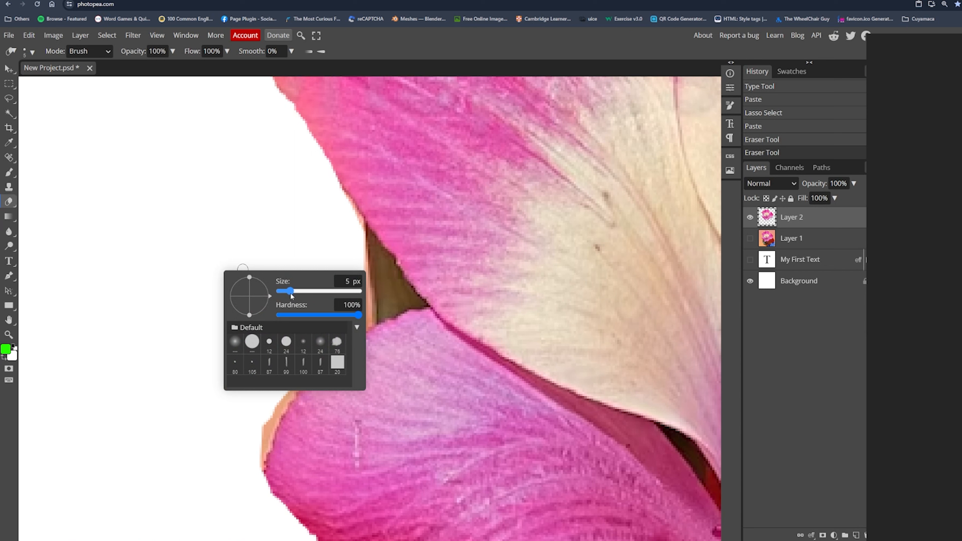
mouse_move(354, 230)
mouse_down()
mouse_move(415, 302)
mouse_move(326, 332)
mouse_move(401, 294)
mouse_move(363, 251)
mouse_move(392, 282)
mouse_move(363, 295)
mouse_move(370, 270)
mouse_move(359, 262)
mouse_move(373, 286)
mouse_move(359, 305)
mouse_move(398, 305)
mouse_move(305, 375)
mouse_move(263, 456)
mouse_move(266, 405)
mouse_move(366, 317)
mouse_move(317, 333)
mouse_up()
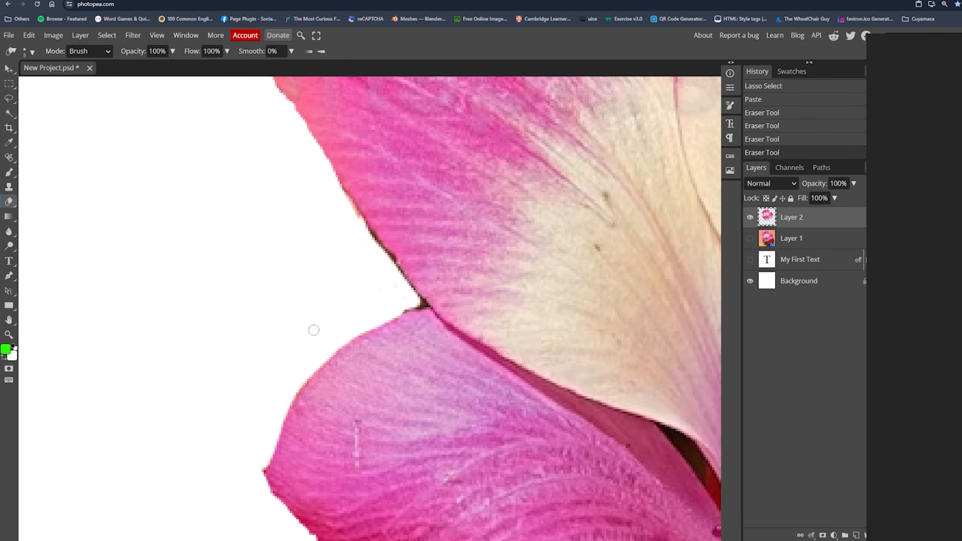
Free-transform the flower on Layer 2 to about 63% of its size and place it in the canvas's upper-right corner.
scroll(316, 333, down, 6)
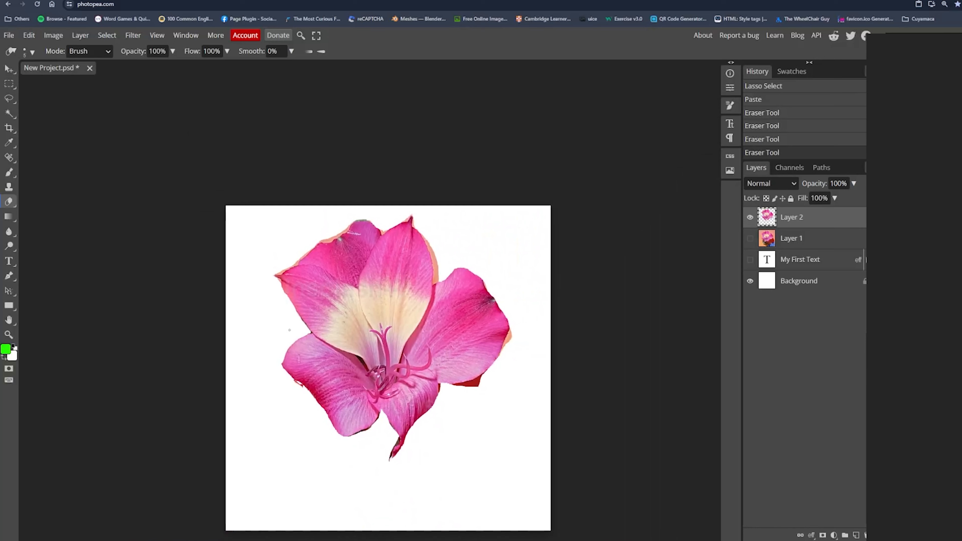
scroll(289, 330, down, 2)
scroll(374, 307, down, 3)
scroll(393, 286, up, 2)
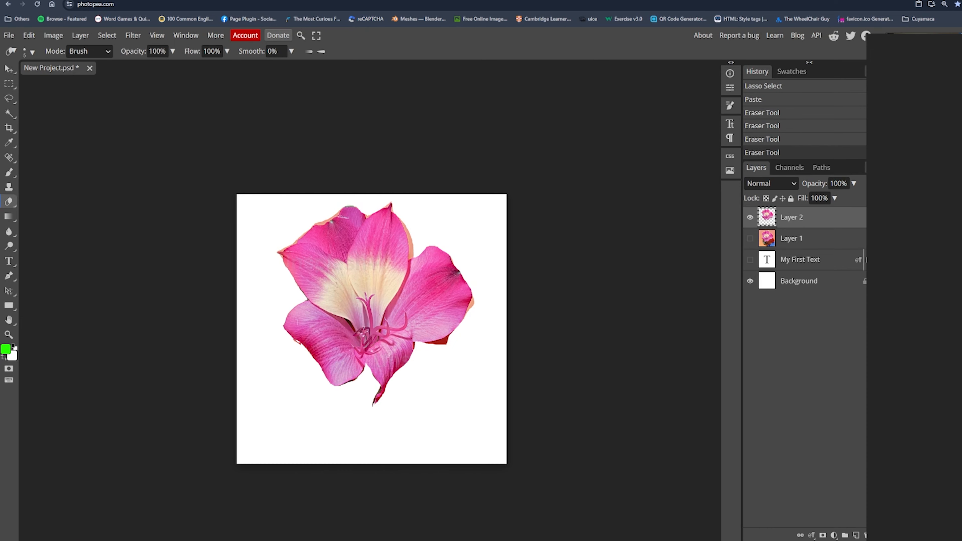
click(9, 99)
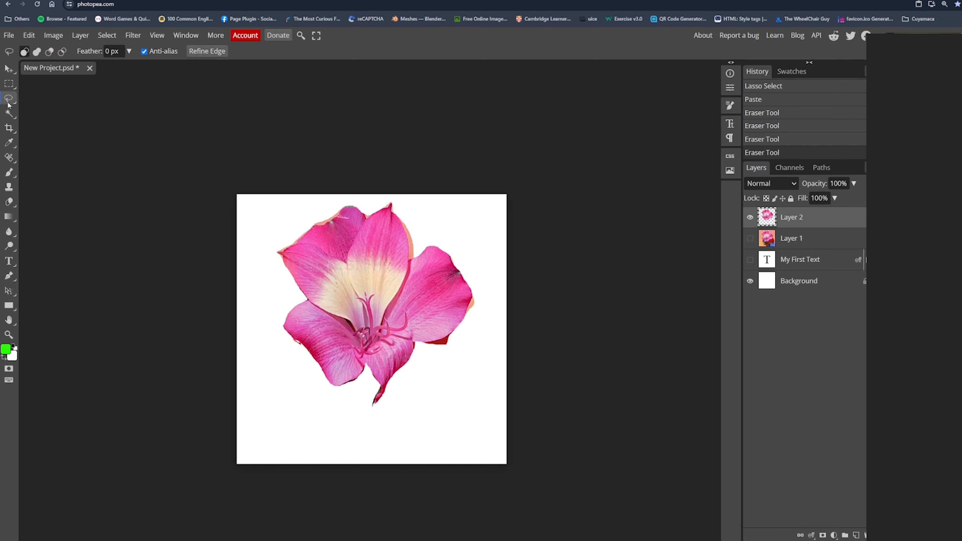
right_click(379, 283)
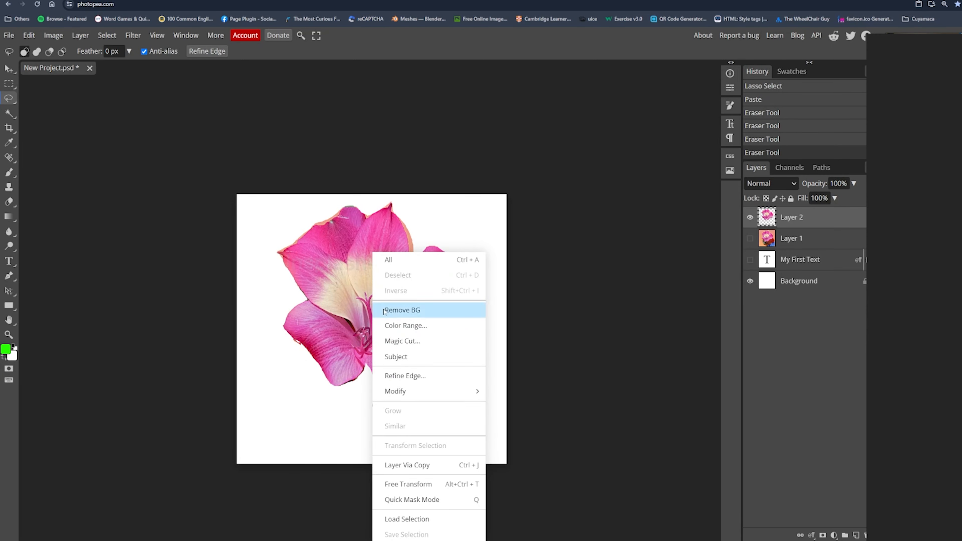
click(409, 484)
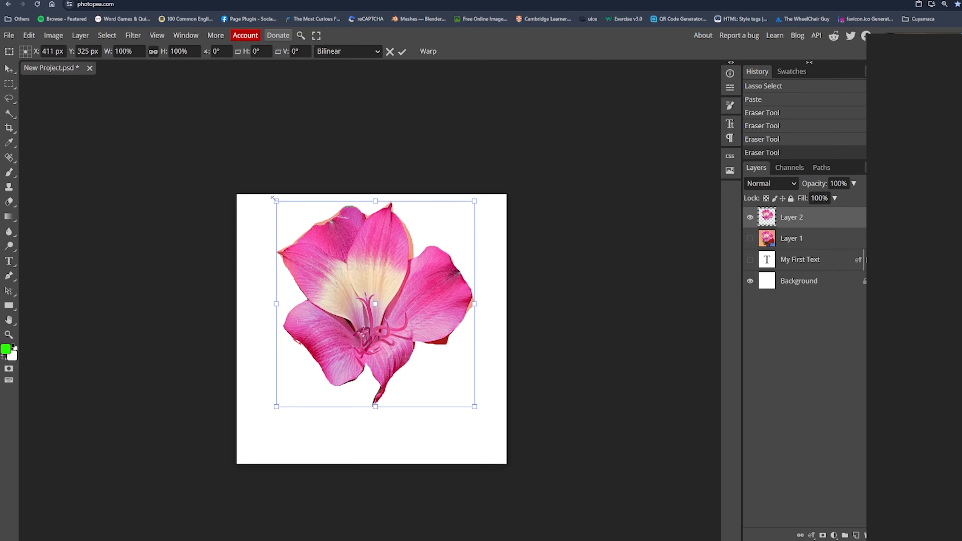
drag(272, 197, 353, 272)
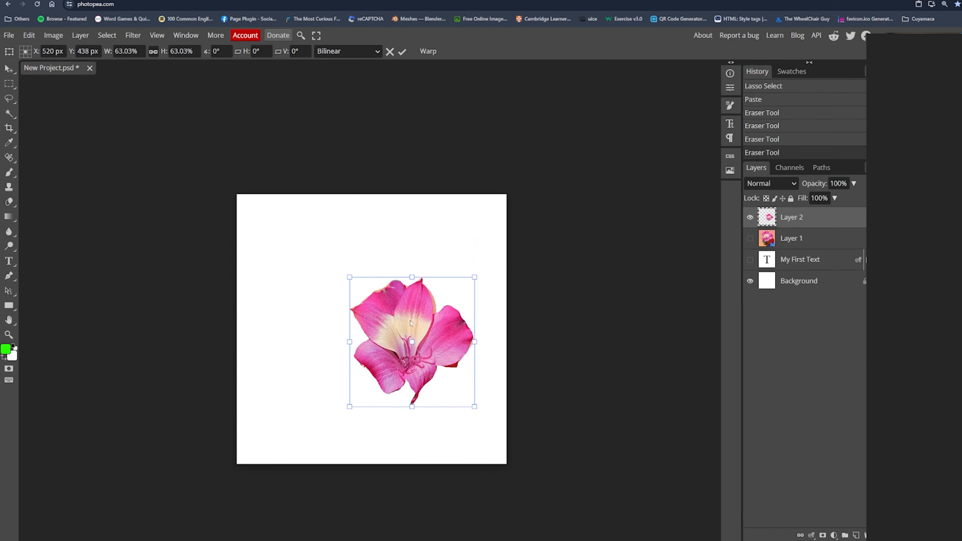
drag(428, 279, 453, 211)
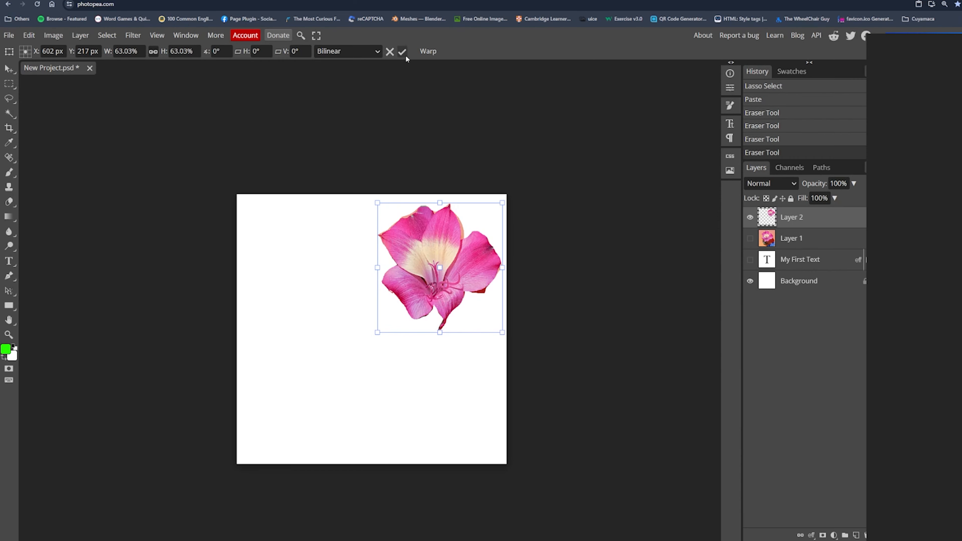
key(Return)
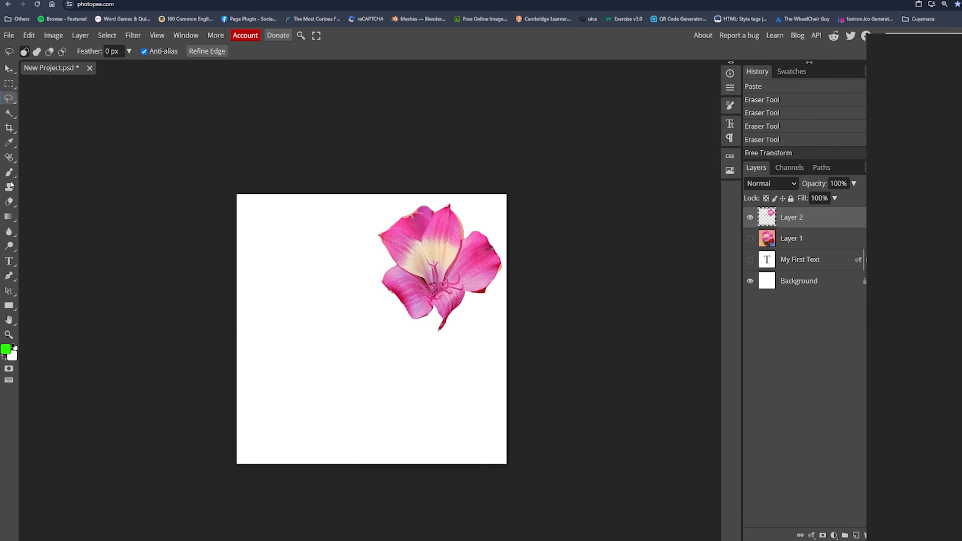
Sample a dark magenta from the flower's upper-left petal as the foreground colour with the Eyedropper.
click(9, 143)
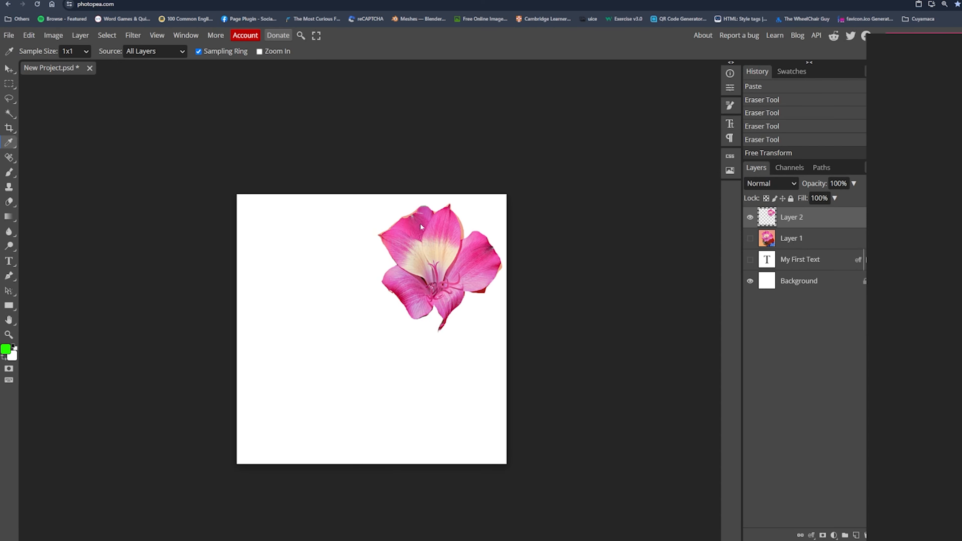
scroll(413, 222, up, 1)
scroll(412, 222, left, 3)
scroll(545, 256, down, 1)
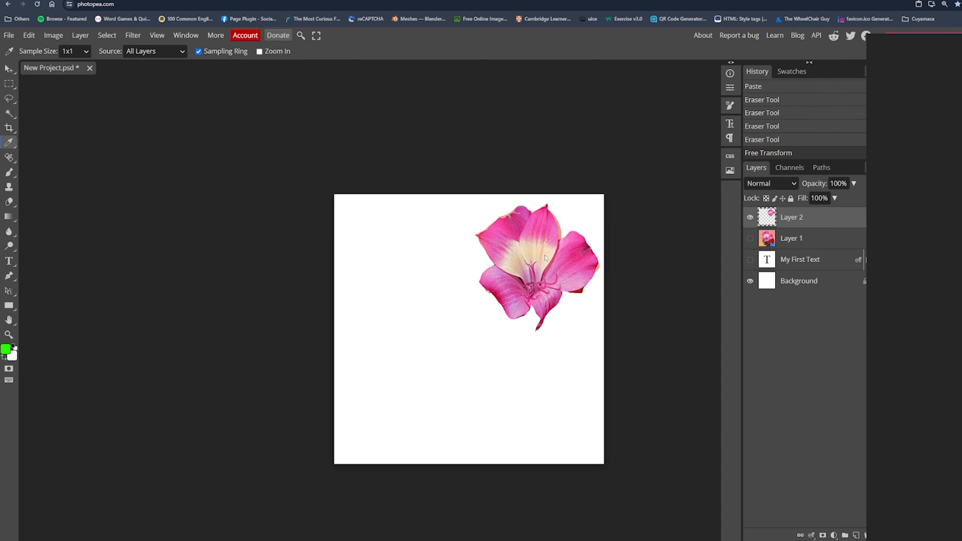
scroll(556, 225, down, 1)
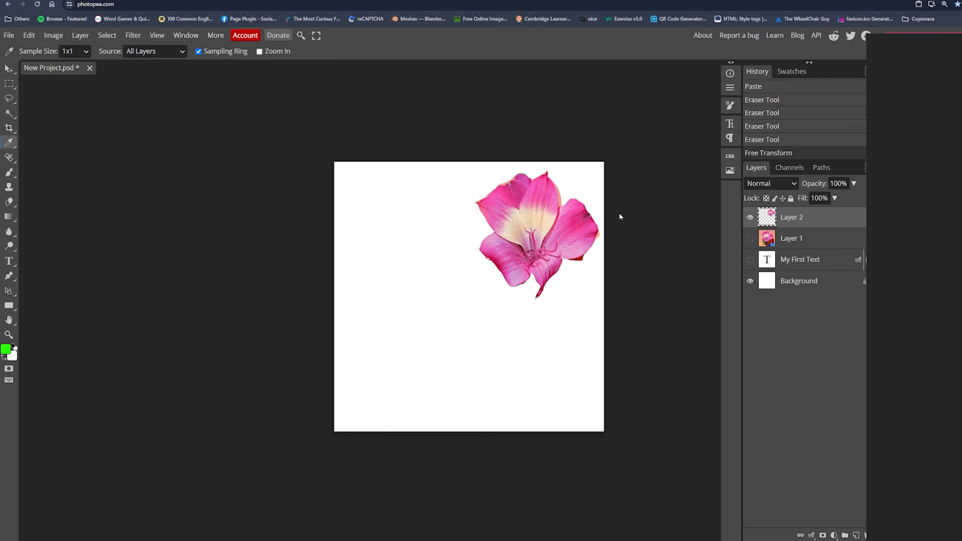
scroll(617, 217, up, 3)
scroll(535, 180, up, 3)
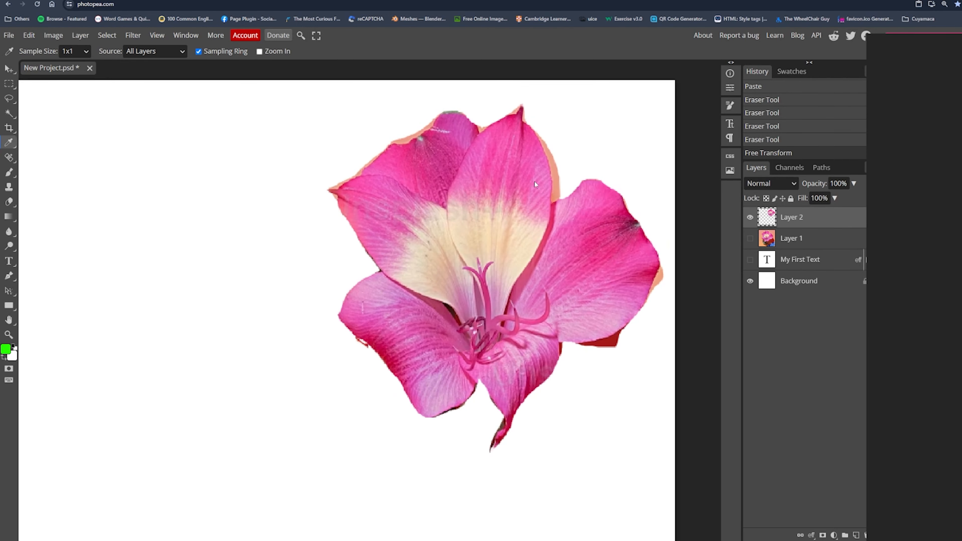
scroll(529, 175, down, 1)
scroll(530, 175, down, 1)
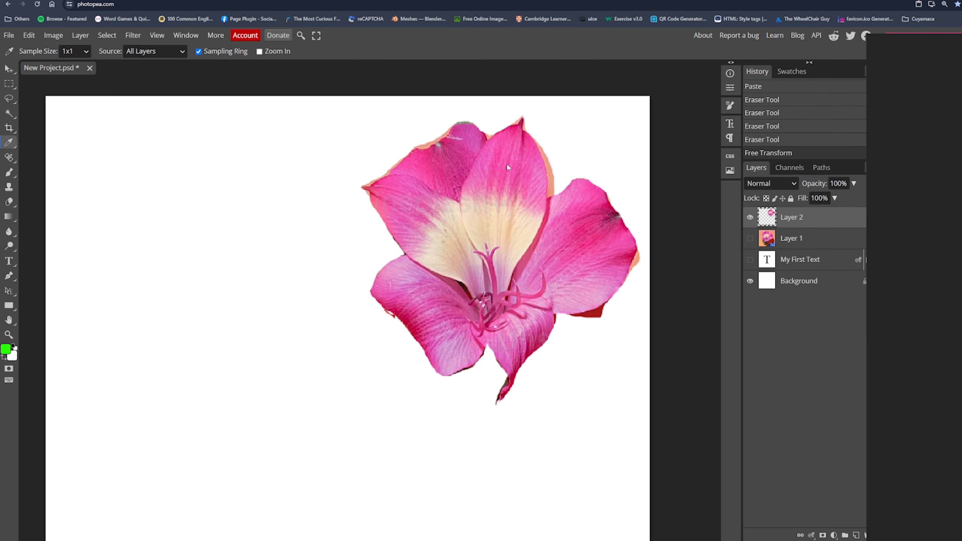
scroll(515, 165, up, 3)
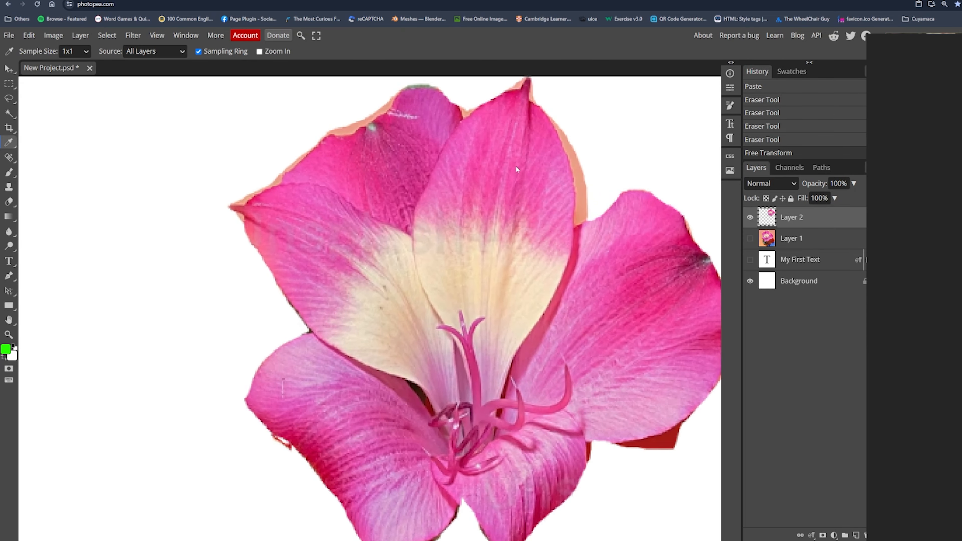
scroll(517, 169, down, 1)
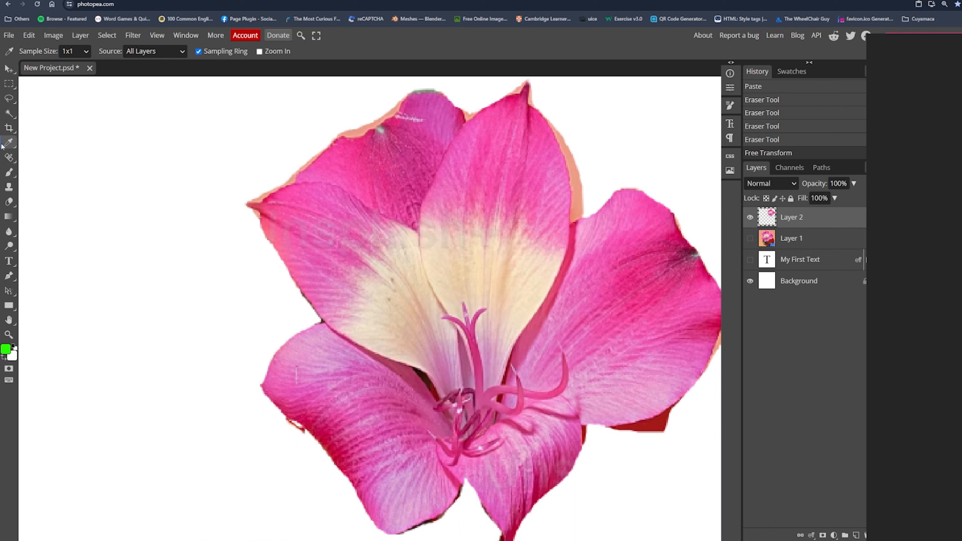
mouse_move(403, 135)
mouse_down()
mouse_move(382, 173)
mouse_move(384, 161)
mouse_move(359, 143)
mouse_move(385, 137)
mouse_move(388, 127)
mouse_up()
scroll(384, 131, down, 5)
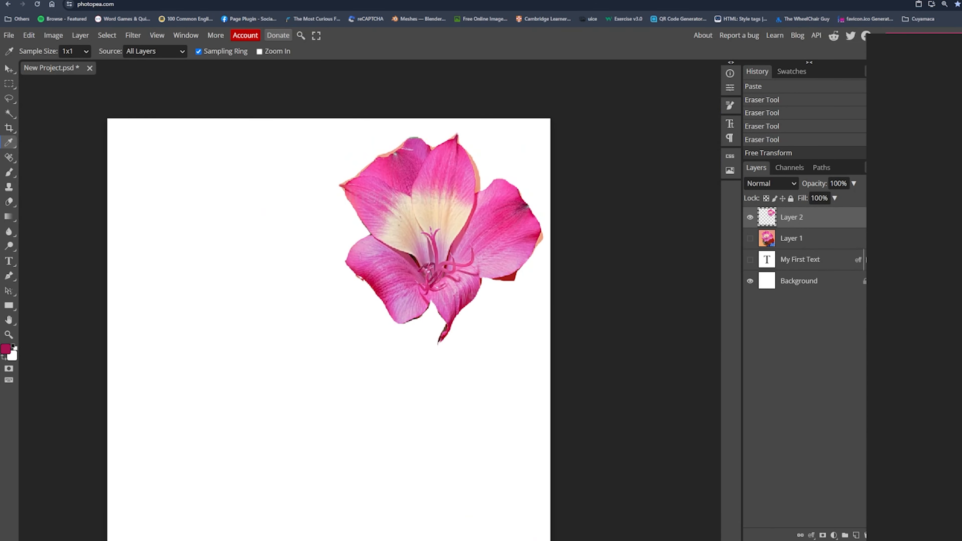
Add the text "Invitation" near the canvas's upper-left area in Roboto Slab Bold, size 89.78, using the sampled magenta.
click(9, 261)
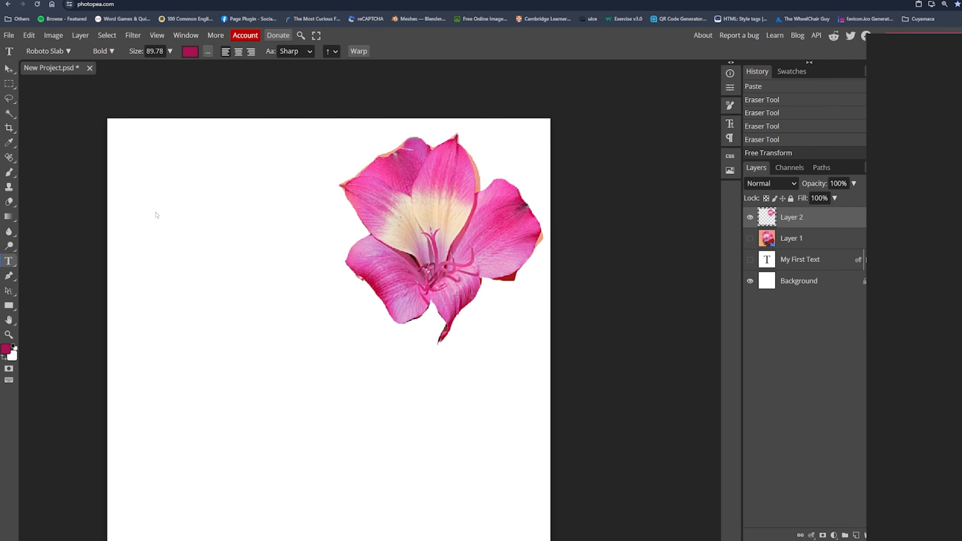
click(147, 197)
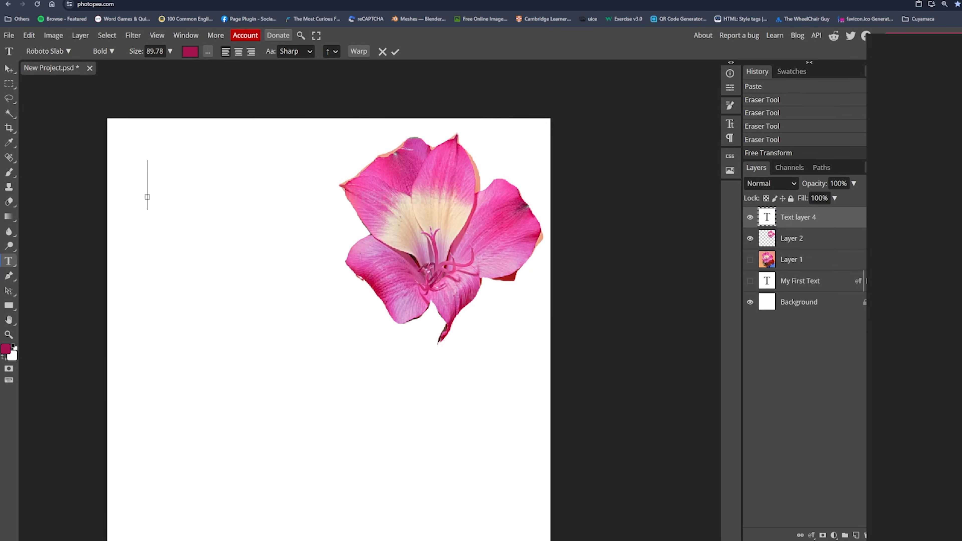
text(Invi)
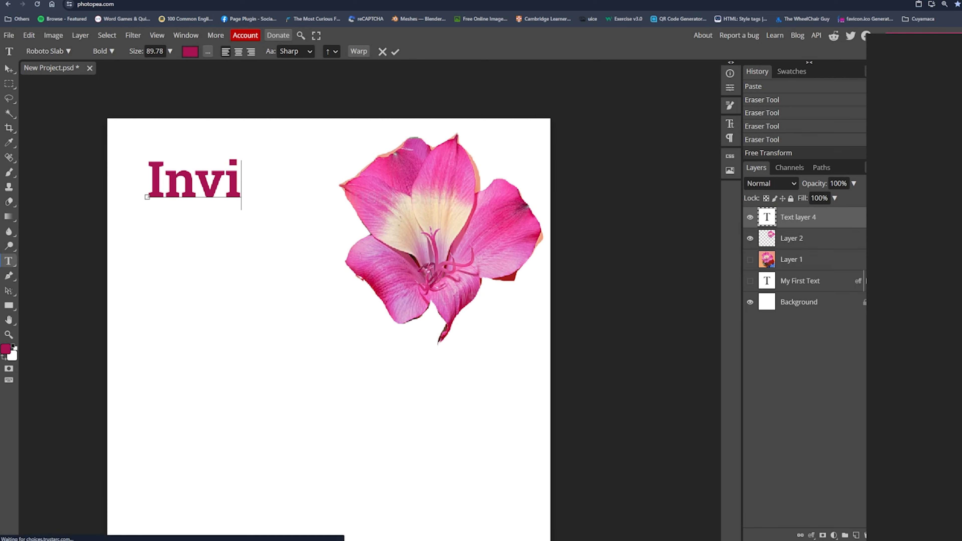
text(tation)
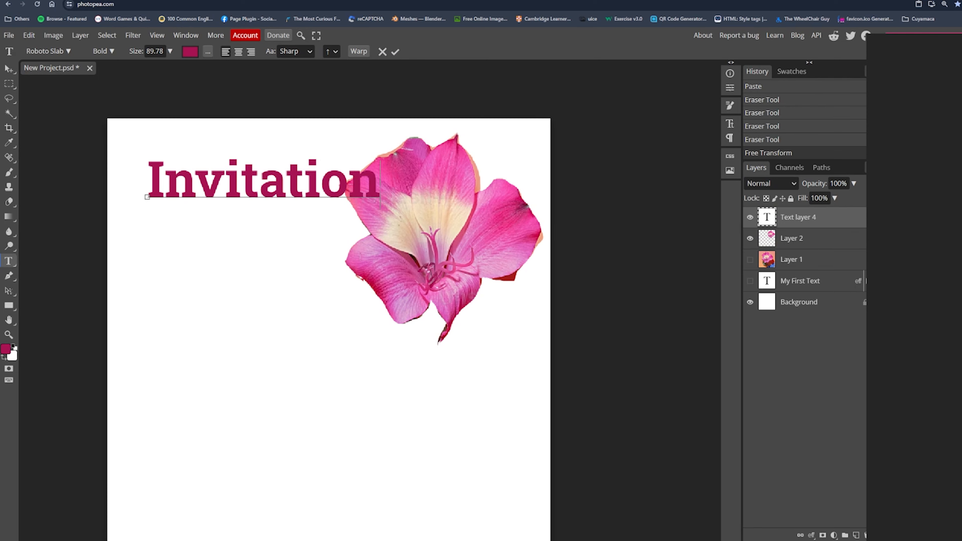
Free-transform the "Invitation" text to about 95% of its size and fit it between the canvas's left edge and the flower.
click(9, 98)
right_click(302, 188)
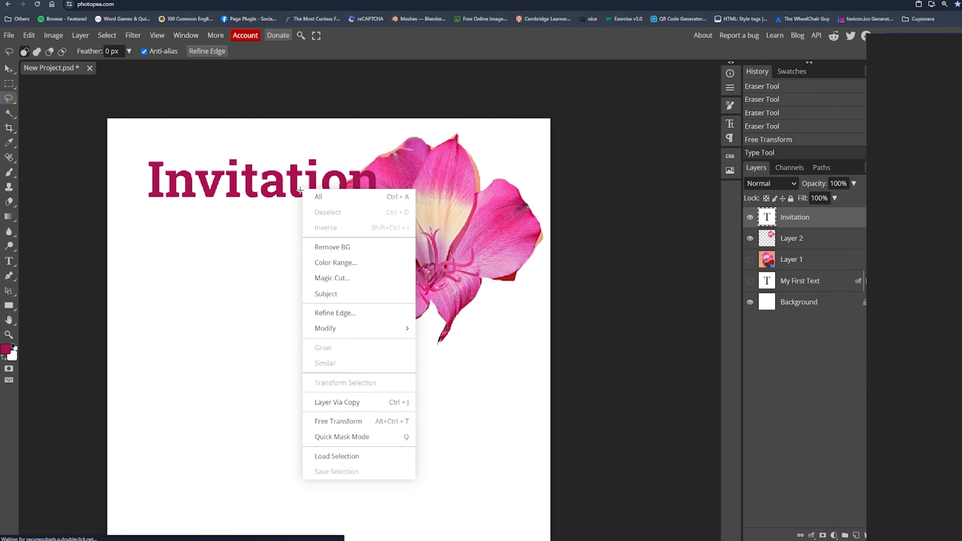
click(353, 422)
drag(383, 160, 334, 199)
drag(265, 193, 269, 192)
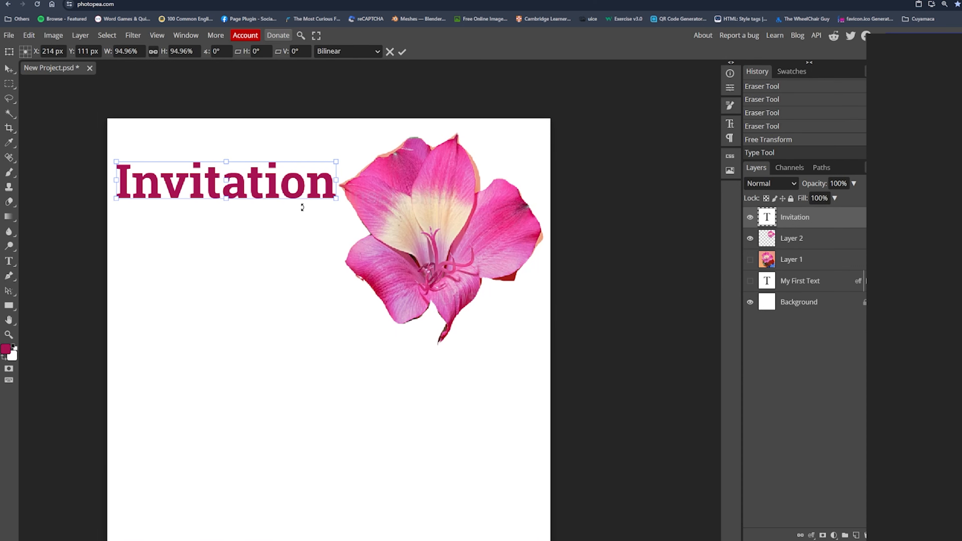
key(Return)
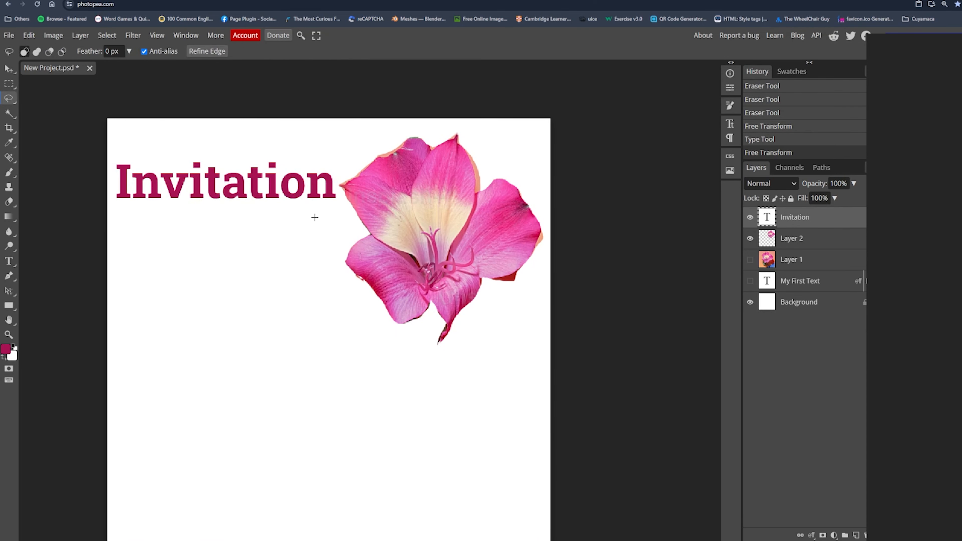
scroll(327, 219, down, 3)
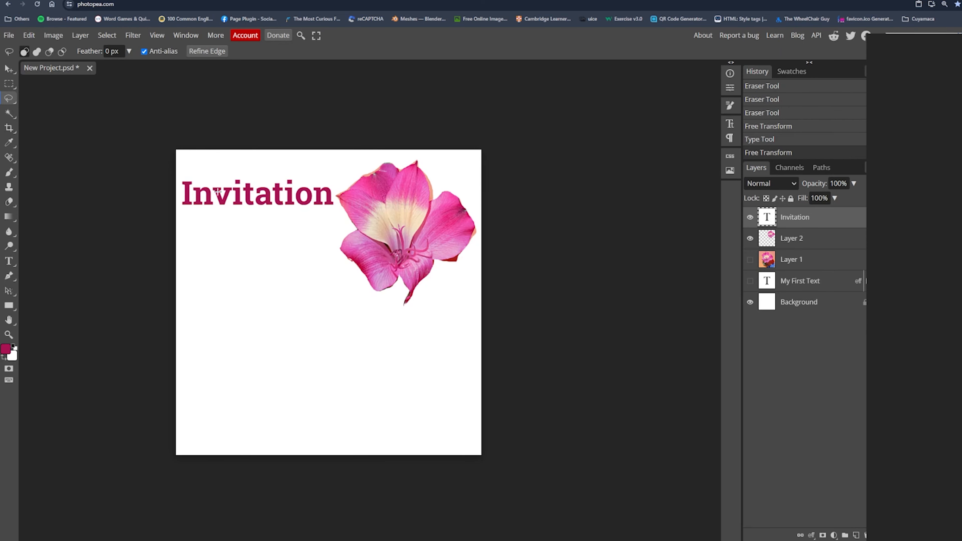
Switch to the Unsplash site, search its photos for "flowers" and browse the results for a suitable picture.
click(95, 0)
click(8, 36)
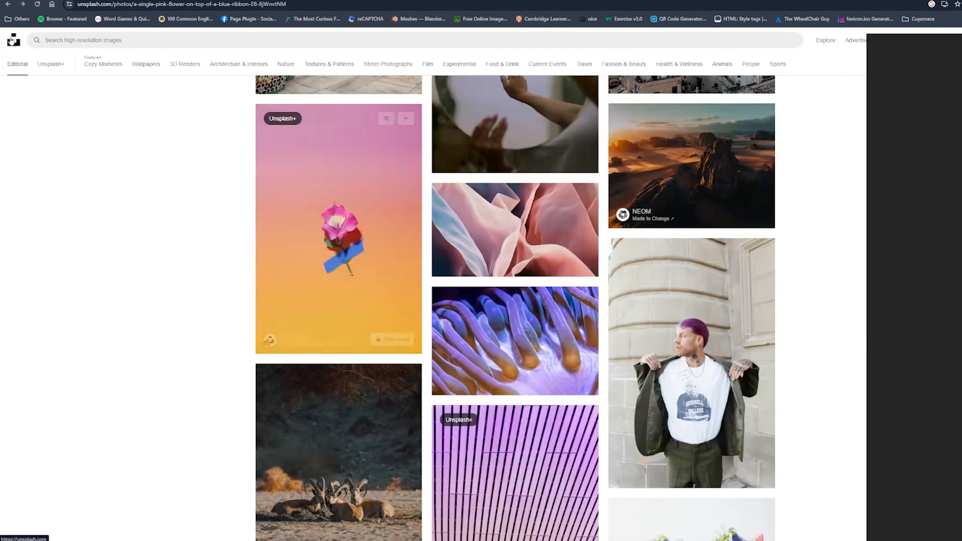
scroll(186, 244, up, 10)
click(225, 40)
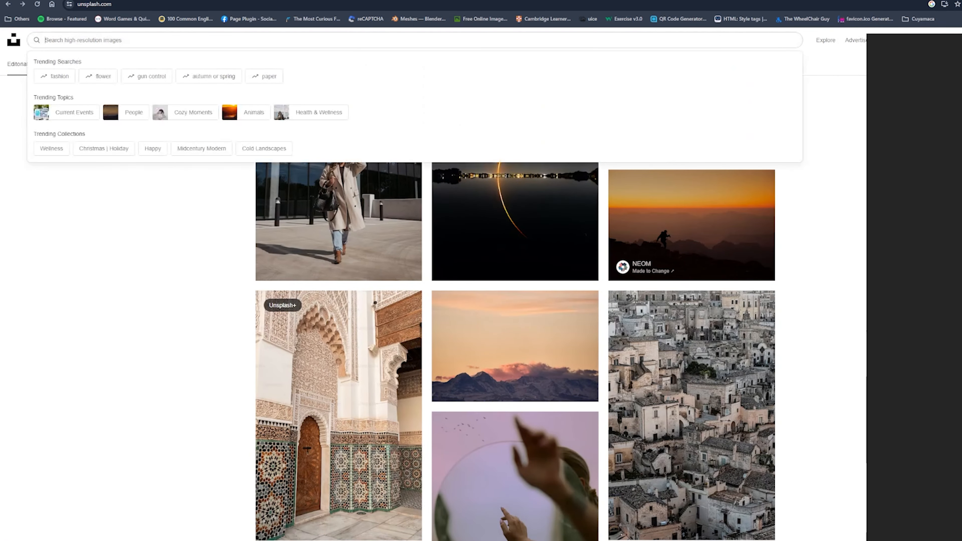
text(flowers)
key(Return)
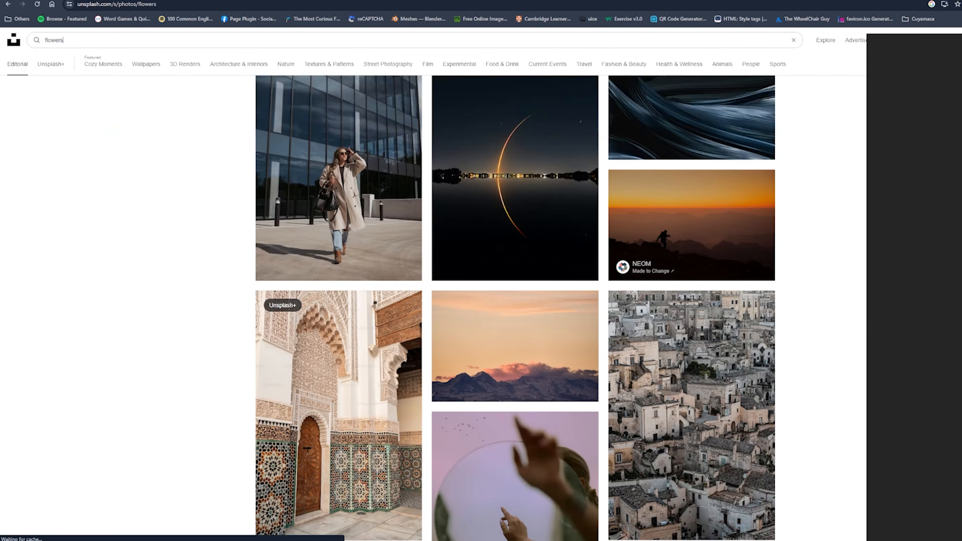
scroll(236, 359, down, 10)
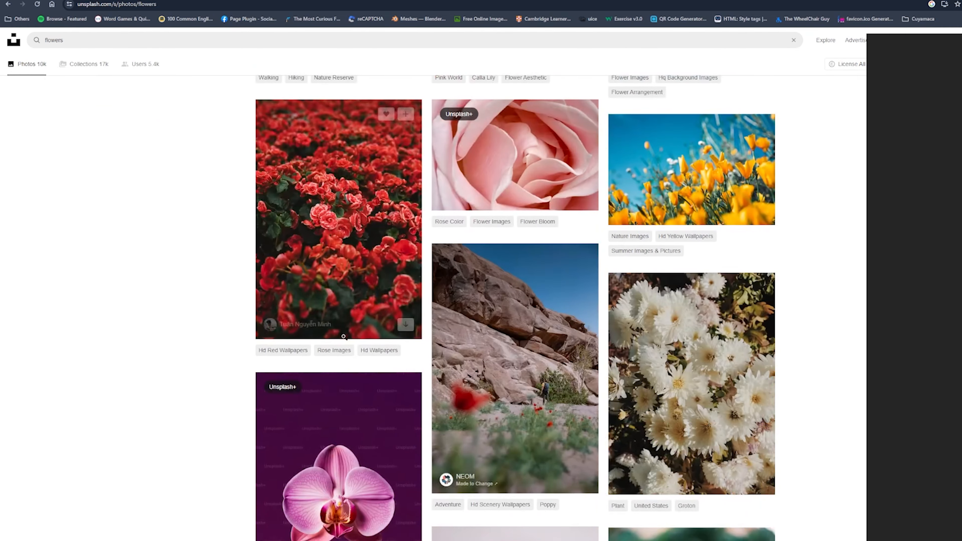
scroll(763, 68, down, 13)
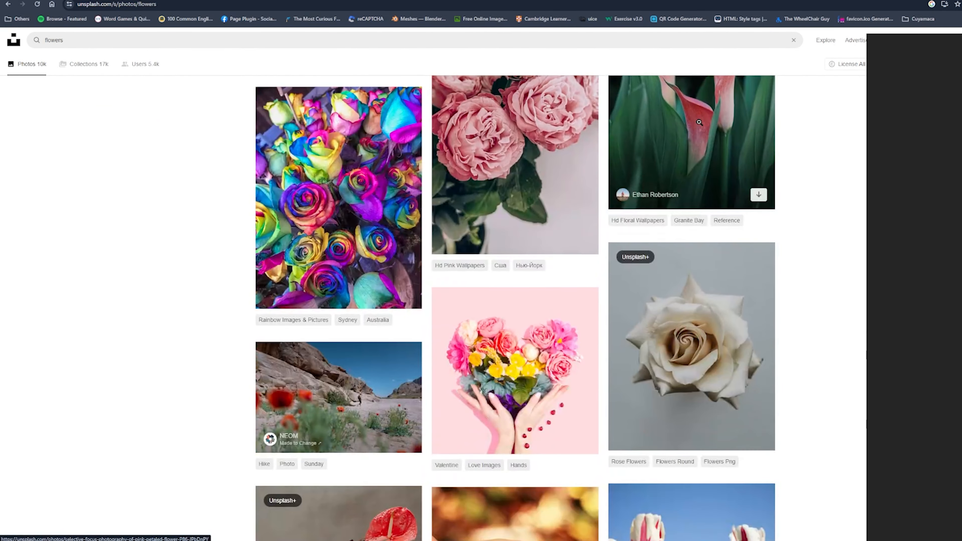
scroll(762, 69, down, 20)
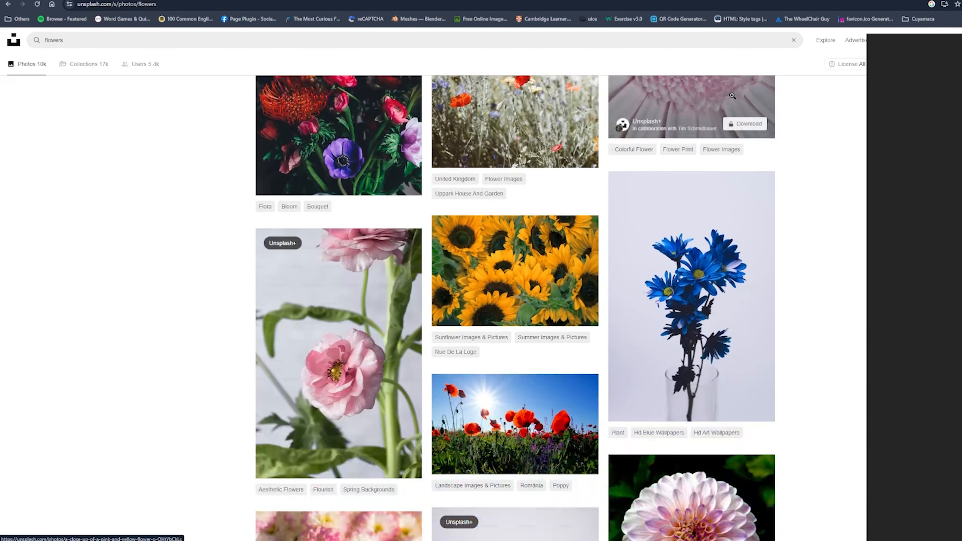
Refine the photo search to "flowers garden" and open the picture of a dirt path between pink flowering bushes.
click(79, 40)
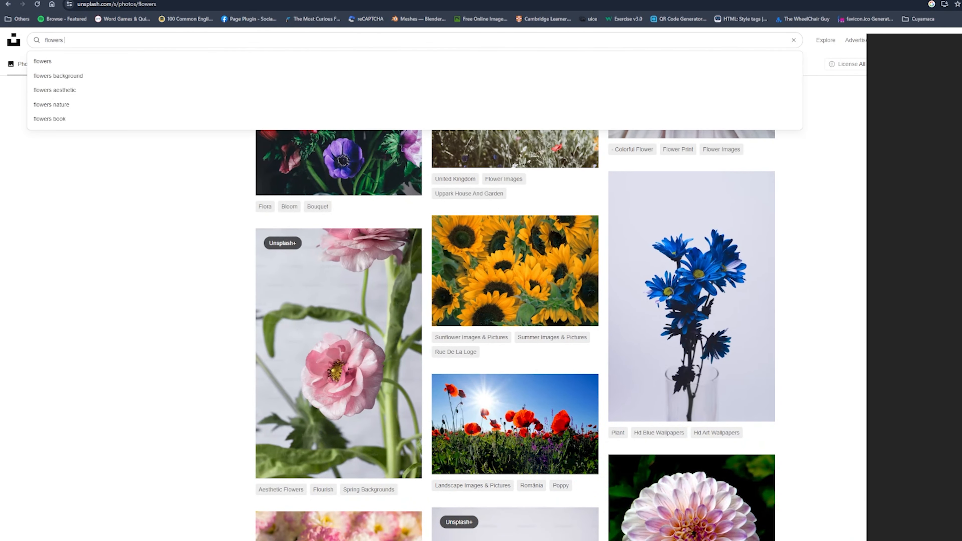
text(garden)
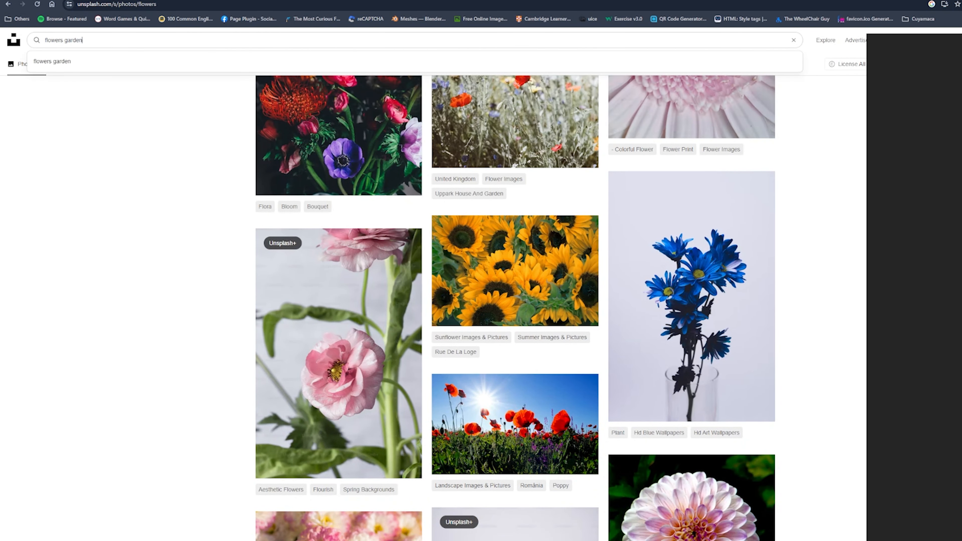
key(Return)
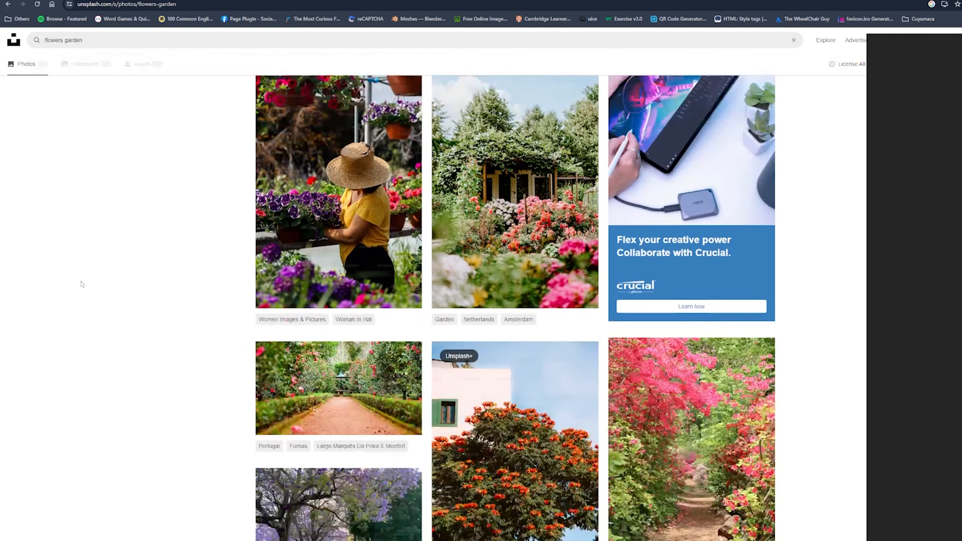
scroll(81, 284, down, 3)
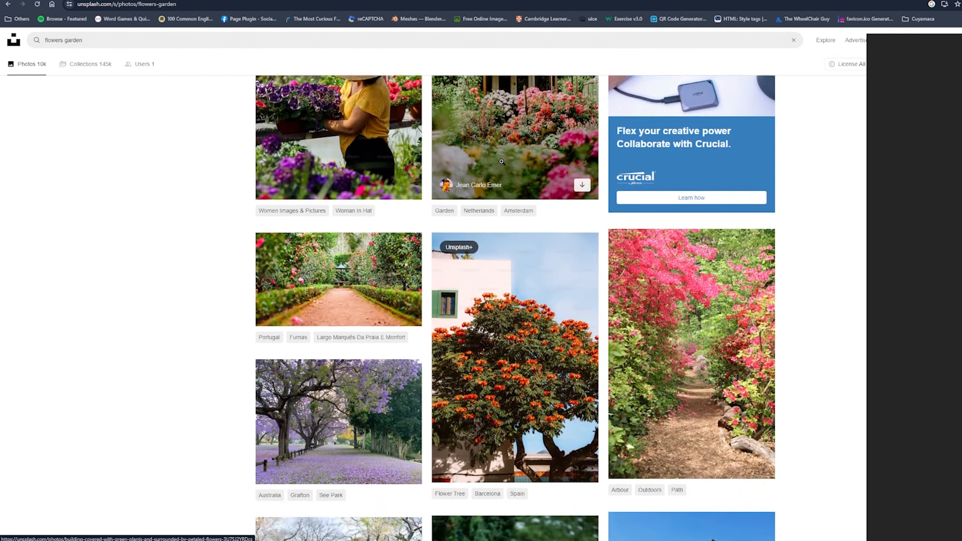
scroll(502, 162, down, 2)
click(645, 279)
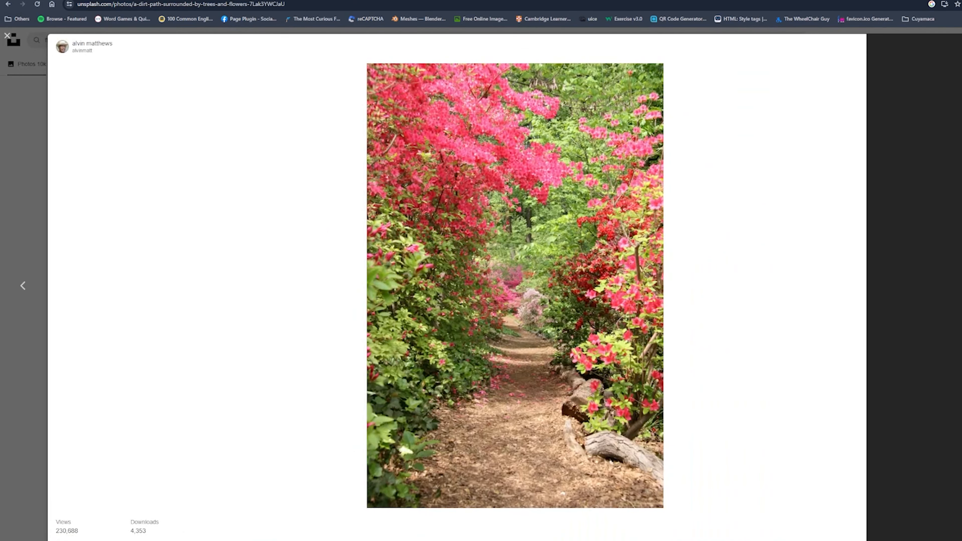
Copy the garden path photo, paste it into the Photopea project and move its layer directly above Background.
right_click(453, 219)
click(495, 251)
click(45, 0)
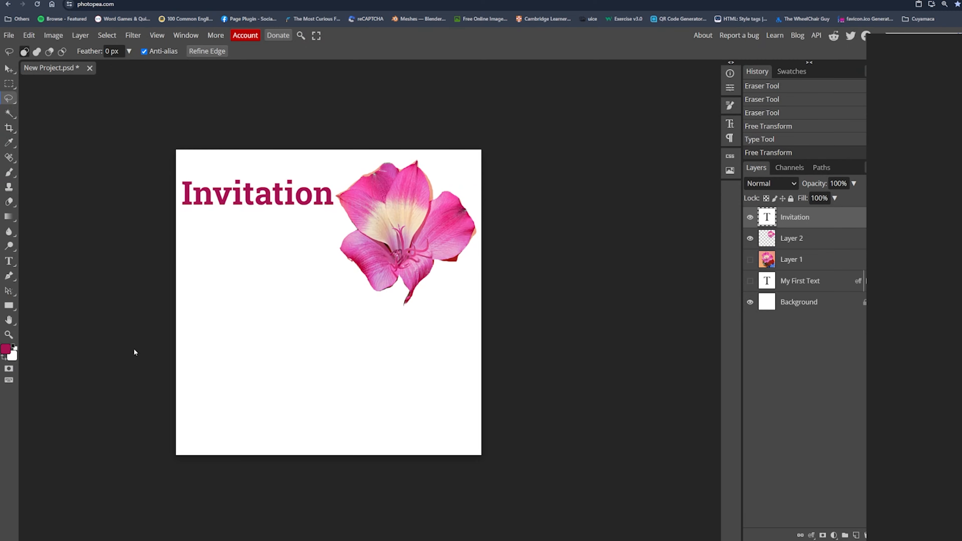
key(ctrl+v)
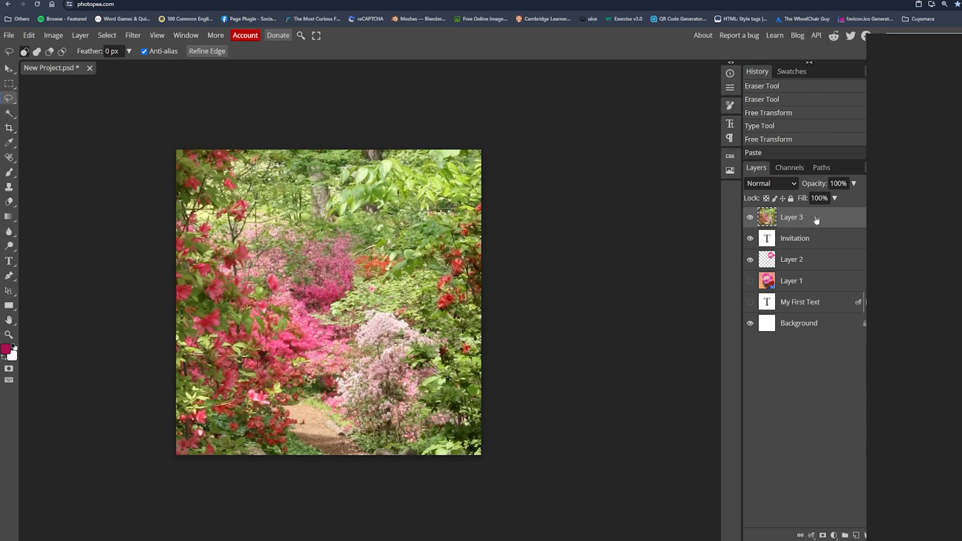
drag(816, 221, 798, 312)
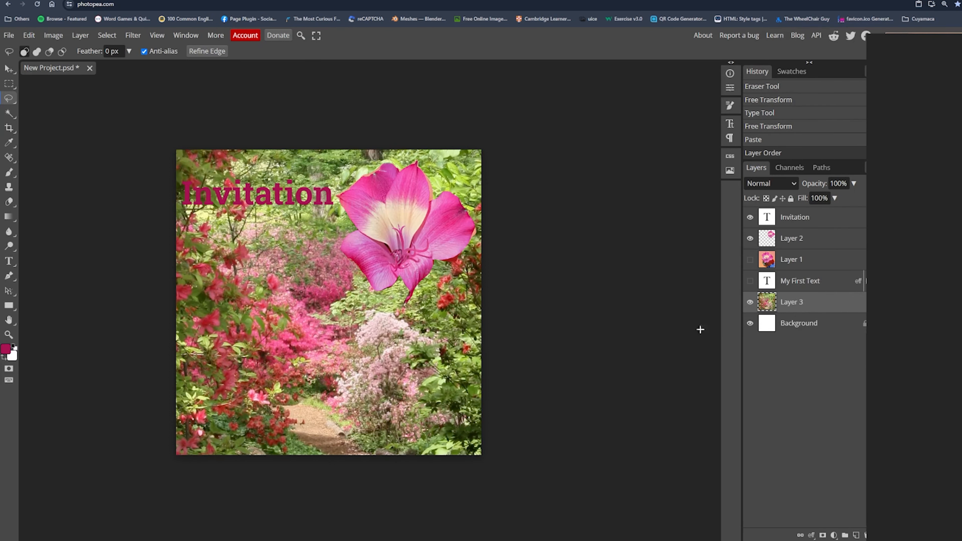
Free-transform the pasted photo to about 46% of its size and move it back over the canvas.
scroll(283, 305, down, 3)
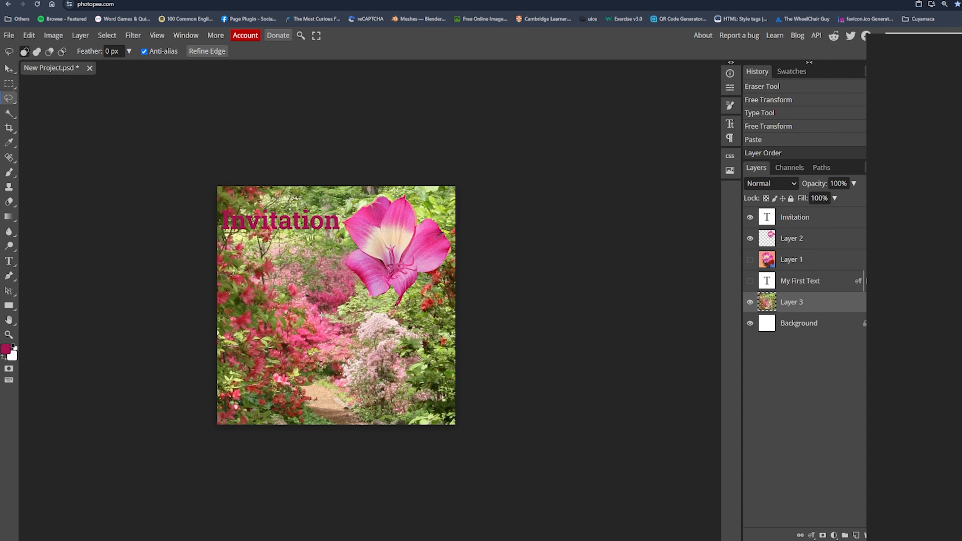
right_click(299, 284)
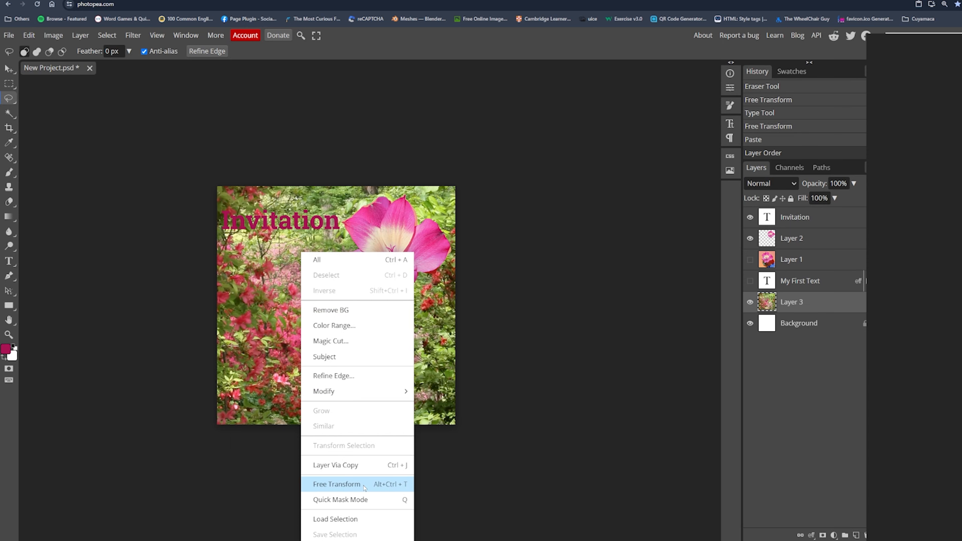
click(334, 485)
scroll(341, 376, down, 6)
scroll(338, 334, down, 5)
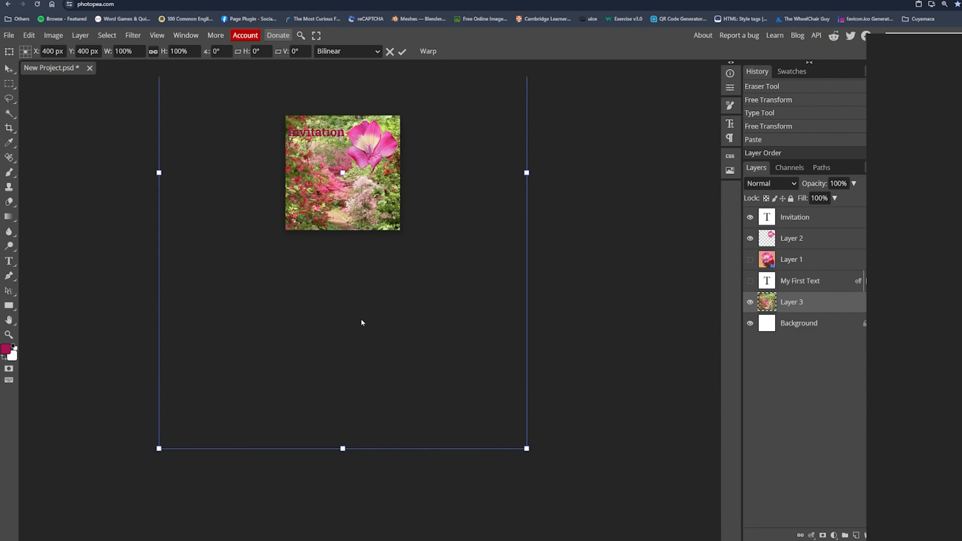
drag(499, 412, 332, 153)
scroll(333, 192, up, 5)
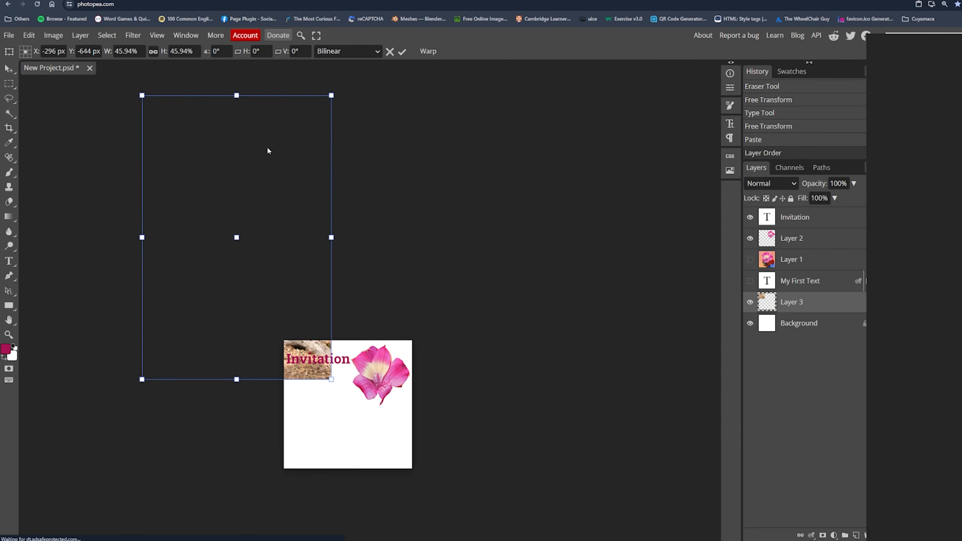
drag(269, 161, 400, 407)
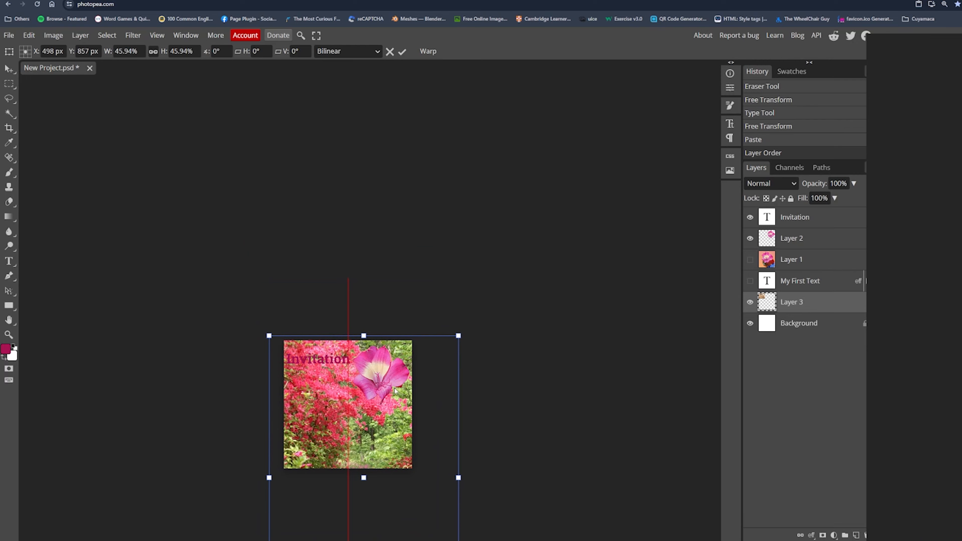
Scale the garden photo to about 36%, position it to cover the whole canvas with the path visible, and apply the transform.
scroll(410, 345, down, 6)
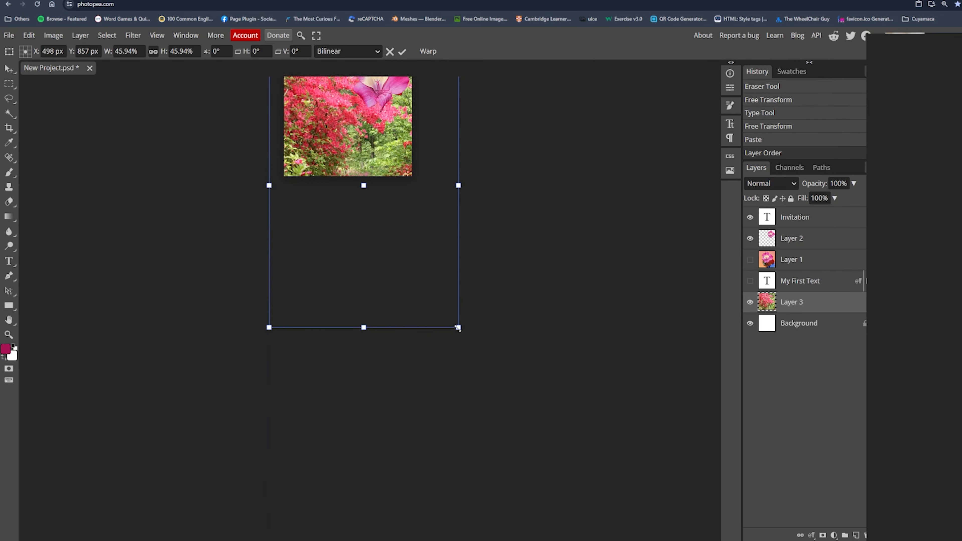
drag(458, 328, 421, 220)
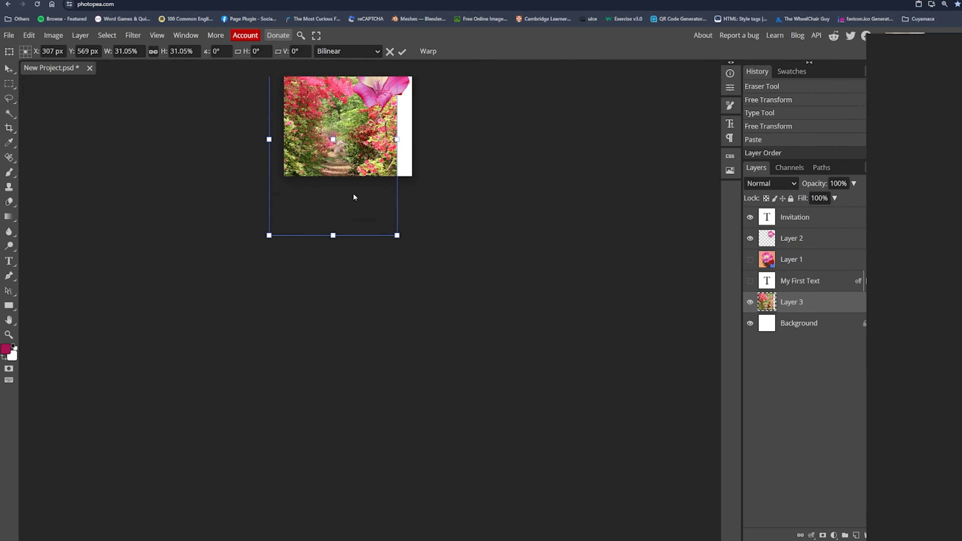
drag(354, 198, 383, 164)
scroll(384, 164, up, 3)
scroll(343, 279, up, 2)
drag(410, 267, 433, 278)
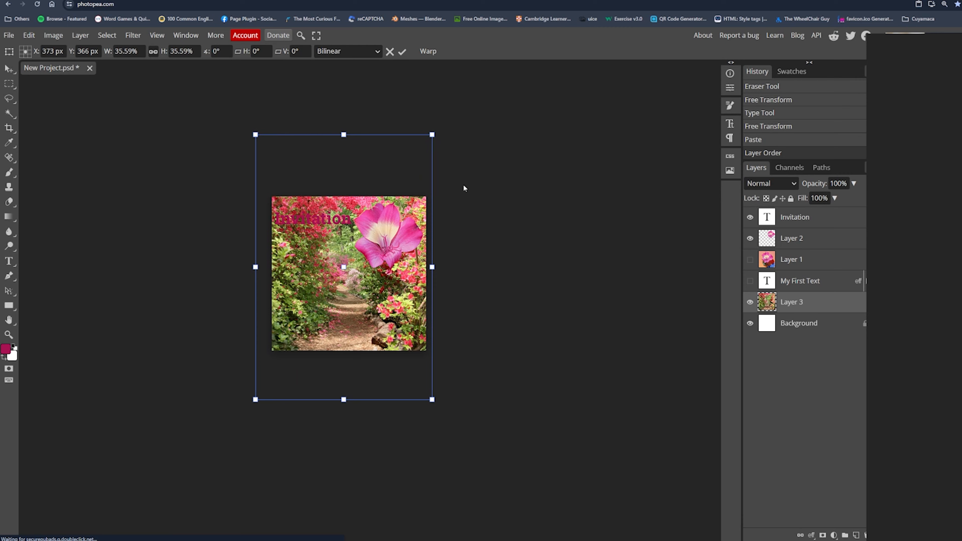
mouse_move(382, 260)
mouse_down()
mouse_move(380, 279)
mouse_move(378, 253)
mouse_up()
key(Return)
key(l)
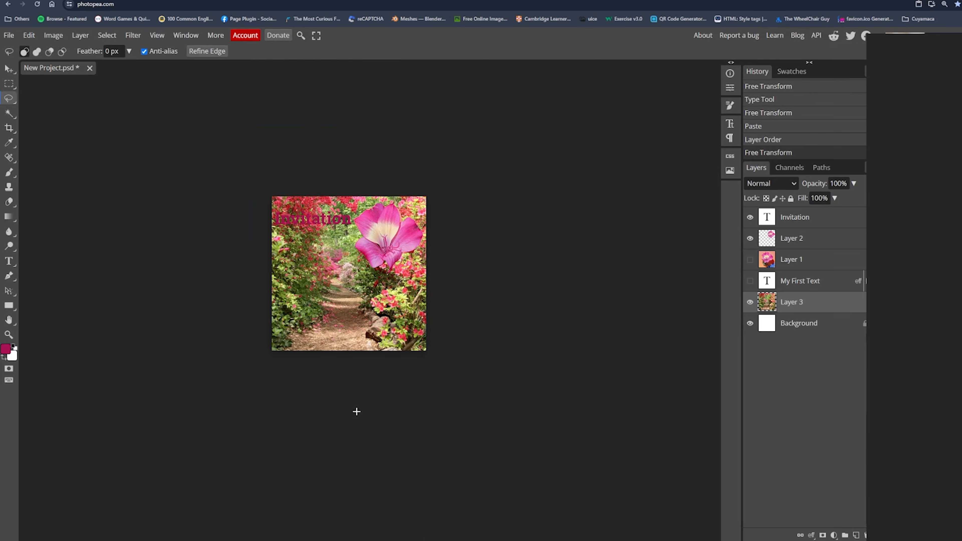
Add an empty layer directly above the flower layer, activate the Brush tool and set the foreground colour to white.
scroll(295, 227, up, 4)
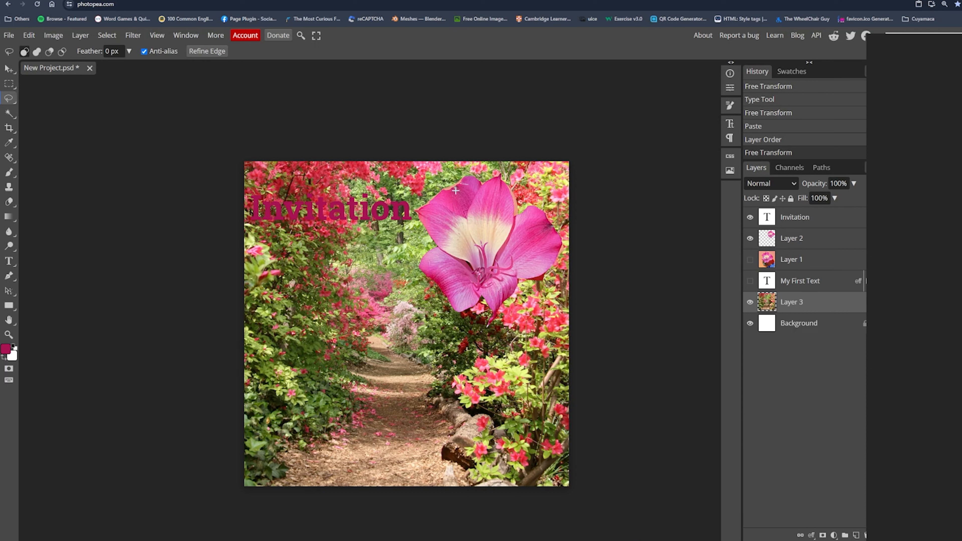
click(791, 219)
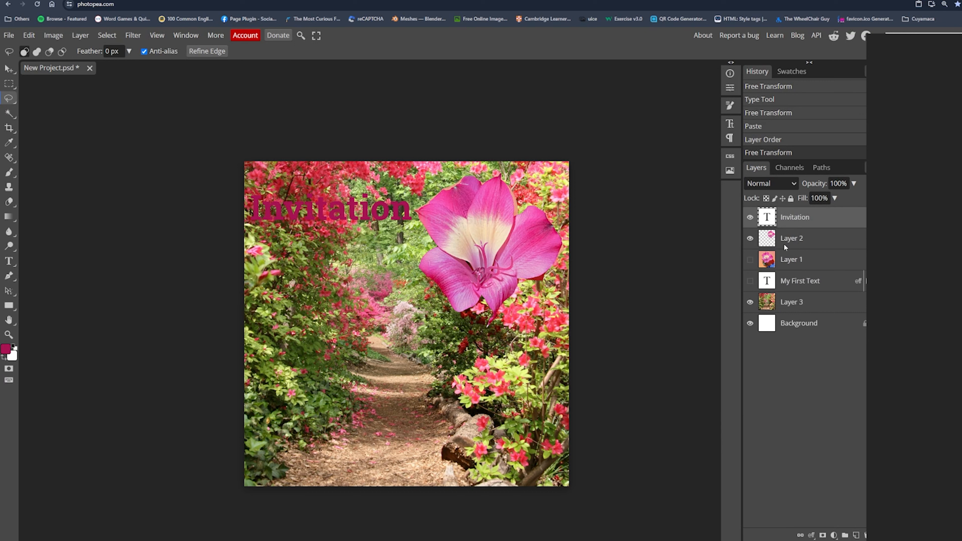
click(798, 244)
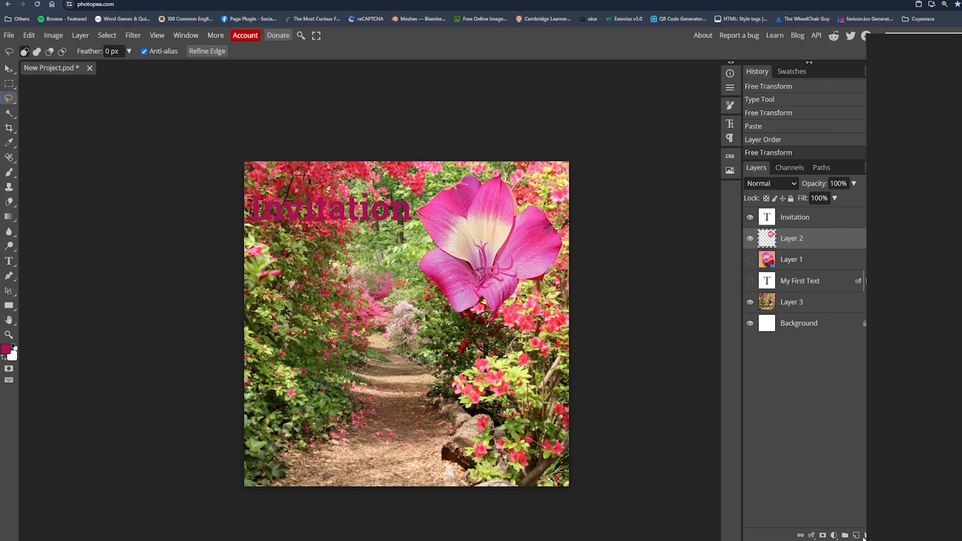
click(856, 536)
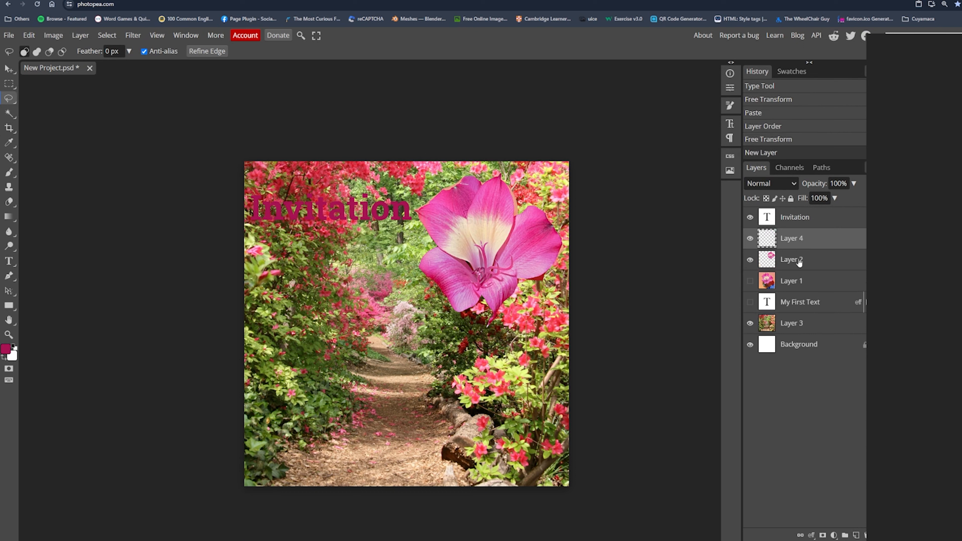
key(b)
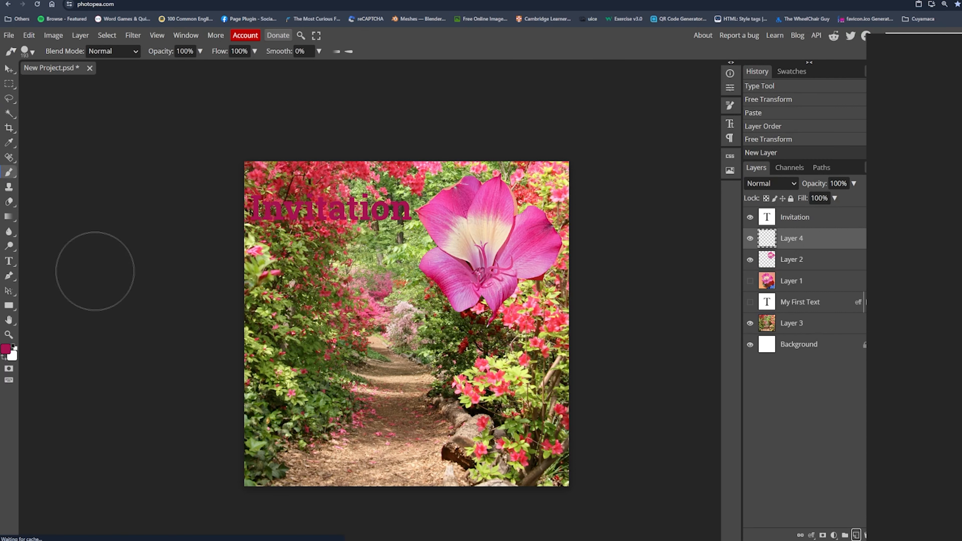
click(6, 353)
drag(446, 283, 417, 265)
click(634, 274)
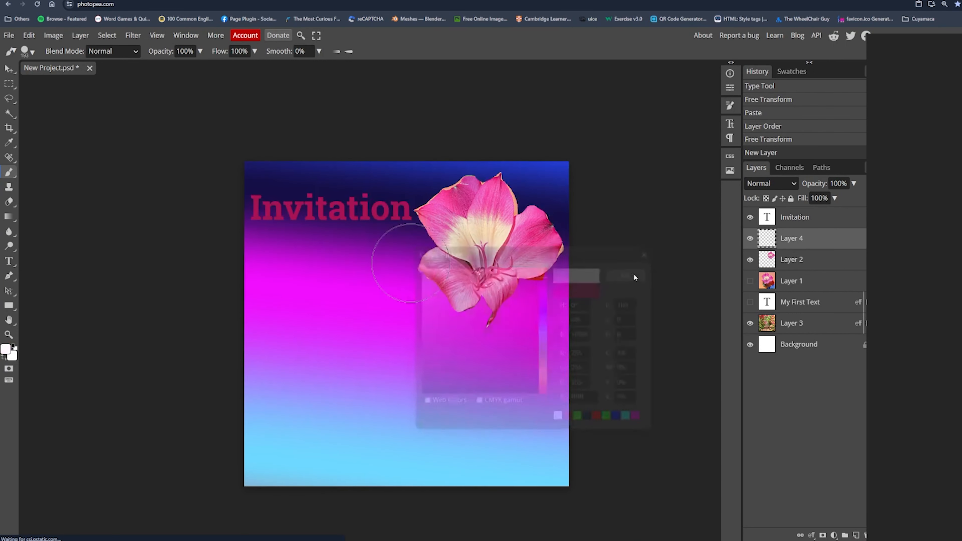
Undo the new layer, the photo's transform, its reordering and the paste, and redo only the paste.
key(ctrl+z)
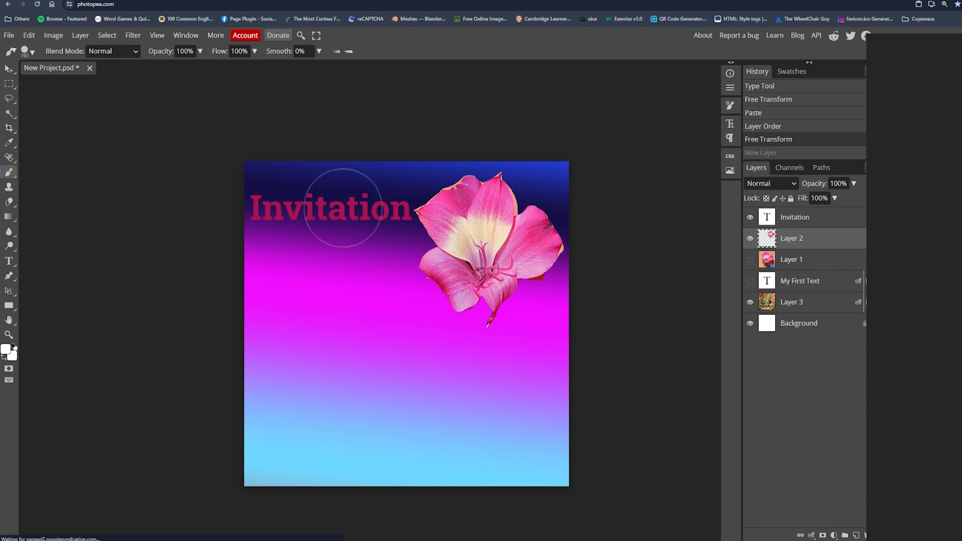
key(ctrl+z)
key(ctrl+z)
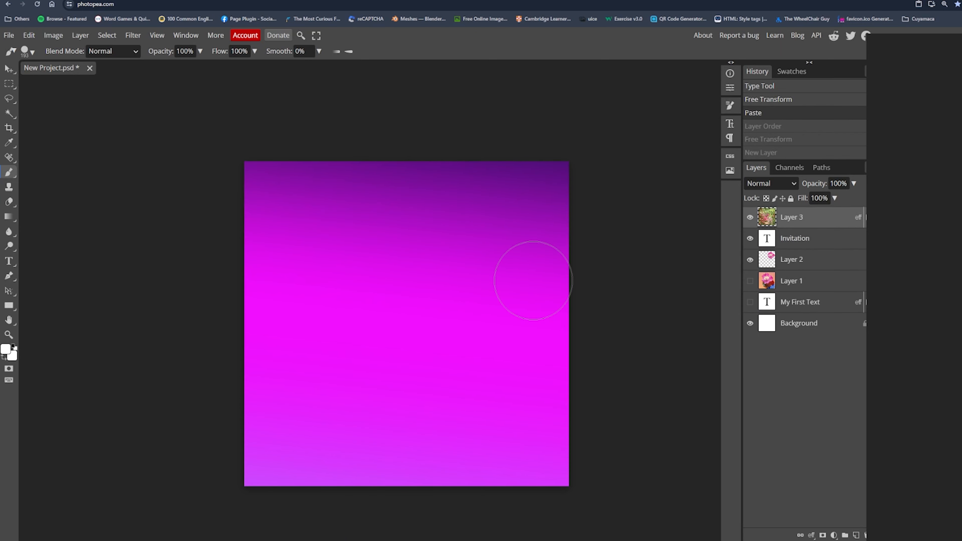
key(ctrl+z)
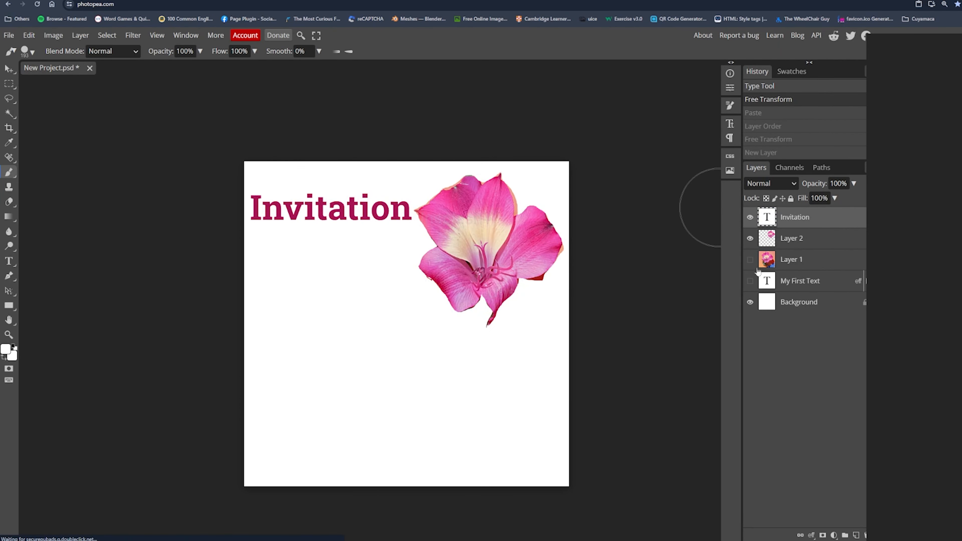
key(ctrl+shift+z)
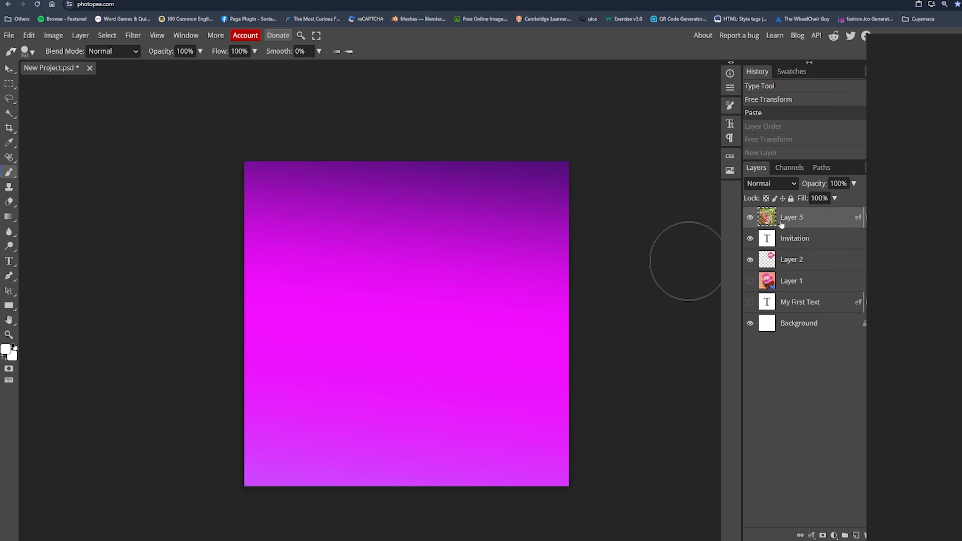
Move the restored photo layer directly above Background and activate the Lasso tool.
drag(782, 224, 784, 311)
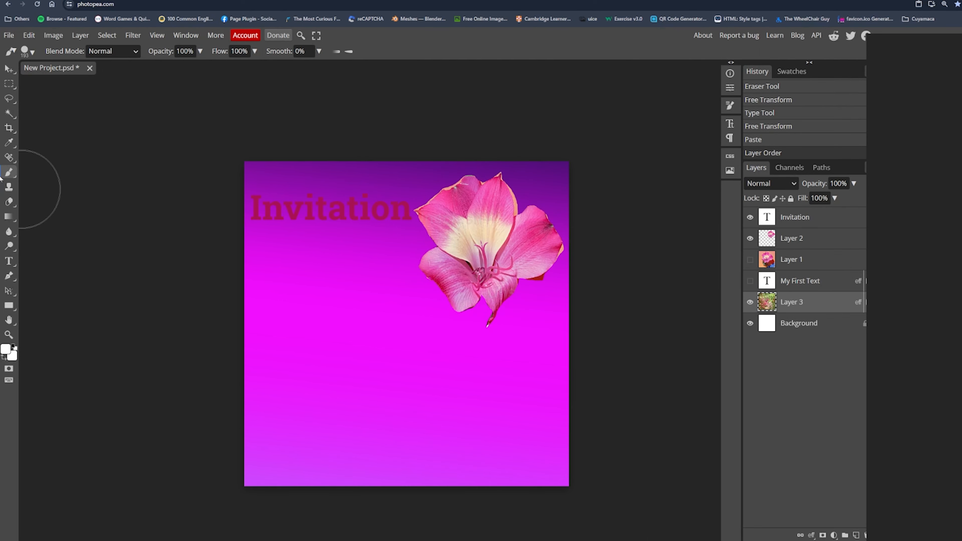
click(9, 97)
click(127, 139)
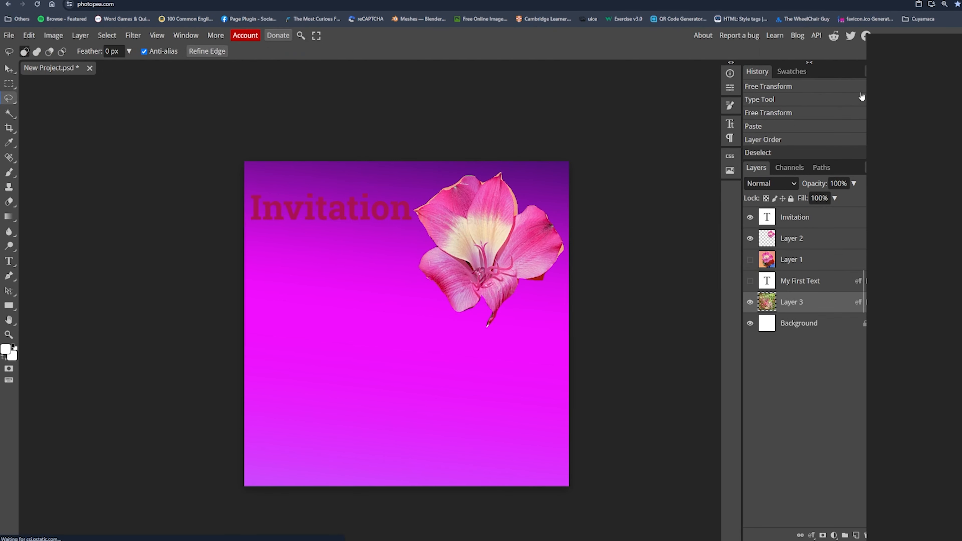
Toggle the visibility of the text, flower and photo layers to examine which one produces the magenta fill.
click(750, 261)
click(750, 261)
click(751, 218)
click(751, 219)
click(750, 303)
click(750, 239)
click(751, 303)
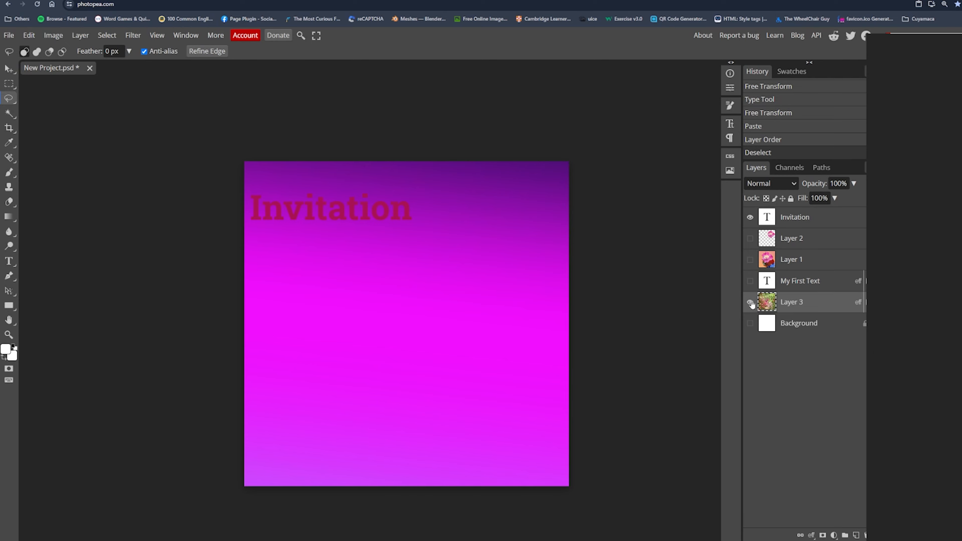
click(750, 302)
click(750, 239)
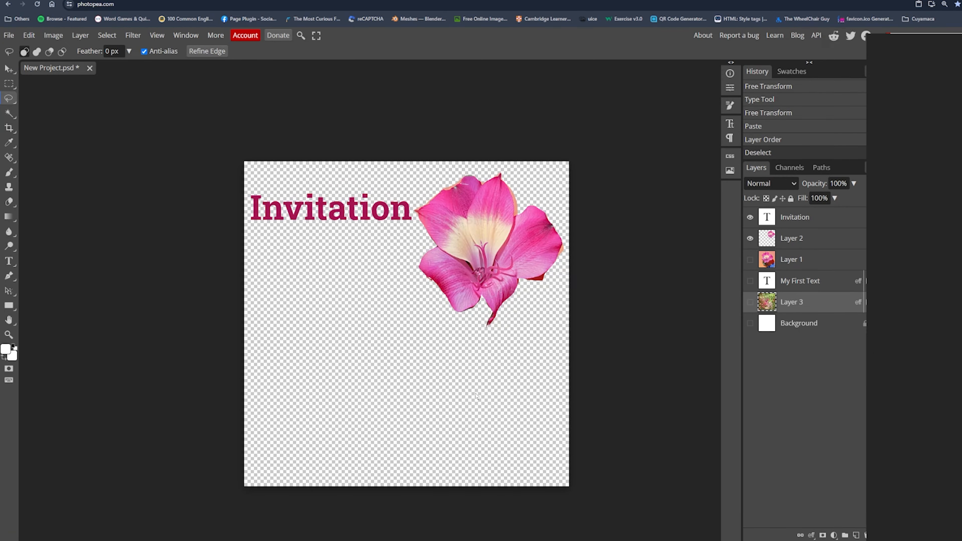
click(751, 302)
click(750, 217)
click(750, 218)
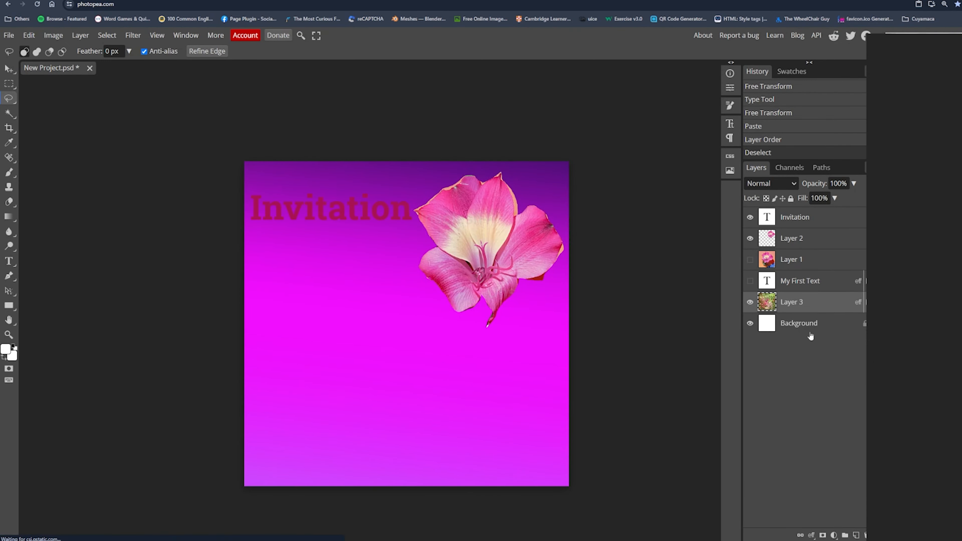
Delete the magenta-tinted photo layer and paste the garden path photo again directly above Background.
key(Delete)
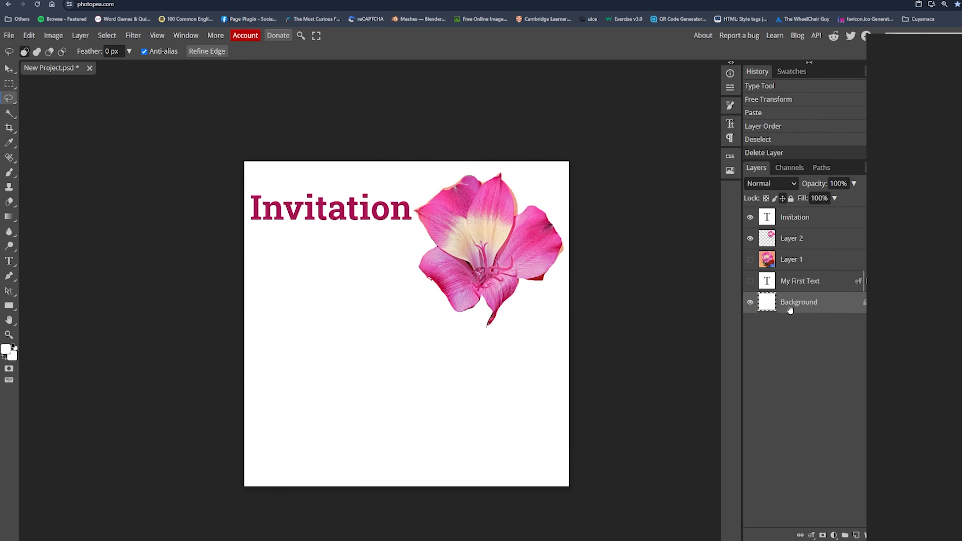
scroll(565, 260, down, 3)
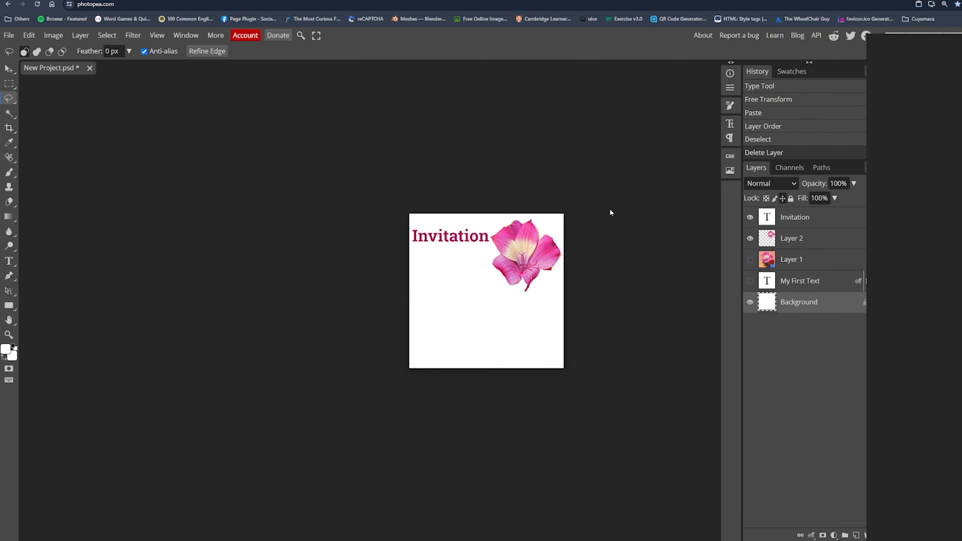
key(ctrl+v)
Free-transform the new photo layer to about 48% of its size and position it over the canvas.
right_click(462, 322)
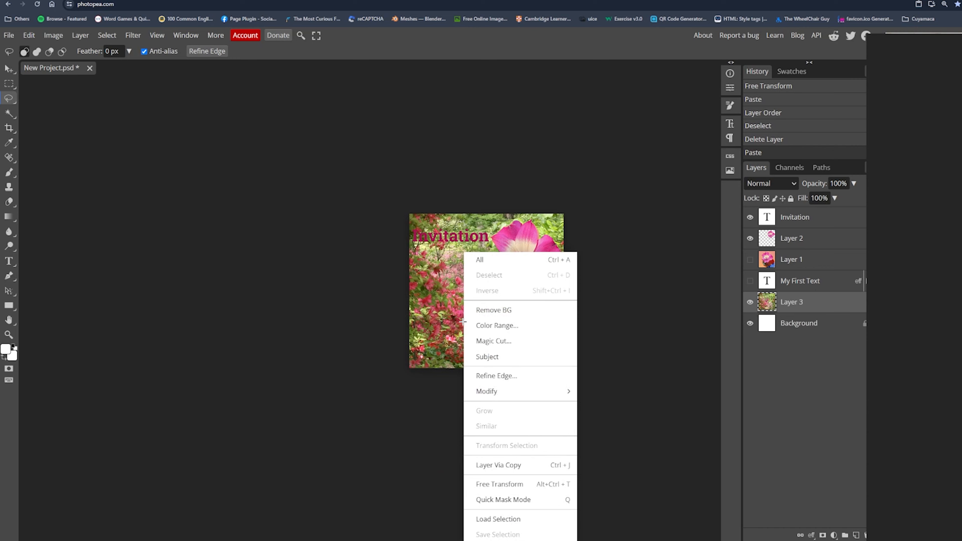
click(519, 490)
drag(486, 354, 458, 305)
scroll(458, 305, down, 1)
scroll(458, 305, down, 1)
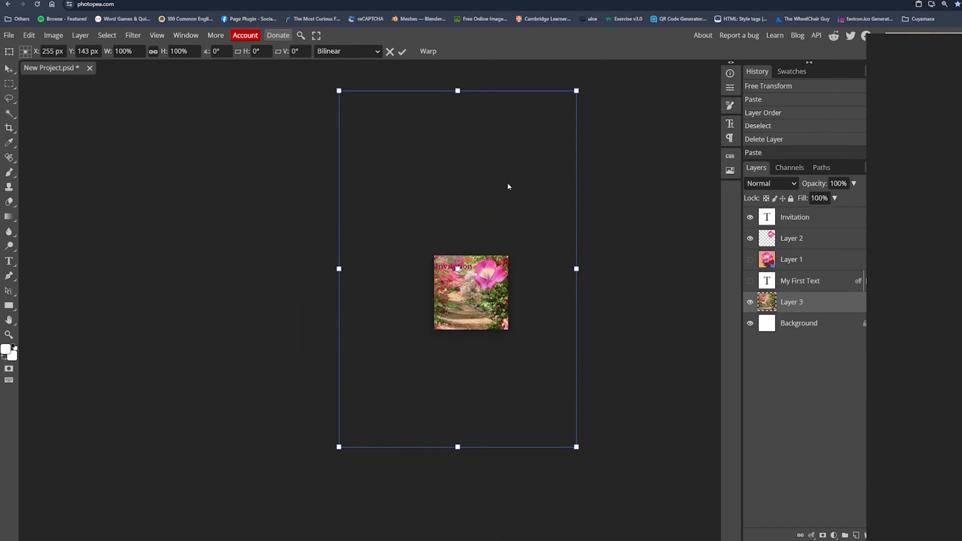
drag(578, 91, 453, 273)
drag(376, 336, 445, 309)
scroll(440, 263, up, 3)
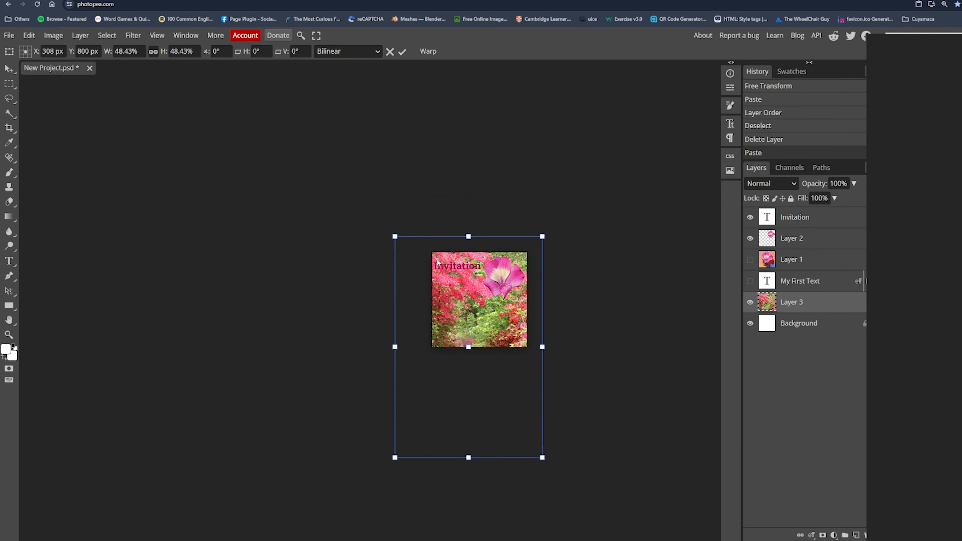
Shrink the garden photo further, position it so the path and bushes fill the canvas, and apply the transform.
drag(375, 228, 430, 356)
drag(542, 392, 513, 277)
drag(561, 332, 550, 309)
key(Return)
key(l)
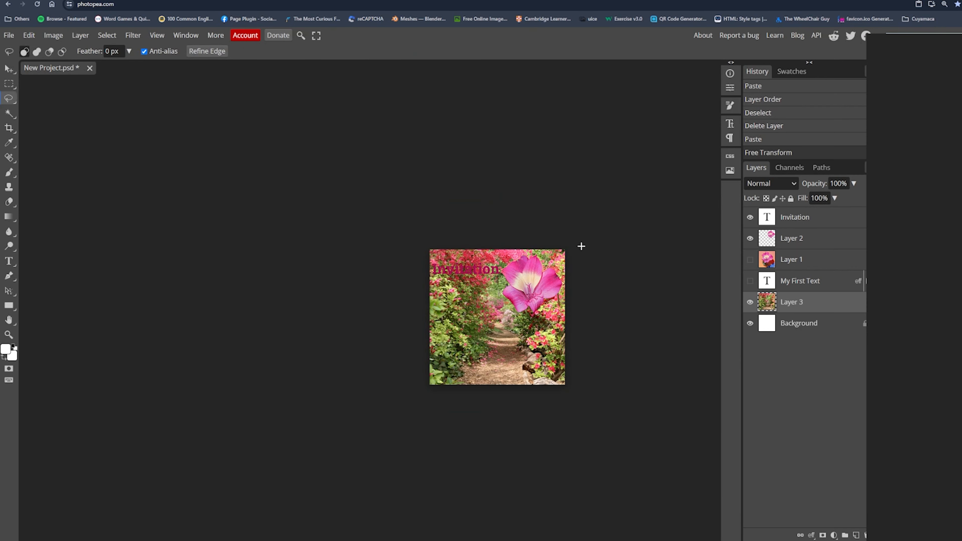
scroll(587, 269, up, 3)
scroll(585, 273, up, 2)
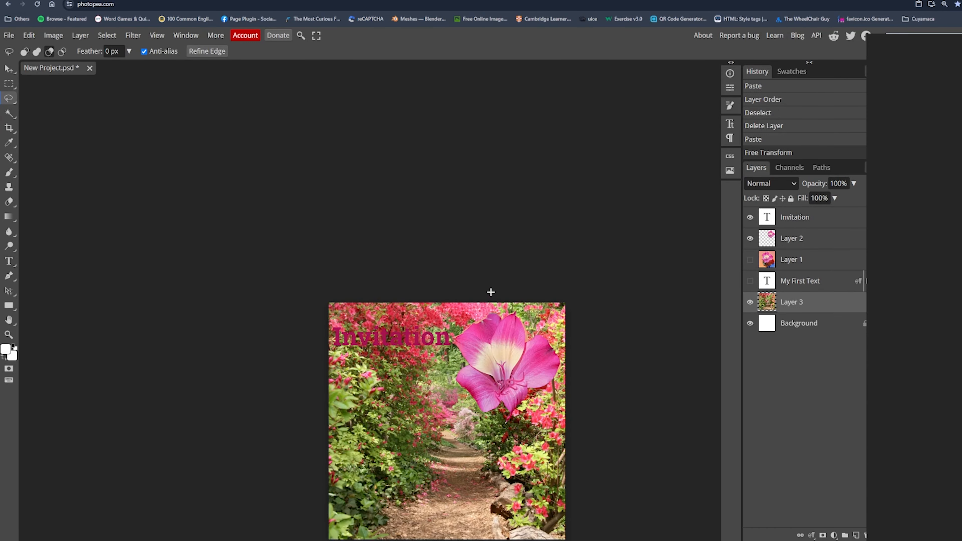
scroll(492, 292, up, 1)
scroll(496, 299, down, 4)
scroll(420, 287, up, 2)
scroll(374, 217, up, 1)
scroll(374, 216, up, 1)
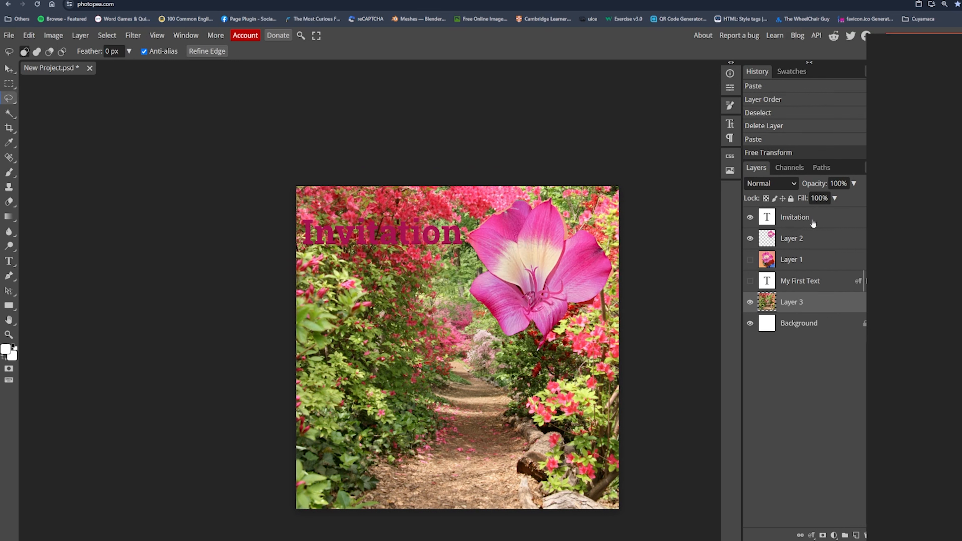
Add a new empty layer directly above the cut-out flower layer and below the Invitation text.
click(798, 239)
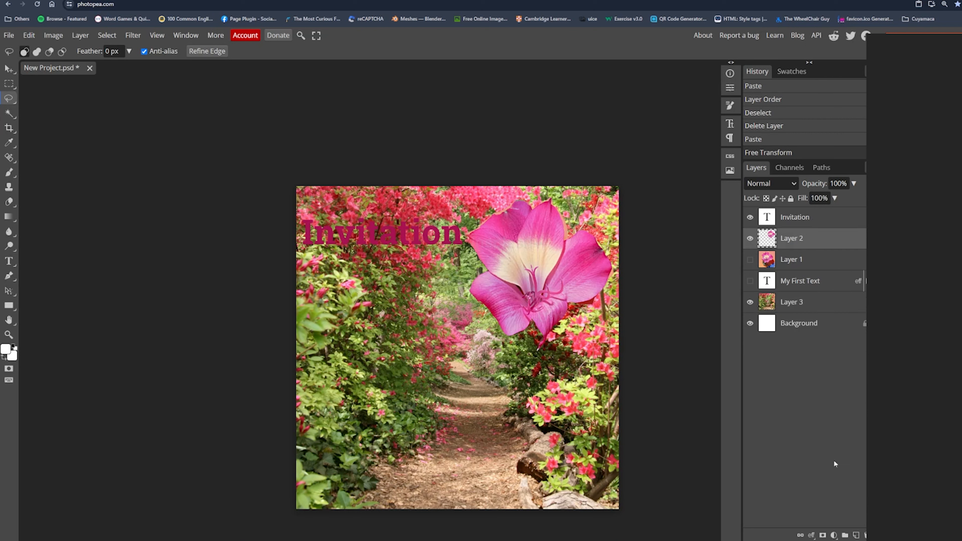
click(856, 536)
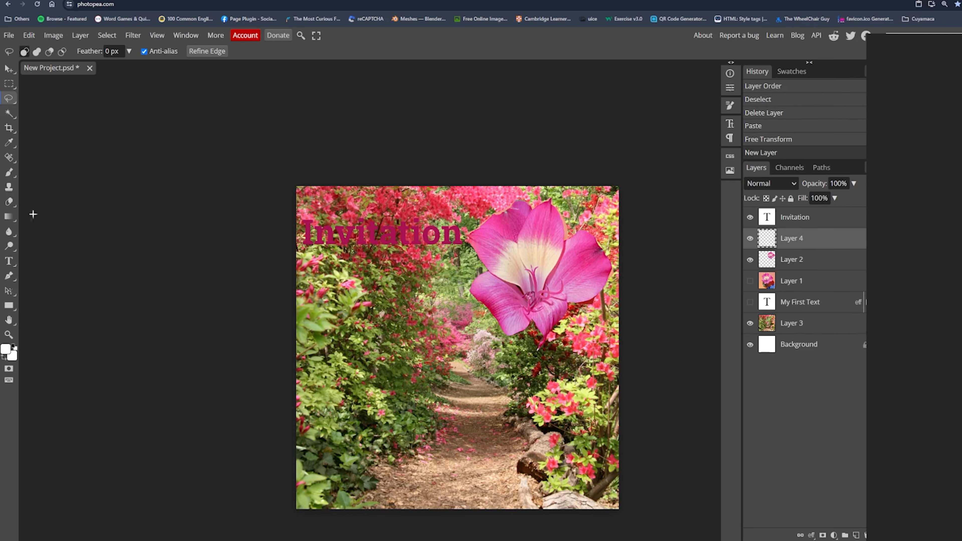
Try painting a freehand white brush stroke behind the Invitation title, and undo it.
click(9, 173)
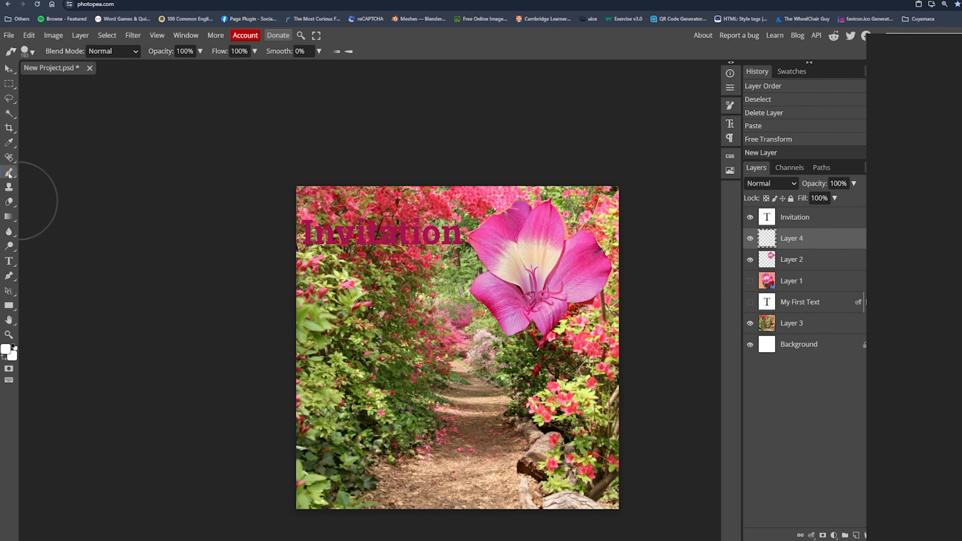
drag(448, 234, 319, 238)
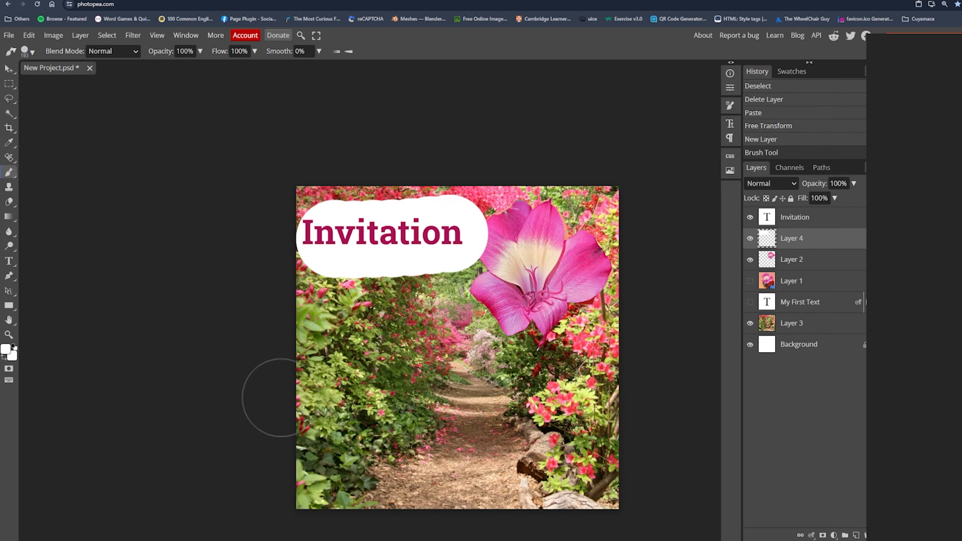
key(ctrl+z)
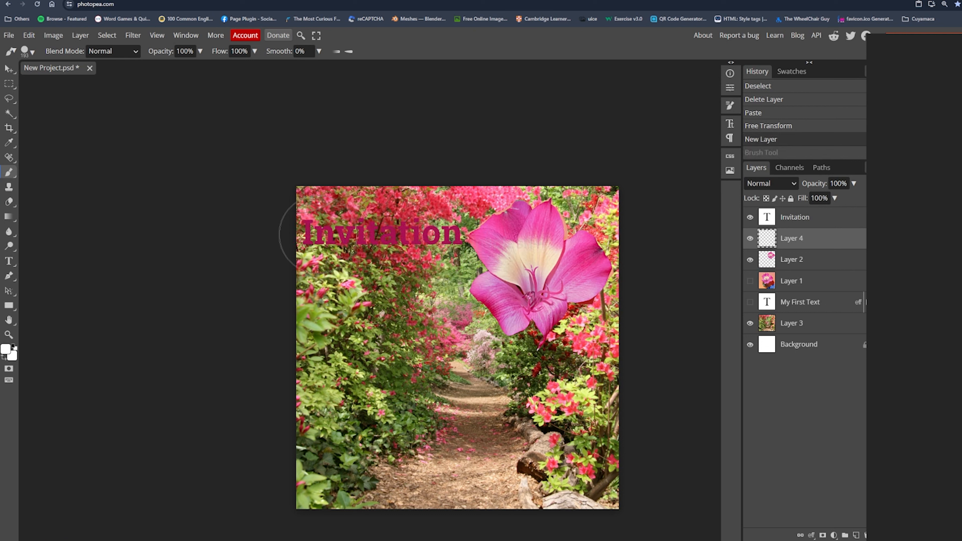
click(327, 234)
key(ctrl+z)
Select a rectangle around the Invitation title, brush it completely white on the new layer, and deselect.
click(5, 86)
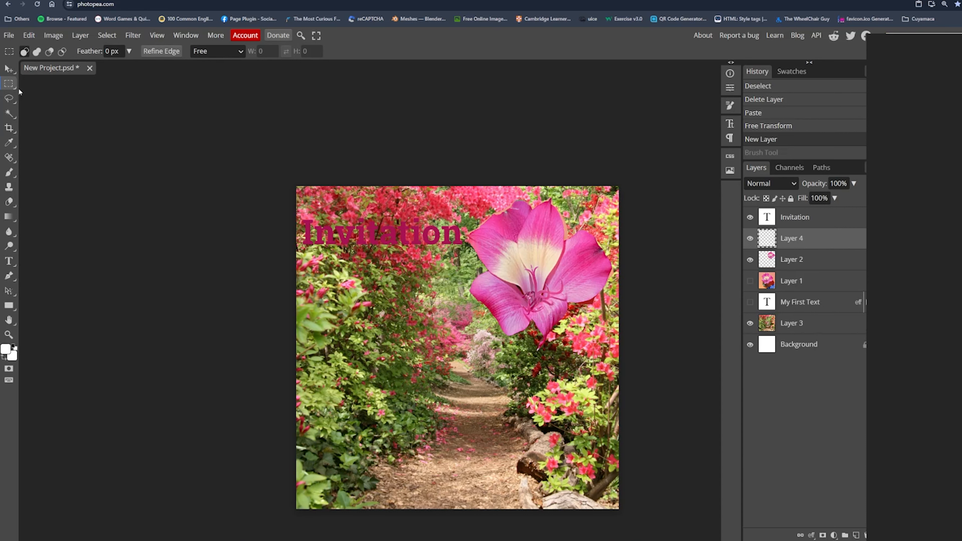
drag(298, 214, 471, 260)
drag(467, 257, 466, 254)
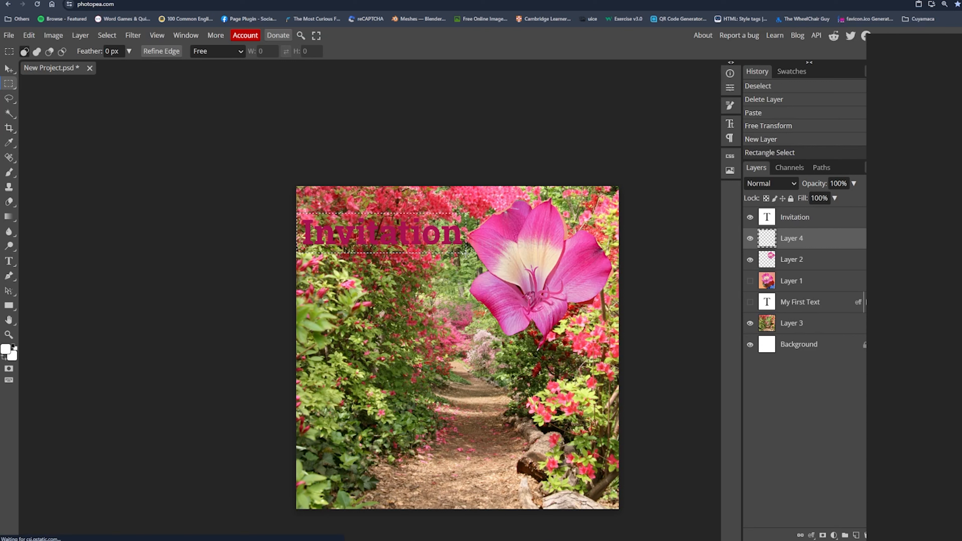
key(b)
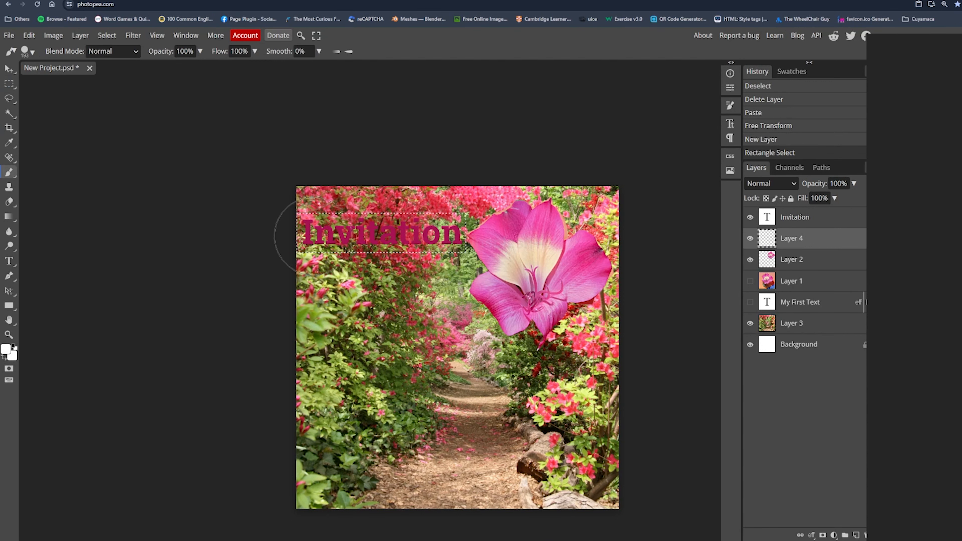
click(301, 234)
drag(302, 234, 431, 235)
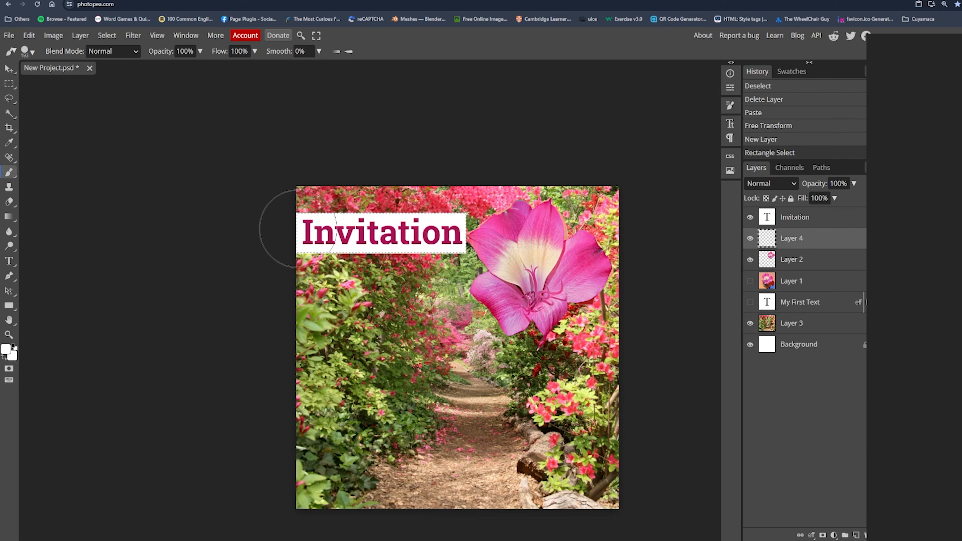
drag(461, 234, 304, 245)
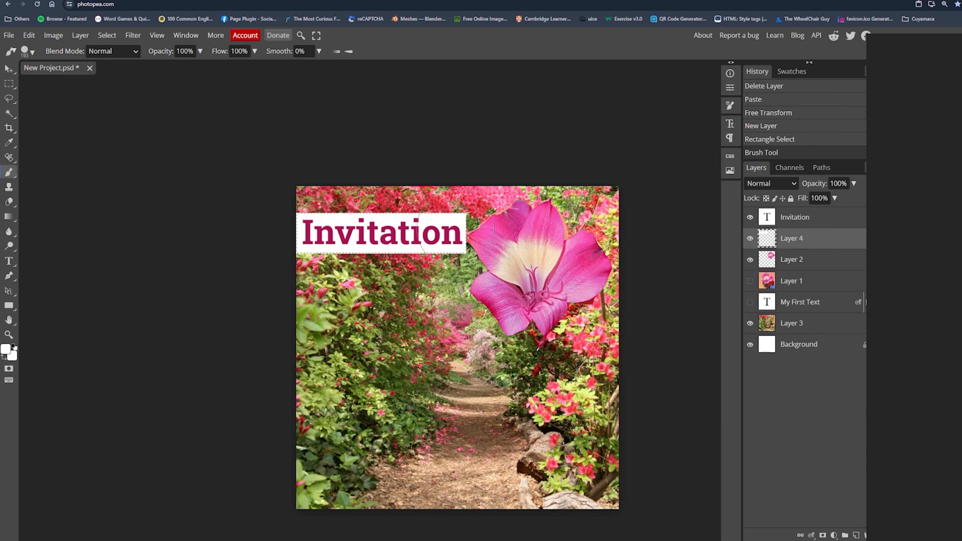
click(9, 104)
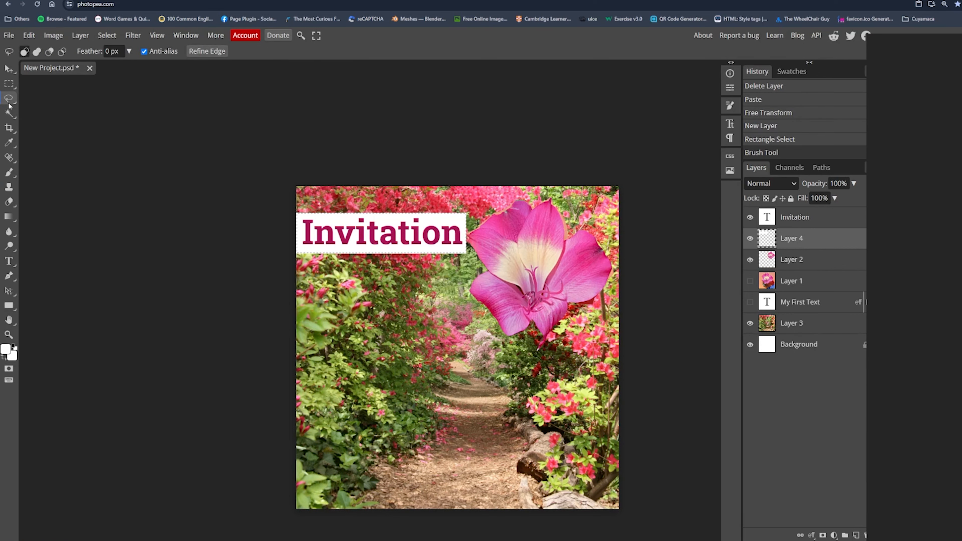
click(431, 326)
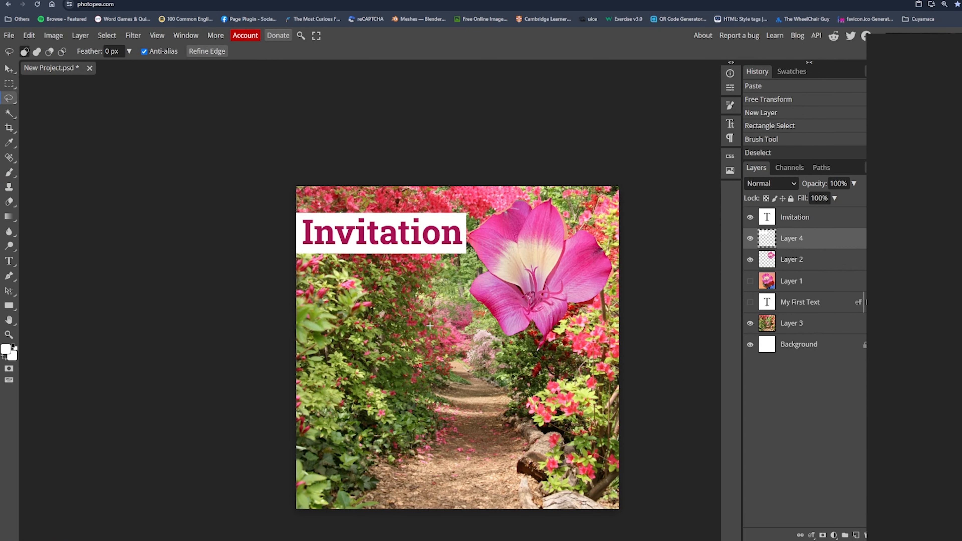
scroll(530, 245, down, 3)
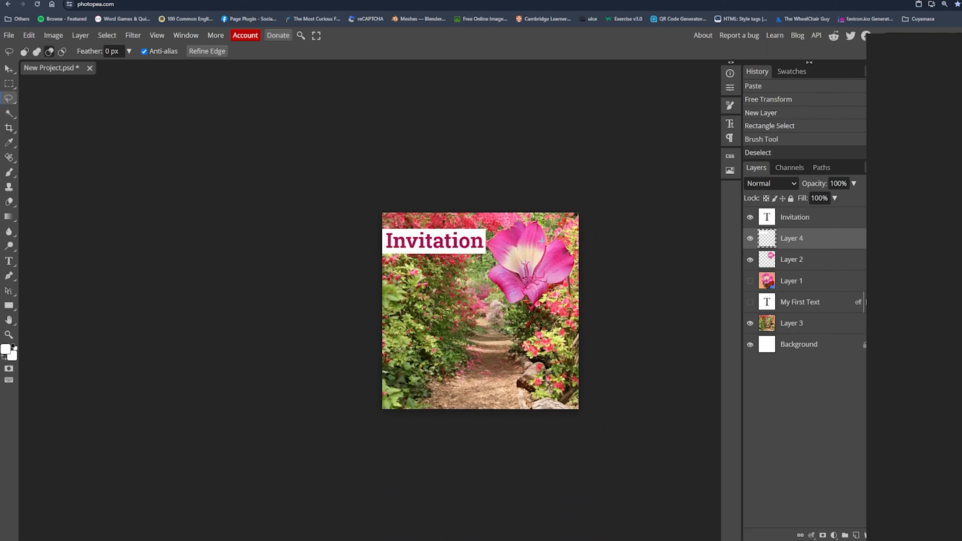
scroll(549, 235, up, 3)
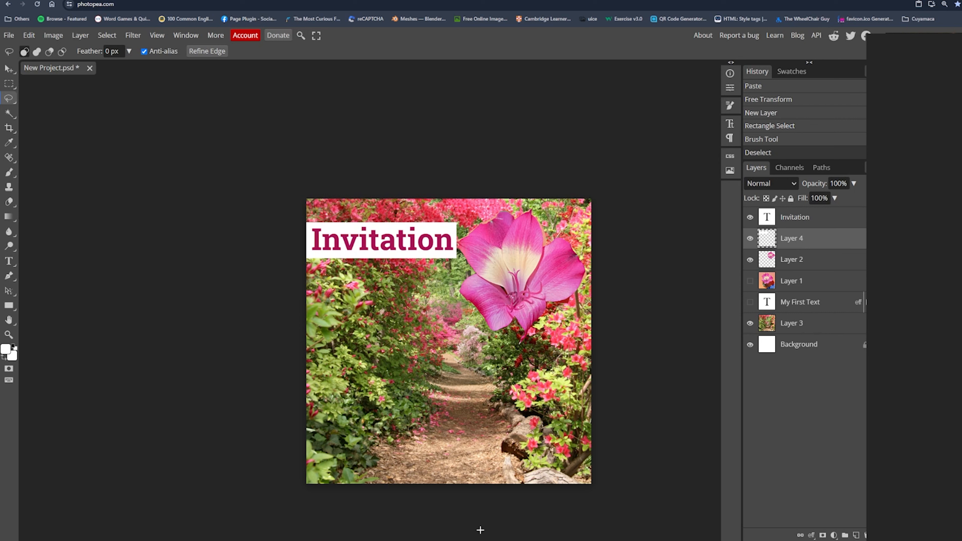
right_click(522, 280)
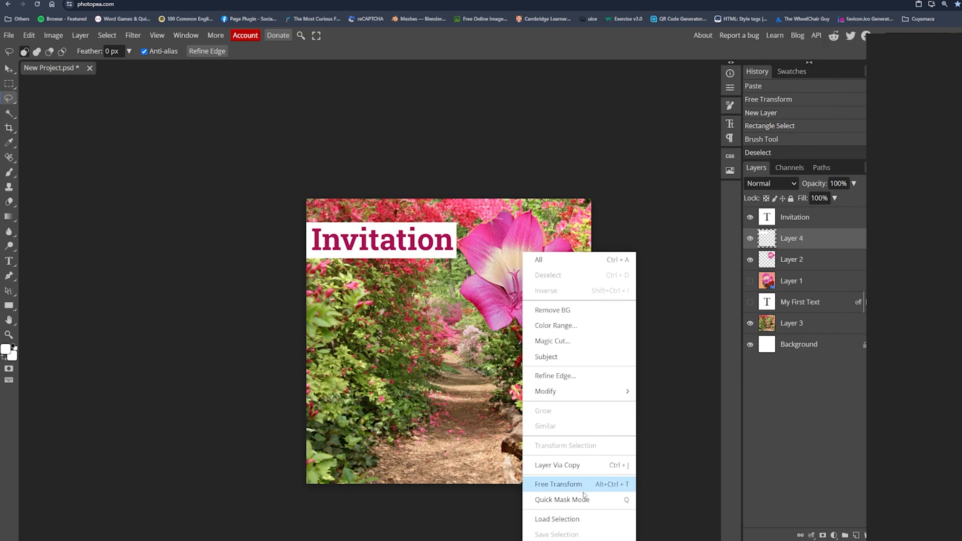
click(563, 171)
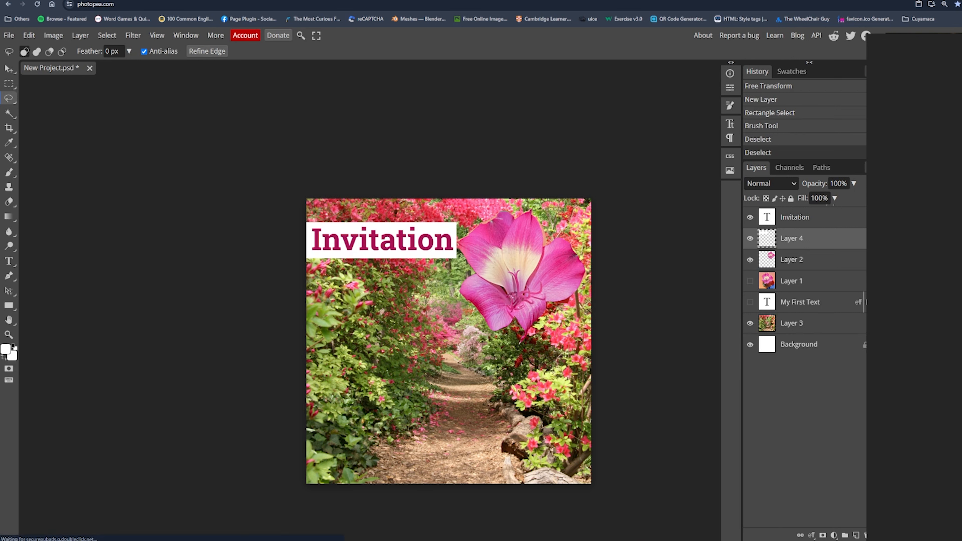
Rename the garden photo layer as backgroundIMG.
click(802, 268)
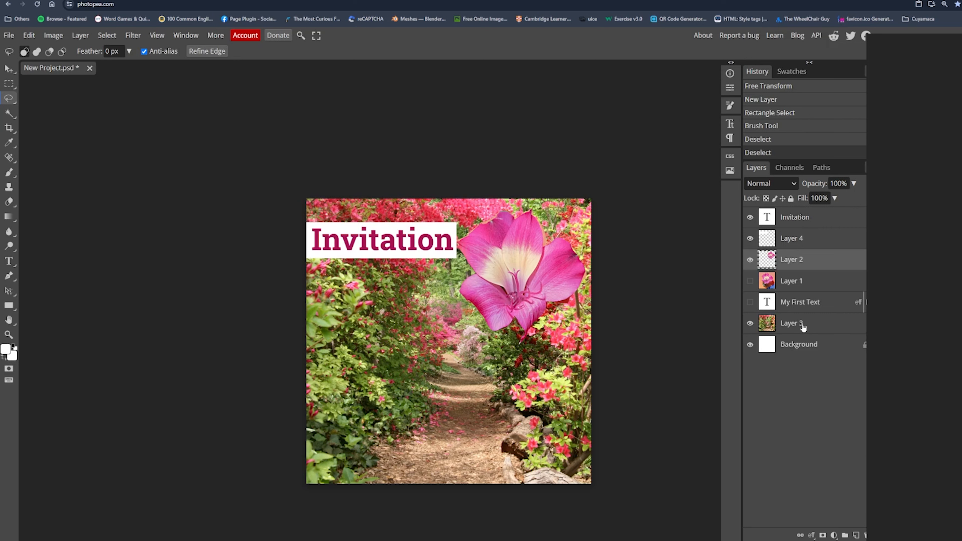
double_click(793, 326)
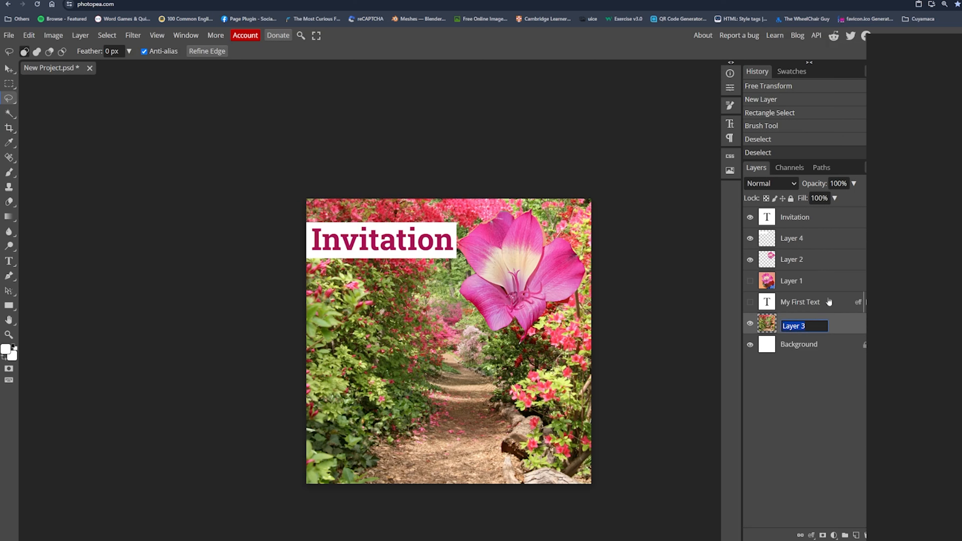
click(793, 392)
double_click(793, 326)
text(back)
text(groundIMG)
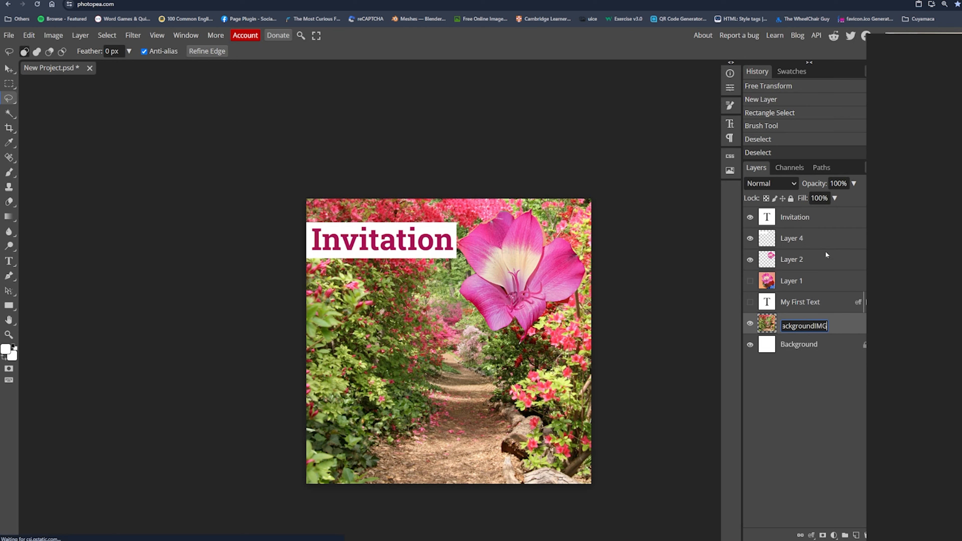
key(Return)
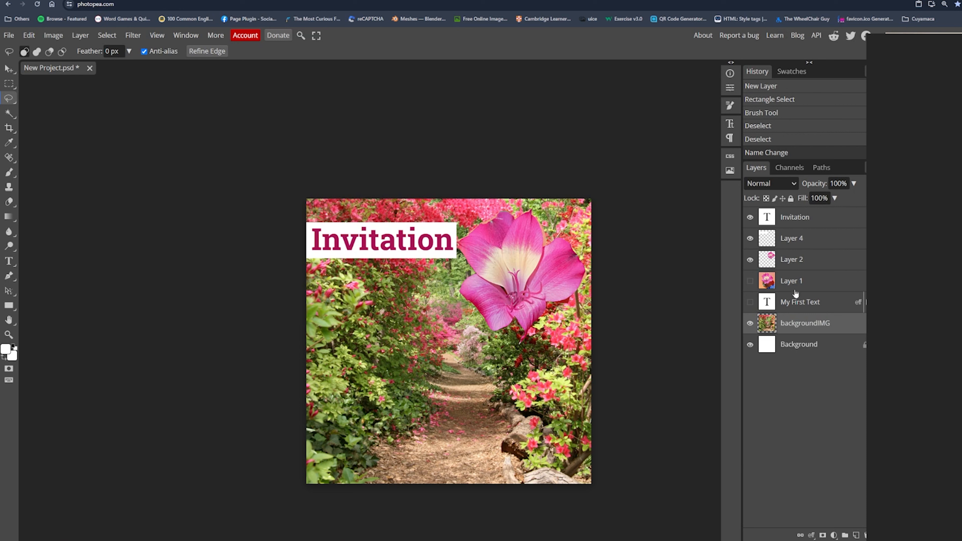
Rename the cut-out flower layer as Flower.
double_click(794, 260)
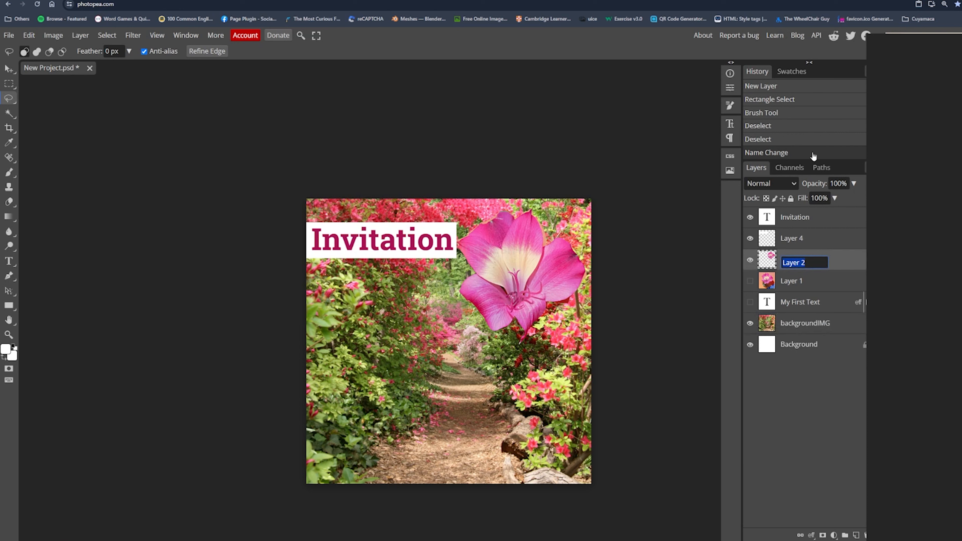
text(Flower)
key(Return)
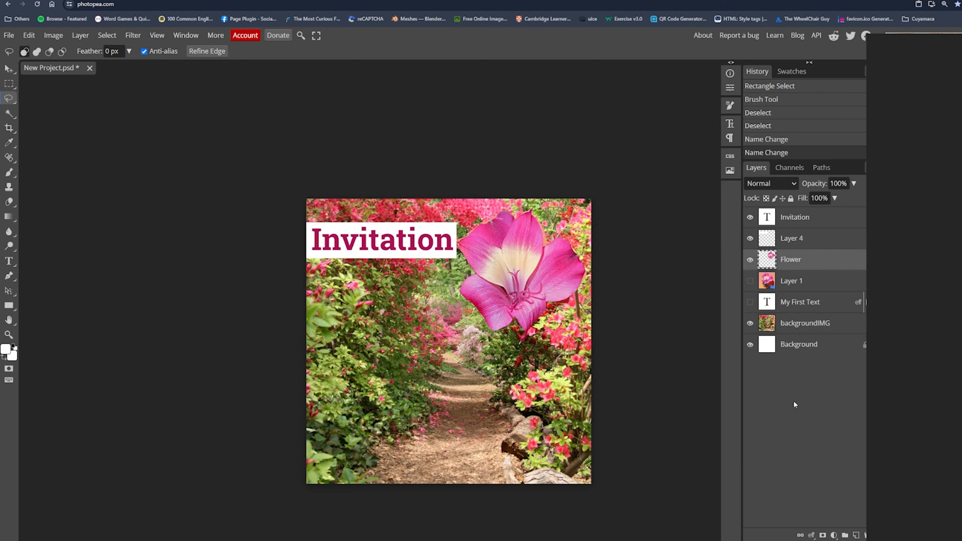
Leave the Invitation layer's name as it is and rename the white rectangle layer as B.
double_click(790, 219)
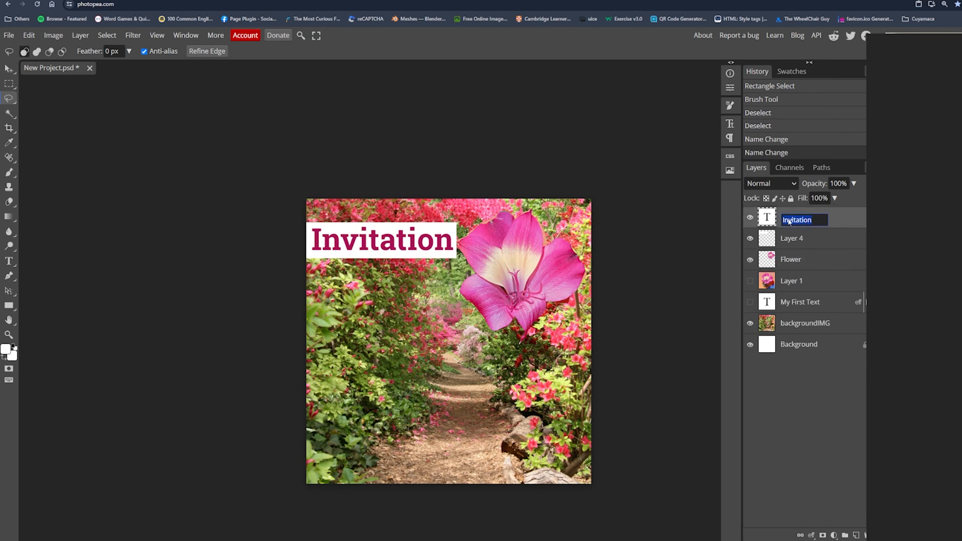
click(784, 392)
double_click(799, 243)
text(B)
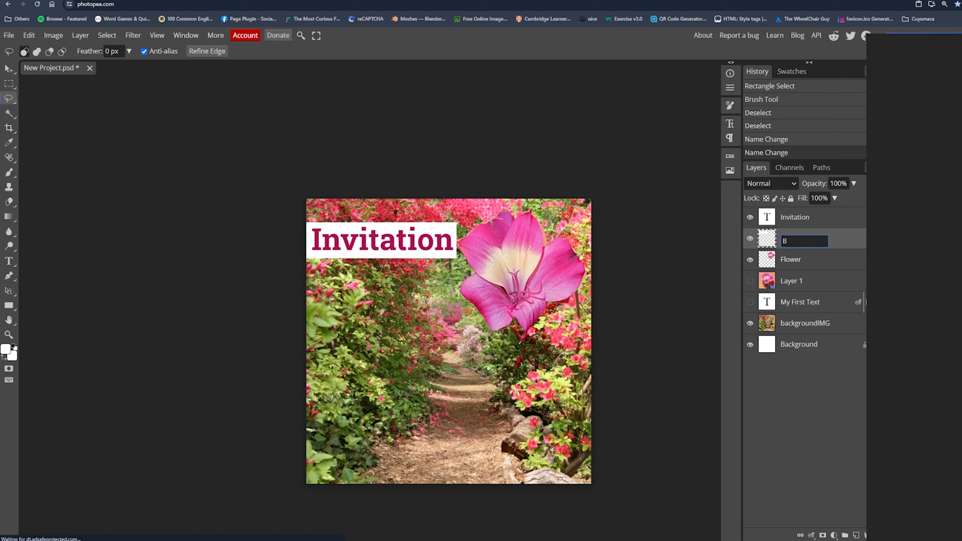
click(617, 414)
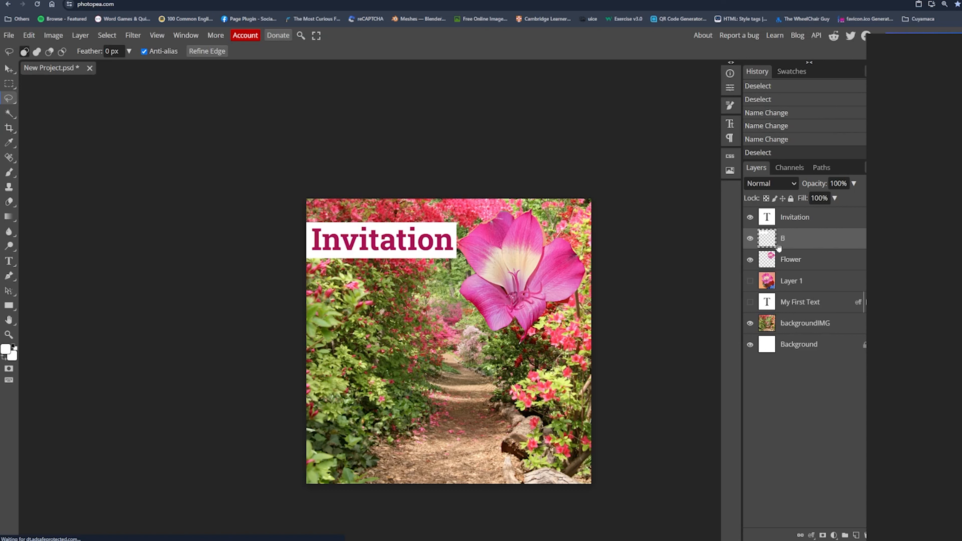
double_click(783, 242)
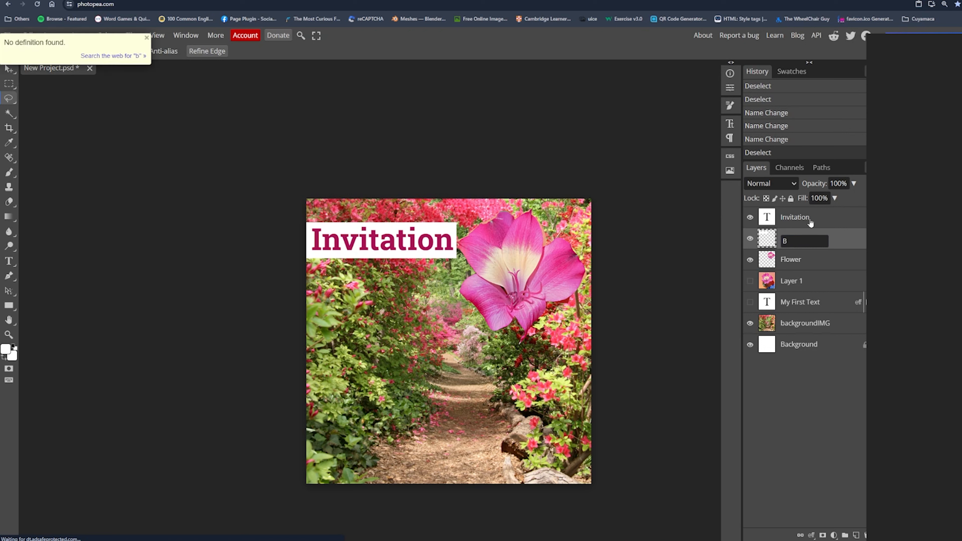
click(791, 242)
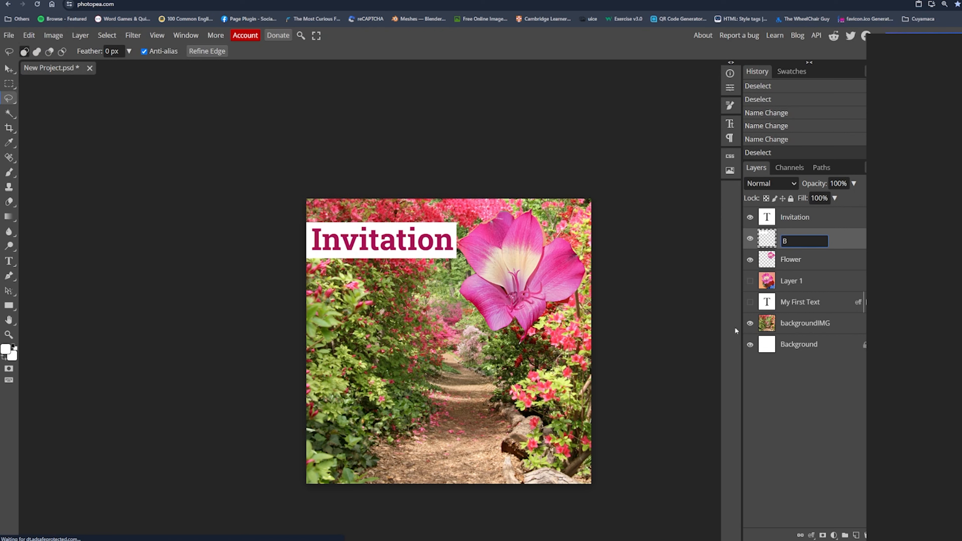
click(698, 359)
Open the Layer Style settings of the B layer, accept them, and reopen the layer's name for editing.
double_click(798, 243)
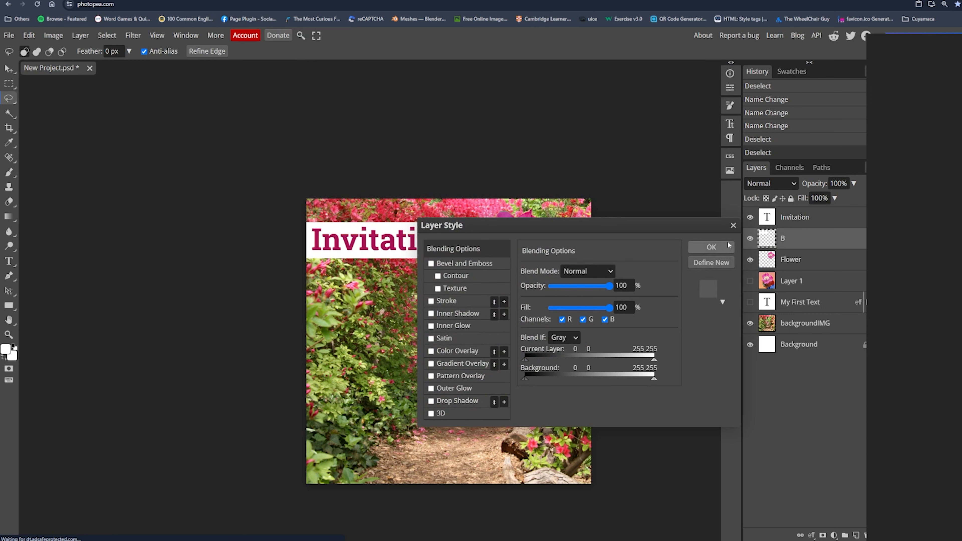
click(711, 248)
double_click(788, 241)
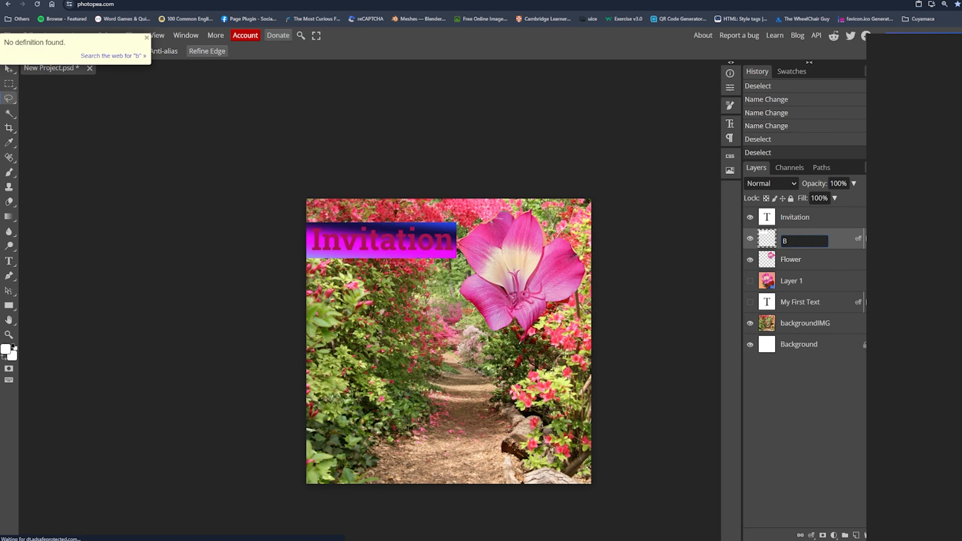
click(791, 242)
click(803, 284)
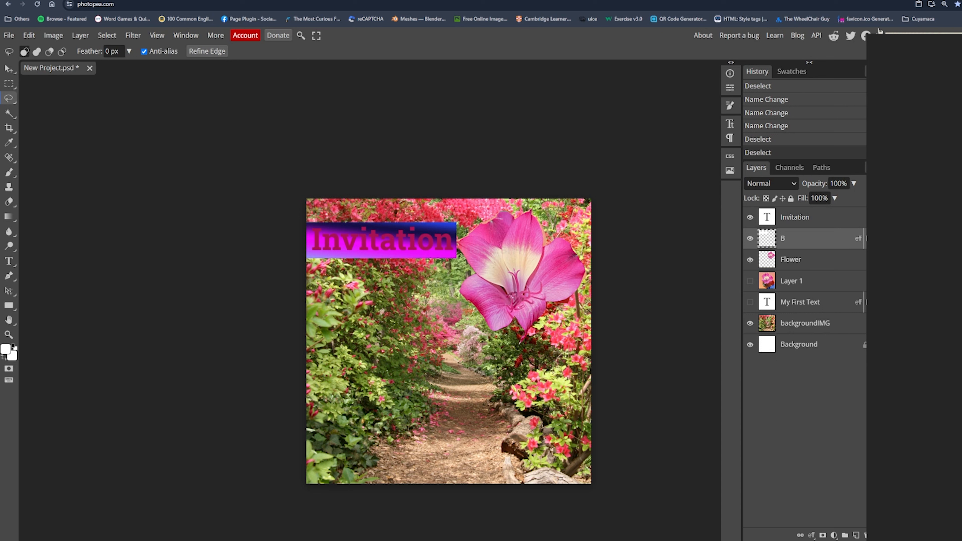
Undo the layer renames and deselections back to the brush fill behind the title, toggling the flower layer's visibility.
key(ctrl+z)
key(ctrl+z)
key(ctrl+z)
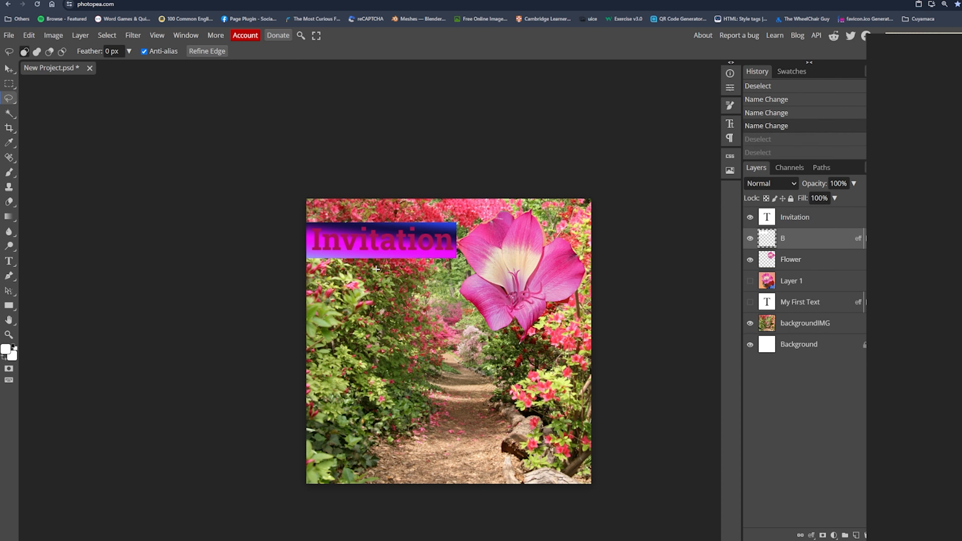
key(ctrl+z)
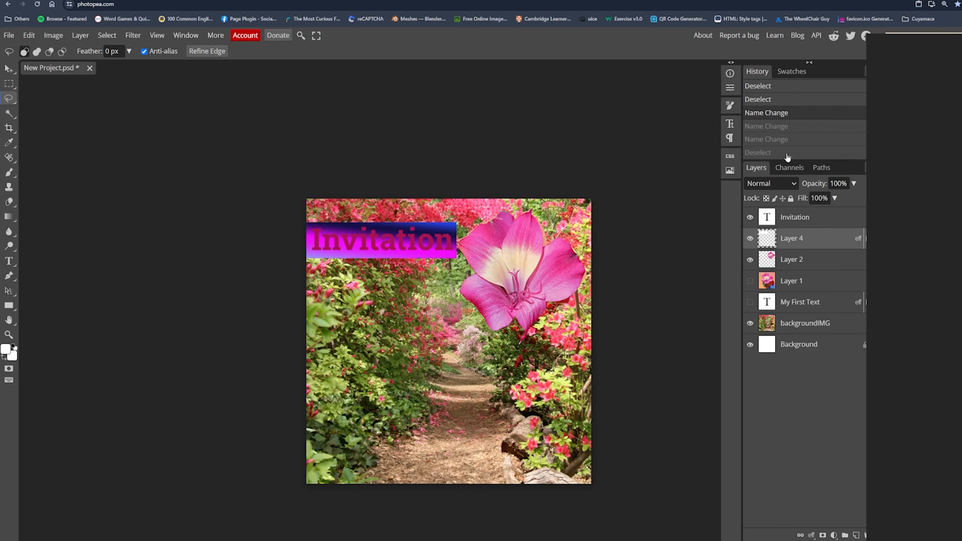
click(807, 259)
key(ctrl+z)
key(ctrl+z)
key(ctrl+z)
click(751, 261)
click(751, 260)
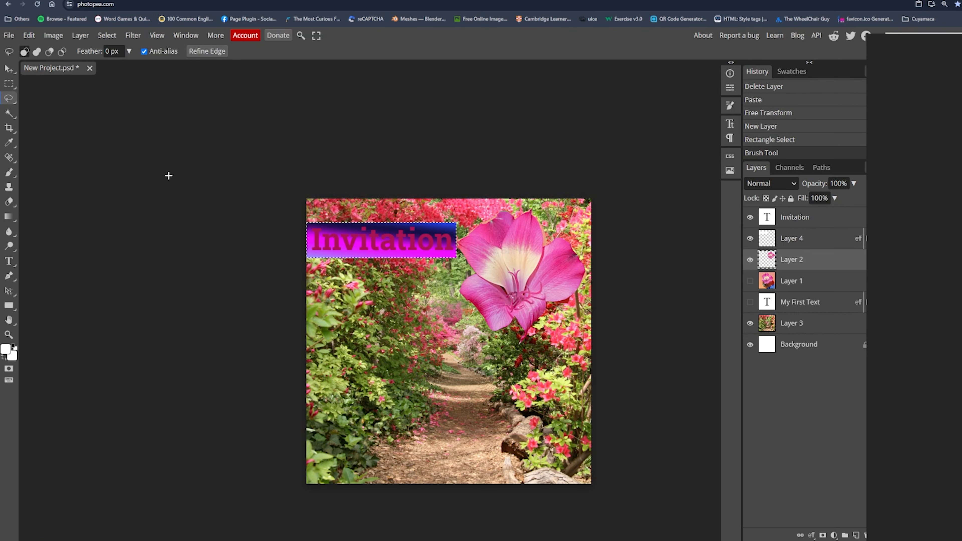
Undo the brush fill and rectangular selection behind the title, and redo both.
key(ctrl+d)
key(ctrl+z)
key(ctrl+z)
key(ctrl+z)
key(ctrl+z)
key(ctrl+z)
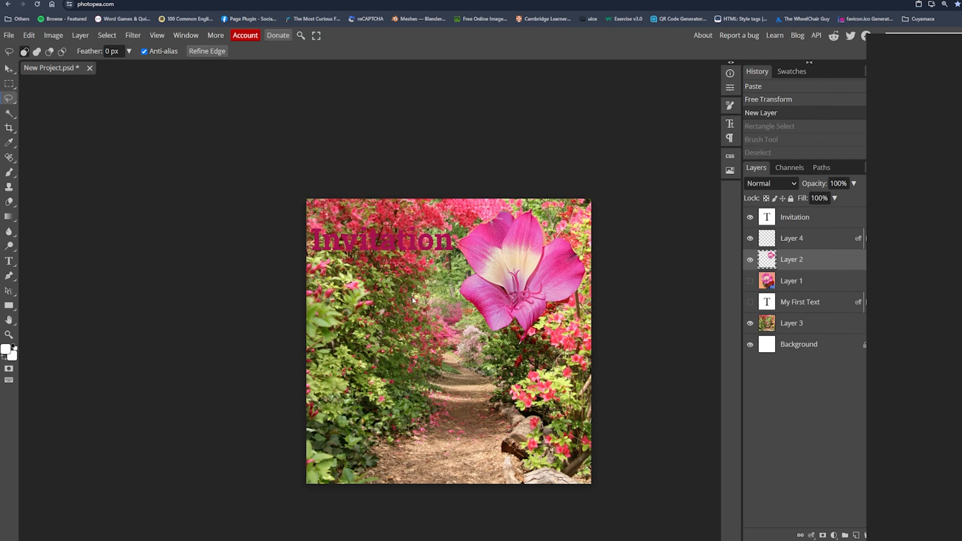
key(ctrl+shift+z)
key(ctrl+shift+z)
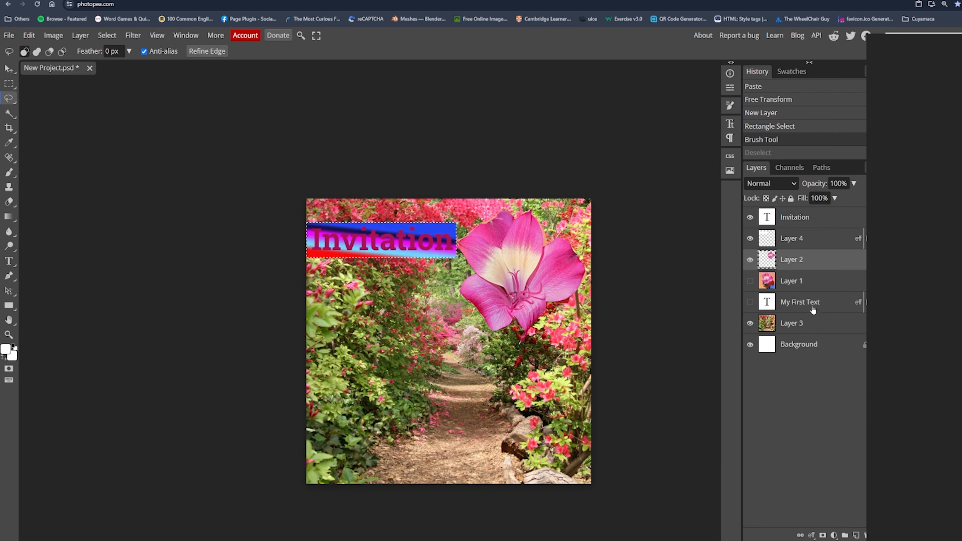
Try to brush the title's selected backing rectangle white on Layer 4, using fefefe as the foreground colour.
click(771, 243)
key(b)
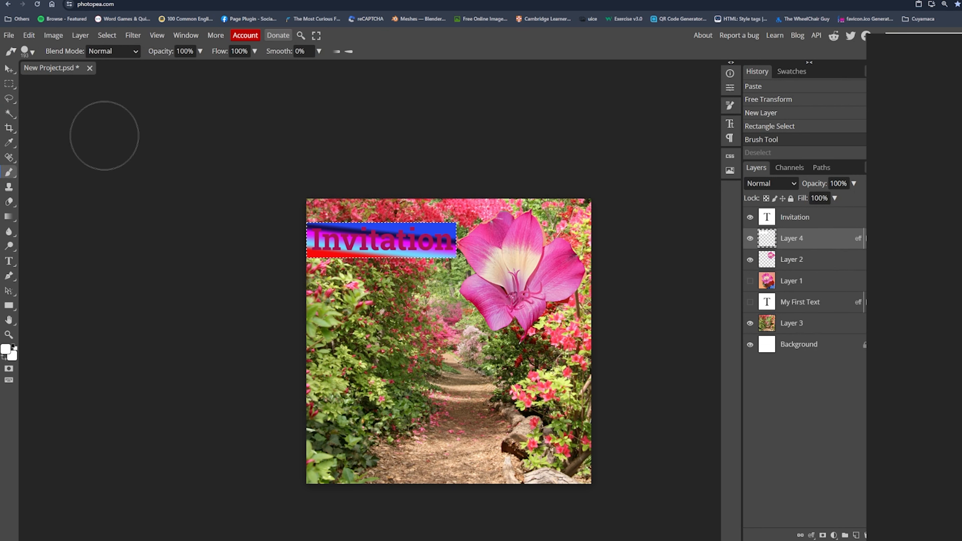
drag(308, 246, 500, 243)
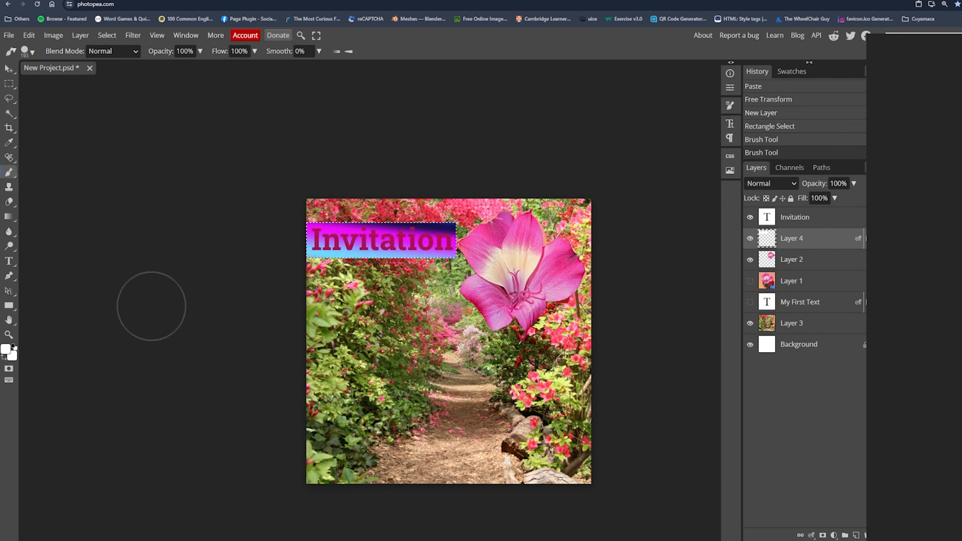
click(4, 353)
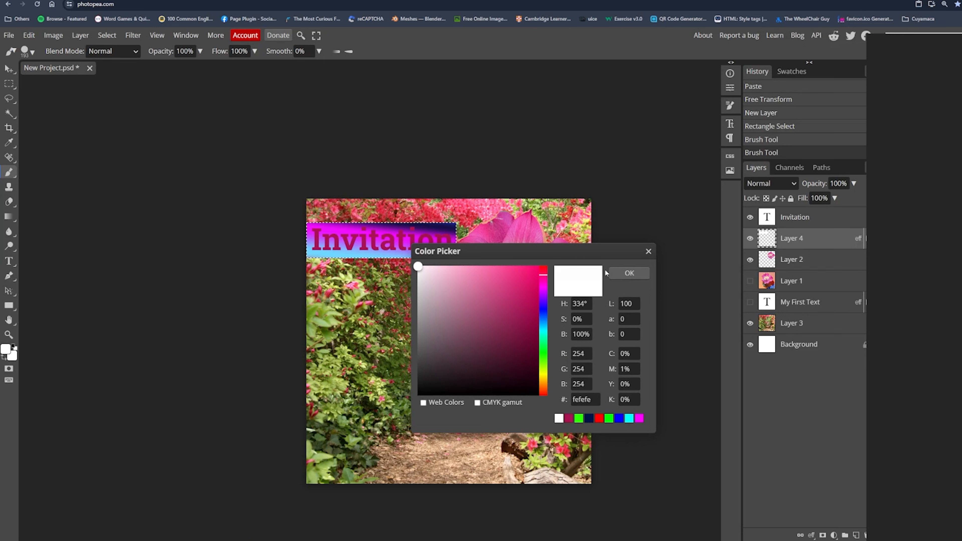
click(630, 273)
mouse_move(451, 243)
mouse_down()
mouse_move(341, 242)
mouse_move(436, 243)
mouse_up()
mouse_move(435, 243)
mouse_down()
mouse_move(341, 240)
mouse_move(451, 239)
mouse_up()
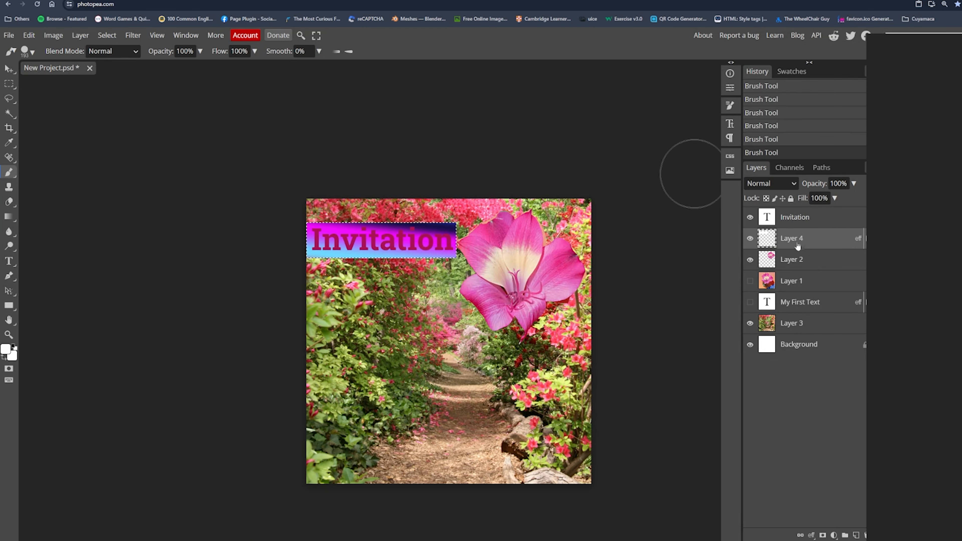
Clear the painted rectangle behind the title, remove the selection, and delete Layer 4.
key(Delete)
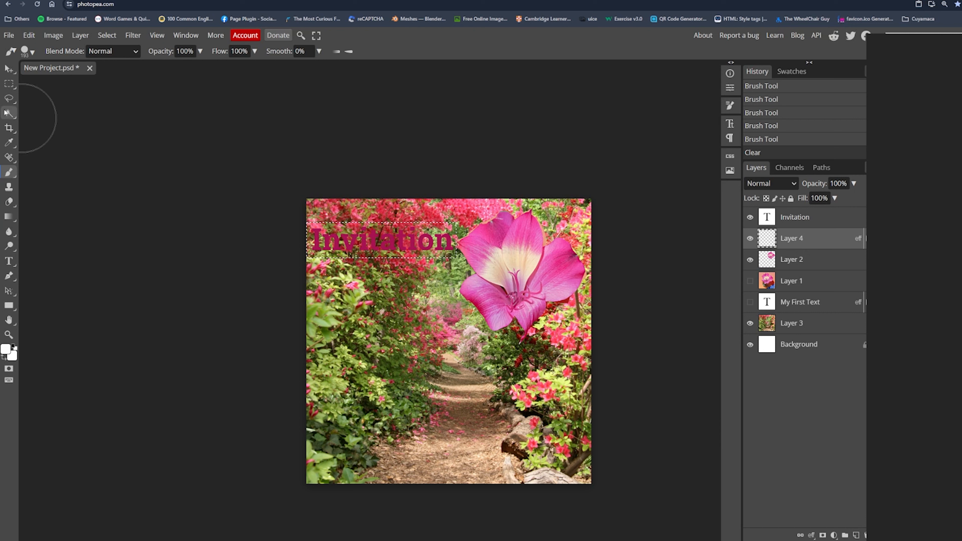
click(9, 99)
click(138, 150)
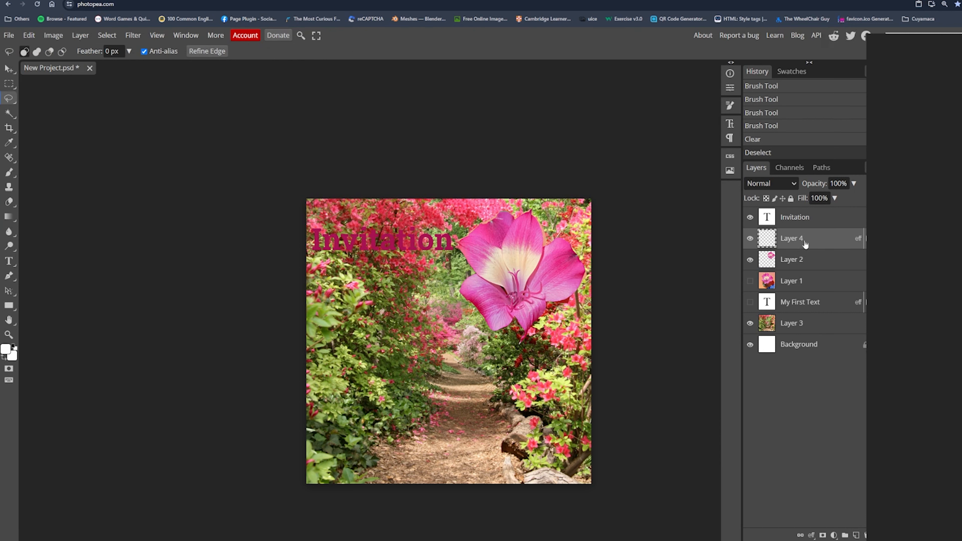
key(Delete)
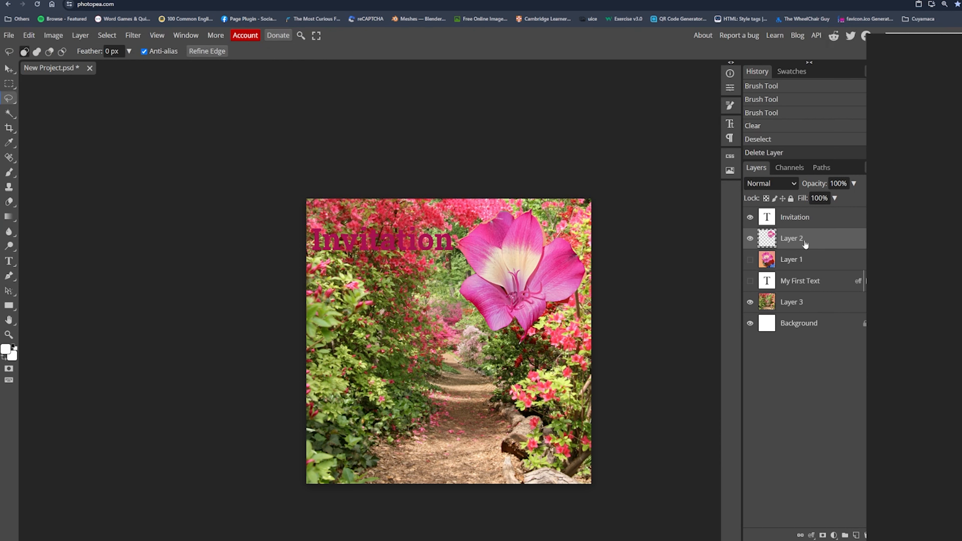
Add a new layer directly above the cut-out flower layer and name it background-inv.
click(856, 535)
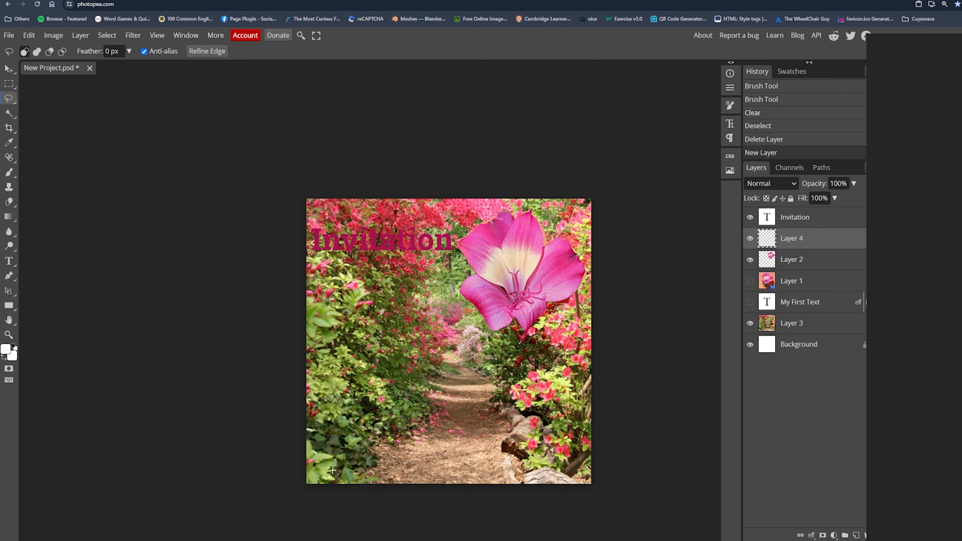
double_click(792, 239)
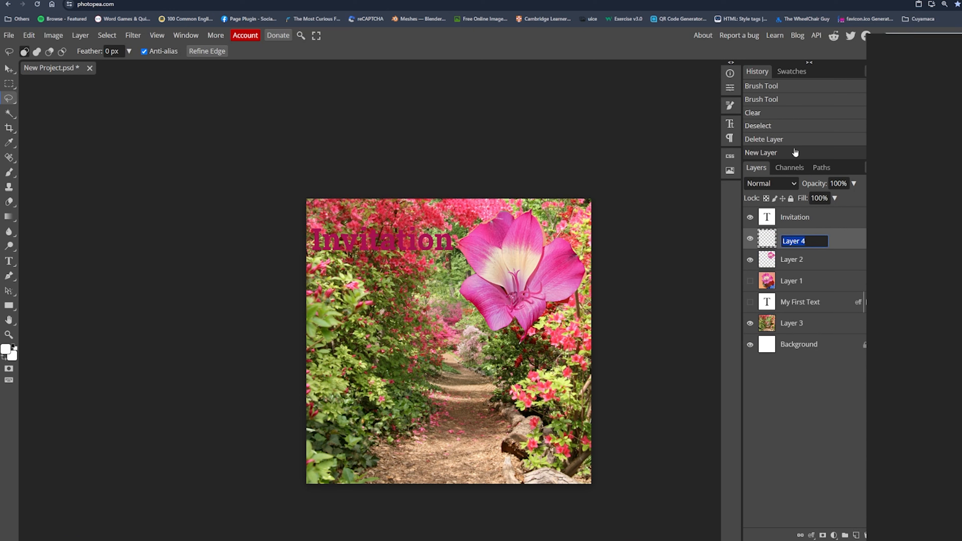
text(background-inv)
key(Return)
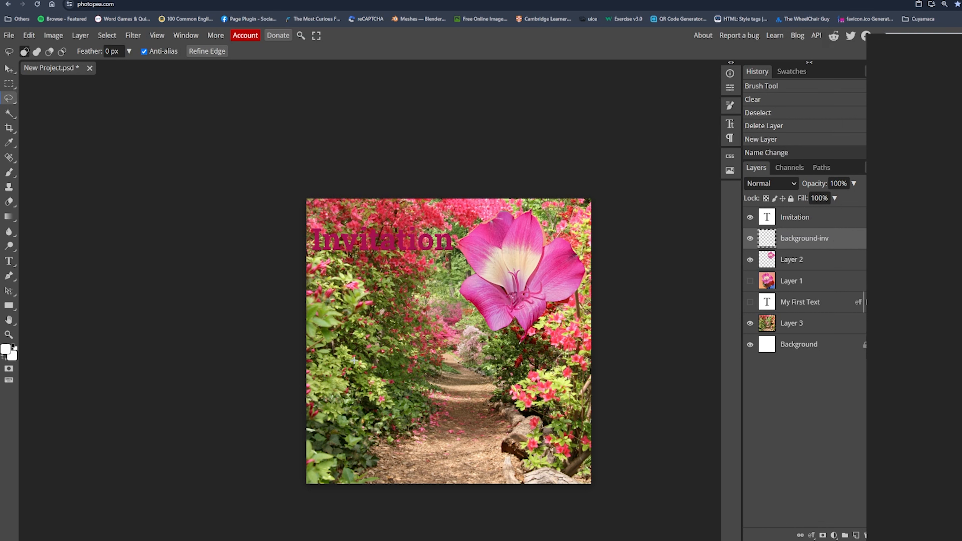
Select a rectangle around the Invitation title, brush it full of white on the background-inv layer, and deselect.
click(9, 83)
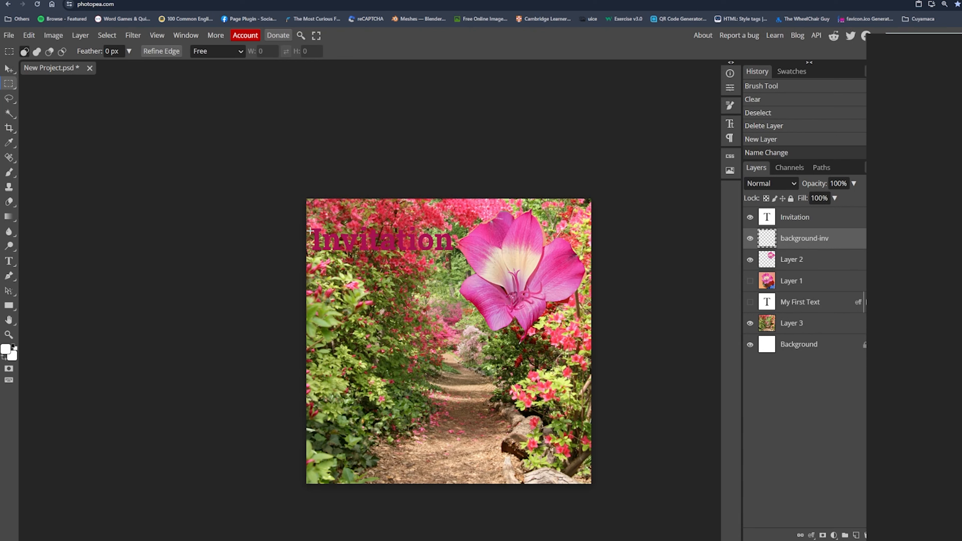
drag(306, 220, 455, 265)
key(b)
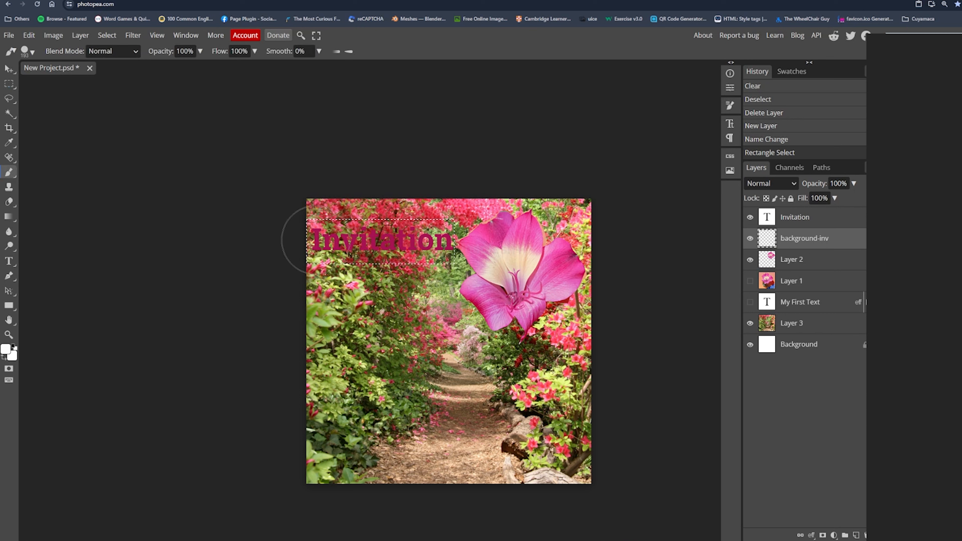
drag(301, 237, 504, 224)
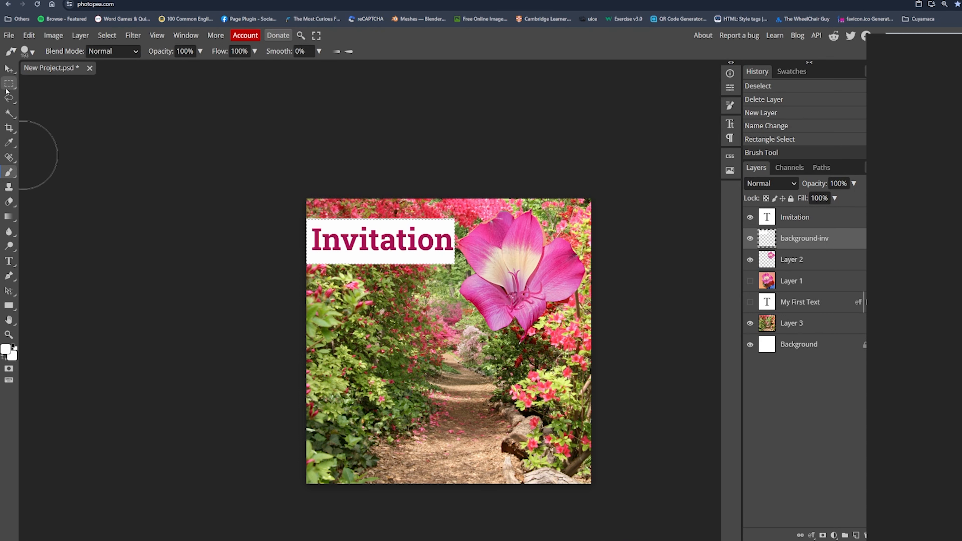
click(9, 98)
click(80, 113)
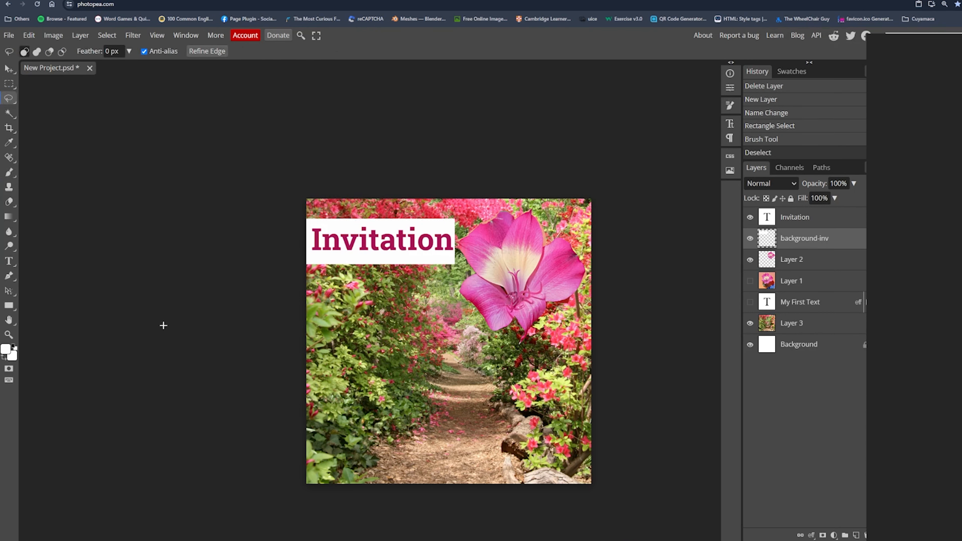
Apply Hue/Saturation to the garden photo on Layer 3, with saturation 1 for Master and 64 for the Red range.
click(768, 327)
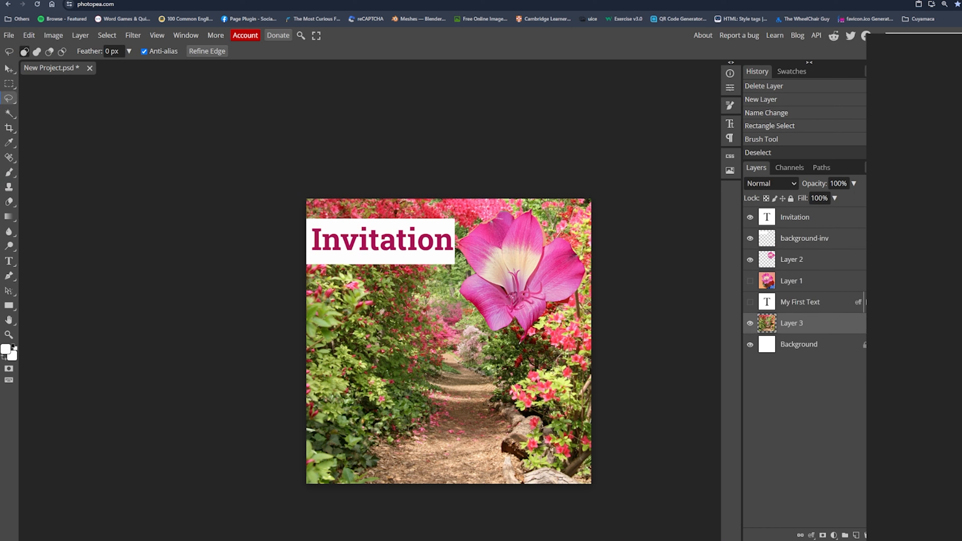
click(53, 34)
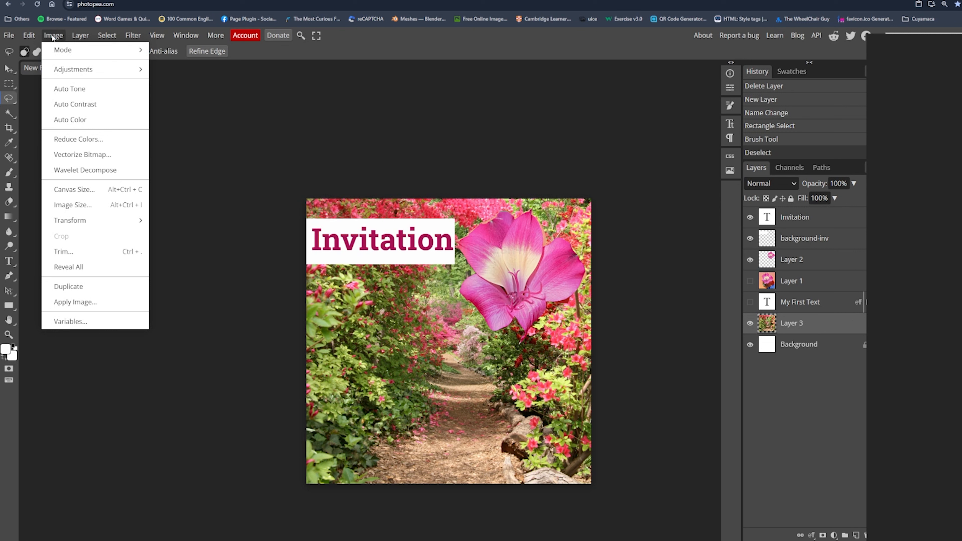
mouse_move(68, 72)
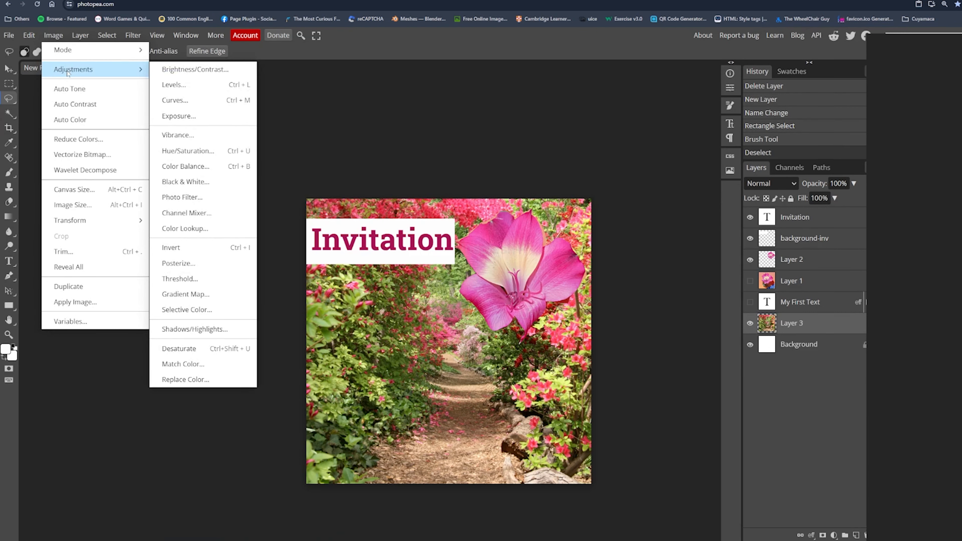
click(184, 152)
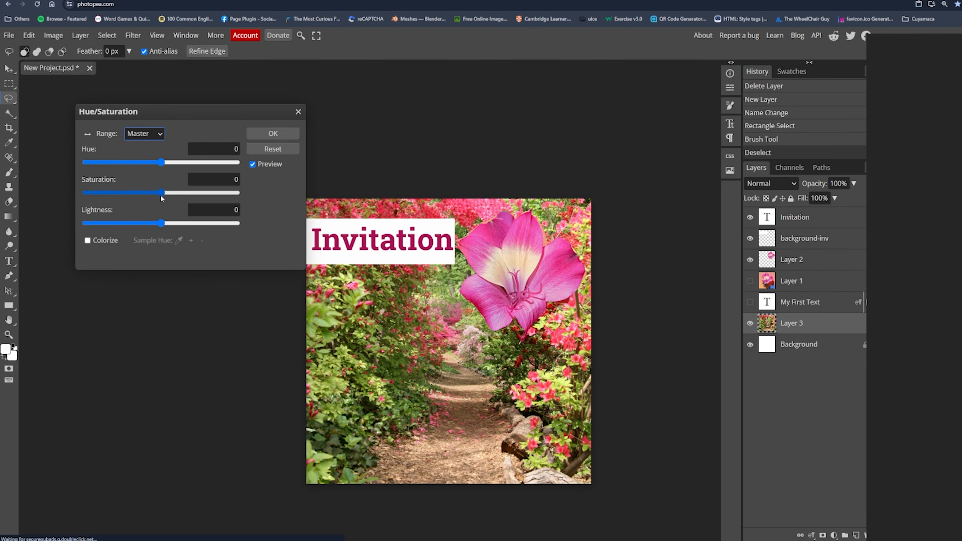
mouse_move(162, 198)
mouse_down()
mouse_move(195, 197)
mouse_move(185, 205)
mouse_move(163, 194)
mouse_up()
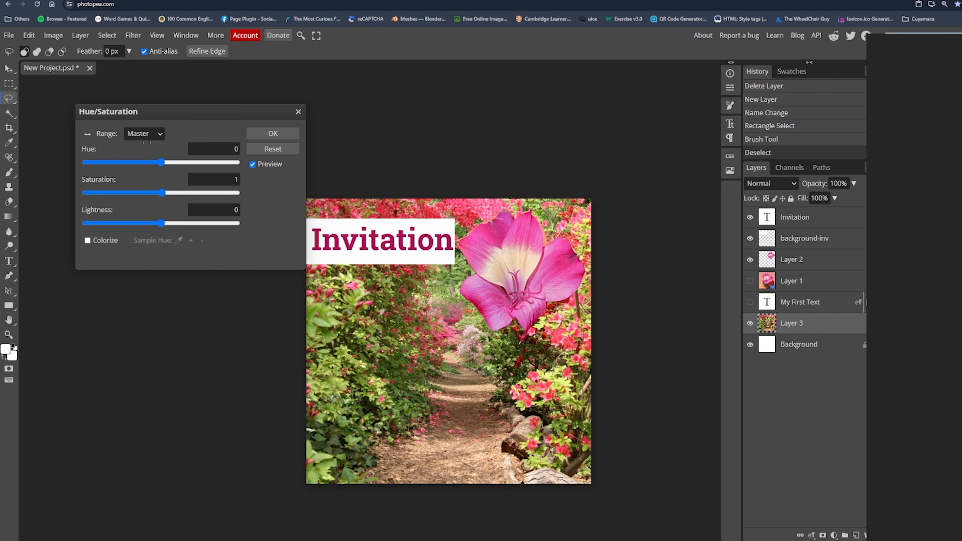
click(146, 134)
click(149, 158)
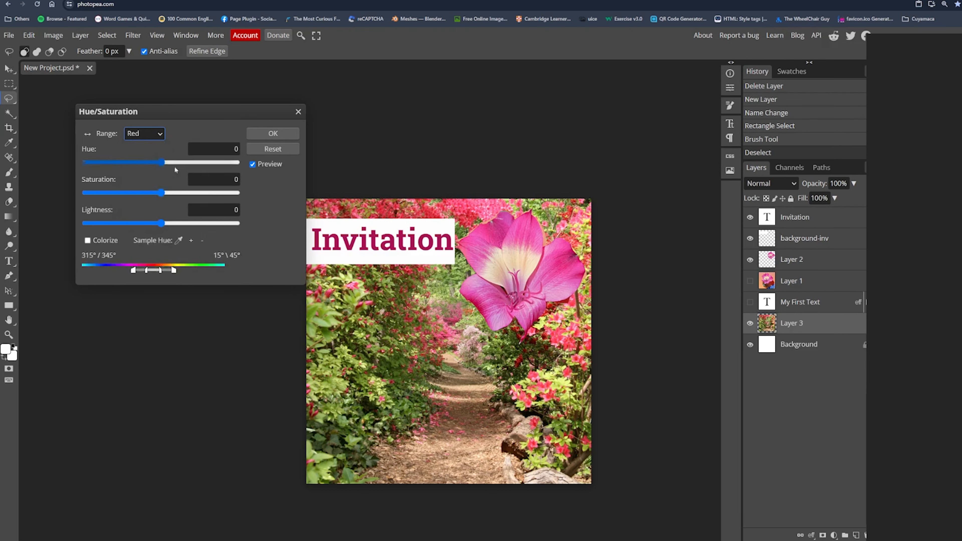
drag(162, 193, 206, 200)
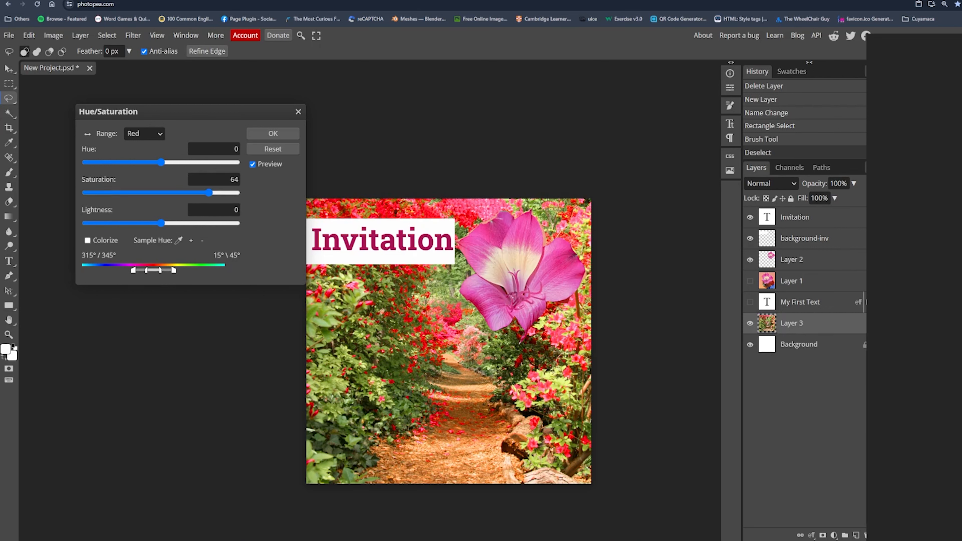
click(273, 133)
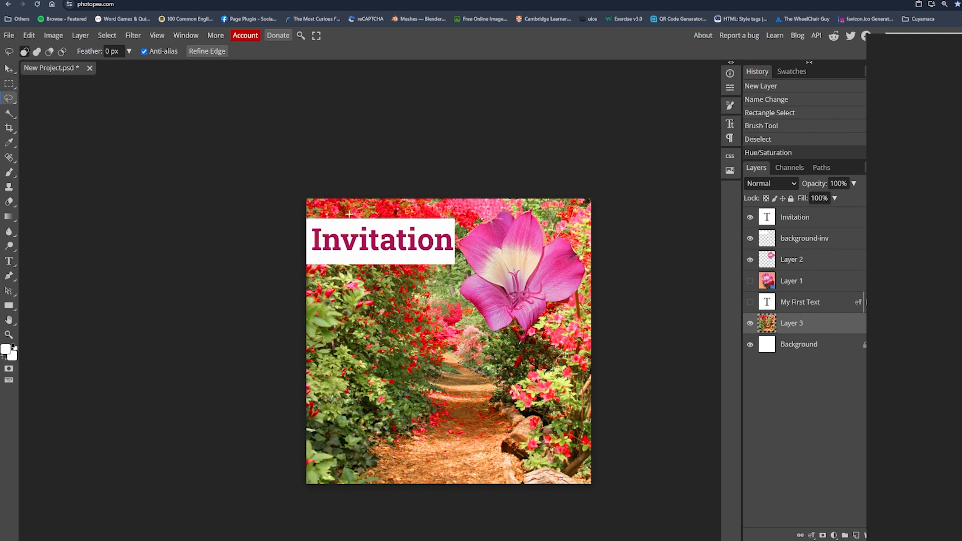
Outline the right-hand part of the canvas with a four-sided Polygonal Lasso selection, slanting its inner edge and extending past the canvas borders.
right_click(11, 103)
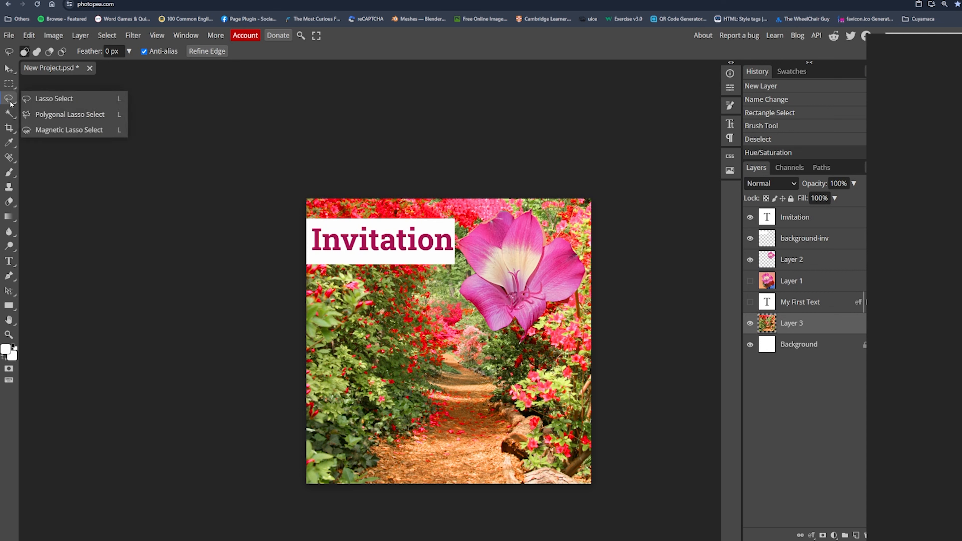
click(49, 115)
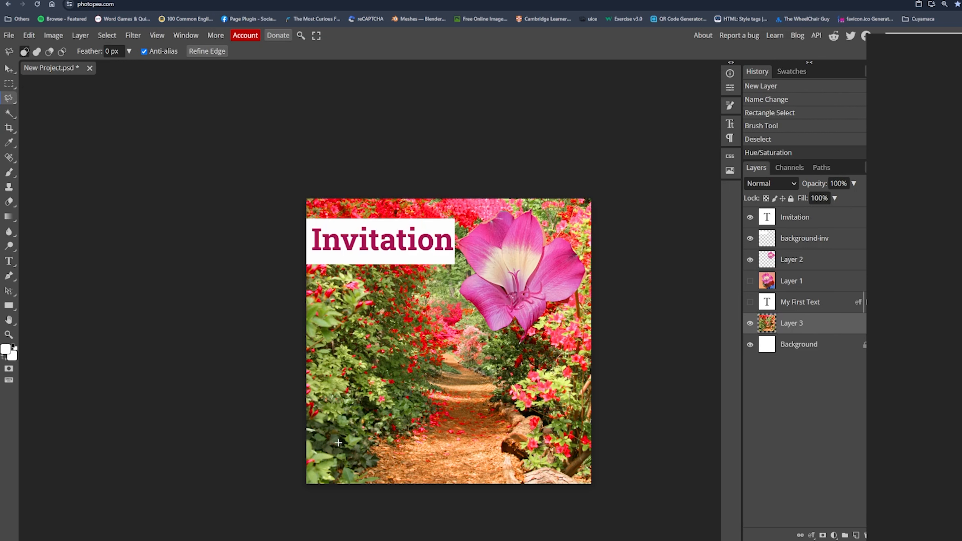
click(442, 196)
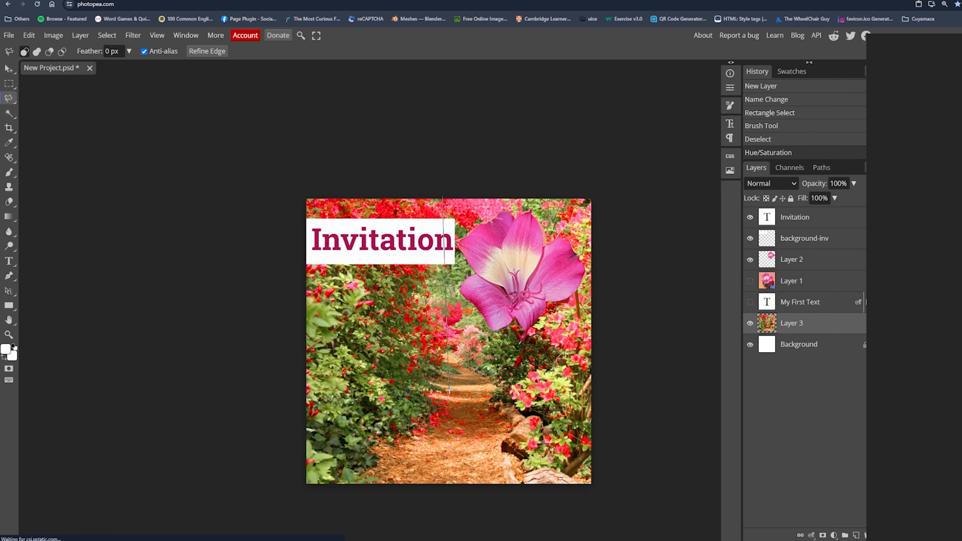
click(486, 518)
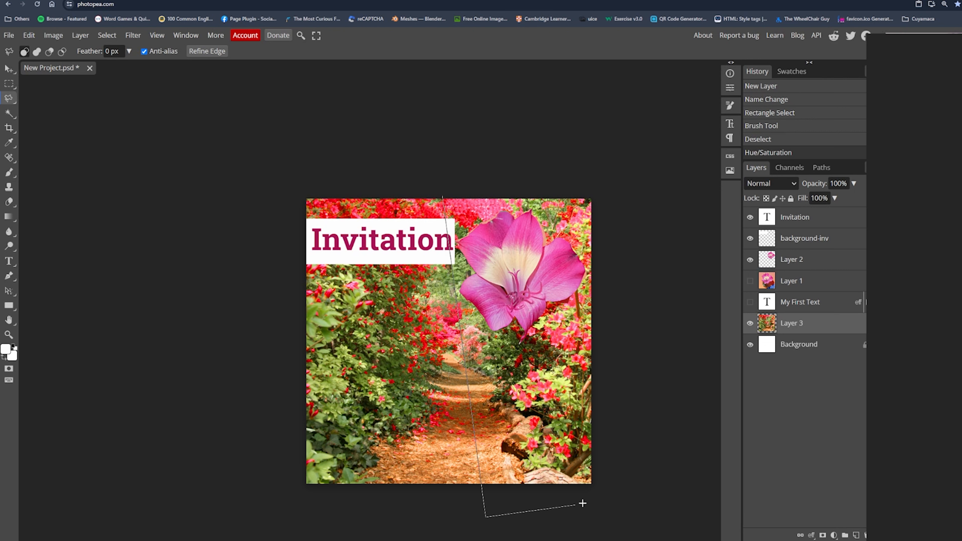
click(614, 501)
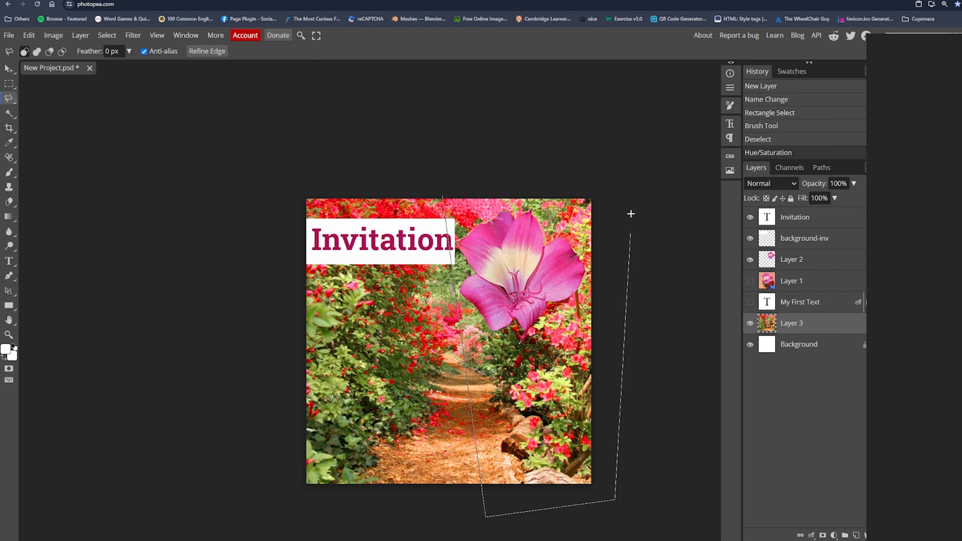
click(633, 165)
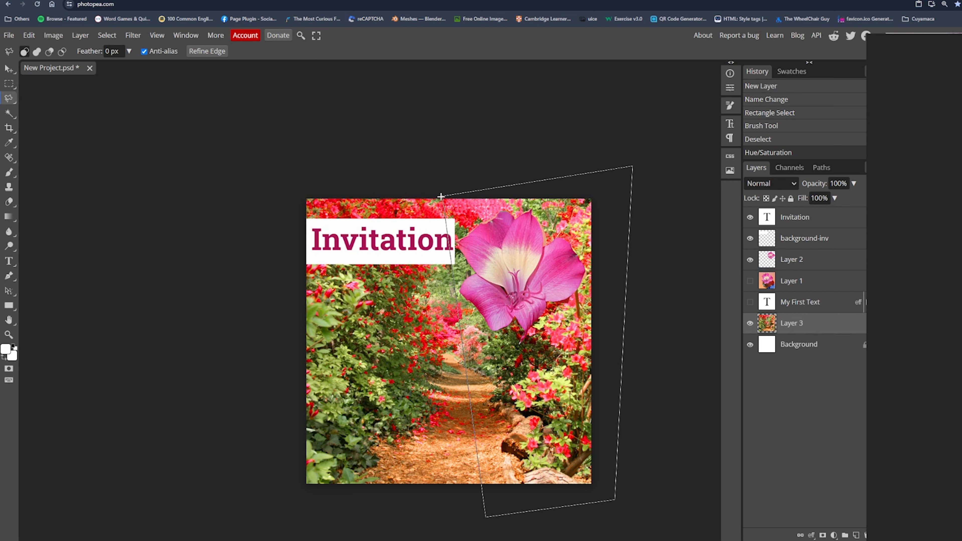
click(441, 197)
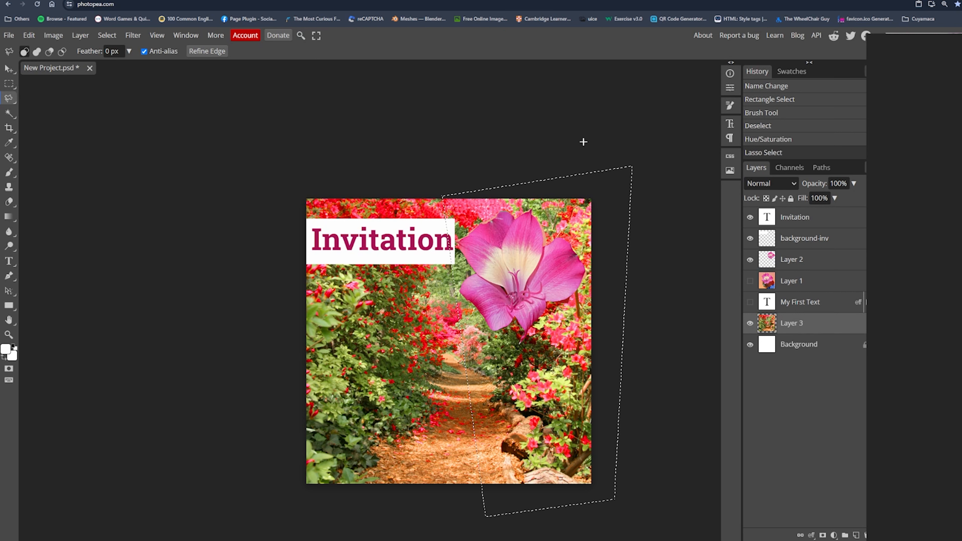
Add a new layer directly above the garden photo and name it righ-bg.
click(9, 172)
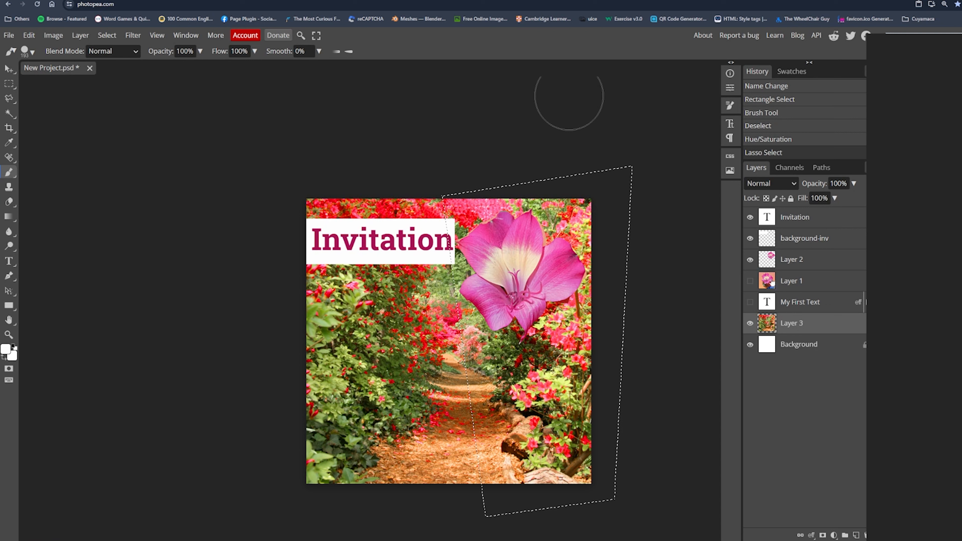
click(856, 535)
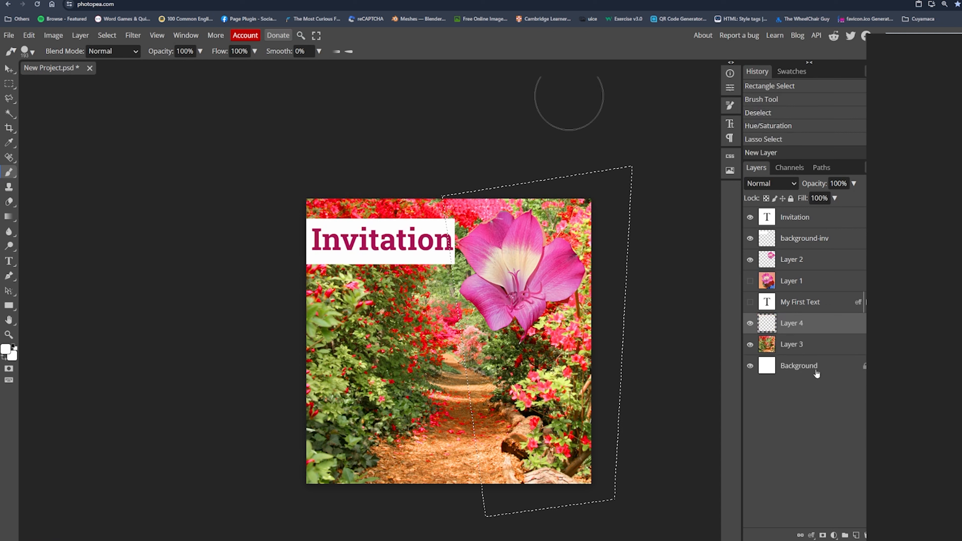
double_click(794, 325)
key(BackSpace)
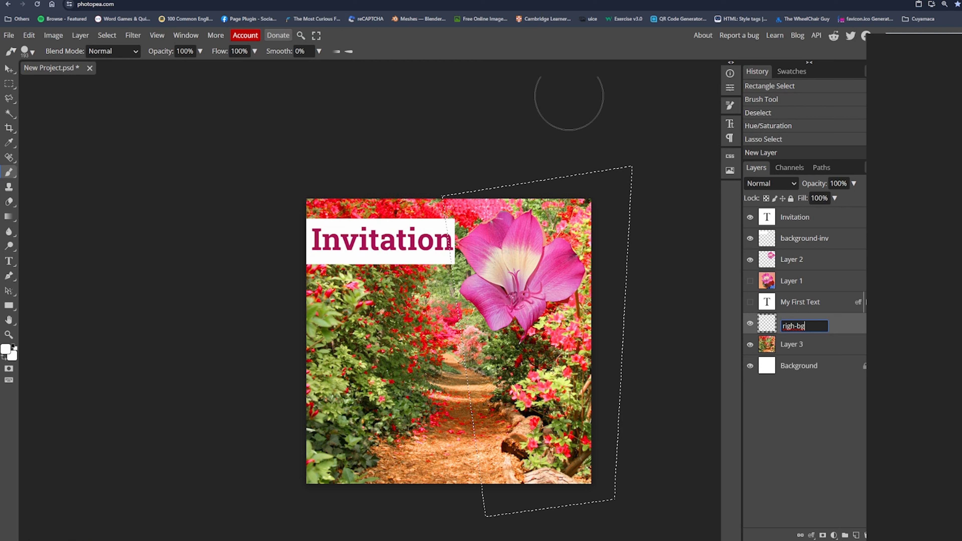
click(792, 431)
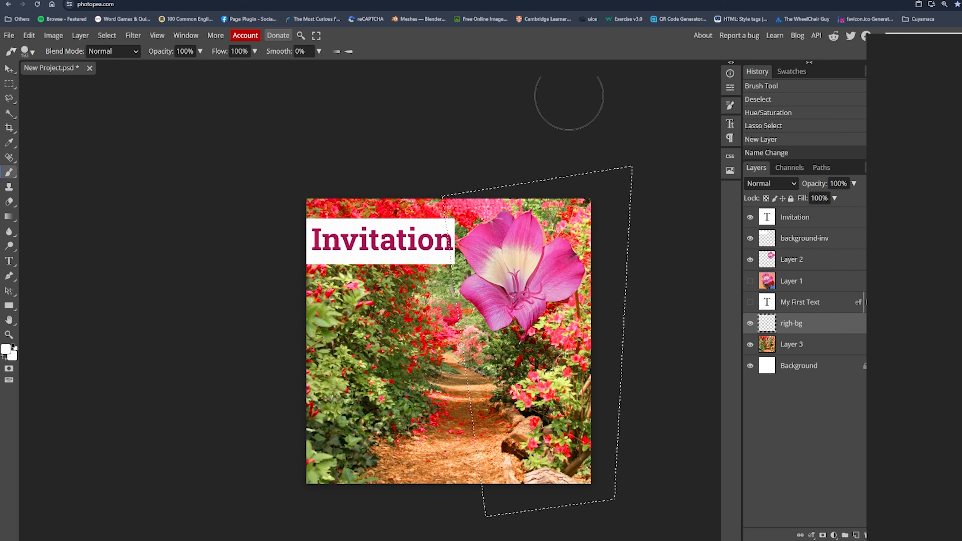
Brush the slanted selection full of white on the righ-bg layer and deselect it.
mouse_move(478, 182)
mouse_down()
mouse_move(447, 184)
mouse_move(488, 361)
mouse_move(504, 379)
mouse_move(440, 527)
mouse_move(588, 519)
mouse_move(607, 530)
mouse_up()
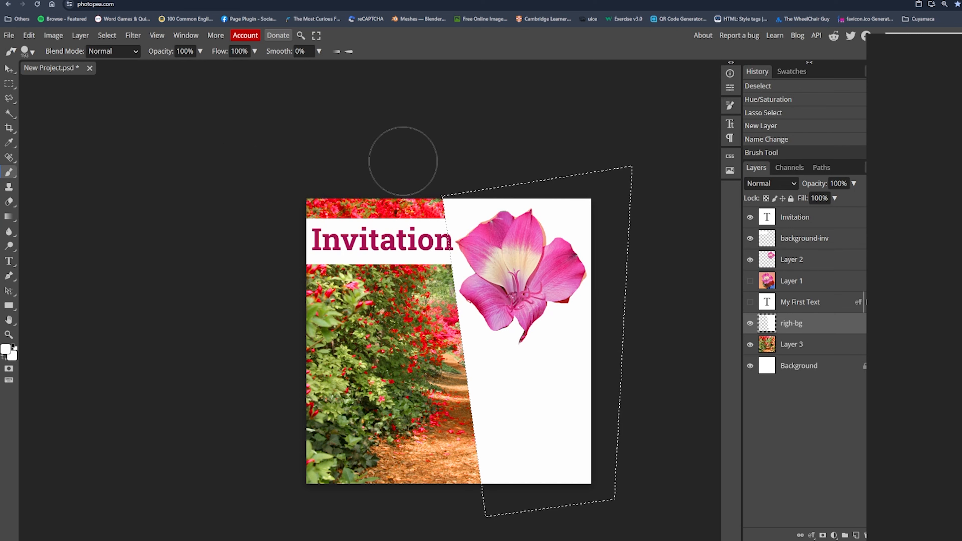
click(9, 99)
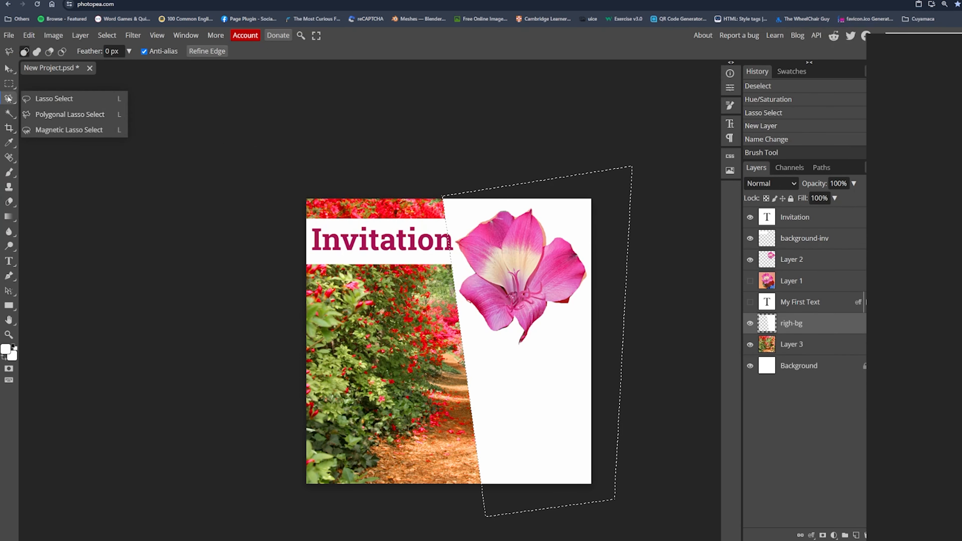
click(47, 102)
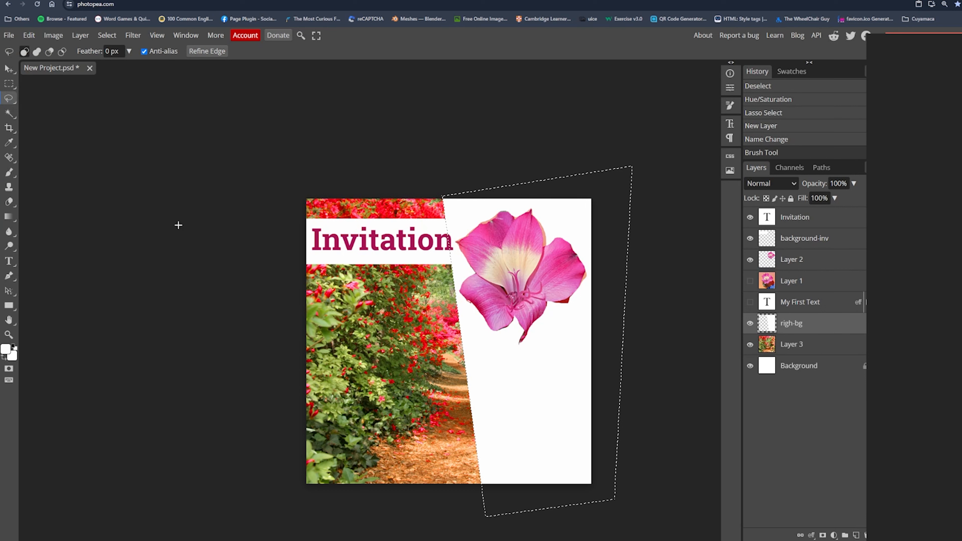
click(125, 196)
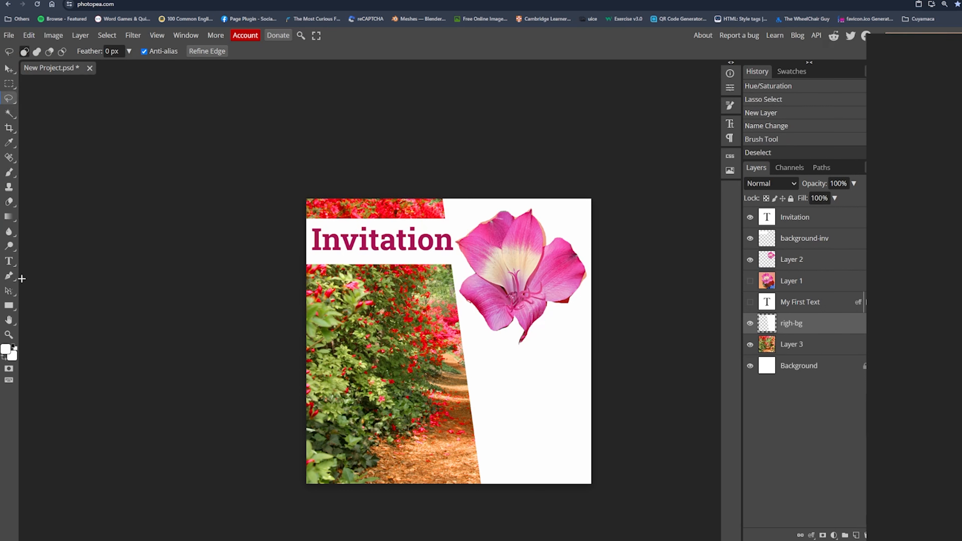
Start a new text layer on the white panel below the flower.
click(10, 265)
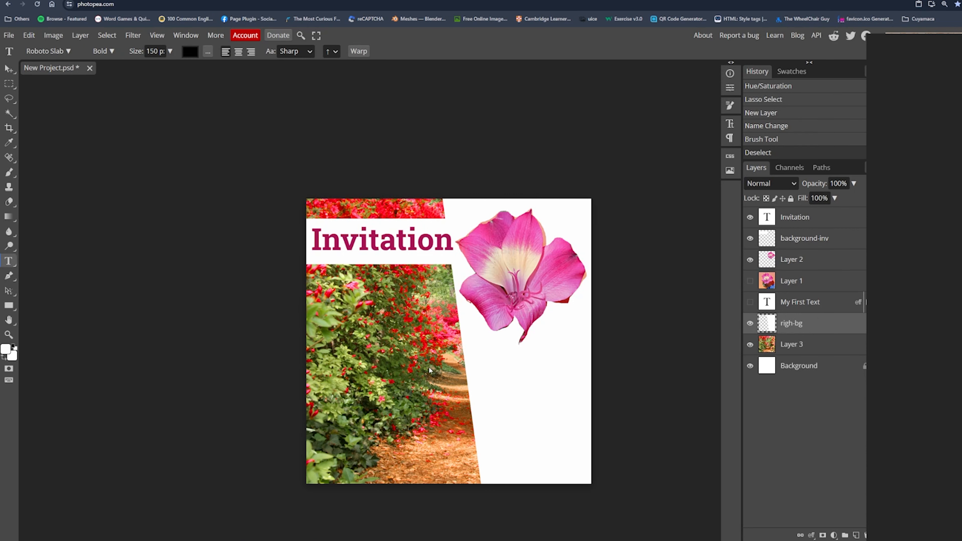
click(482, 374)
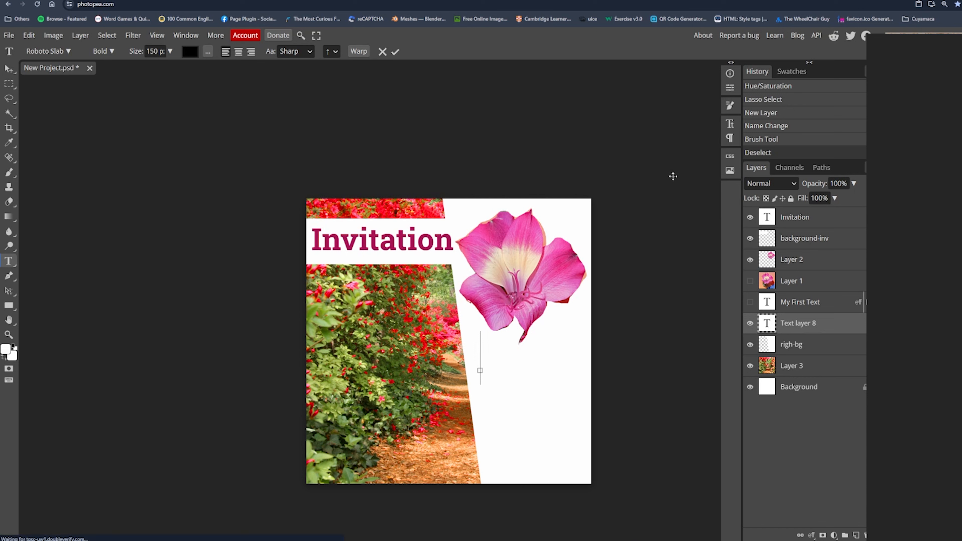
text(welcome)
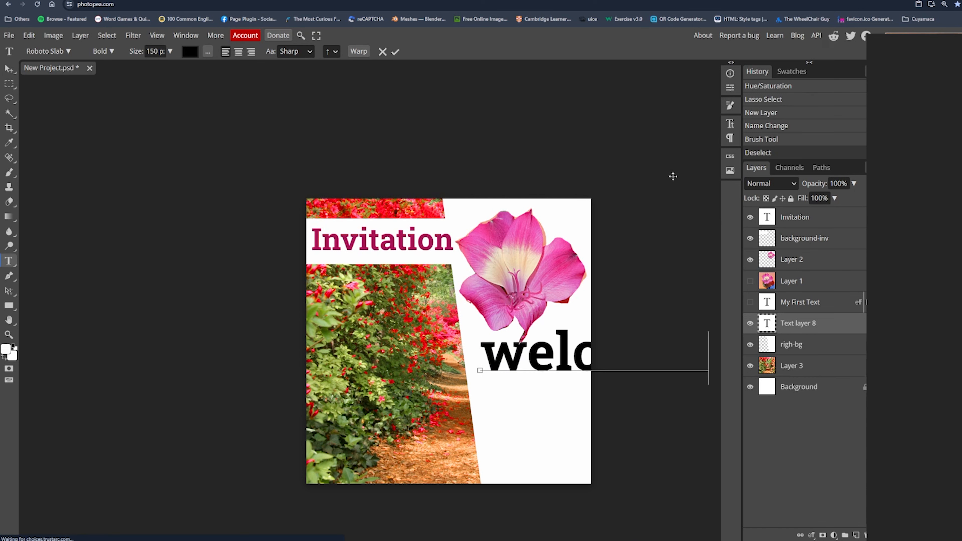
key(BackSpace)
key(BackSpace)
key(BackSpace)
key(BackSpace)
key(BackSpace)
key(BackSpace)
key(BackSpace)
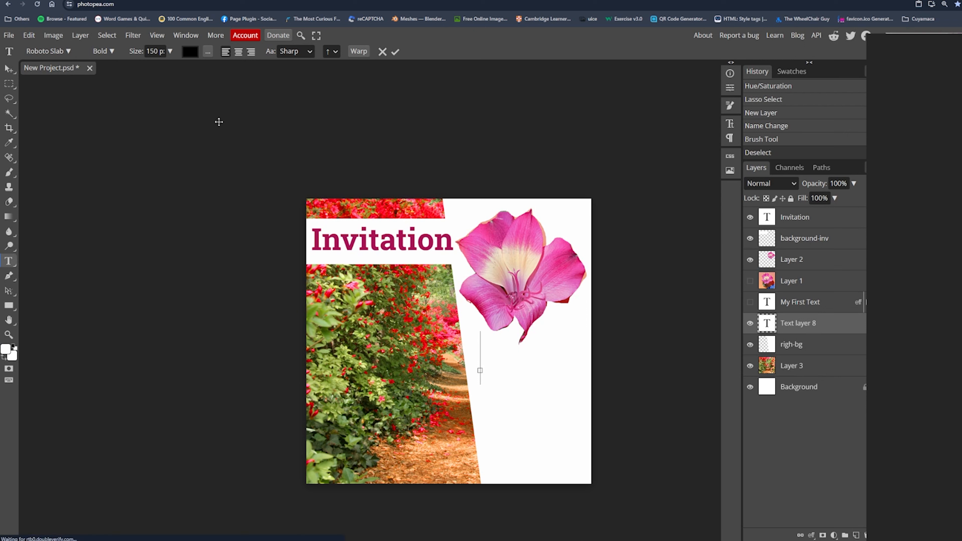
Set the text size to 16 px, enter "Welcome to our Garden" with an address line beneath it, and commit the text.
click(169, 54)
drag(167, 67, 147, 69)
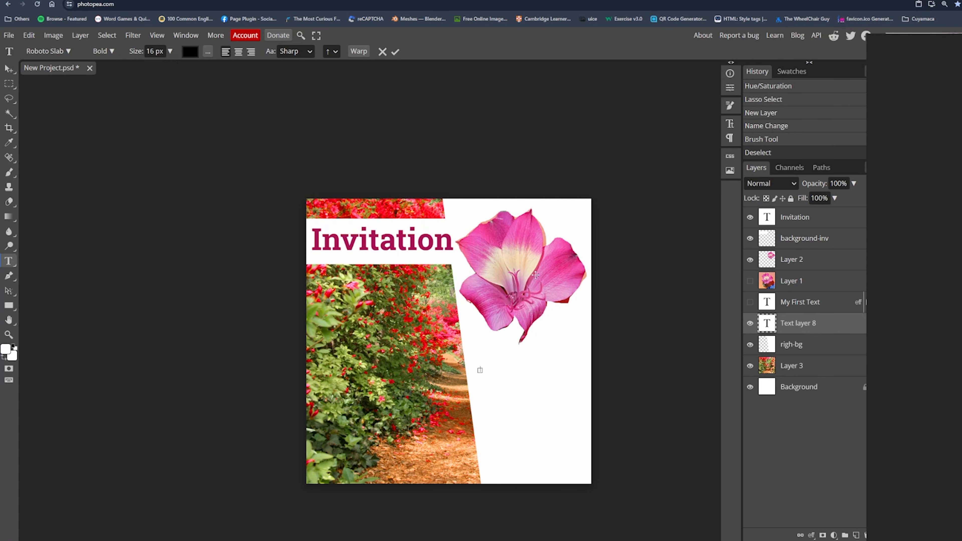
text(ome to our Garden)
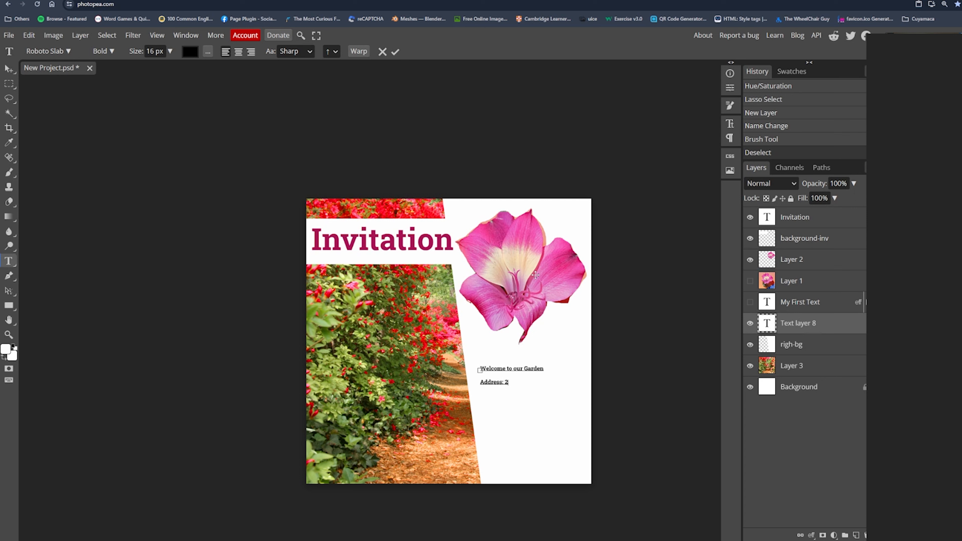
text(55 East Rancho CA)
click(9, 98)
right_click(539, 388)
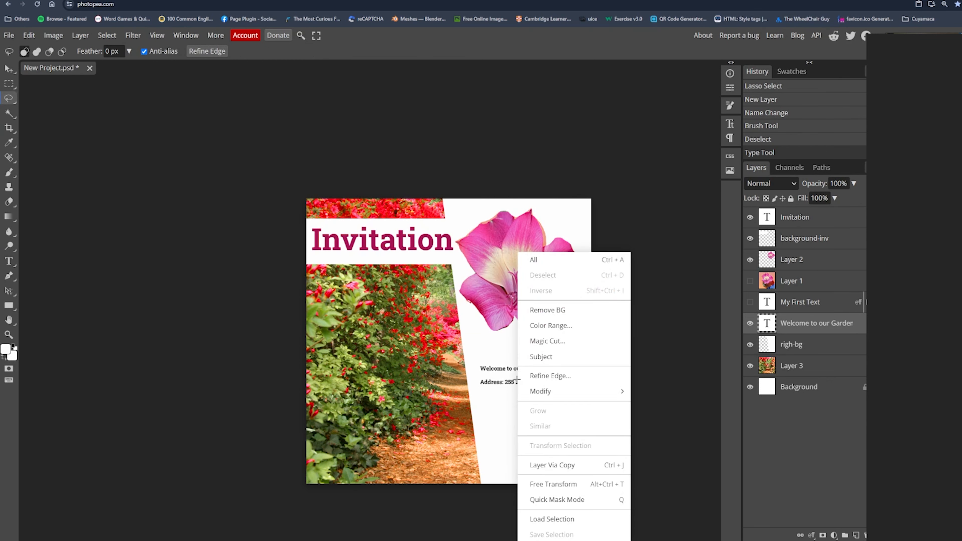
click(554, 485)
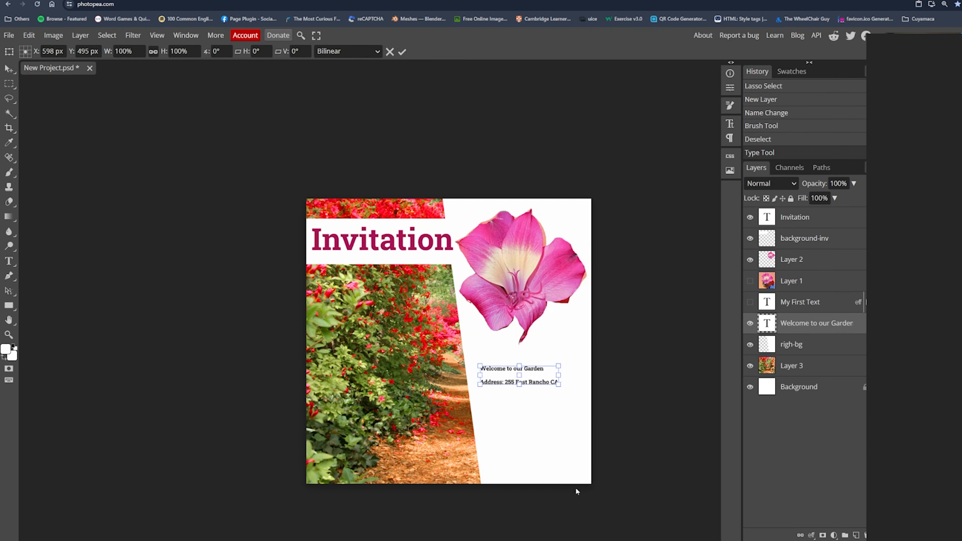
drag(561, 381, 591, 388)
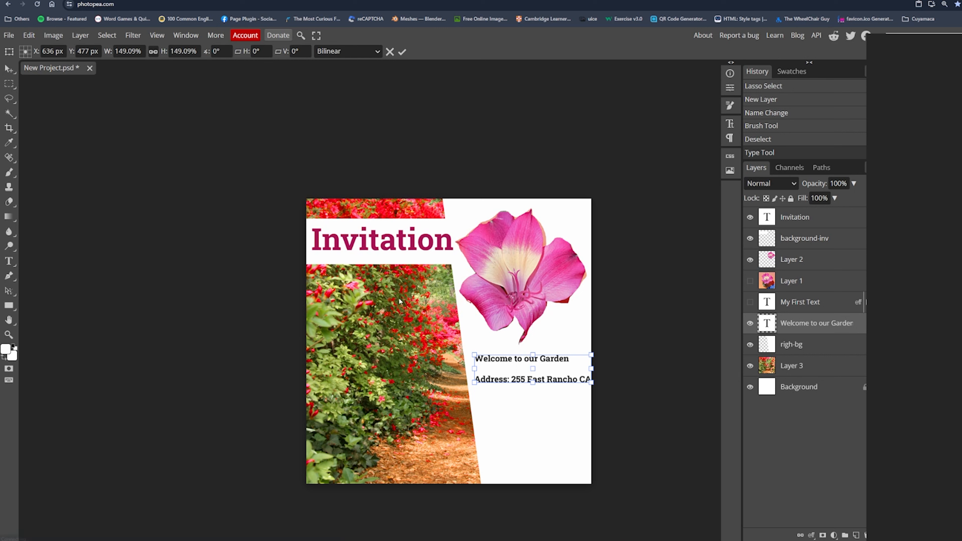
click(402, 52)
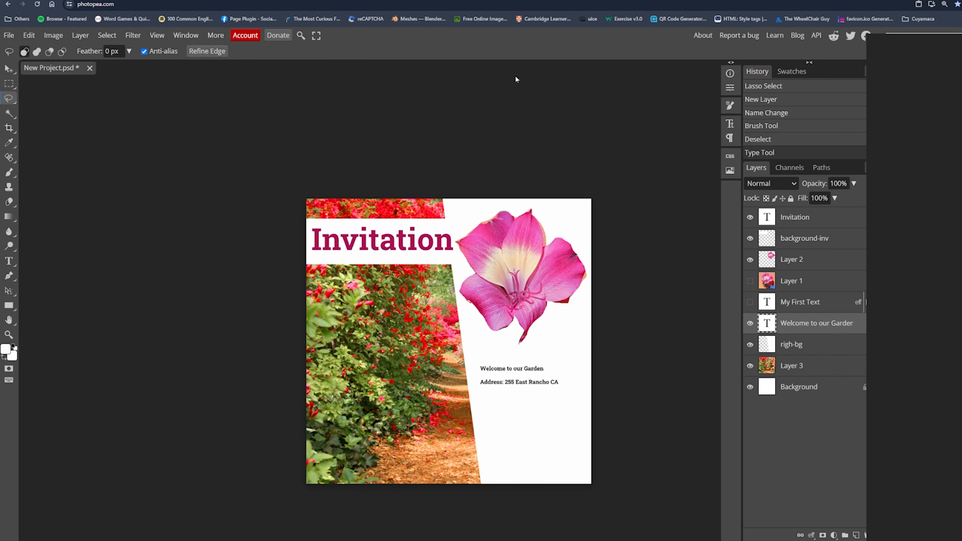
Use Free Transform to move the two-line welcome text onto the garden photo, below the Invitation title.
right_click(519, 383)
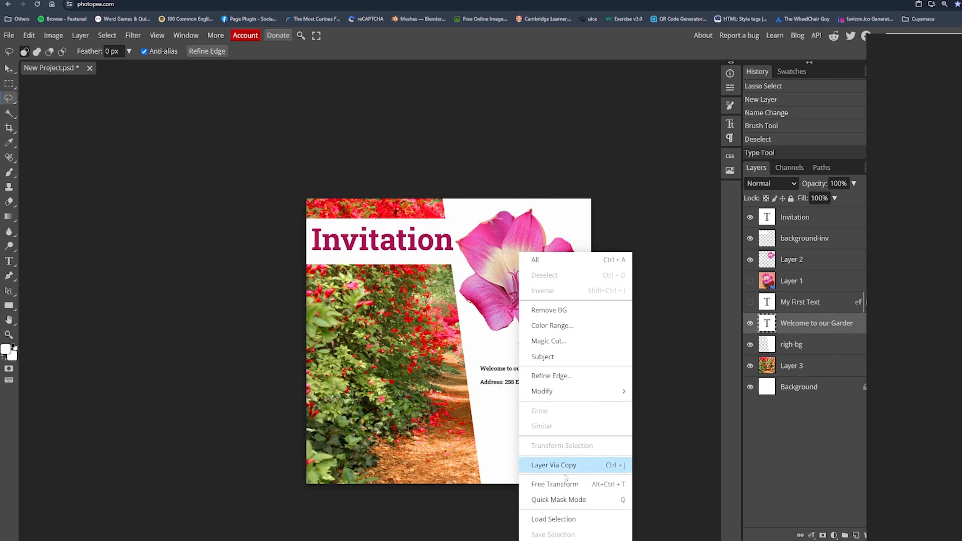
click(570, 489)
drag(519, 383, 389, 307)
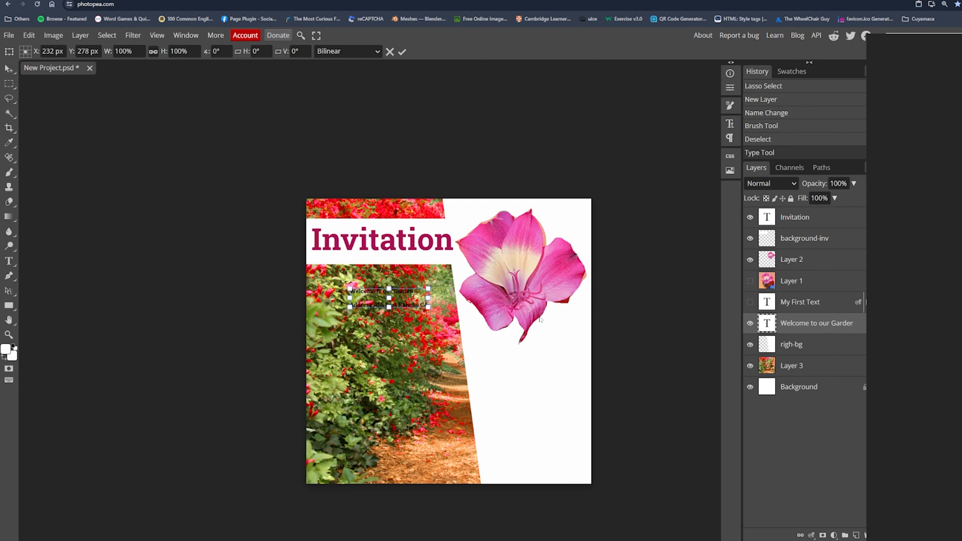
key(Return)
Sample the magenta of the Invitation title as the foreground color with the Eyedropper.
key(t)
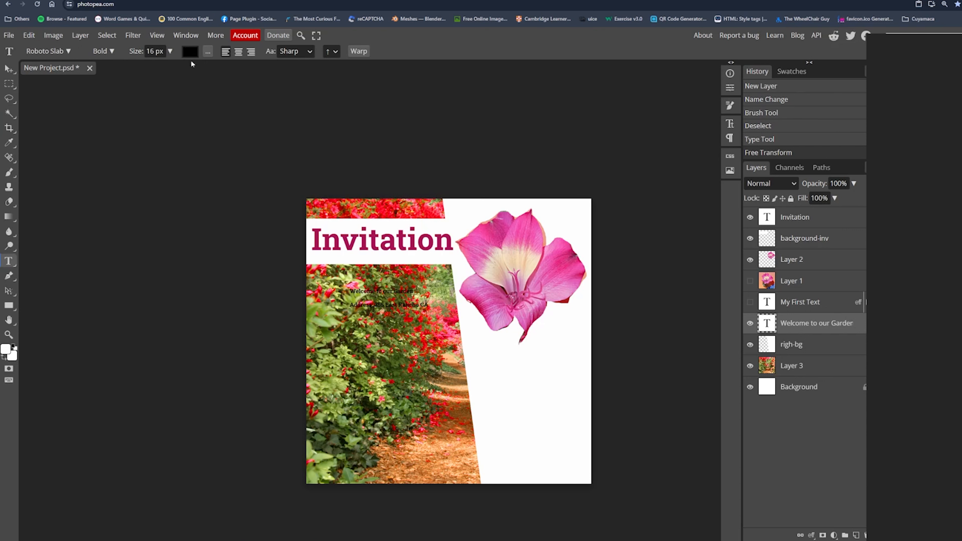
click(9, 144)
drag(393, 245, 392, 242)
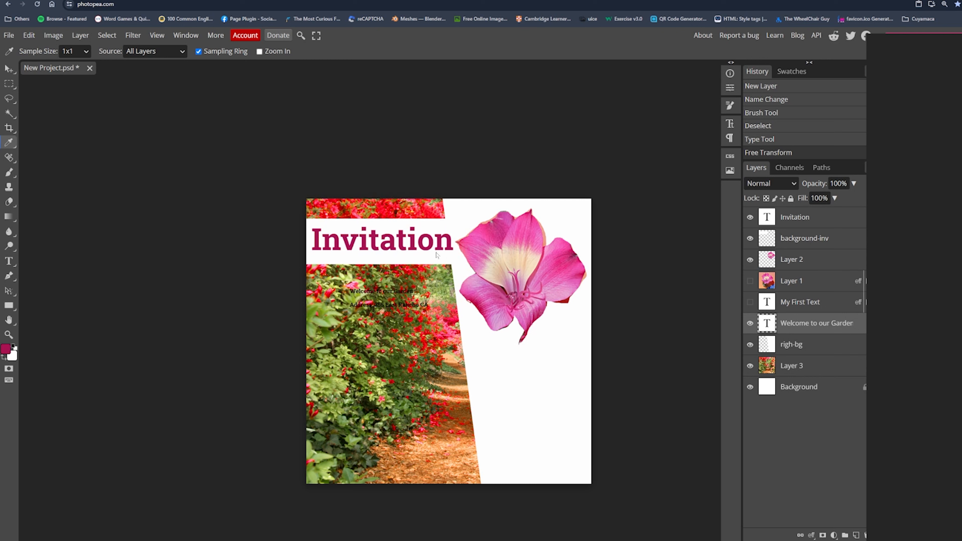
Add a separate black 16 px text "WELCOME" on the white panel below the flower.
key(t)
click(497, 359)
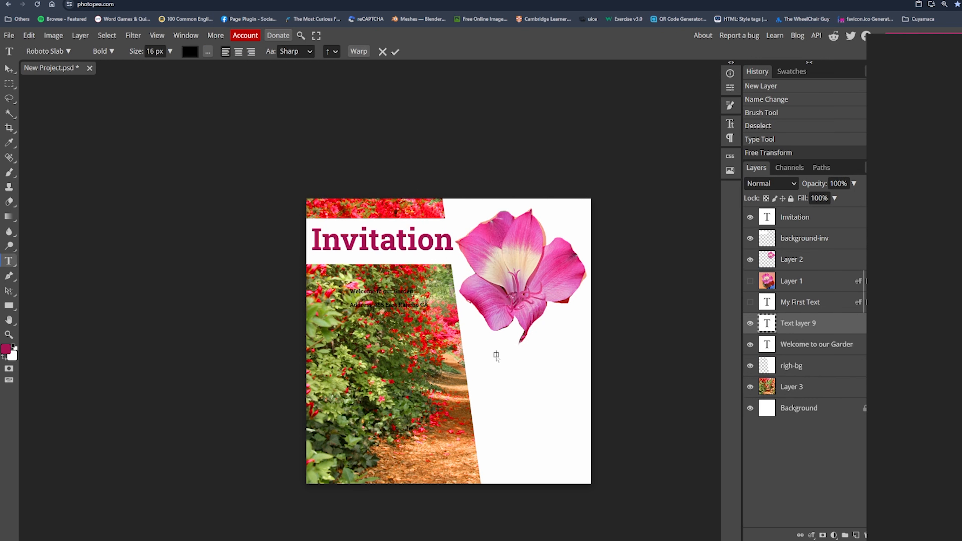
text(WELCOME)
click(9, 100)
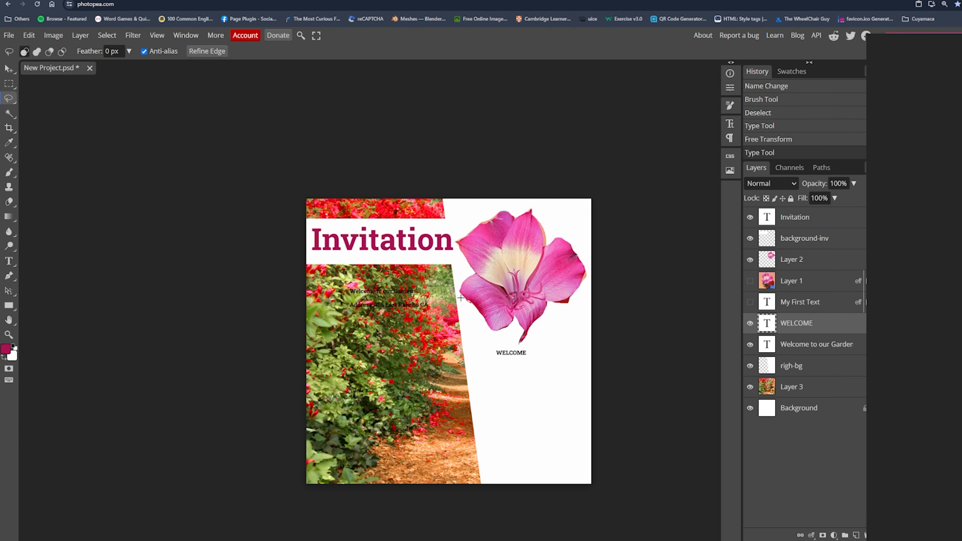
Enlarge the WELCOME text to about 61 px with Free Transform and position it at the flower's lower tip.
right_click(517, 357)
click(588, 486)
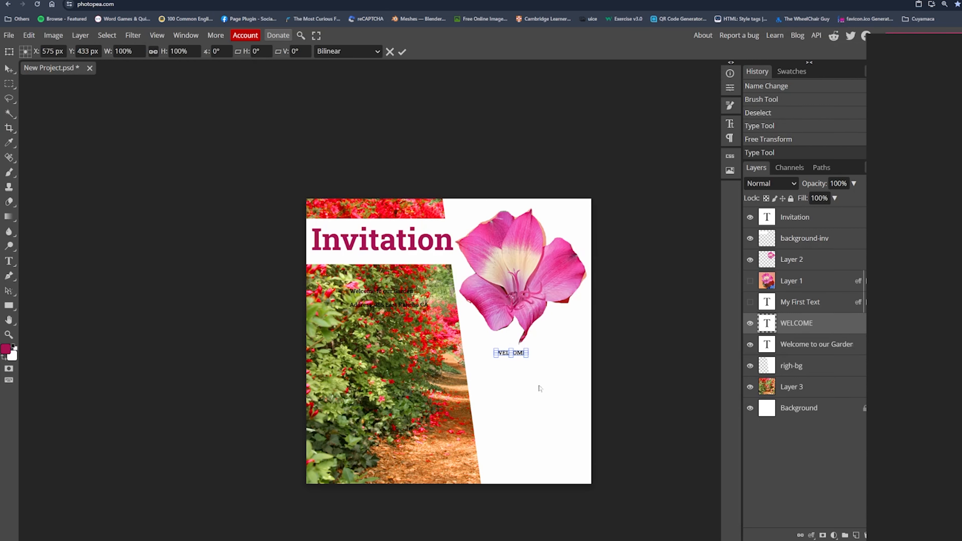
mouse_move(525, 358)
mouse_down()
mouse_move(616, 436)
mouse_move(570, 343)
mouse_move(633, 336)
mouse_move(599, 343)
mouse_move(605, 336)
mouse_move(571, 357)
mouse_move(515, 349)
mouse_move(519, 333)
mouse_up()
key(l)
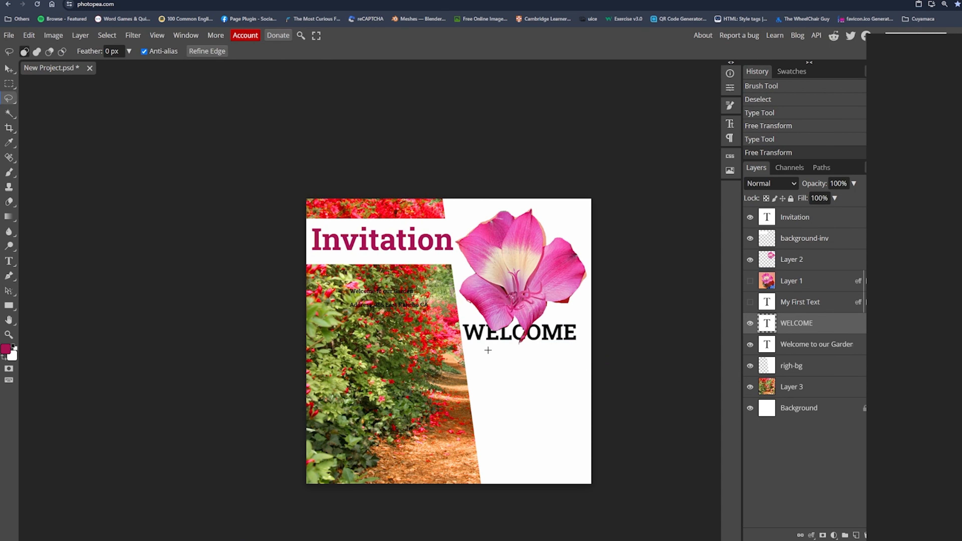
Duplicate the WELCOME text layer.
key(t)
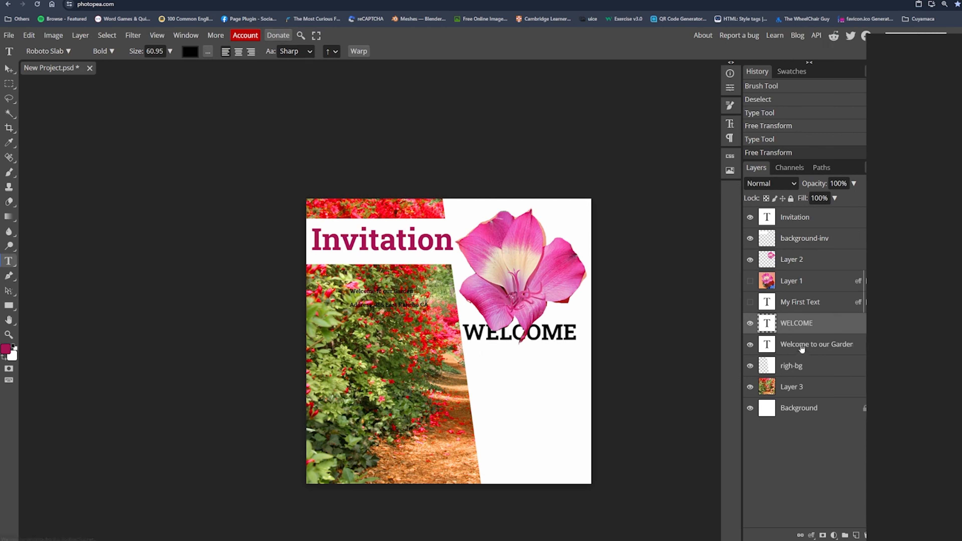
key(ctrl+j)
right_click(511, 333)
click(682, 339)
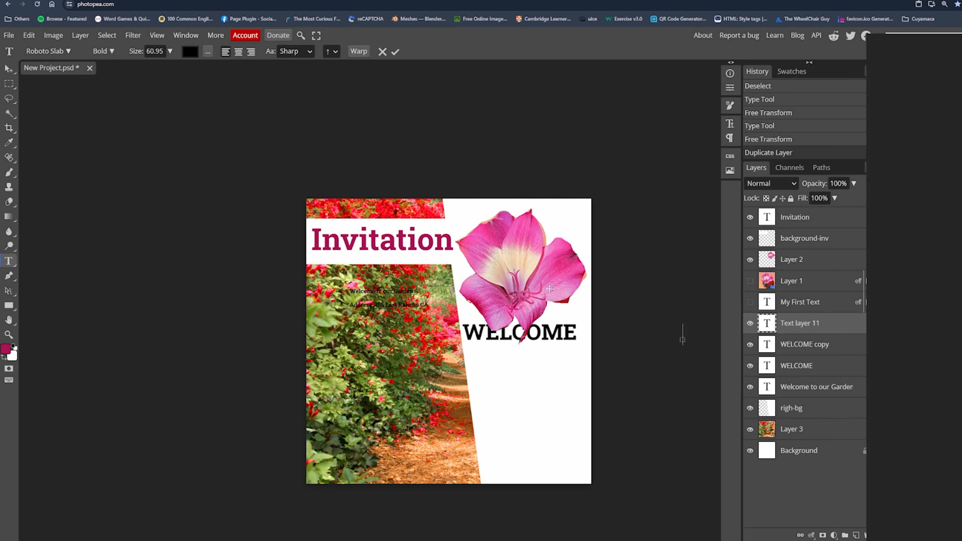
click(383, 52)
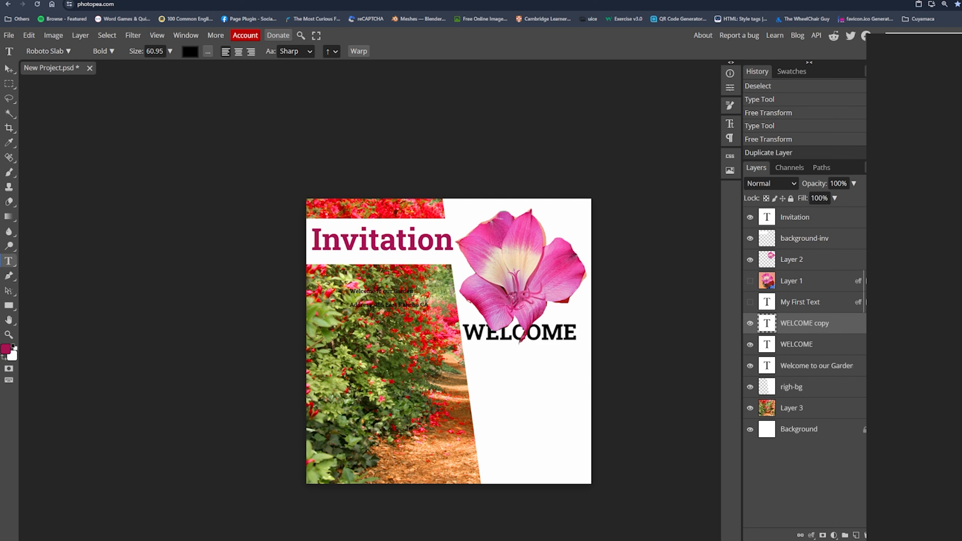
Use Free Transform to move the WELCOME copy just below the original word, shifted slightly to the right.
click(10, 113)
click(9, 99)
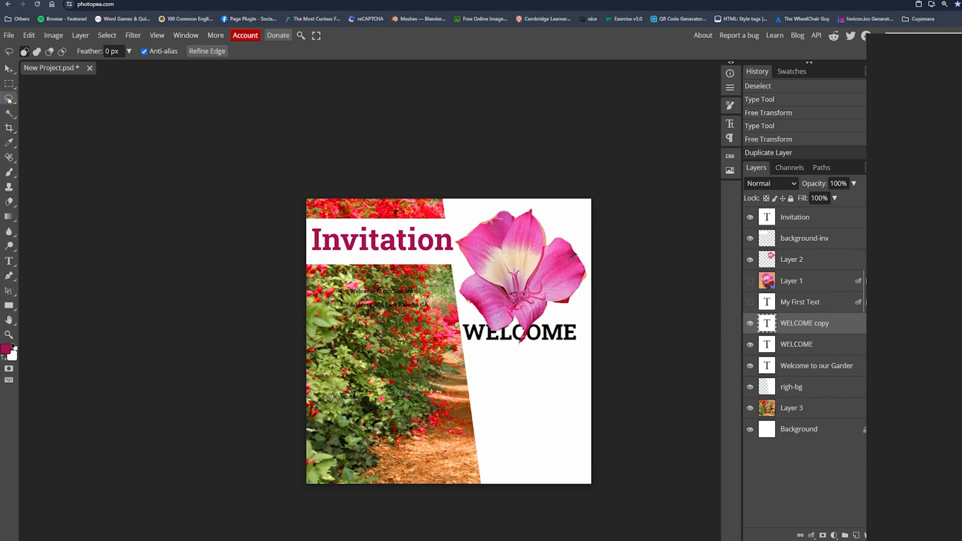
right_click(474, 248)
click(508, 483)
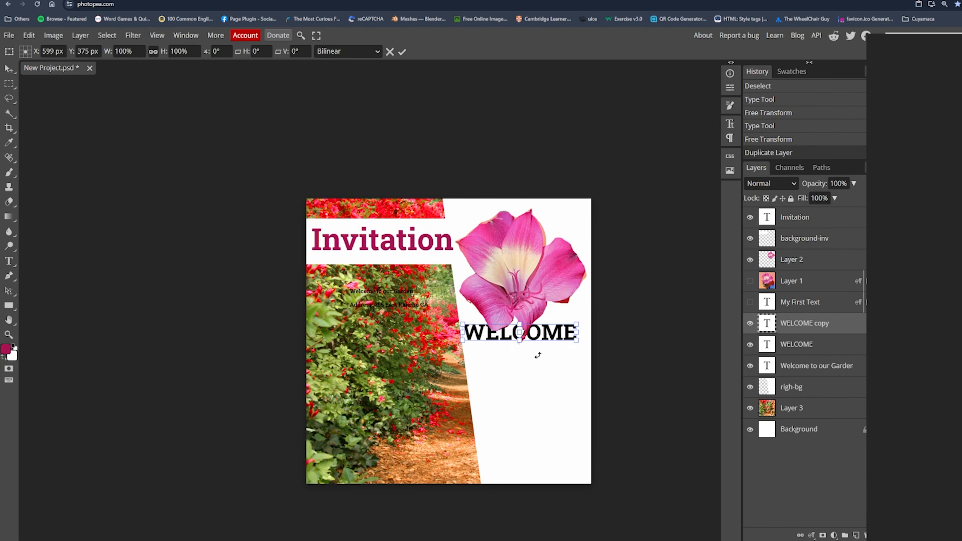
mouse_move(514, 334)
mouse_down()
mouse_move(525, 361)
mouse_move(573, 350)
mouse_up()
key(Return)
Replace the copied WELCOME text with "to our" and commit it.
key(t)
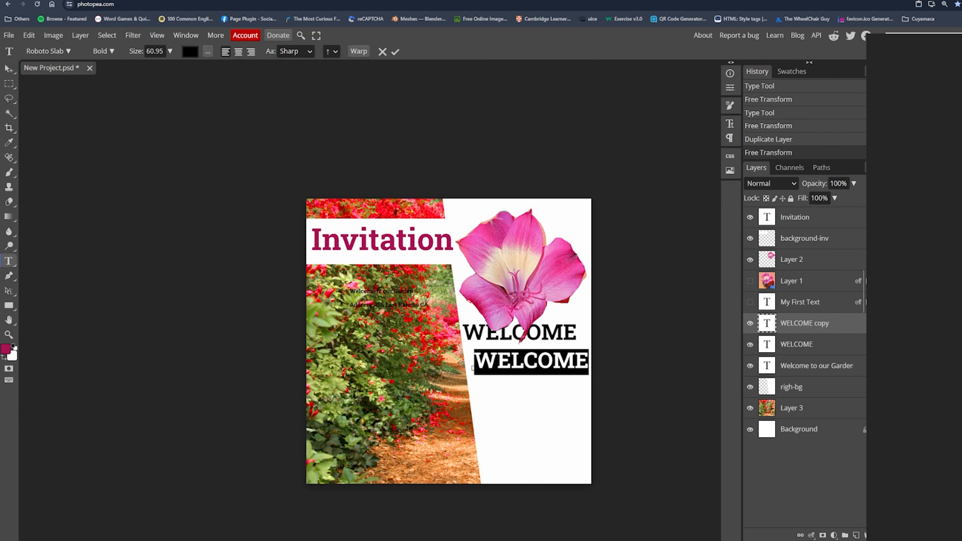
text(tp)
key(BackSpace)
text(o our)
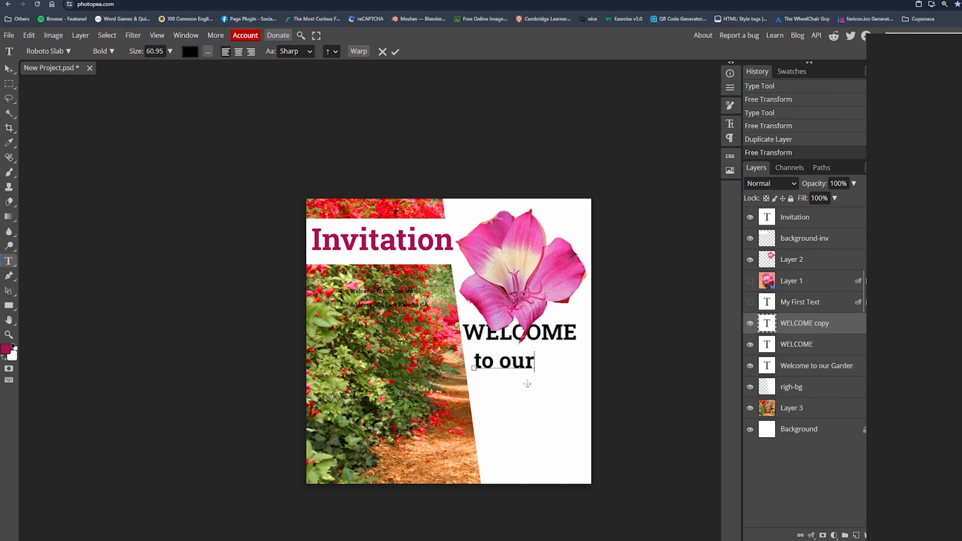
click(395, 52)
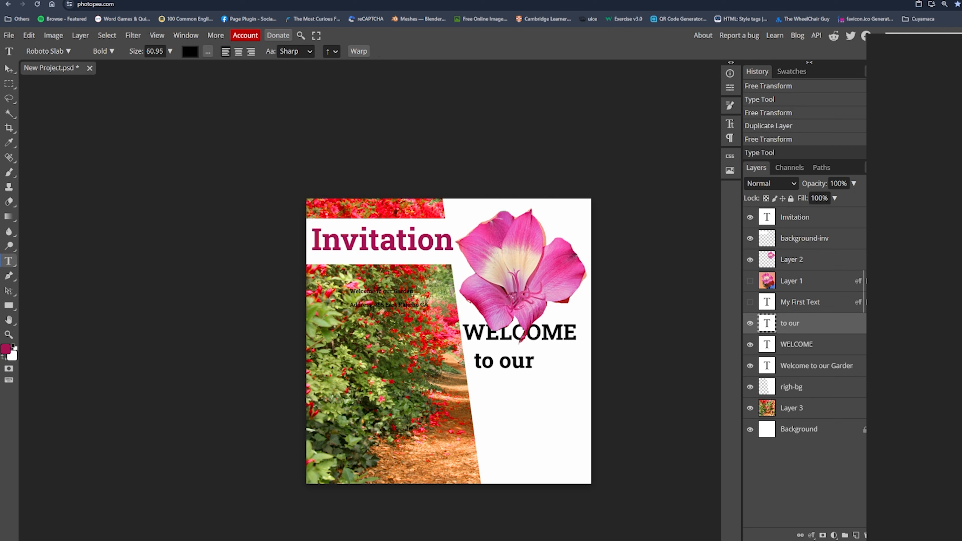
Enlarge the "to our" text to about 157% with Free Transform and place it directly beneath WELCOME.
click(8, 98)
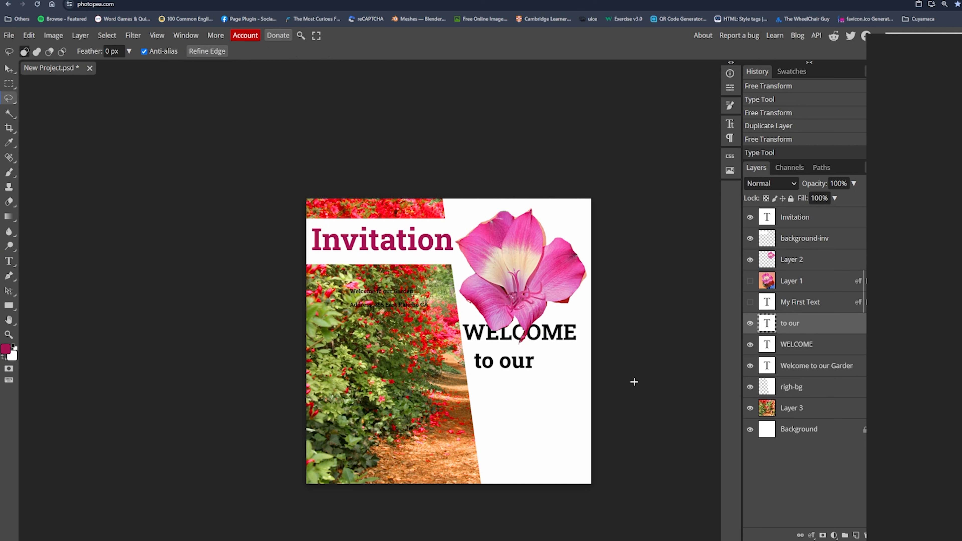
right_click(527, 365)
click(599, 484)
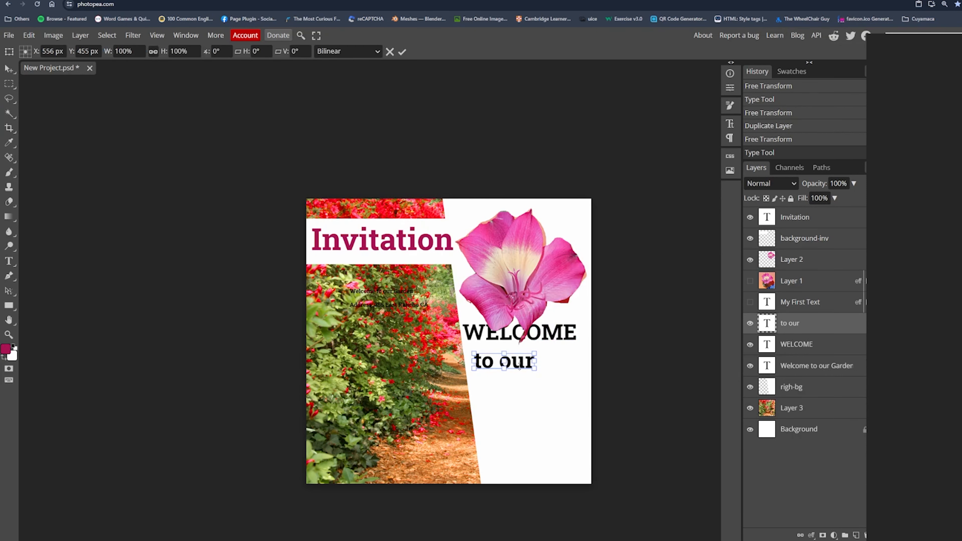
mouse_move(515, 364)
mouse_down()
mouse_move(508, 354)
mouse_move(558, 381)
mouse_move(542, 356)
mouse_up()
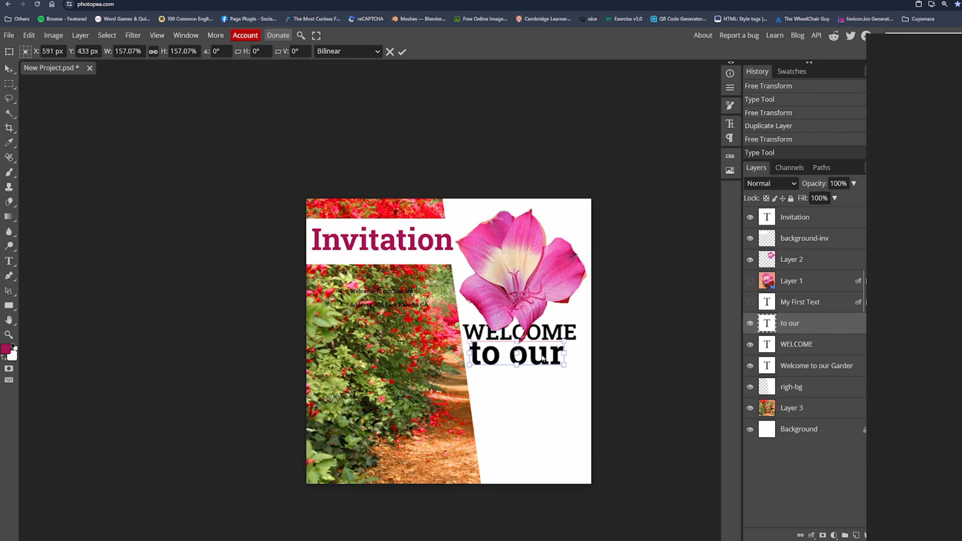
key(Return)
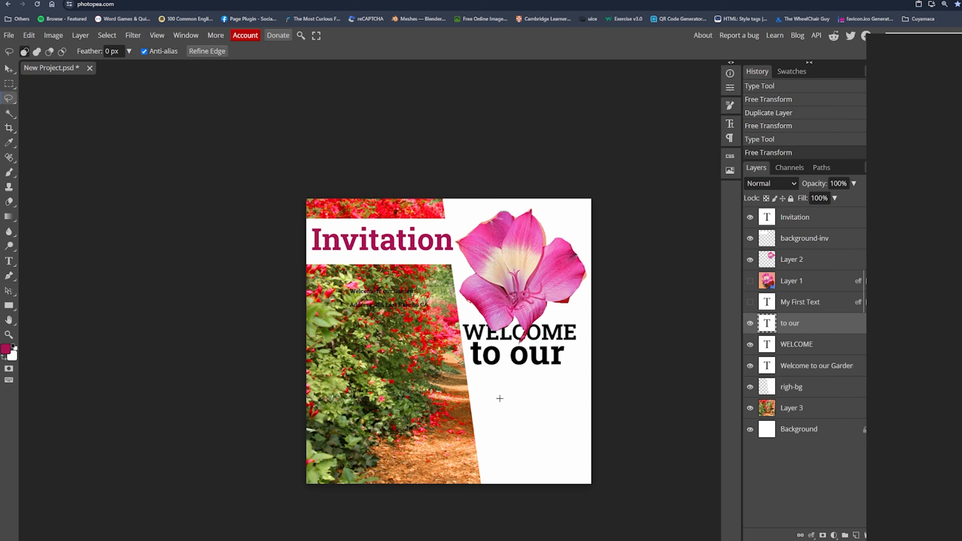
Add a new text line reading "Garden" directly below "to our" on the white panel and commit it.
key(t)
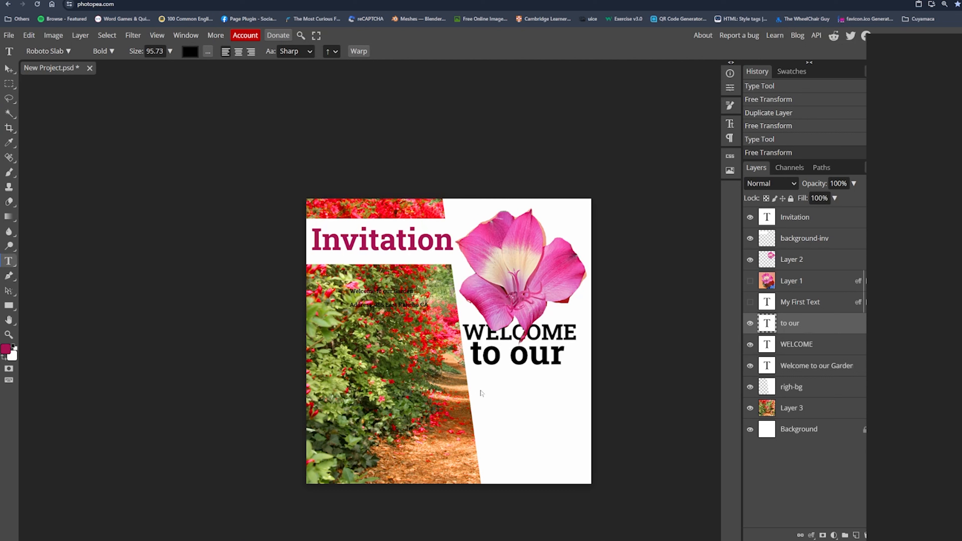
click(482, 391)
text(Gar)
text(den)
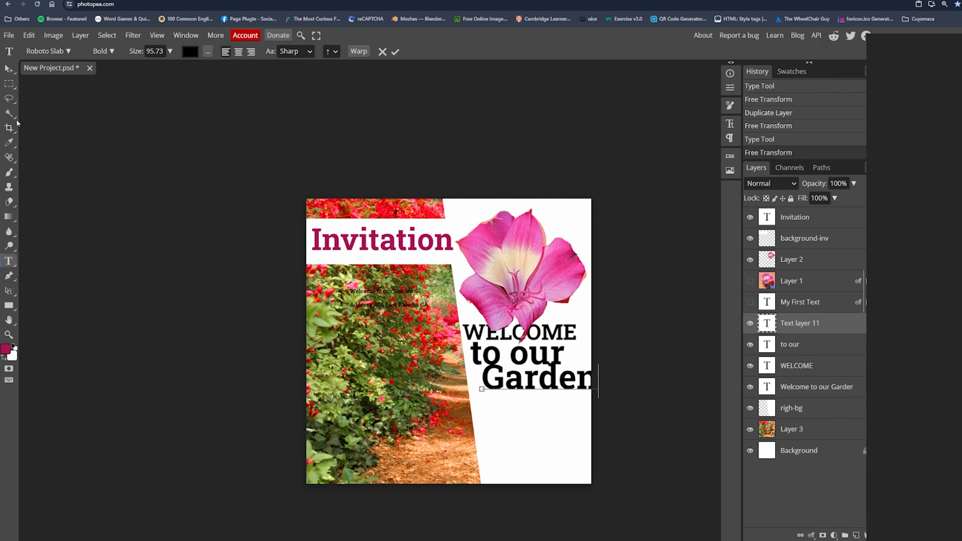
click(8, 99)
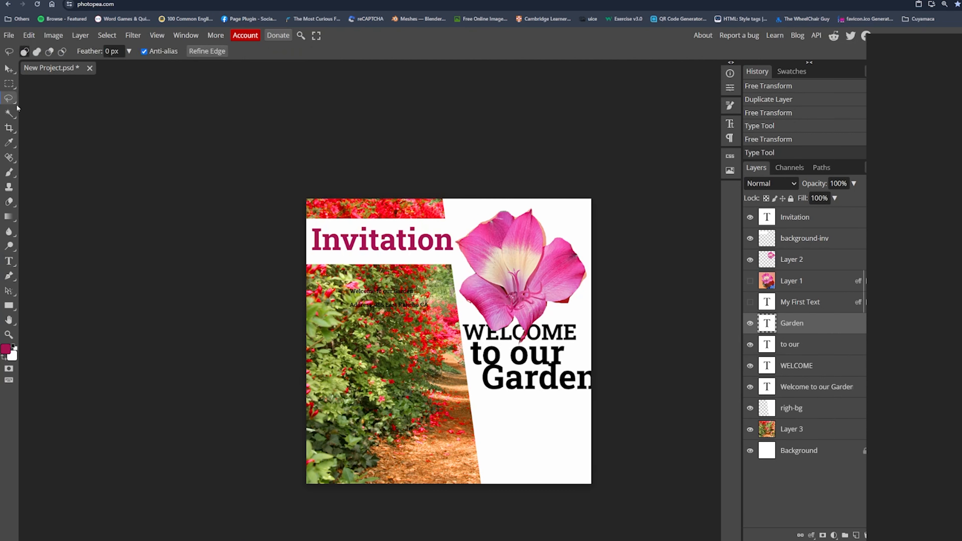
Shrink the Garden text to about 90 px with Free Transform and position it inside the canvas edge beneath "to our".
right_click(509, 382)
click(592, 489)
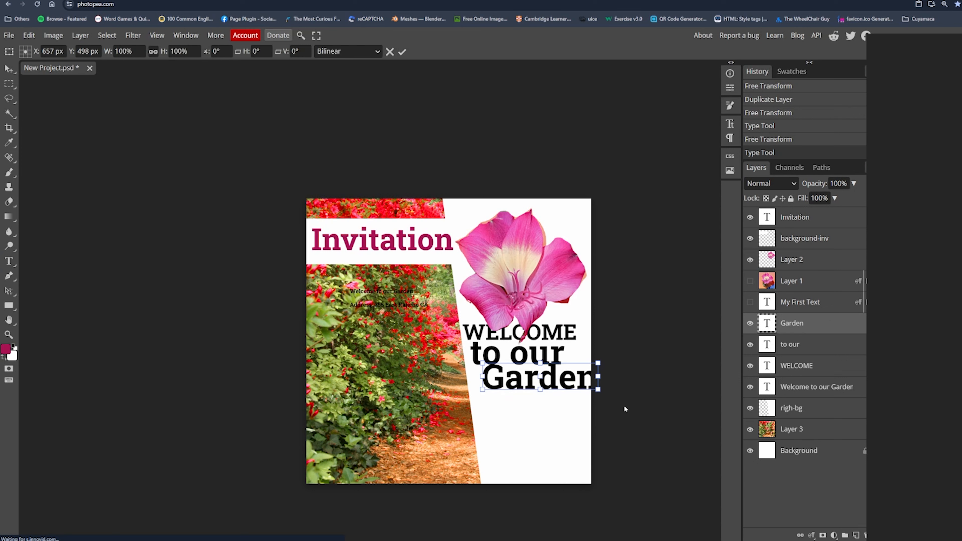
drag(599, 390, 592, 388)
mouse_move(567, 381)
mouse_down()
mouse_move(556, 383)
mouse_move(565, 384)
mouse_up()
key(Return)
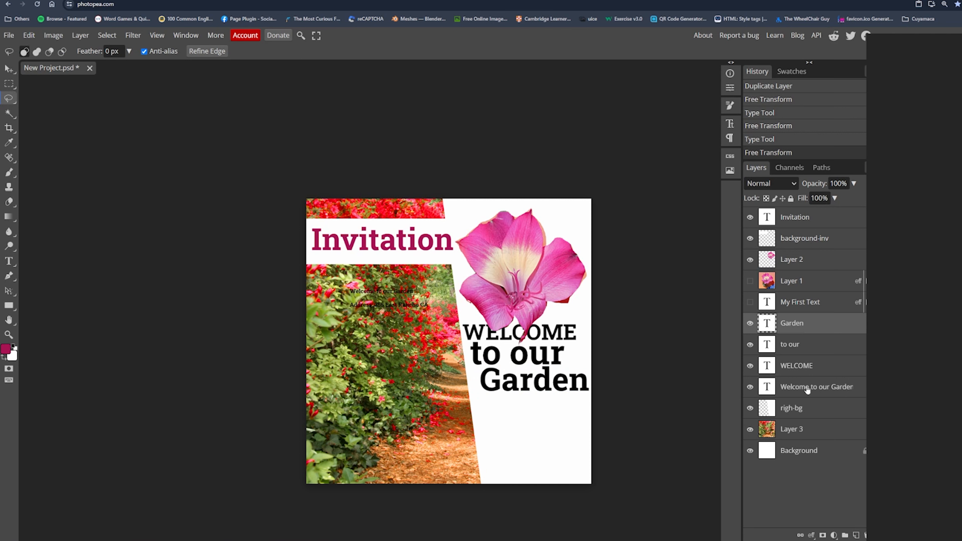
Cut the address line out of the small text over the garden photo and delete the remaining "Welcome to our Garden" layer.
key(t)
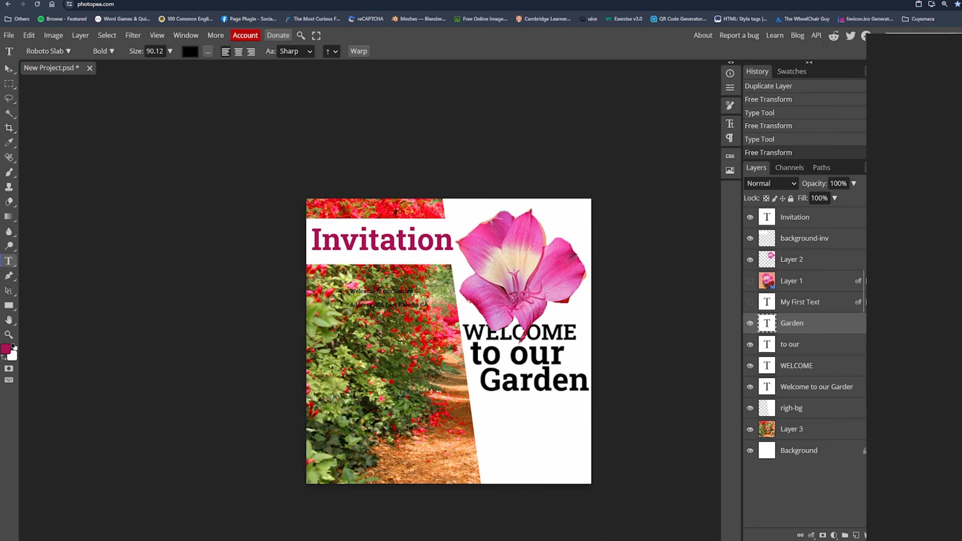
drag(349, 305, 458, 300)
key(BackSpace)
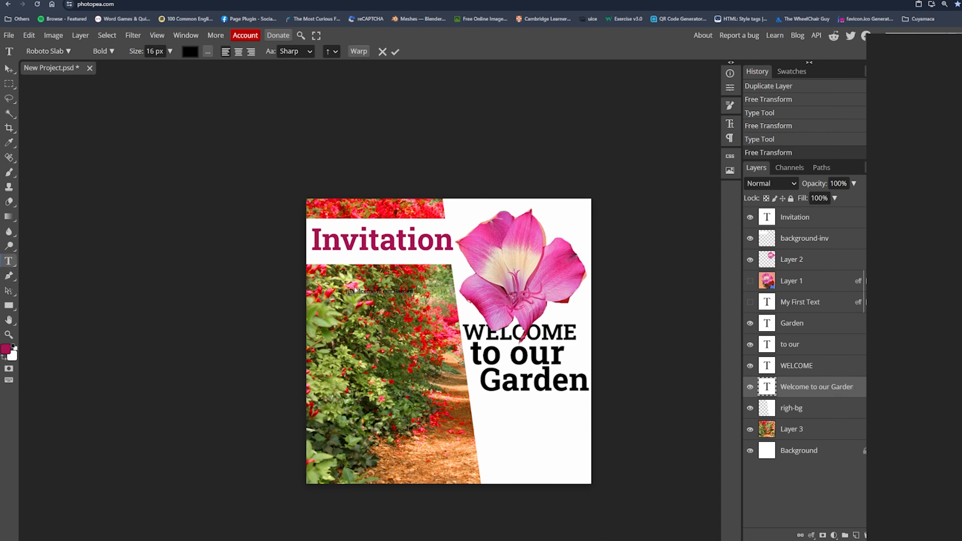
click(396, 51)
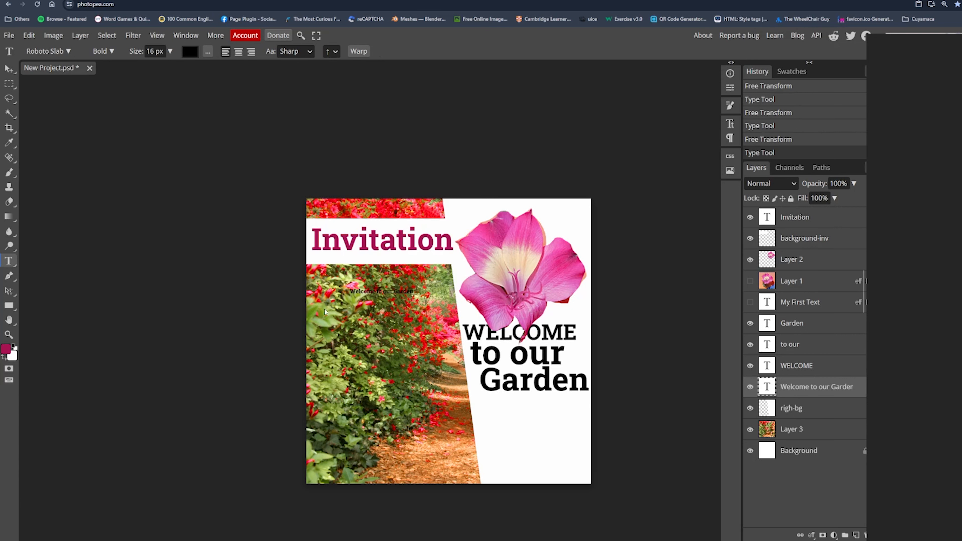
key(Delete)
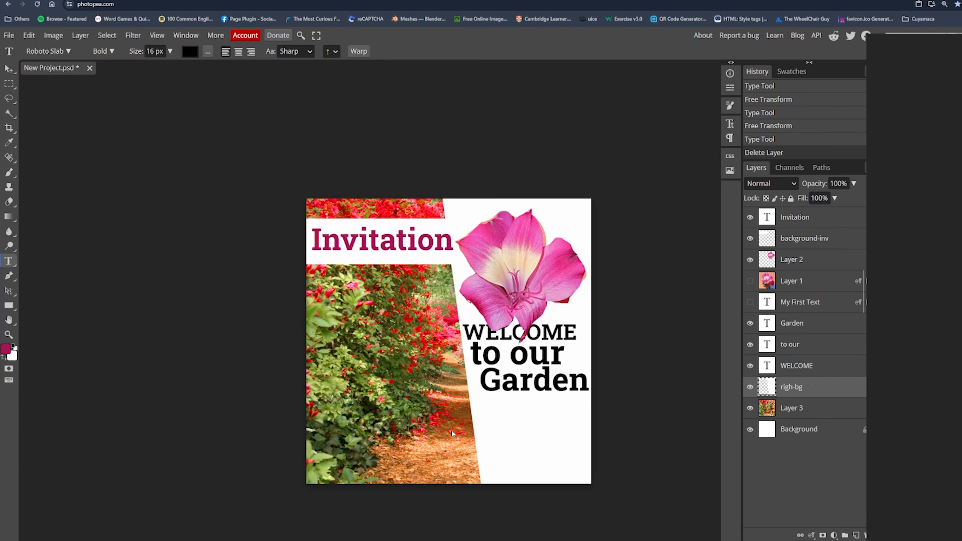
Place the address line as a new text layer near the bottom of the white panel and commit it.
click(507, 457)
text(Address: 255 East Rancho CA)
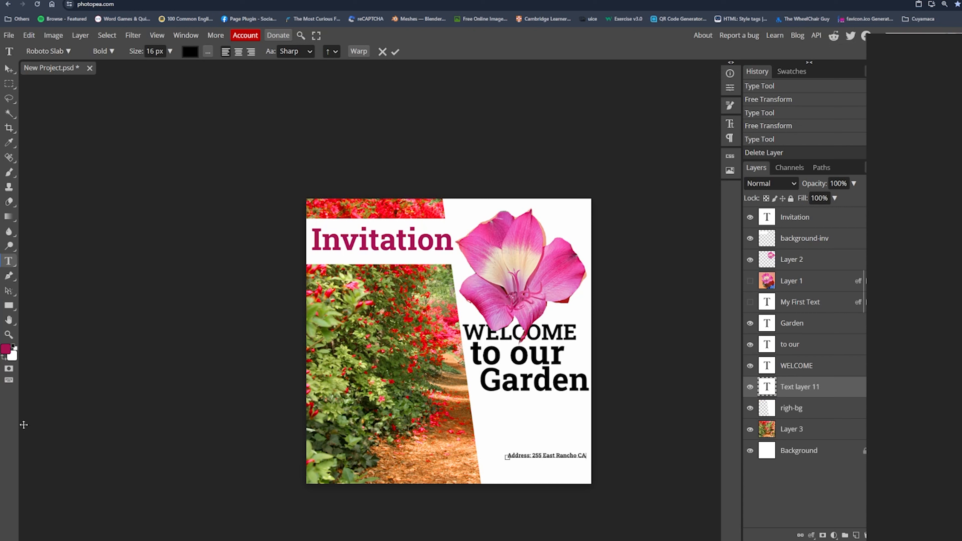
click(9, 99)
Enlarge the address text to about 129% with Free Transform so it spans the lower part of the white panel.
right_click(526, 455)
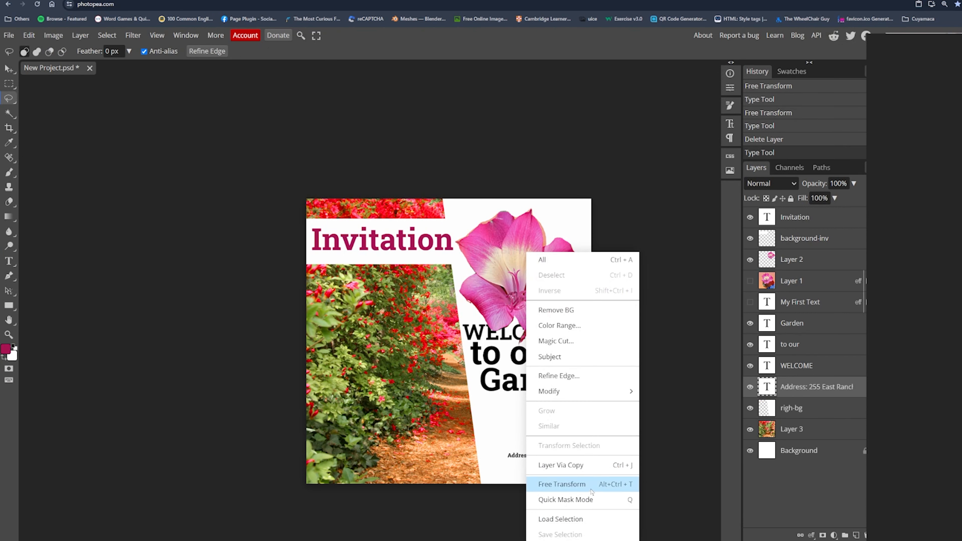
click(568, 485)
drag(507, 454, 484, 455)
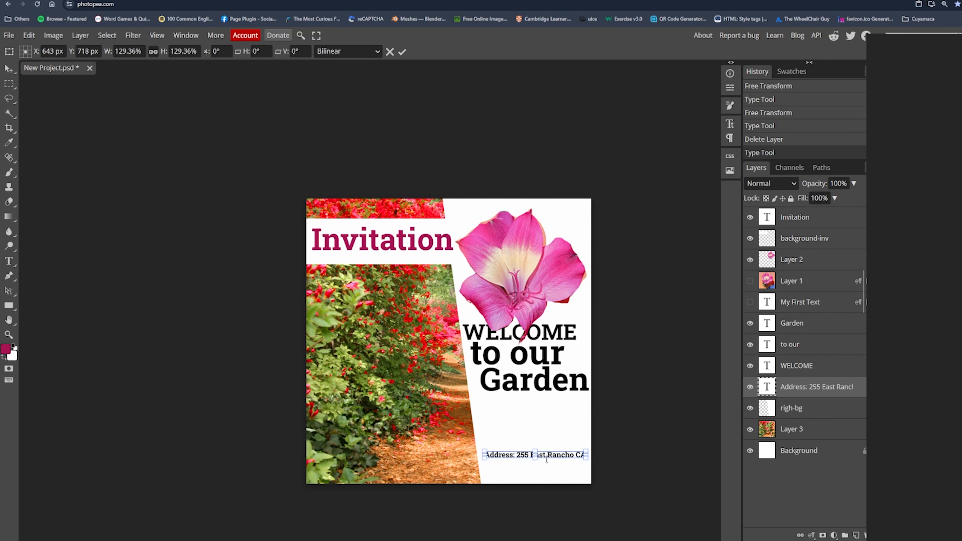
key(l)
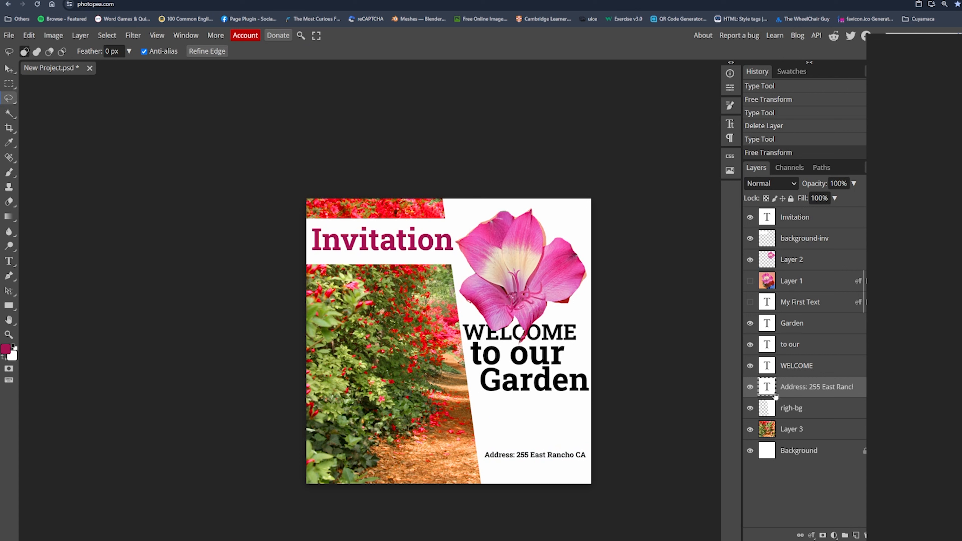
Scale the flower on Layer 2 to about 87%, rotate it about -1.2°, and position it just above WELCOME with Free Transform.
click(770, 260)
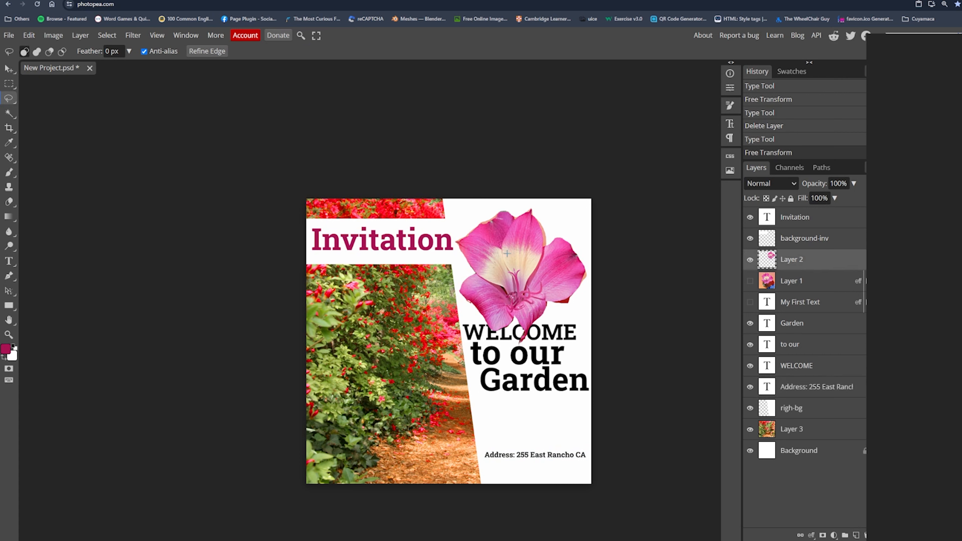
right_click(501, 310)
click(549, 485)
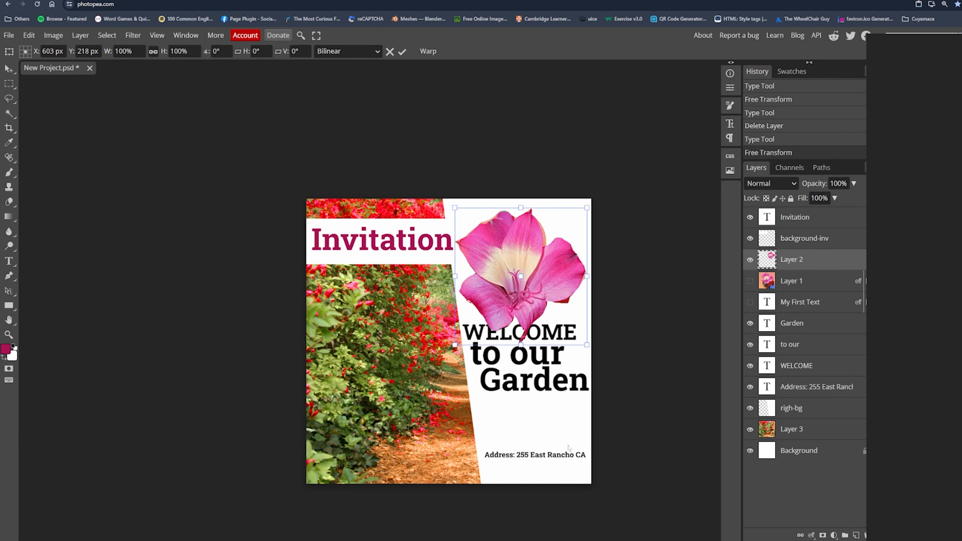
drag(582, 341, 550, 296)
drag(529, 263, 534, 261)
drag(584, 335, 587, 335)
drag(547, 295, 548, 300)
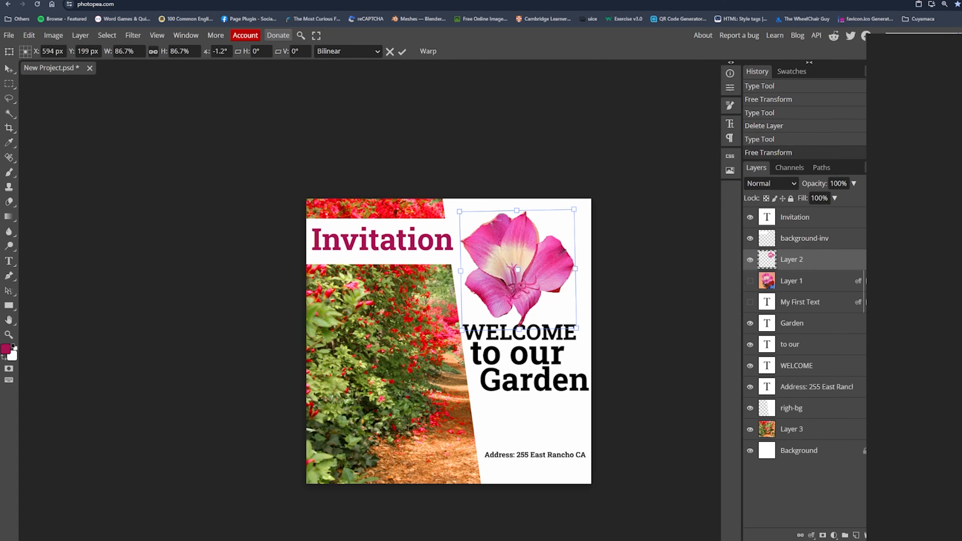
key(Return)
key(l)
scroll(527, 407, up, 3)
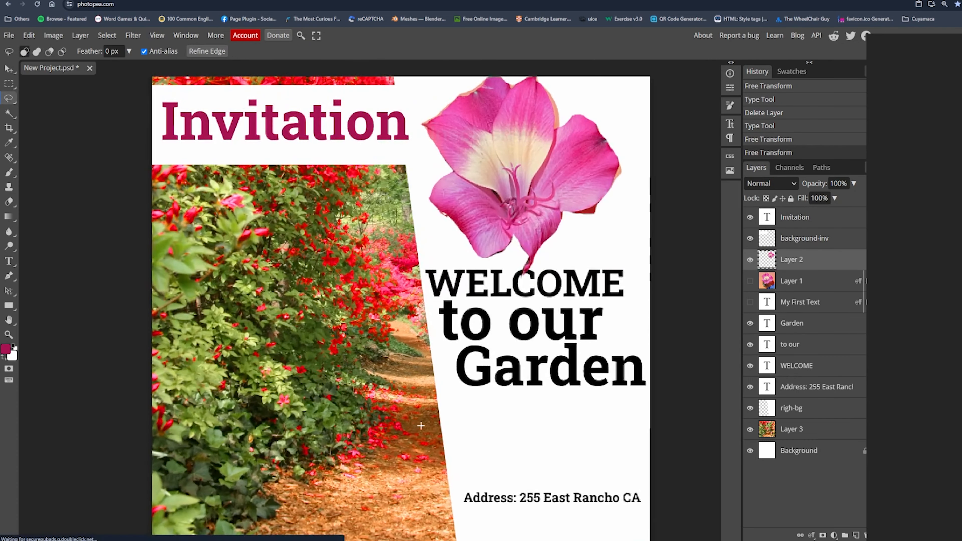
scroll(410, 317, down, 2)
scroll(410, 316, down, 4)
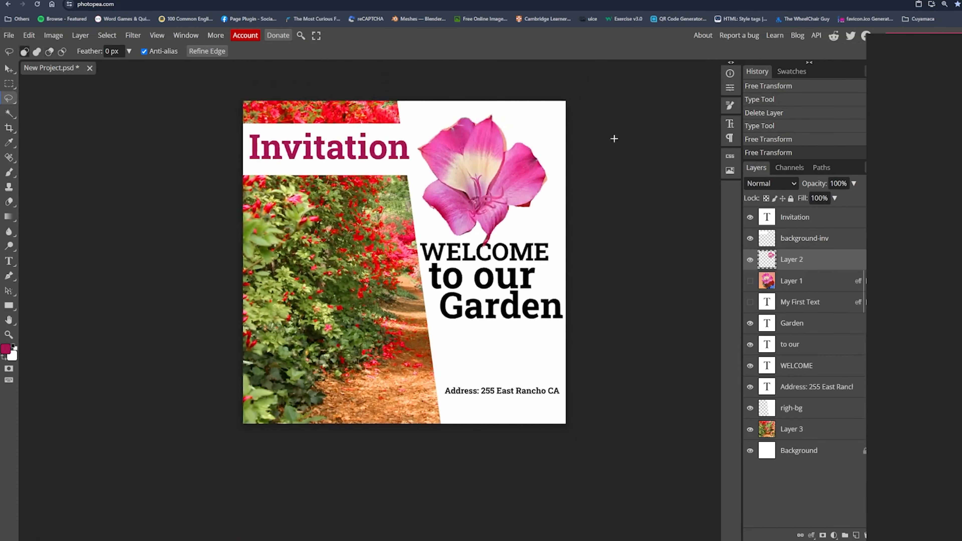
scroll(495, 398, up, 1)
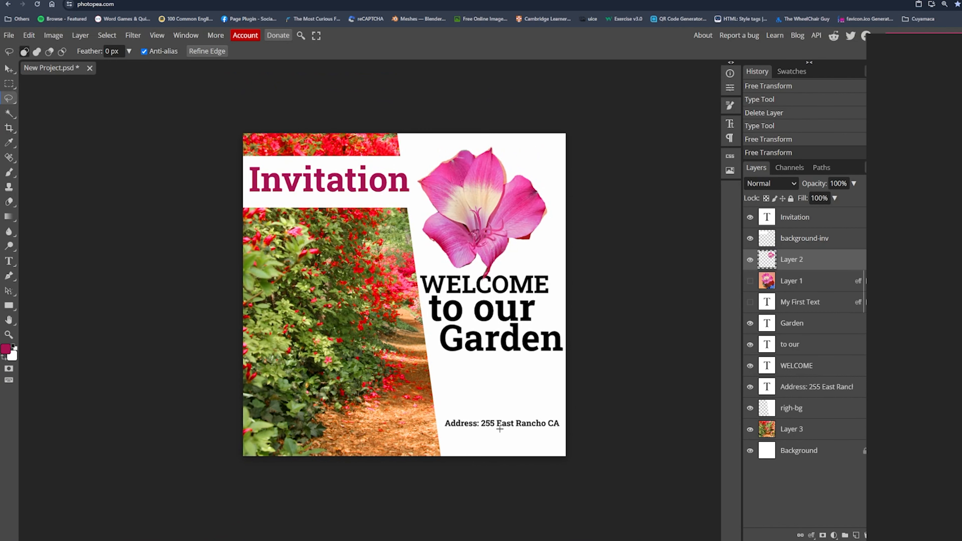
scroll(510, 417, down, 2)
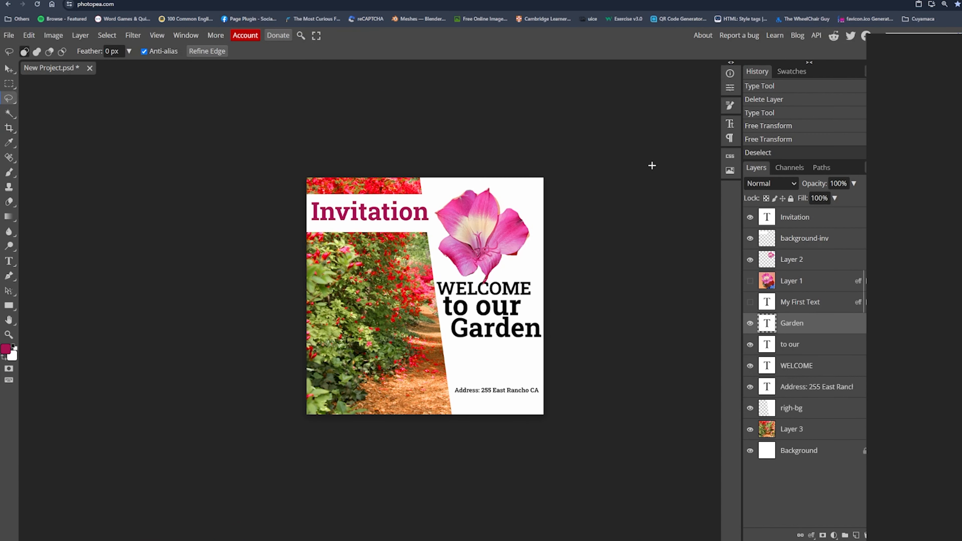
Apply a Color Overlay to the Garden text layer using the crimson a81252 sampled from the Invitation title.
right_click(796, 331)
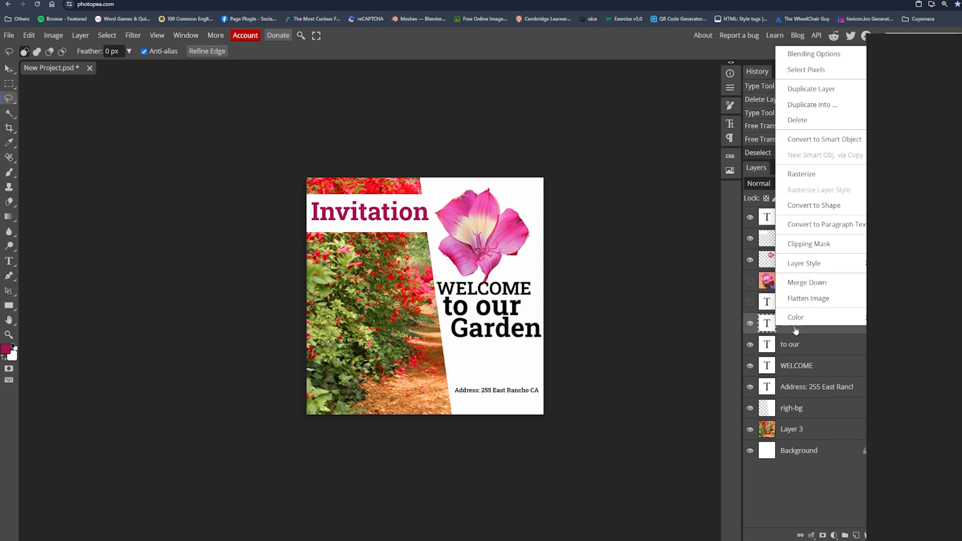
click(807, 55)
drag(586, 223, 715, 130)
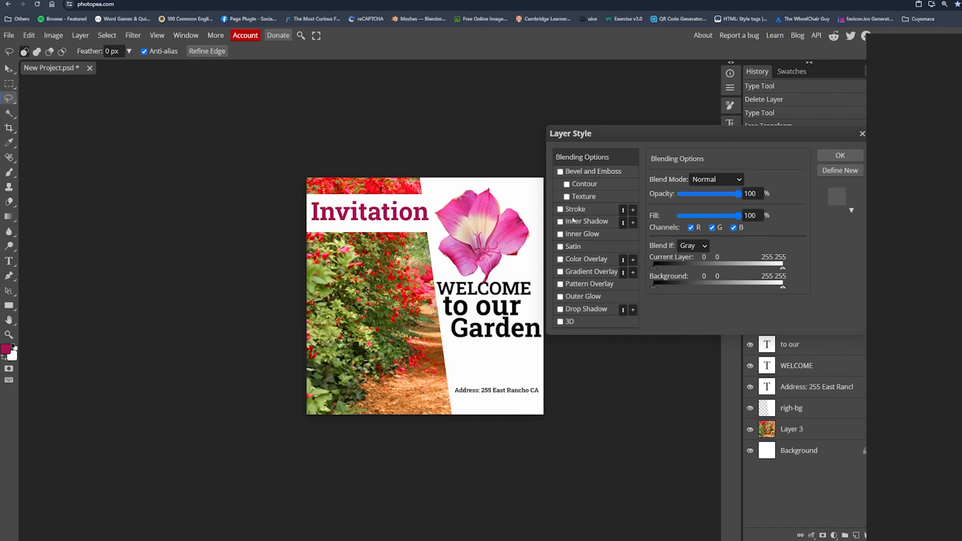
click(561, 259)
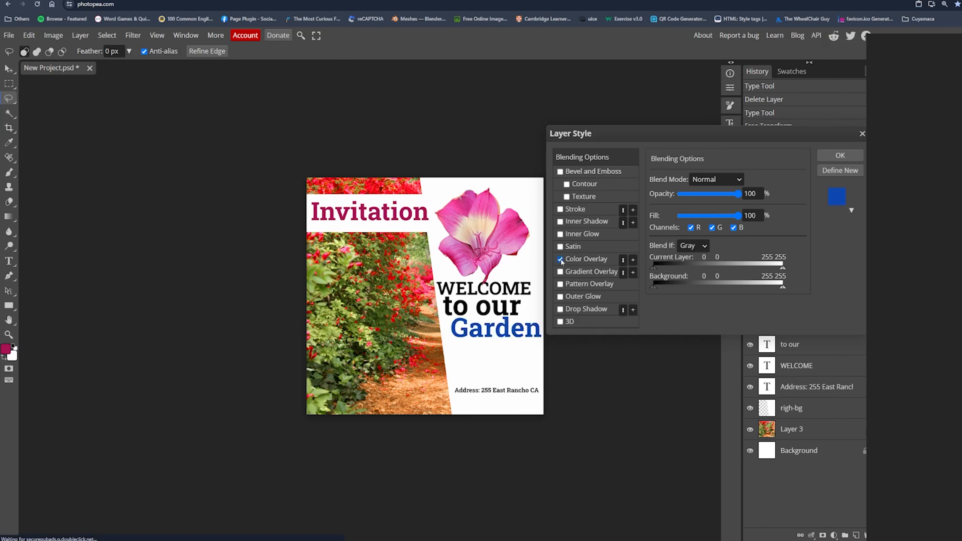
click(578, 260)
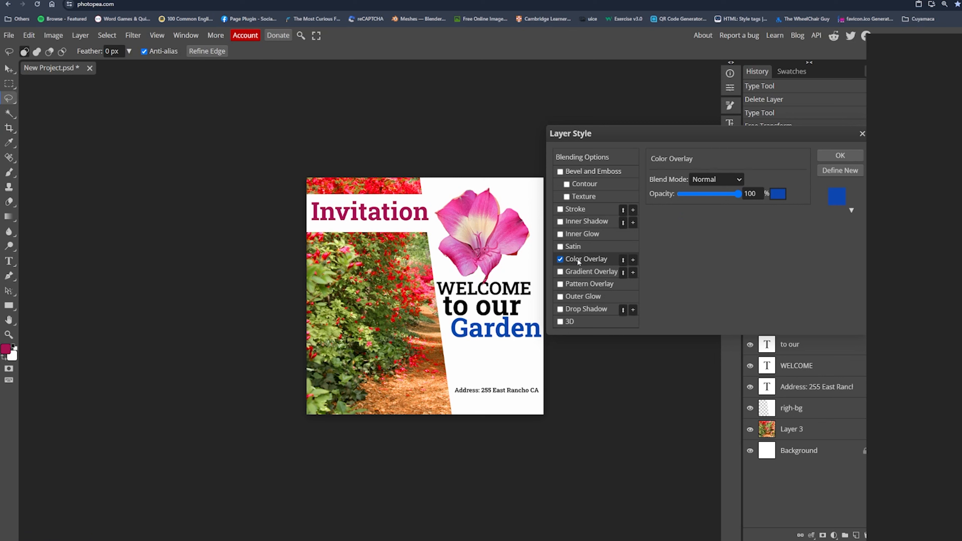
click(778, 193)
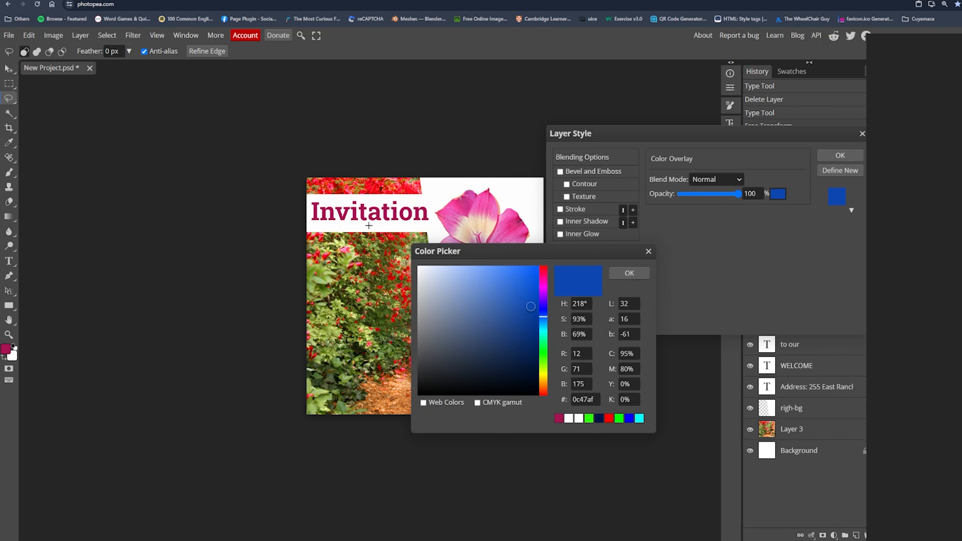
drag(586, 254, 653, 298)
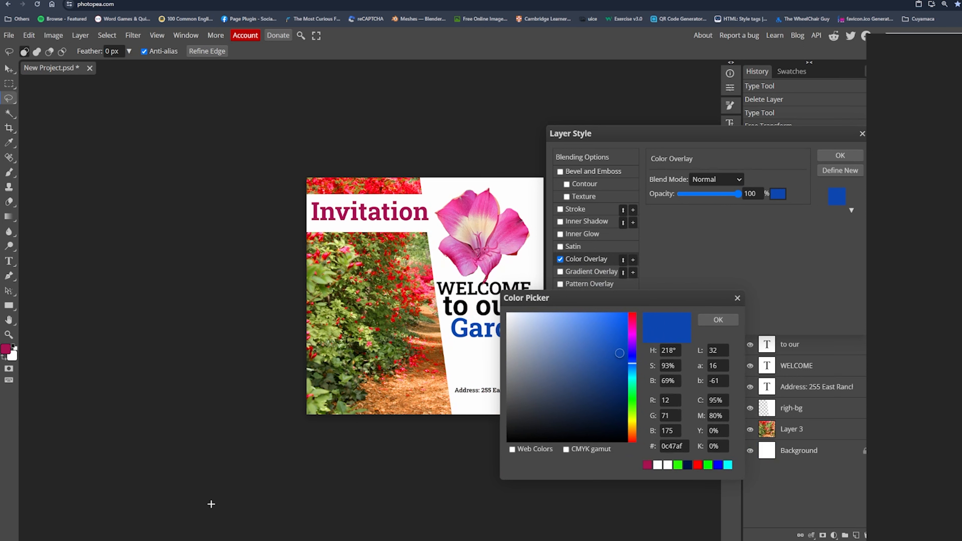
click(341, 216)
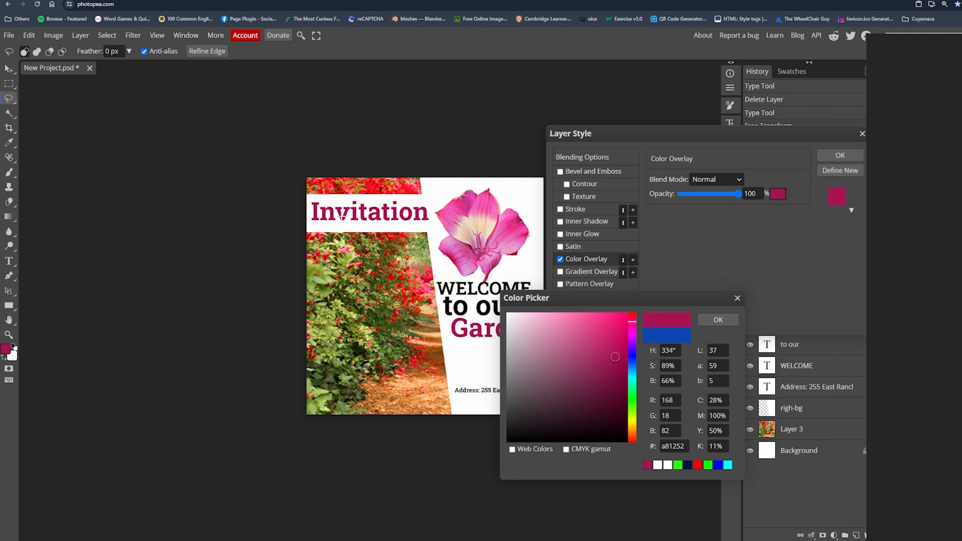
click(719, 320)
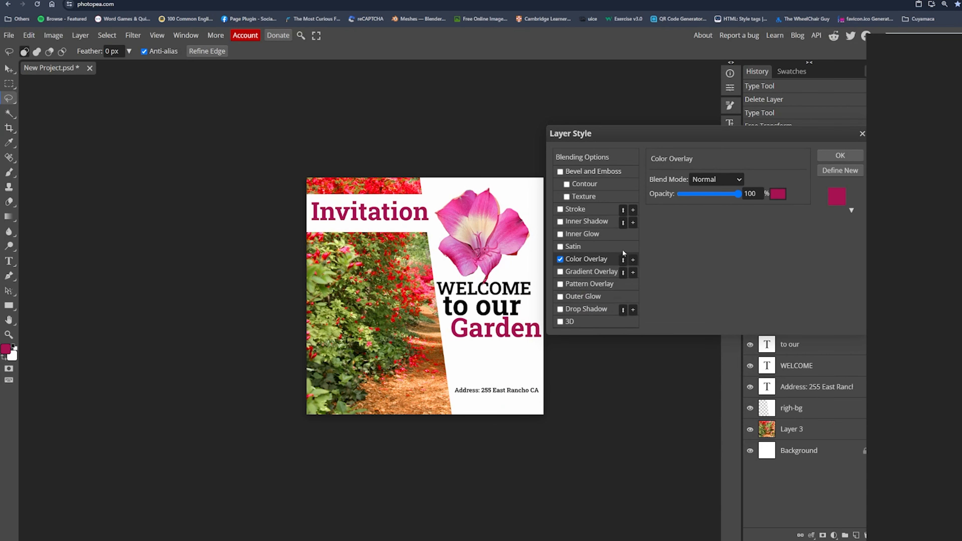
click(840, 155)
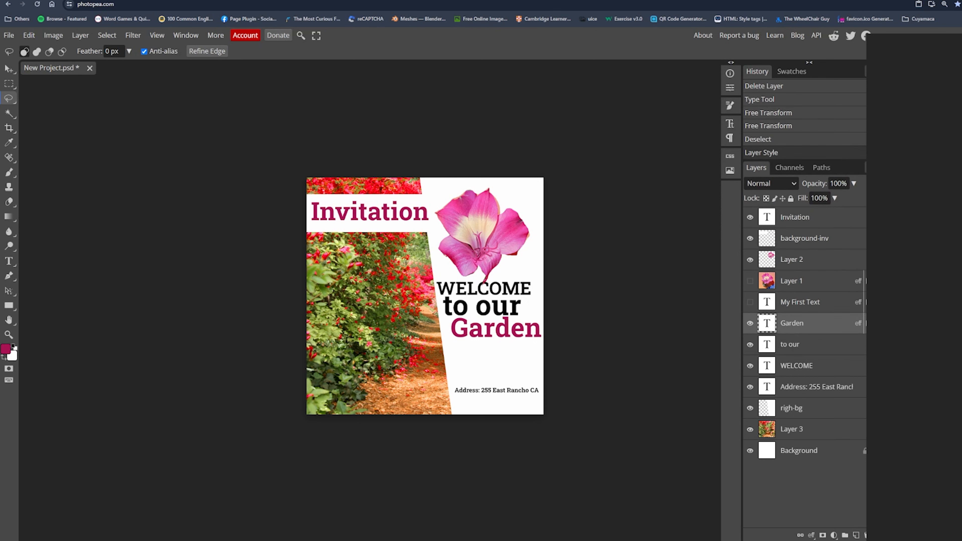
Apply a Color Overlay to the WELCOME text layer in dark green 36450d, based on a green sampled from the garden foliage.
click(802, 368)
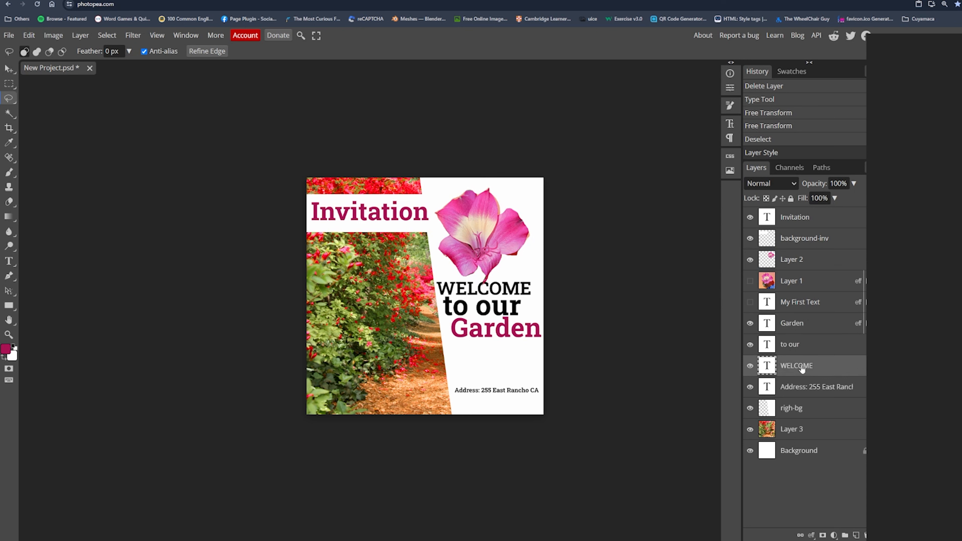
right_click(802, 368)
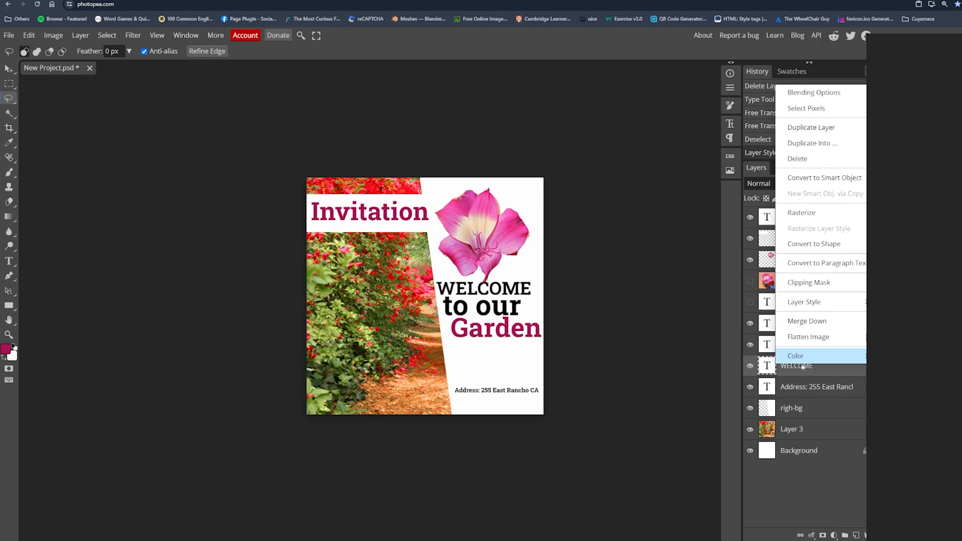
click(824, 98)
drag(615, 146, 640, 153)
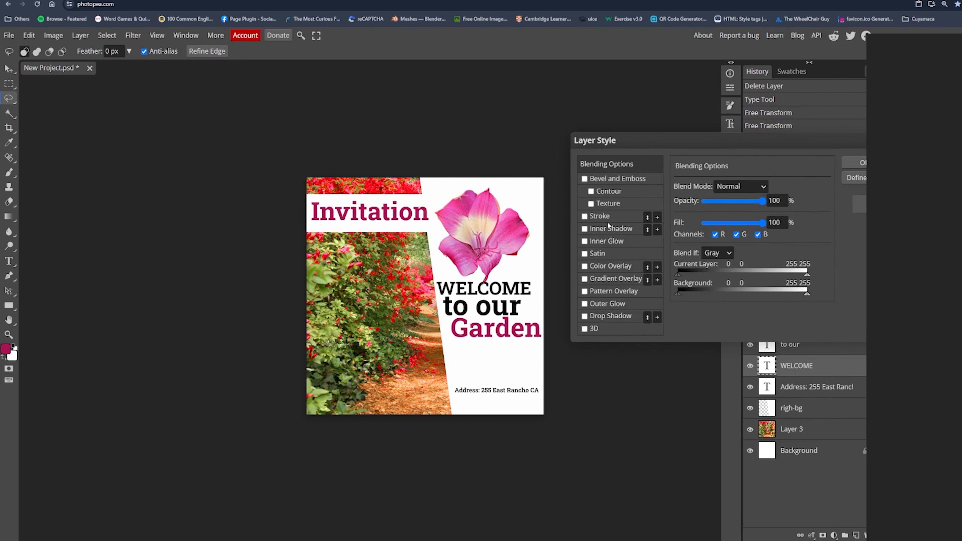
click(585, 267)
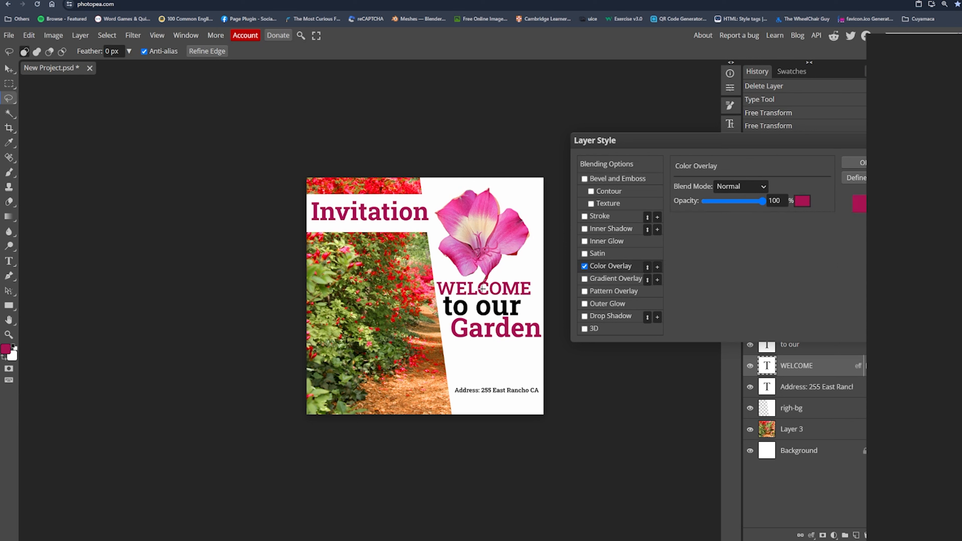
click(803, 205)
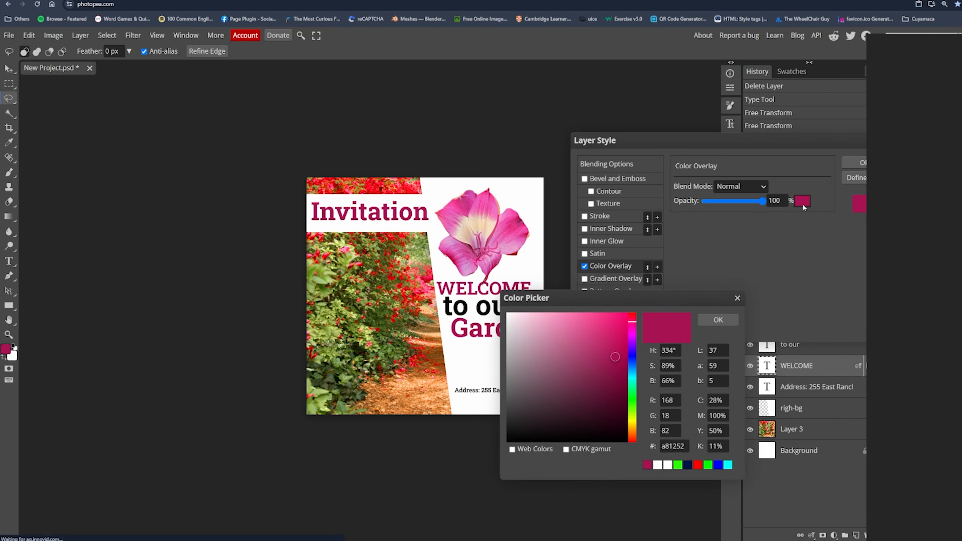
drag(334, 308, 325, 306)
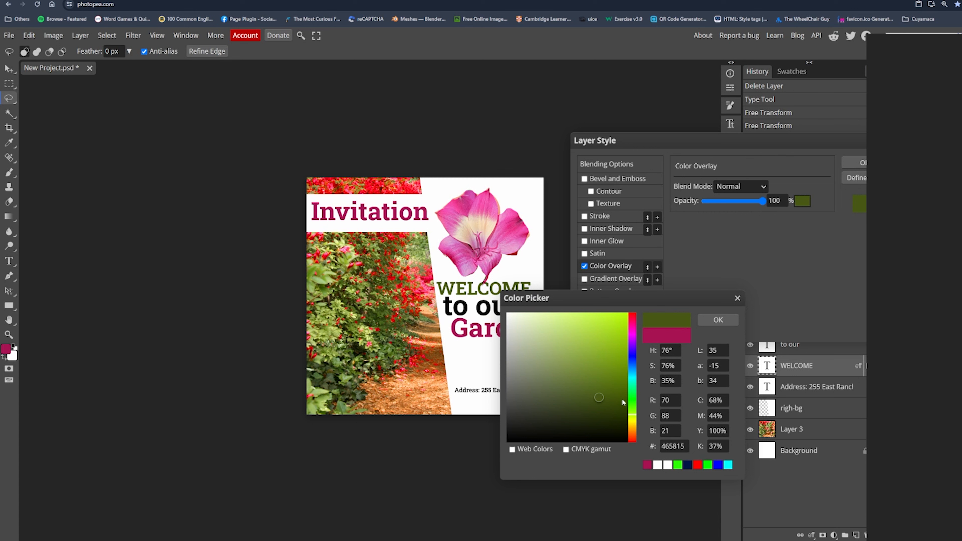
drag(598, 399, 606, 408)
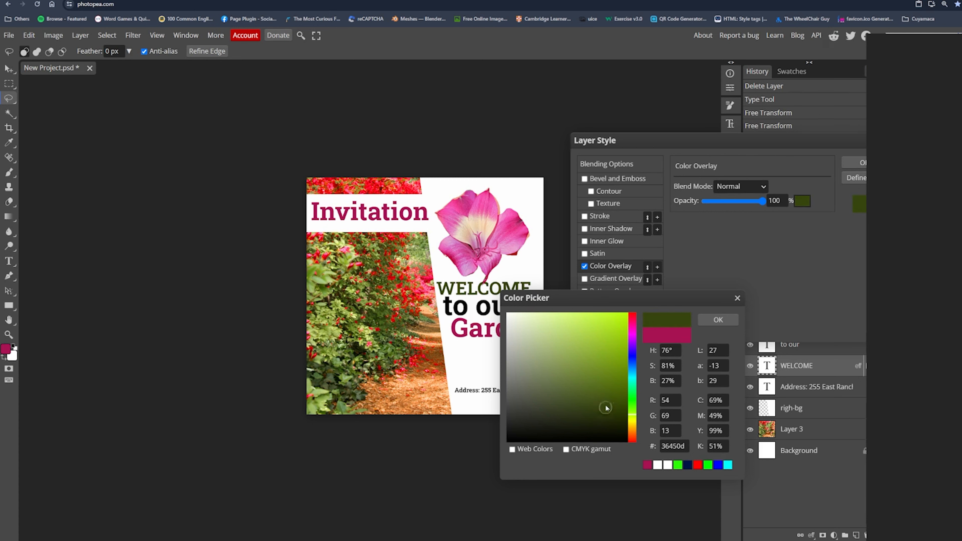
click(718, 319)
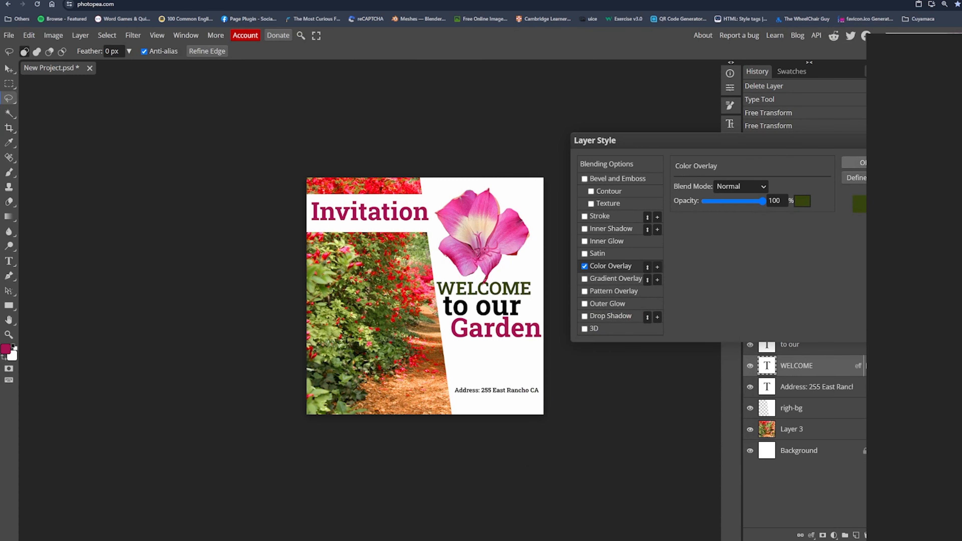
click(856, 163)
Move the flower on Layer 2 slightly up and right with Free Transform, to about X 604, Y 181 px, clear of WELCOME.
scroll(527, 267, up, 2)
scroll(524, 241, up, 1)
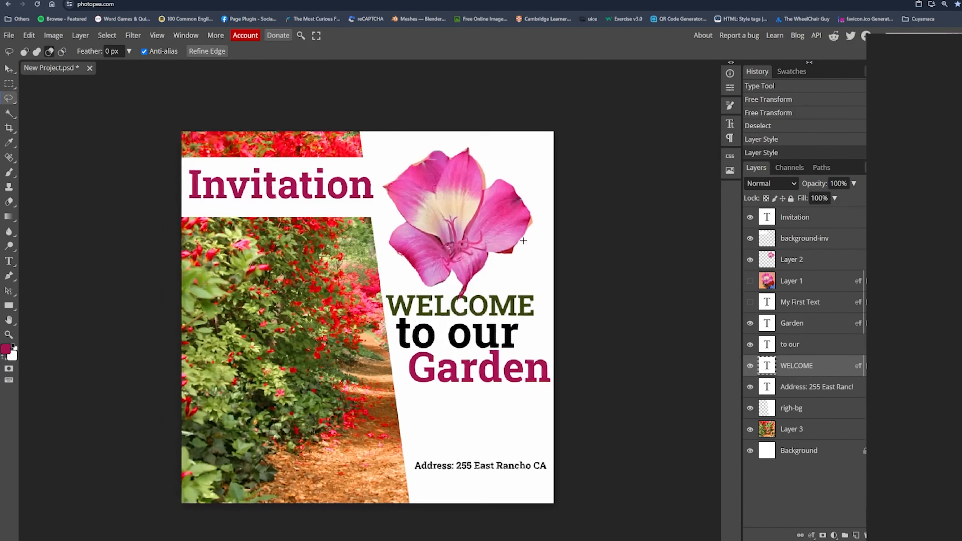
scroll(529, 233, down, 2)
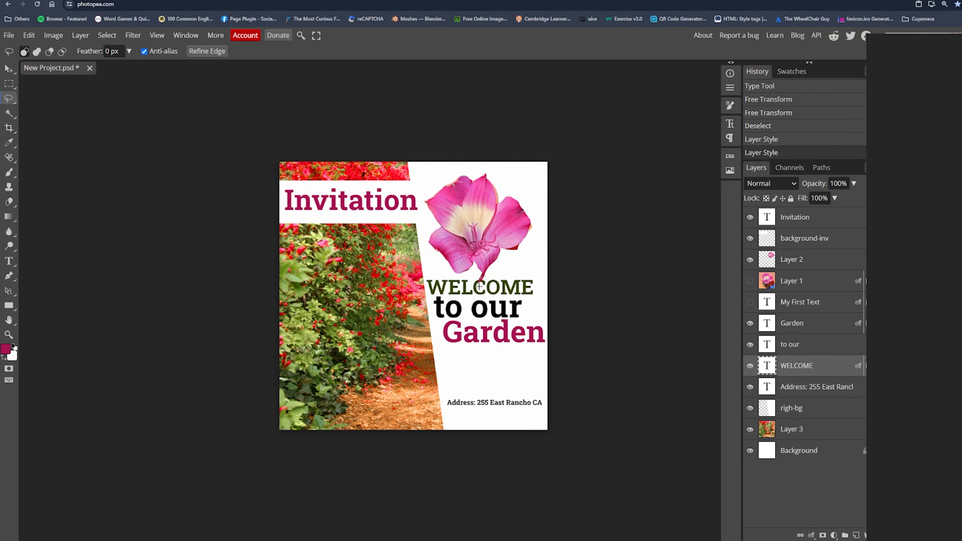
click(809, 284)
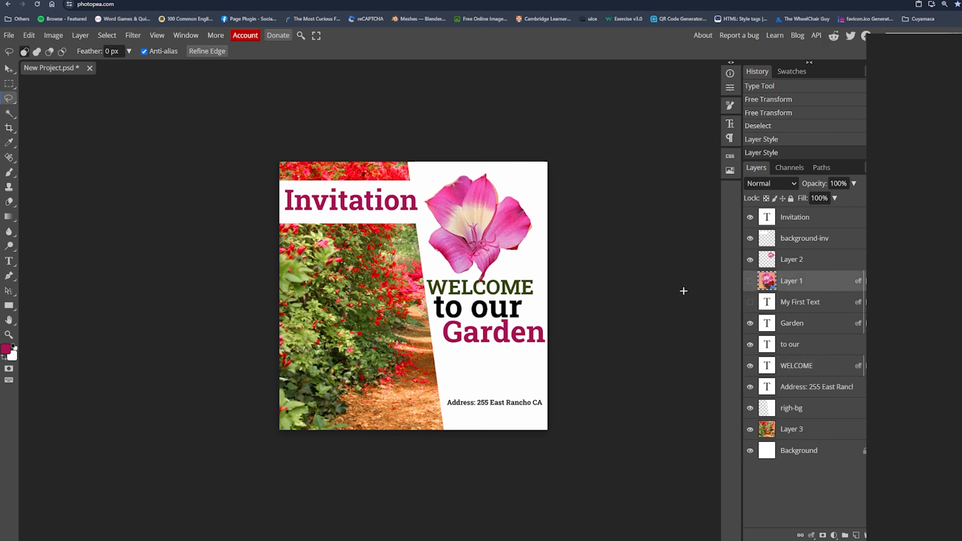
click(804, 266)
right_click(470, 213)
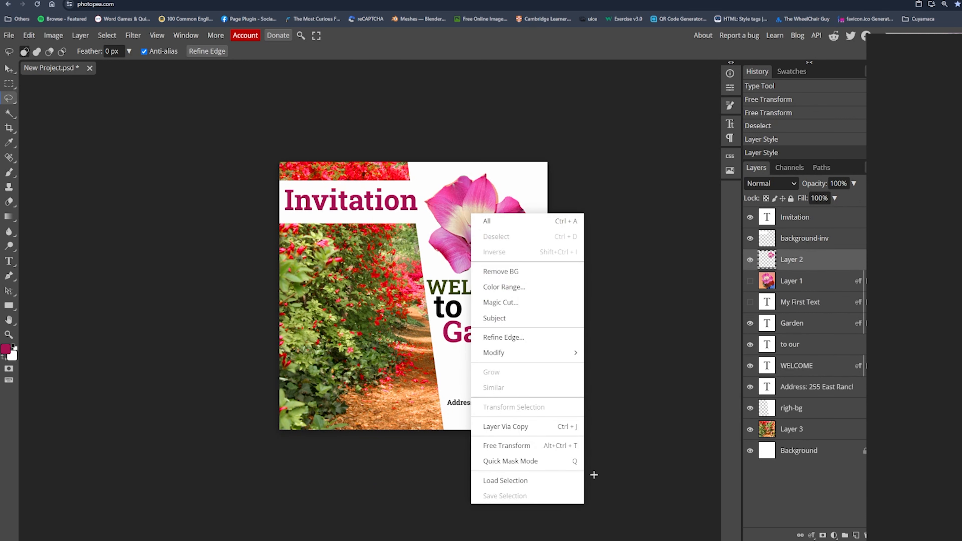
click(540, 452)
drag(514, 245, 517, 239)
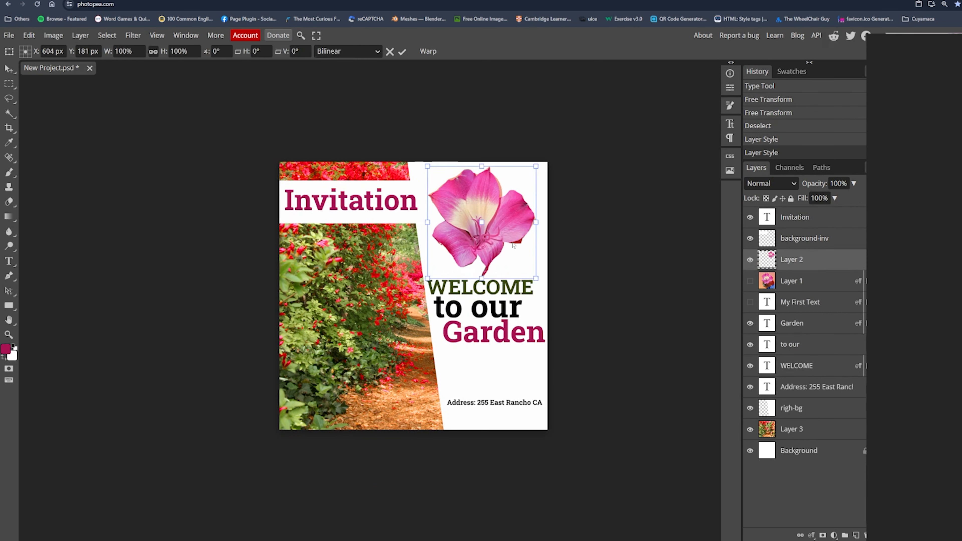
key(l)
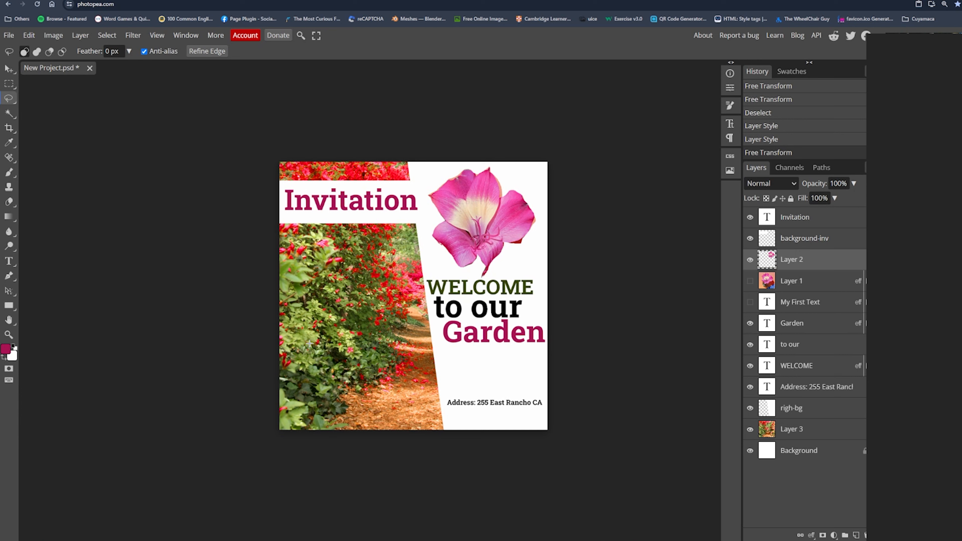
Export the invitation as a PNG named New Project at 800 × 800 px and 100% quality.
click(9, 34)
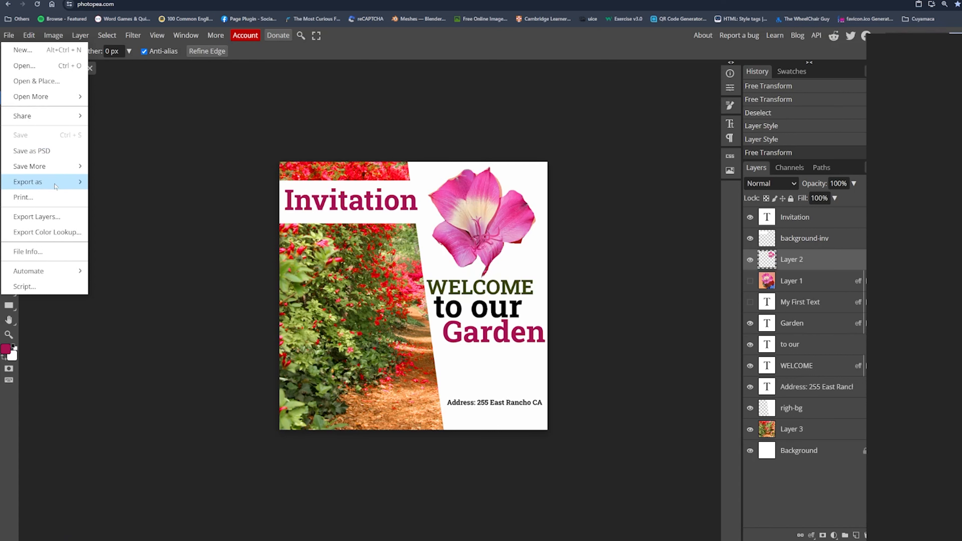
mouse_move(55, 186)
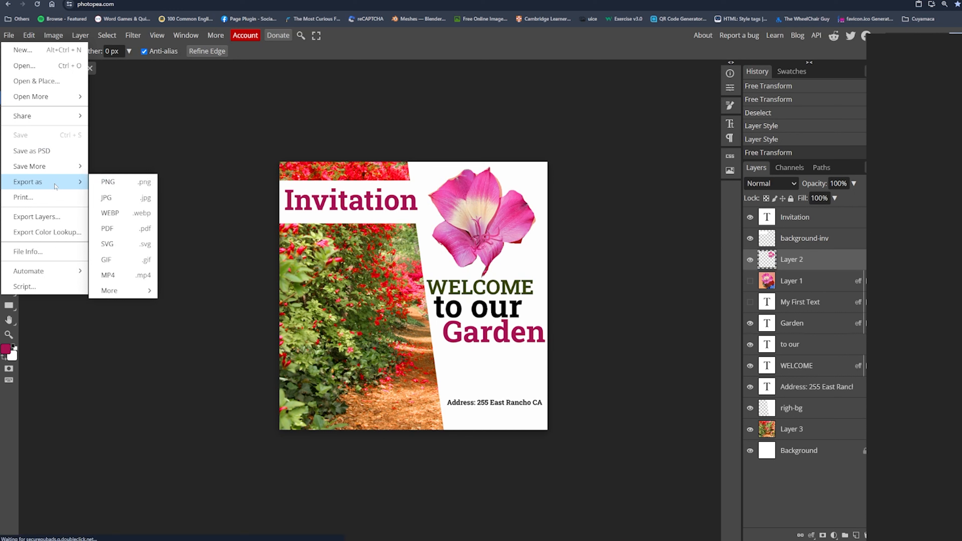
click(132, 185)
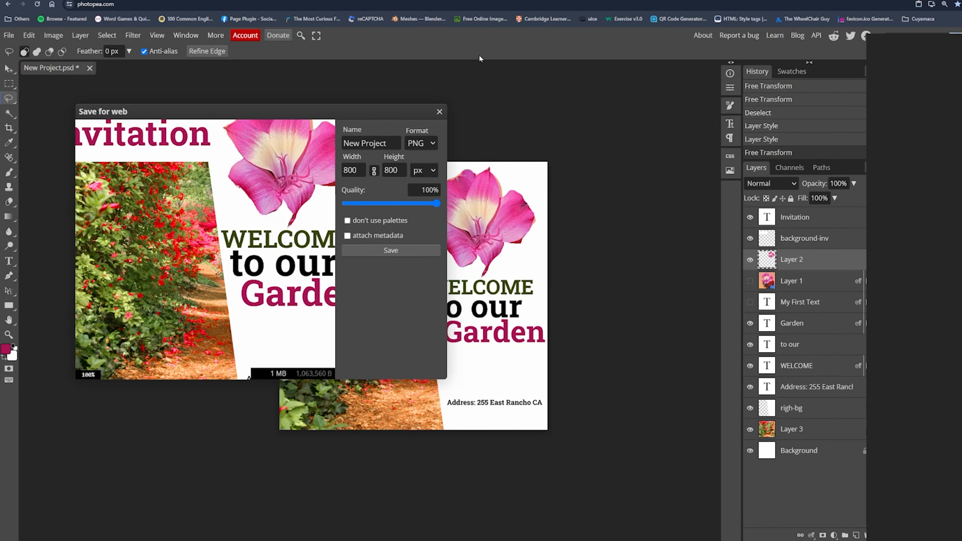
click(392, 249)
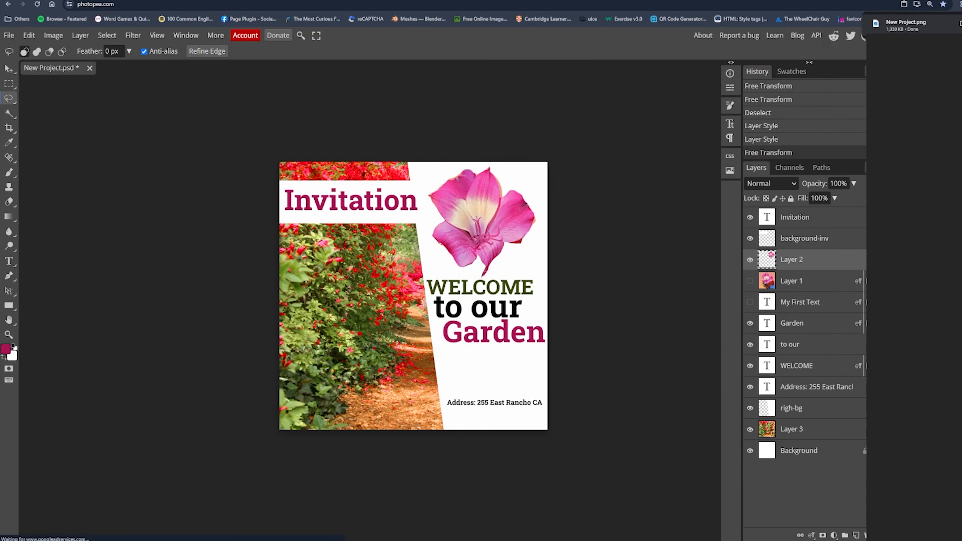
Open the exported New Project.png in the image viewer, inspect it at closer zoom, and close the viewer.
click(908, 29)
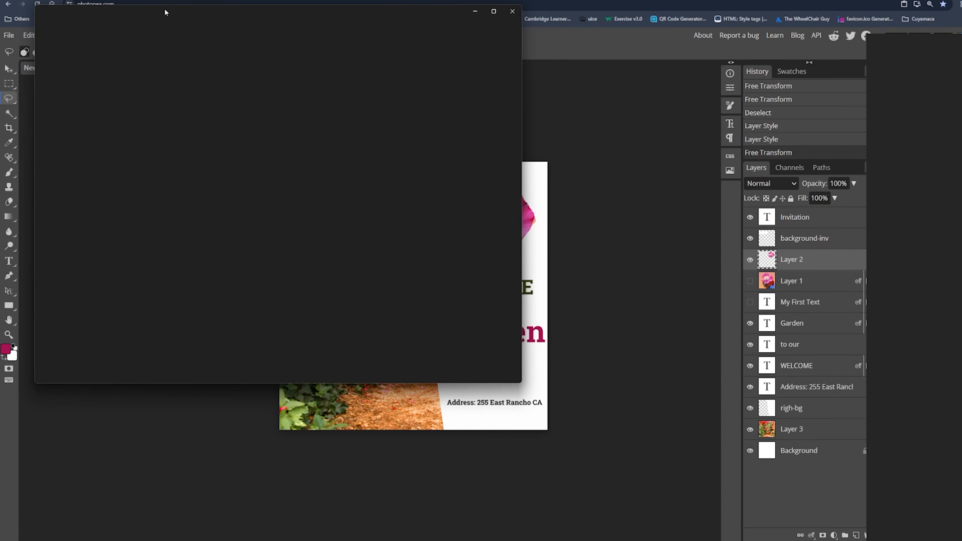
drag(165, 13, 343, 67)
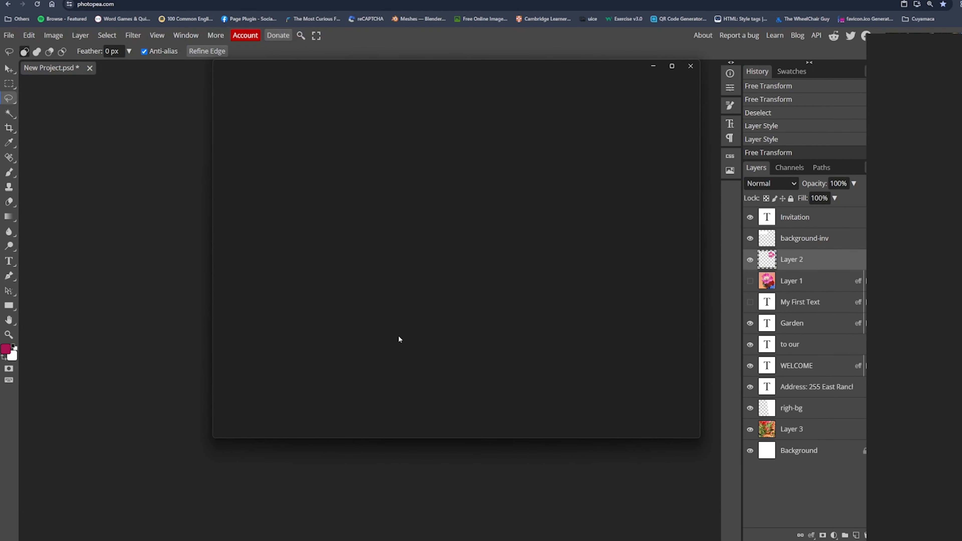
scroll(406, 199, up, 2)
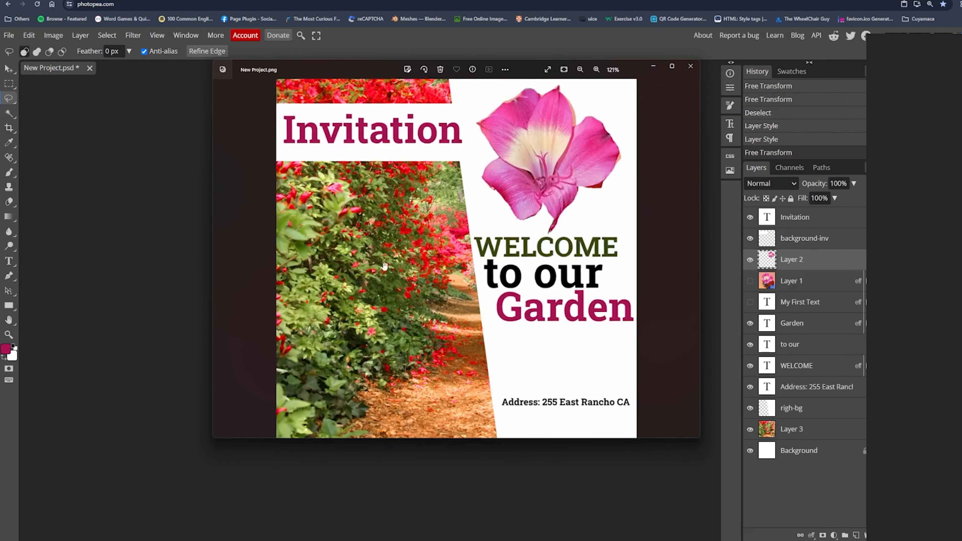
drag(406, 199, 396, 205)
scroll(395, 199, up, 2)
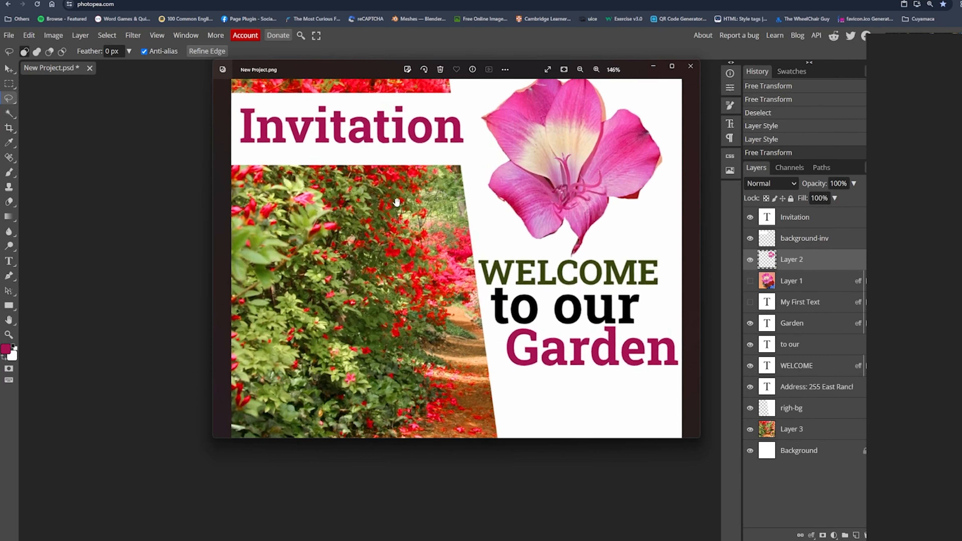
scroll(395, 198, down, 4)
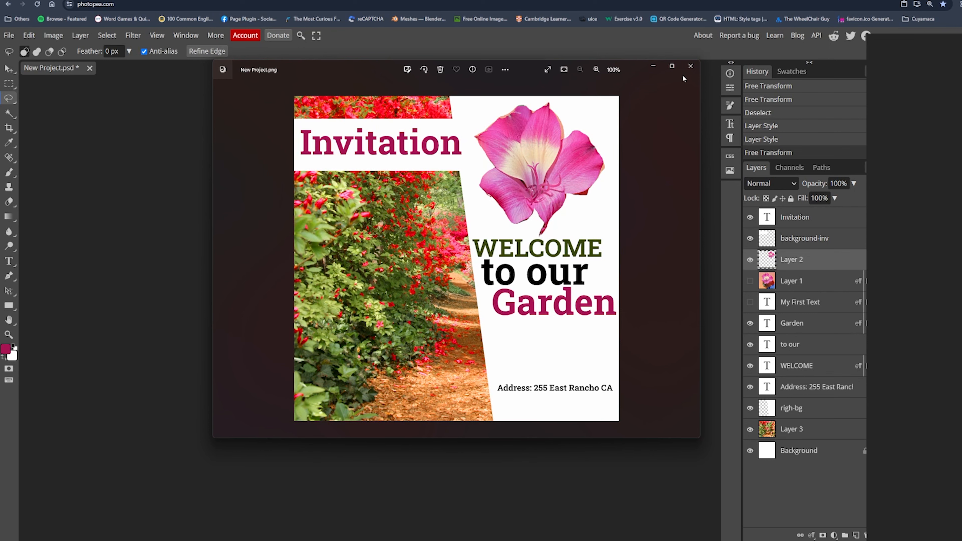
click(691, 67)
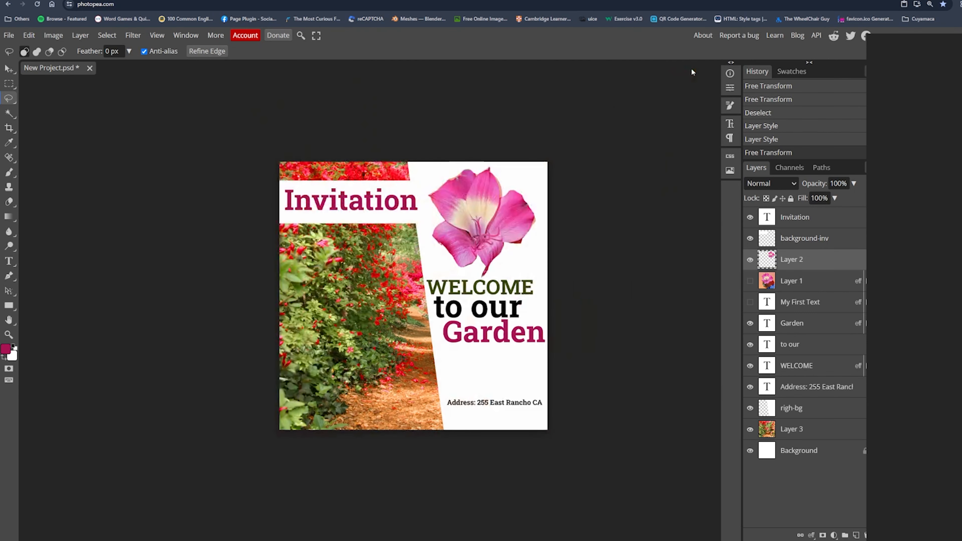
Save the layered project as a PSD file named First Design on the Desktop.
click(8, 35)
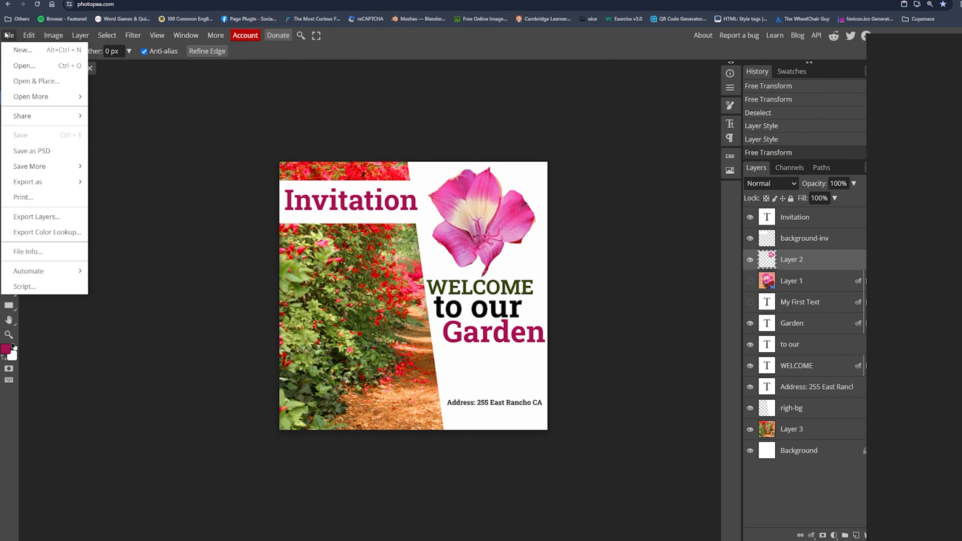
click(32, 150)
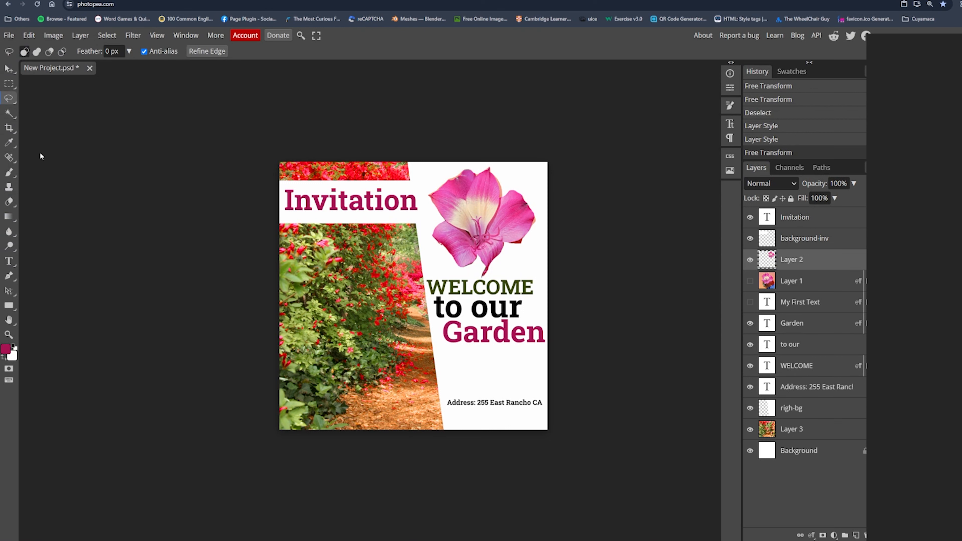
click(161, 359)
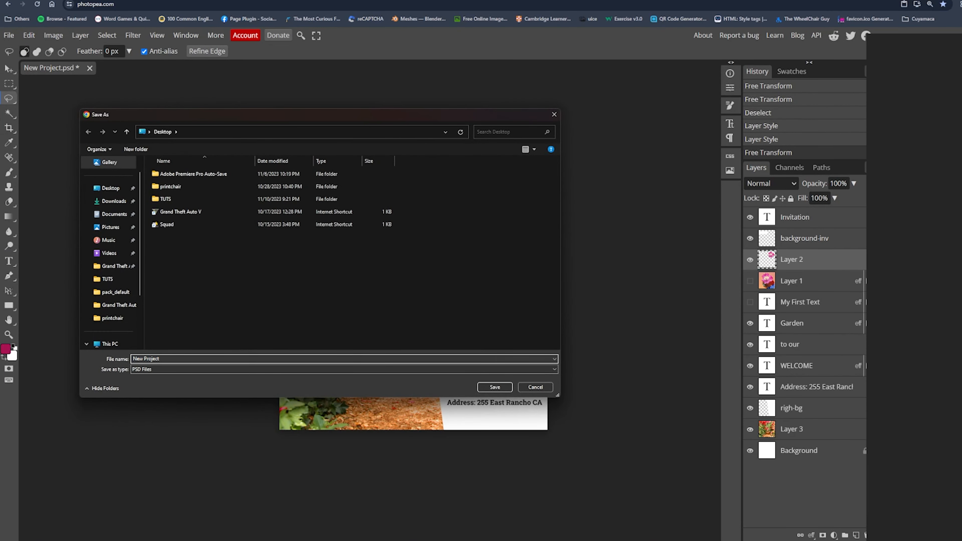
key(ctrl+a)
text(T)
text(First D)
text(esign)
click(494, 387)
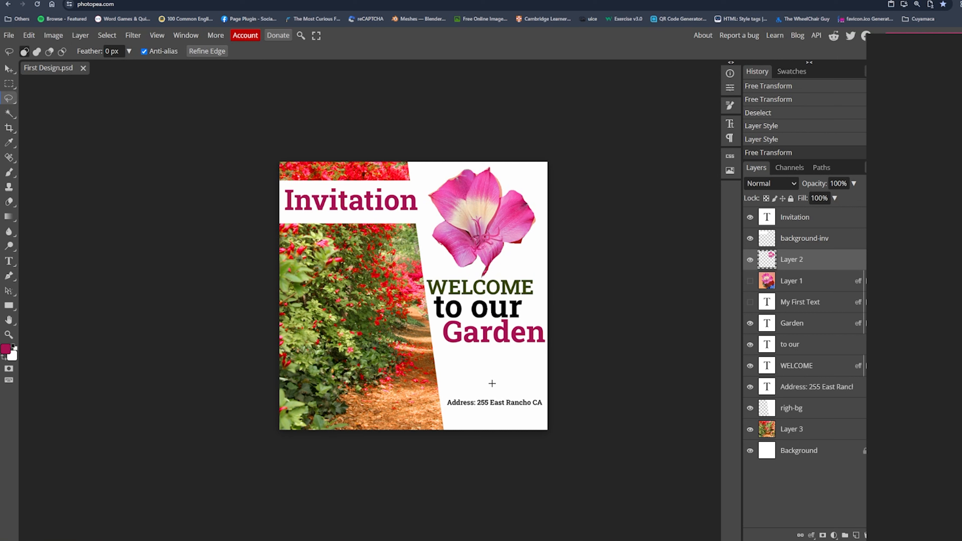